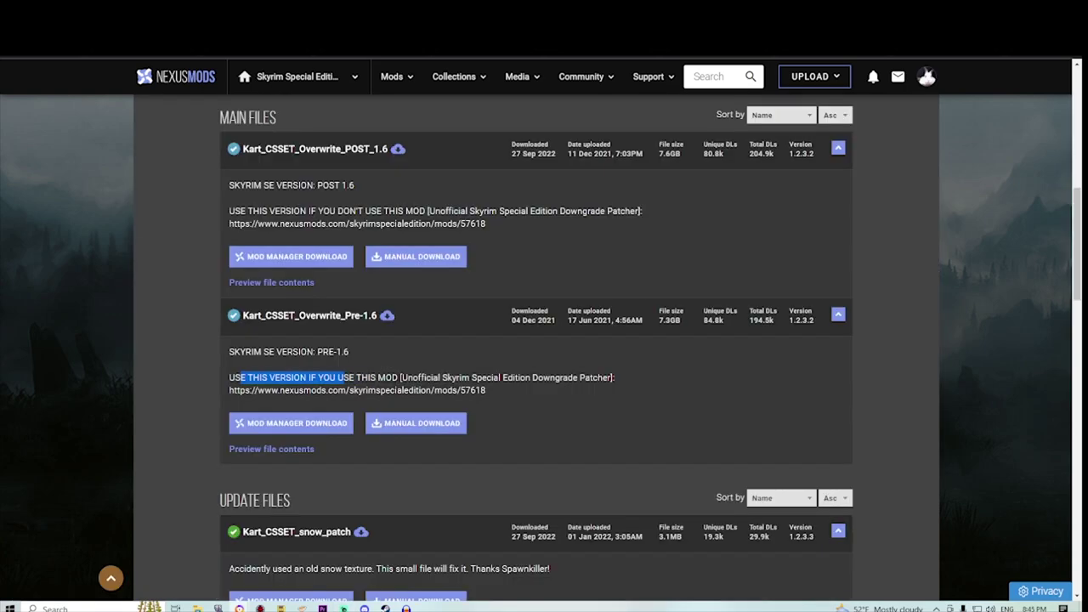
# Start the mod manager download of the Kart_CSSET_snow_patch update file.
pyautogui.click(340, 379)
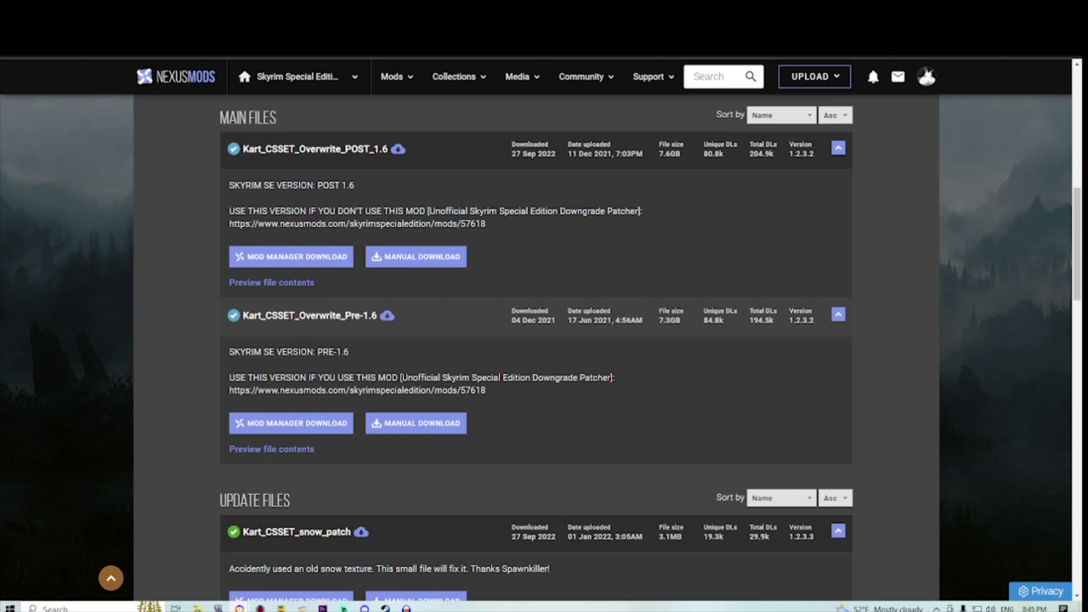
pyautogui.scroll(-2, 297, 486)
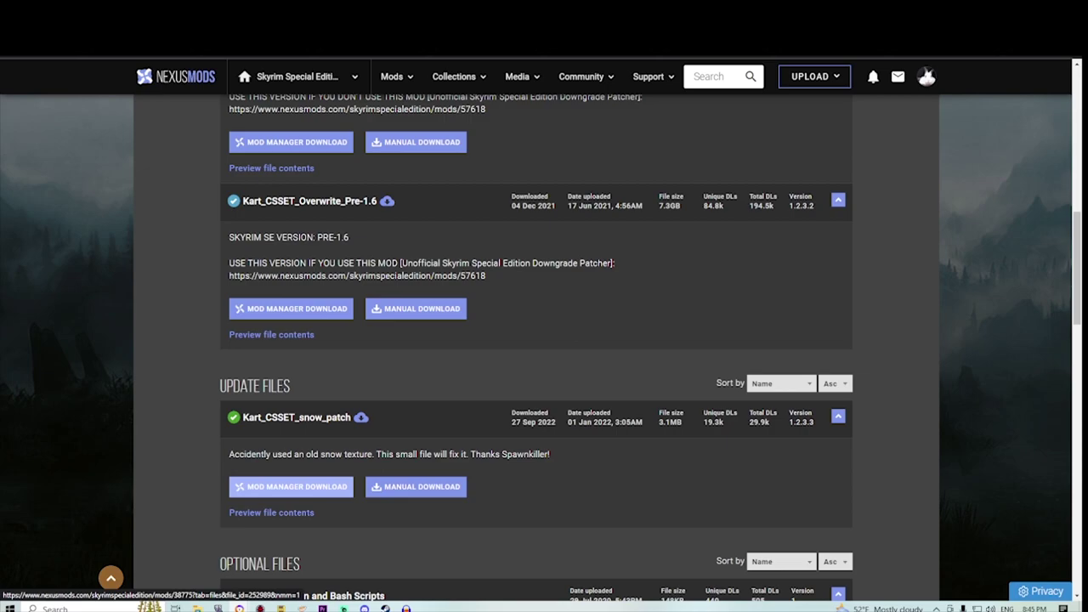
pyautogui.click(297, 486)
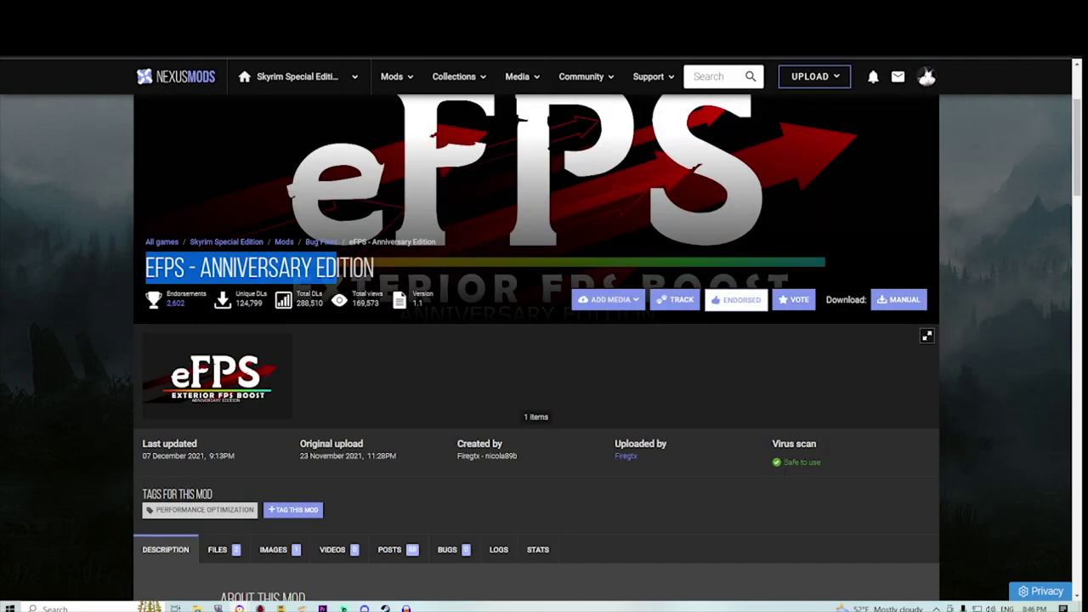
# Review the eFPS - Anniversary Edition page and the notes on which file suits players without the Anniversary Edition.
pyautogui.click(337, 268)
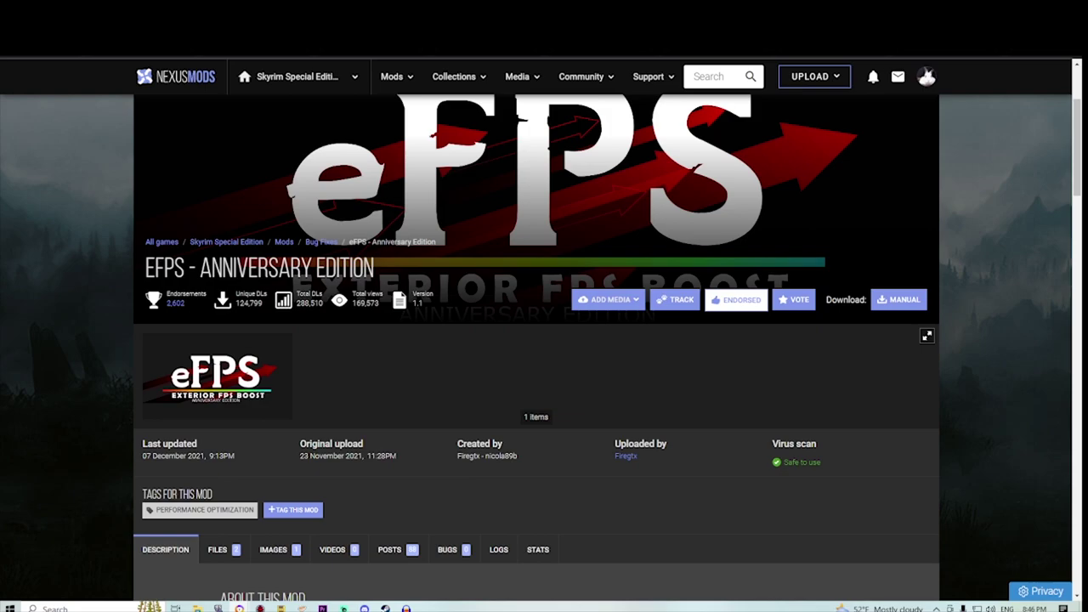
pyautogui.moveTo(147, 269); pyautogui.dragTo(374, 268)
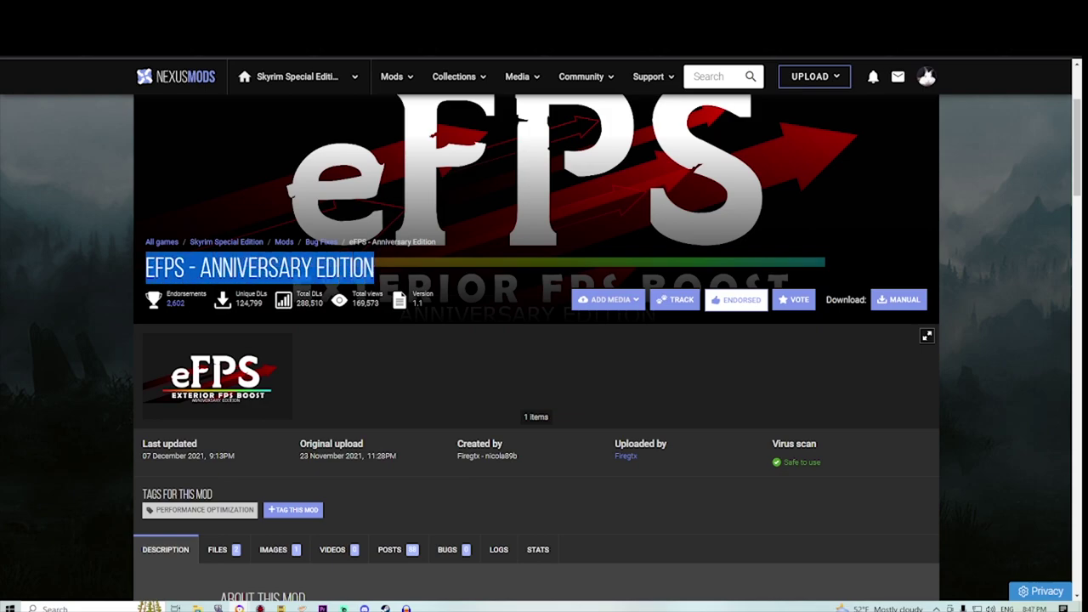
pyautogui.scroll(-3, 535, 340)
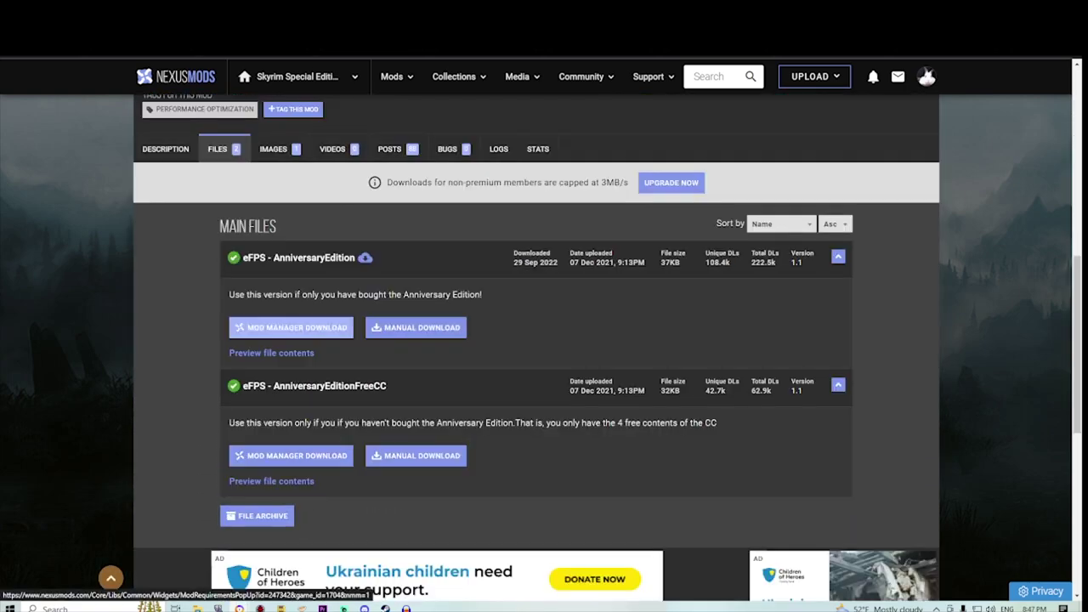
pyautogui.moveTo(228, 422); pyautogui.dragTo(678, 422)
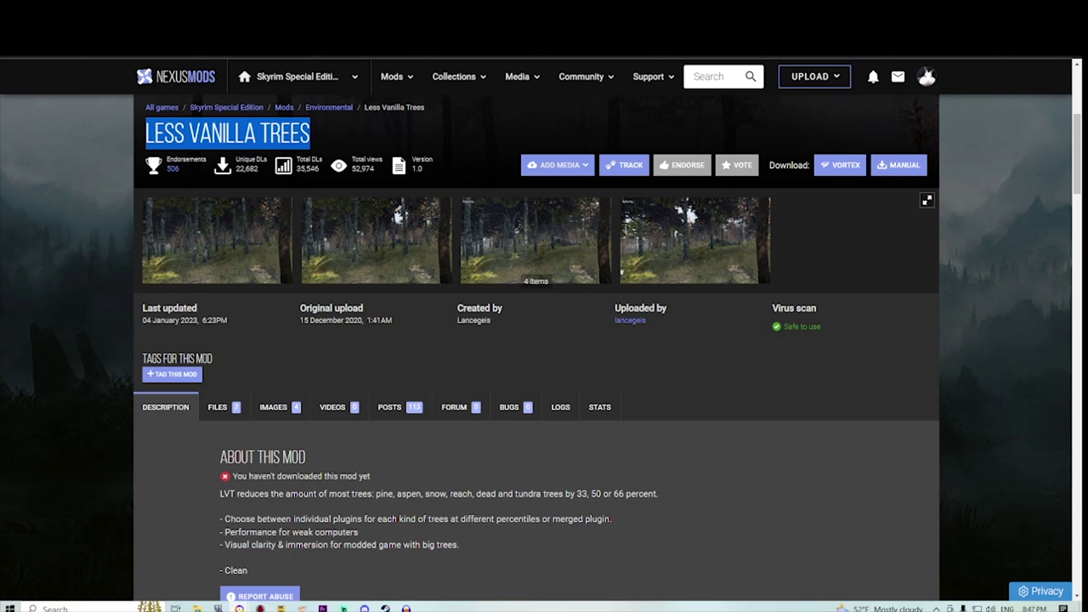
# Compare the Less Vanilla Trees preview images for the different tree reductions, then close the gallery.
pyautogui.click(217, 241)
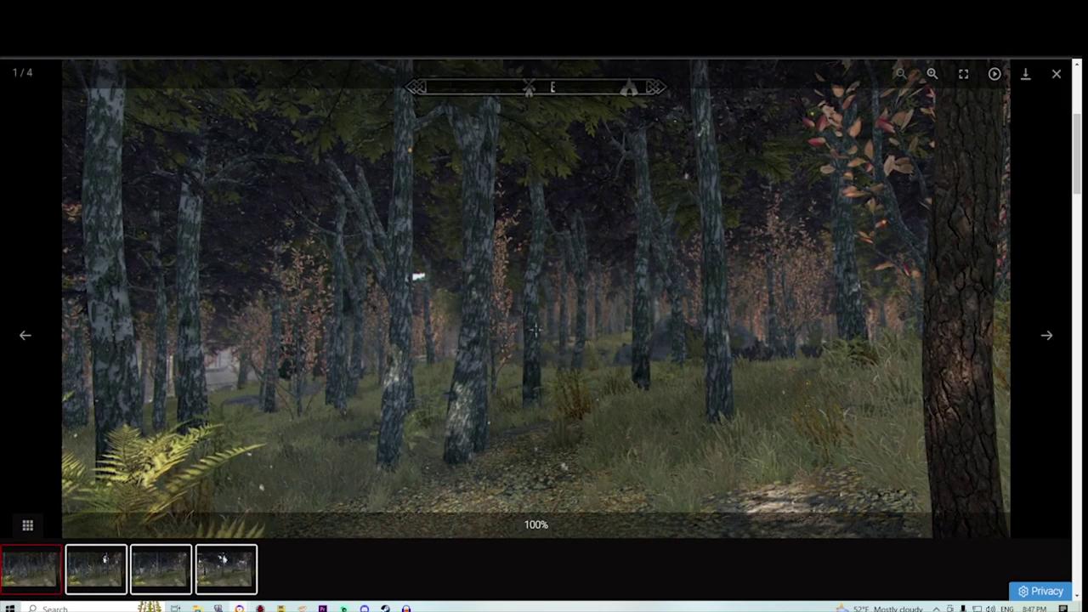
pyautogui.press('Right')
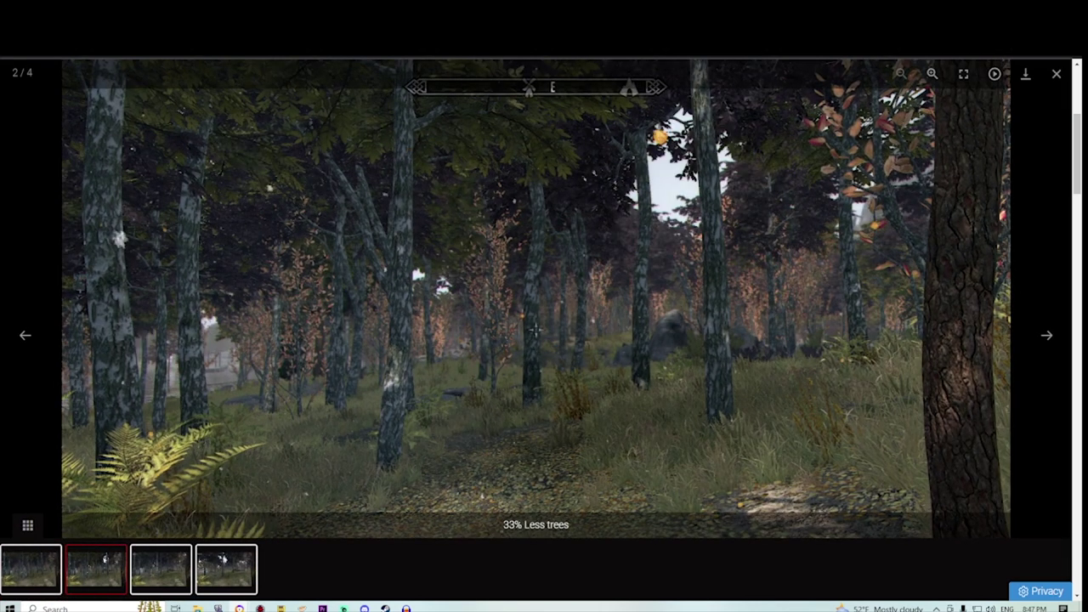
pyautogui.press('Right')
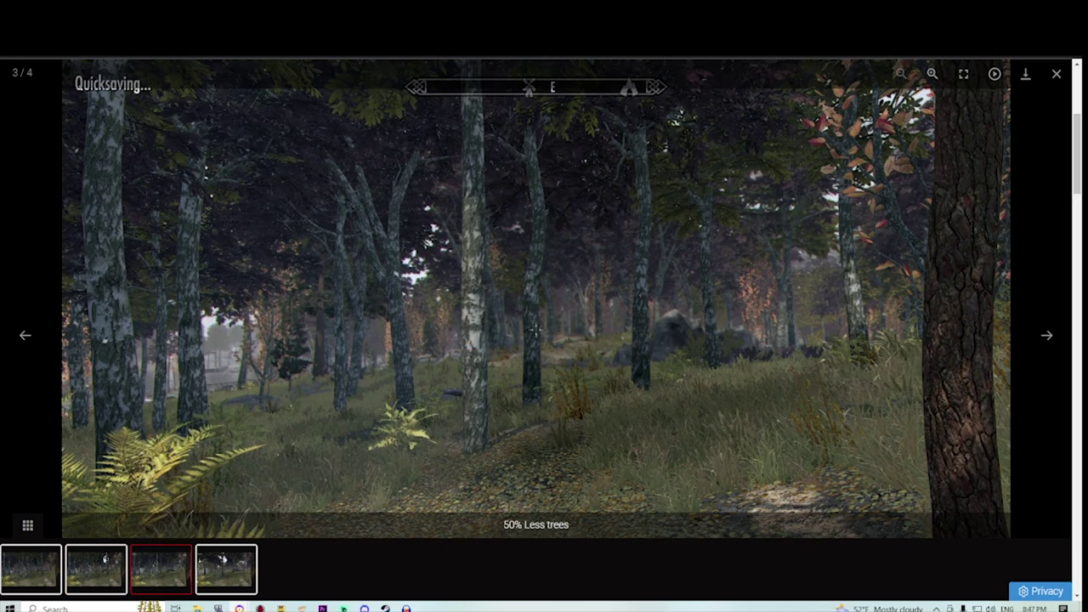
pyautogui.press('Right')
pyautogui.press('Right')
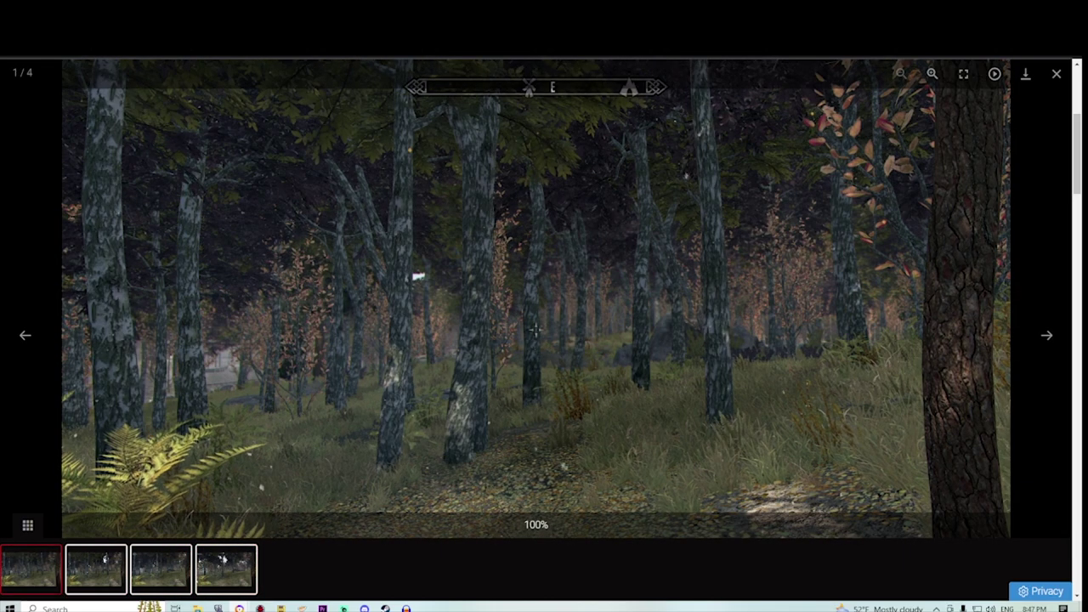
pyautogui.press('Right')
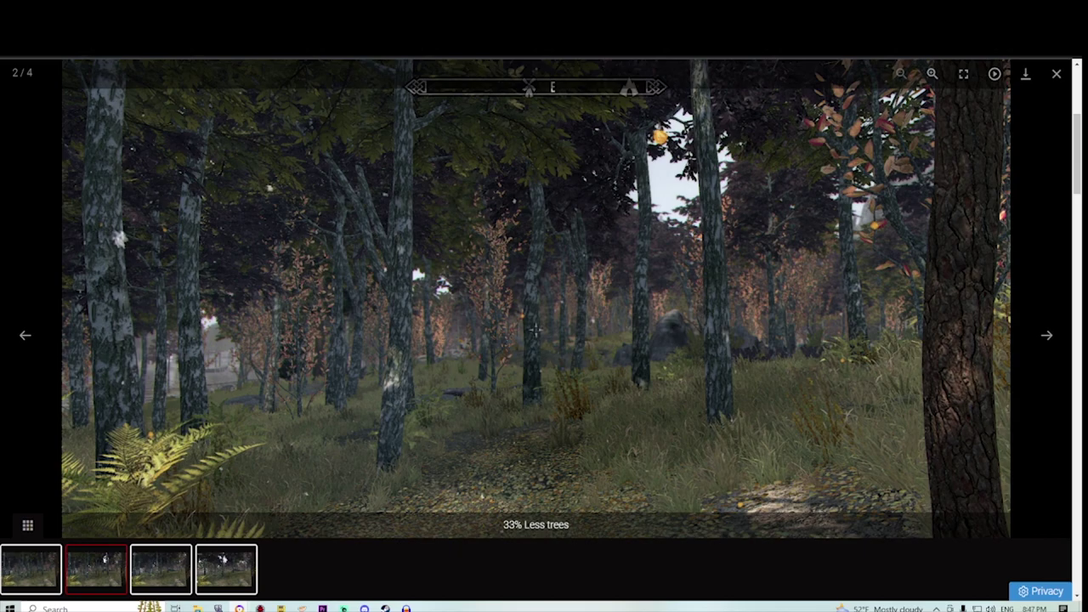
pyautogui.press('Escape')
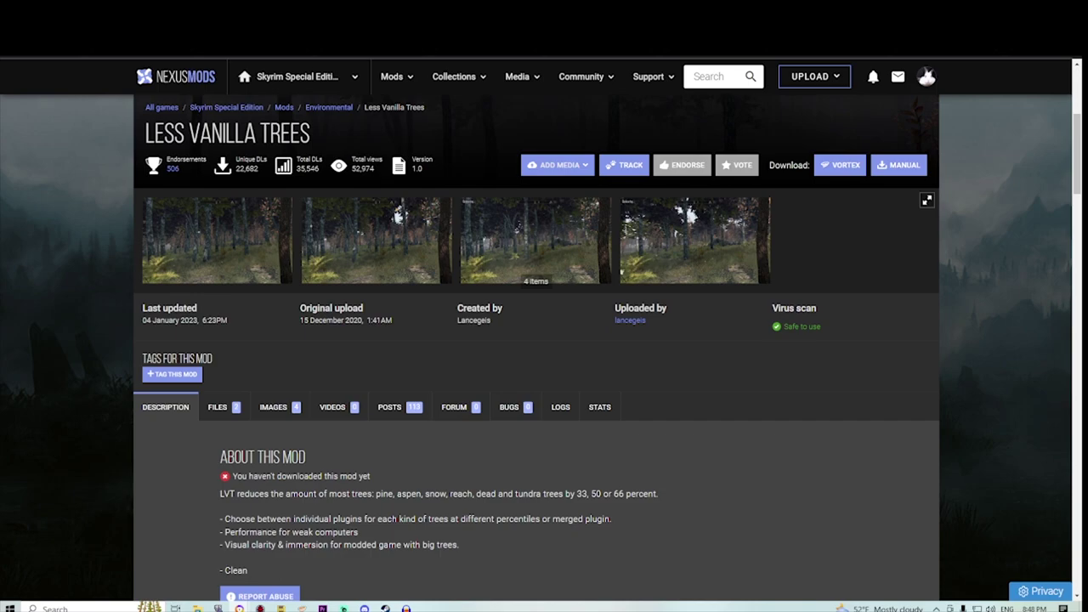
# Start the mod manager download of the Less Vanilla Tree FOMOD file from the mod's file list.
pyautogui.scroll(-2, 170, 519)
pyautogui.scroll(4, 170, 519)
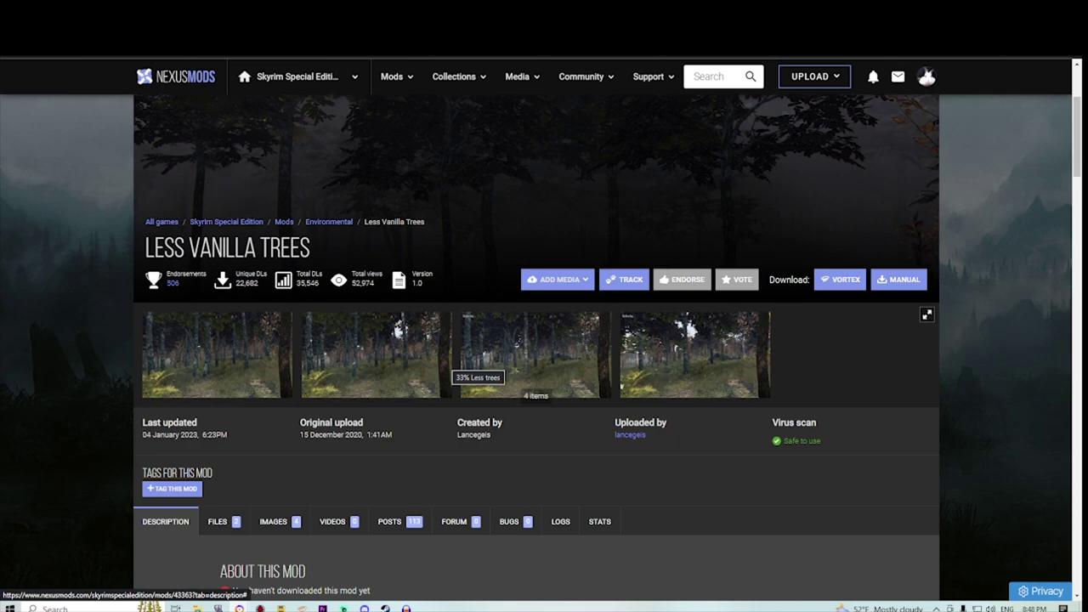
pyautogui.click(224, 522)
pyautogui.scroll(-4, 292, 407)
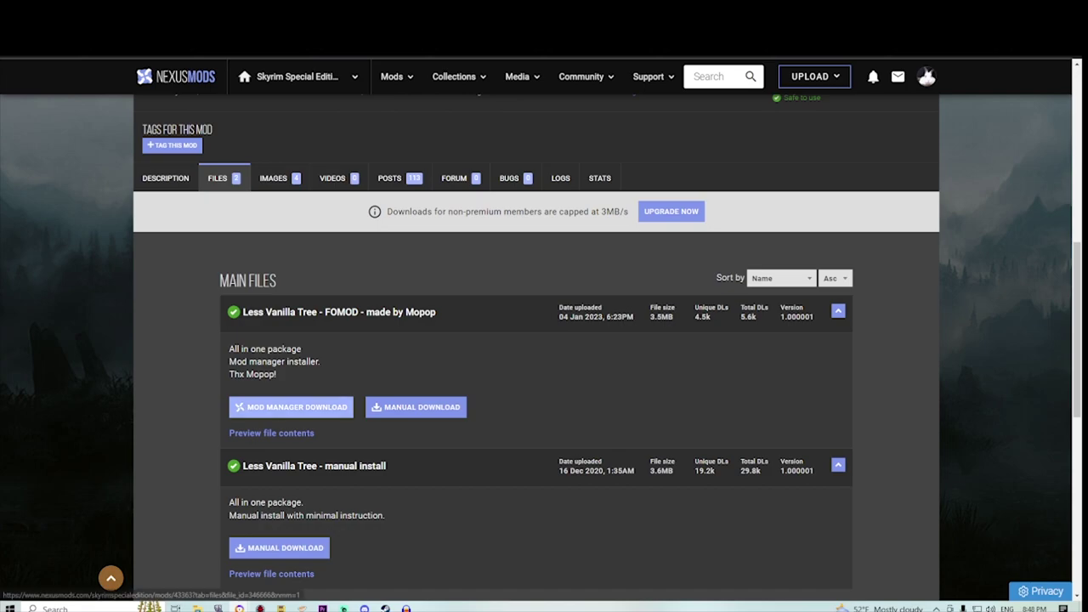
pyautogui.click(292, 408)
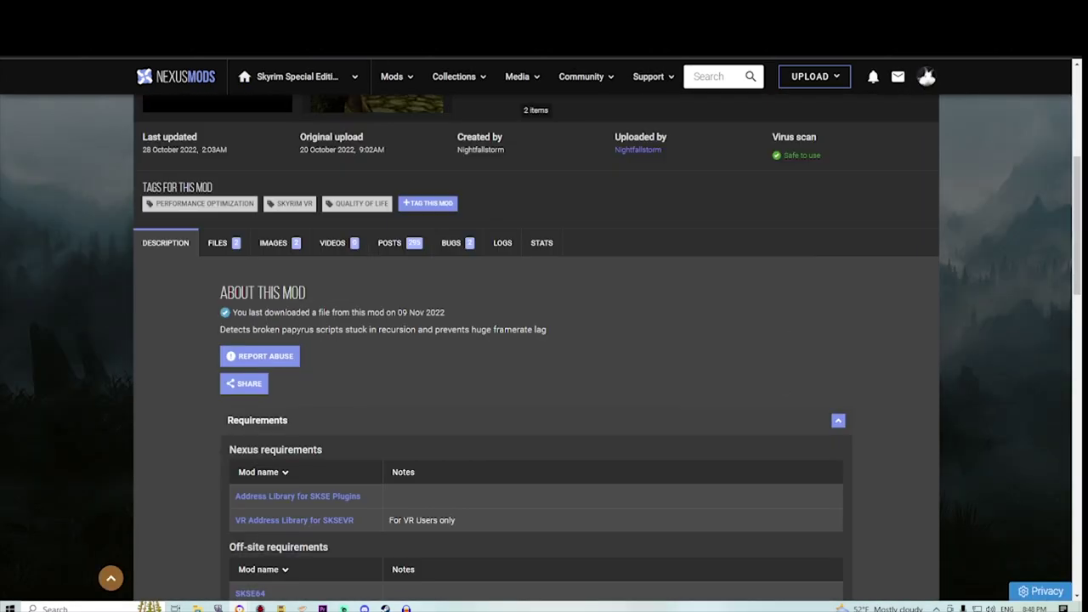
# Look over the Recursion Monitor mod's description page and open its list of files.
pyautogui.click(838, 421)
pyautogui.scroll(6, 536, 340)
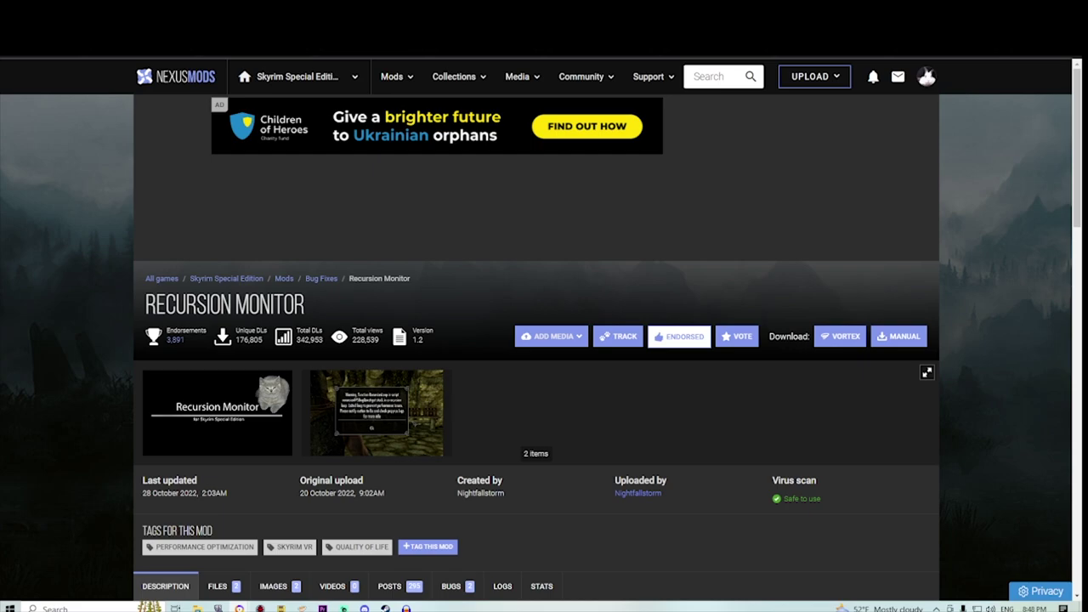
pyautogui.scroll(-5, 535, 340)
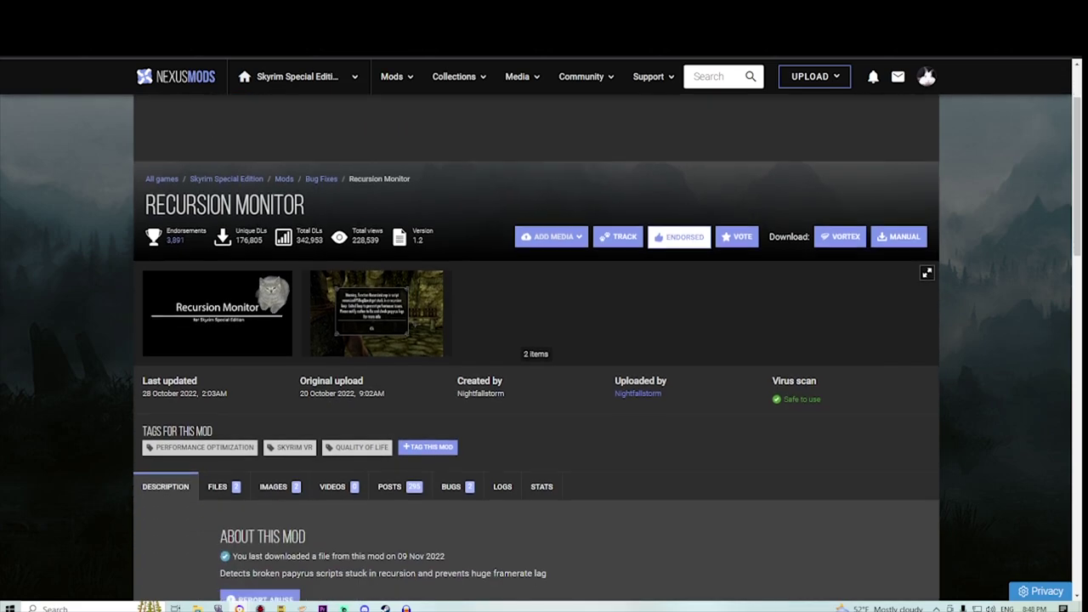
pyautogui.click(535, 478)
pyautogui.click(535, 478)
pyautogui.click(224, 300)
pyautogui.scroll(-2, 536, 340)
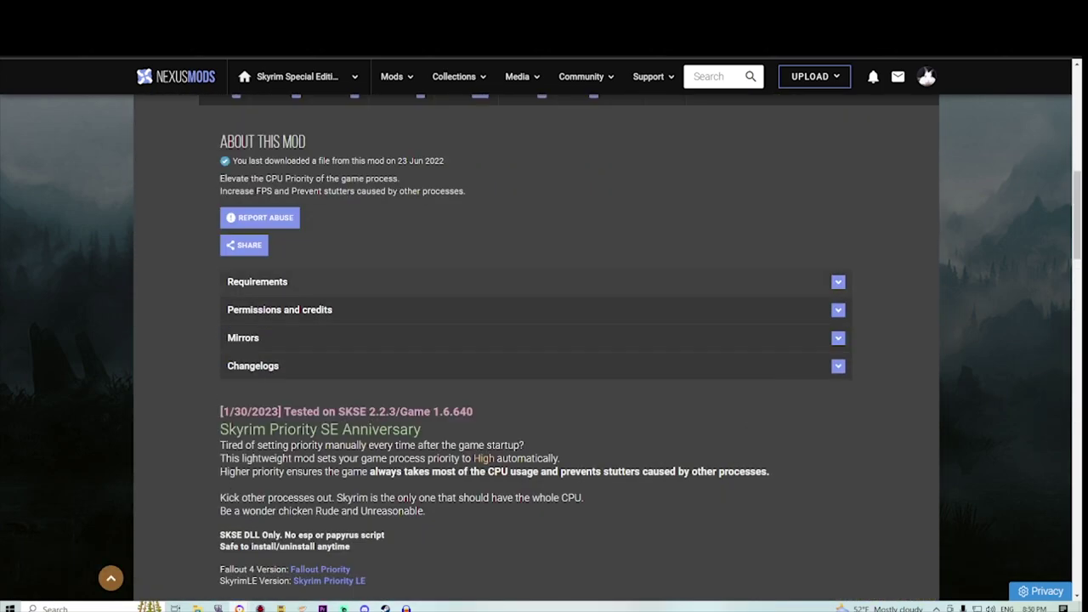
# Check the requirements section and title of the Skyrim Priority SE AE - SKSE plugin mod.
pyautogui.click(535, 281)
pyautogui.click(536, 281)
pyautogui.scroll(5, 535, 340)
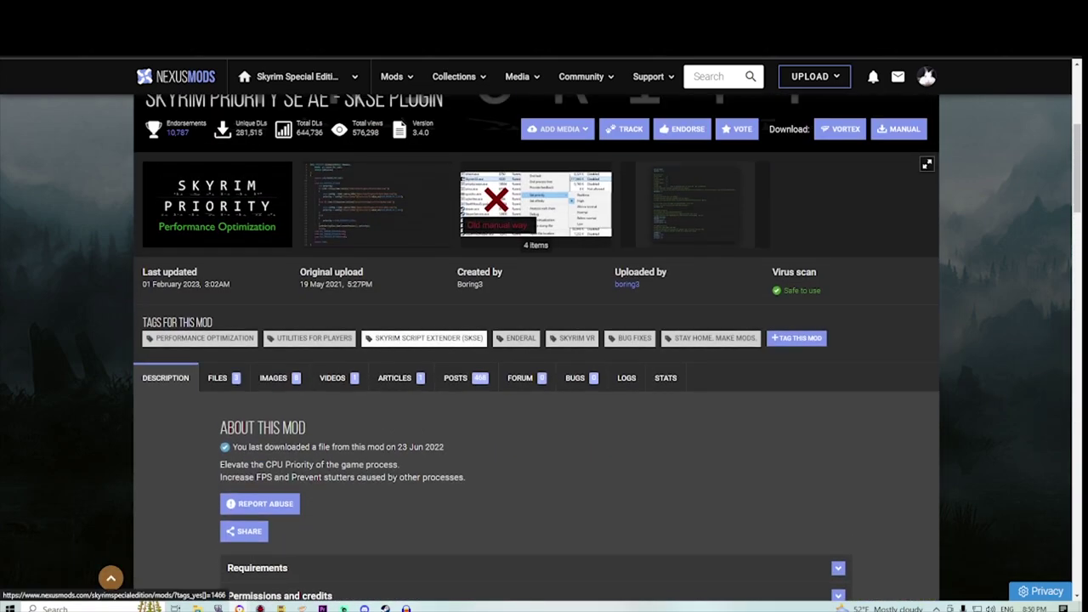
pyautogui.scroll(3, 466, 377)
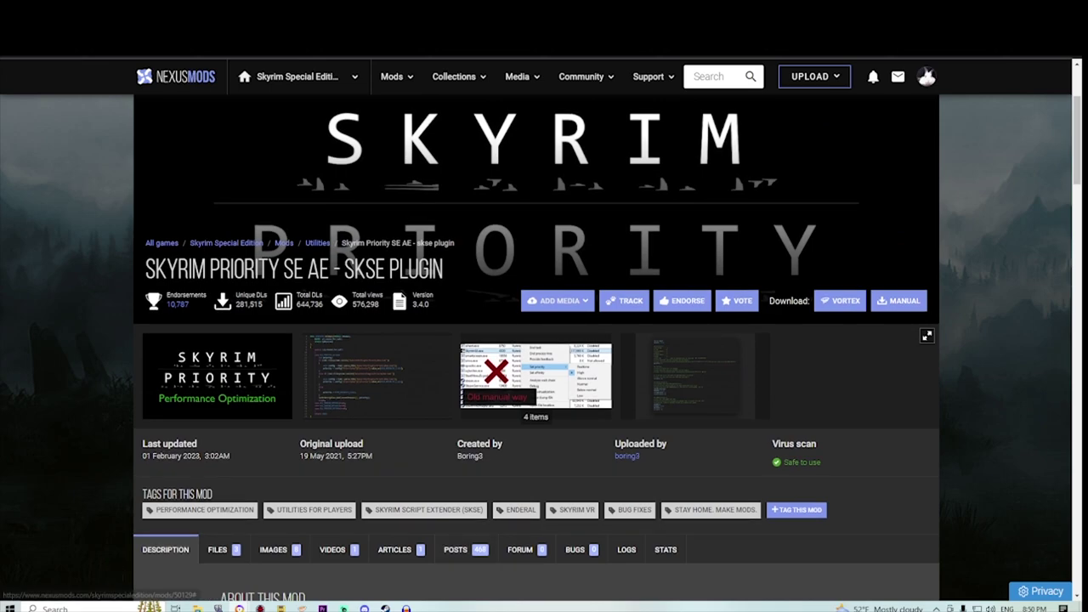
pyautogui.moveTo(145, 268); pyautogui.dragTo(303, 268)
pyautogui.scroll(-1, 303, 268)
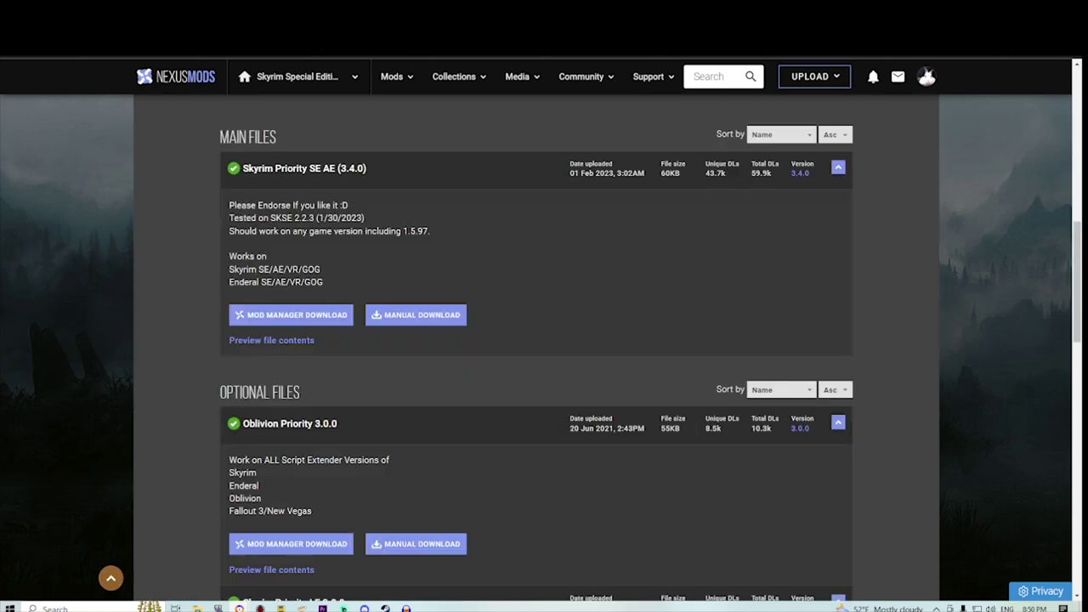
# Read the compatibility notes of Skyrim Priority SE AE (3.4.0) and start its mod manager download.
pyautogui.moveTo(324, 283); pyautogui.dragTo(320, 218)
pyautogui.click(323, 221)
pyautogui.scroll(-3, 536, 340)
pyautogui.scroll(4, 535, 340)
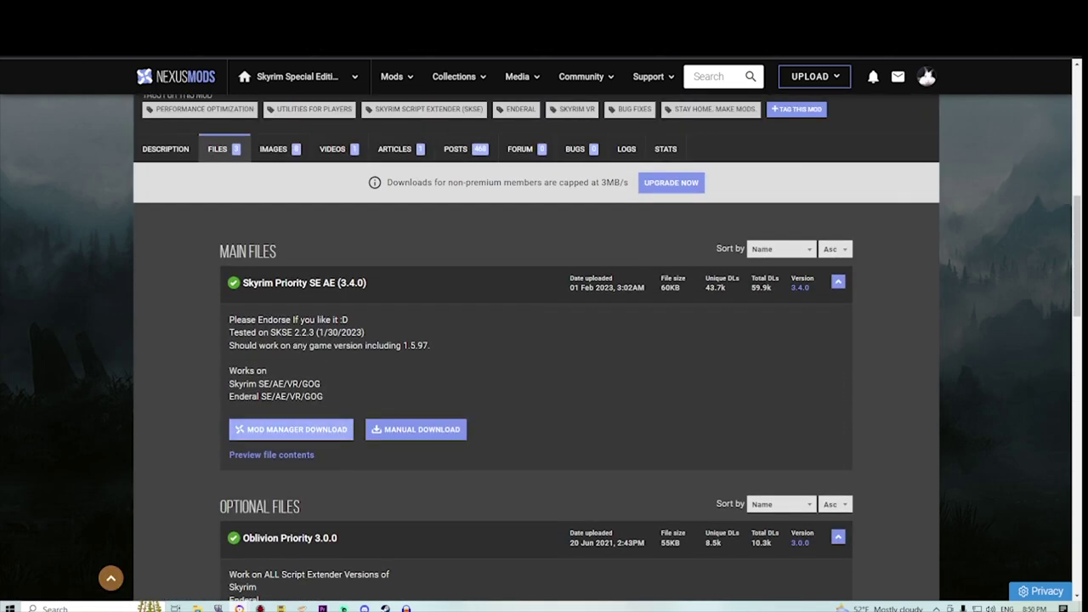
pyautogui.click(290, 429)
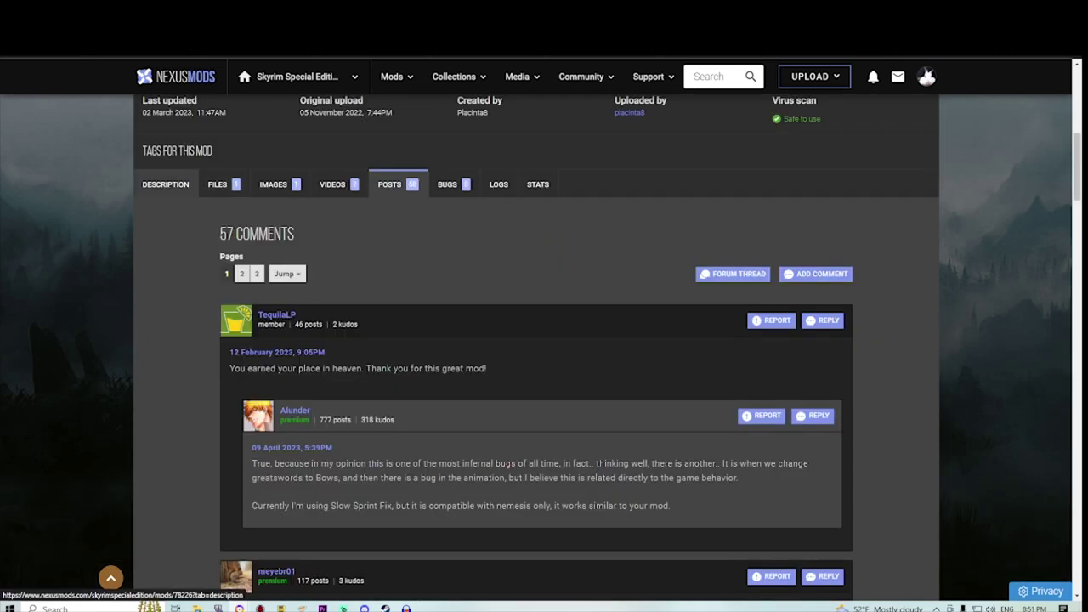
# Open the Sprint Draw And Sheath Fixes description and read what the mod fixes.
pyautogui.click(165, 184)
pyautogui.scroll(4, 535, 340)
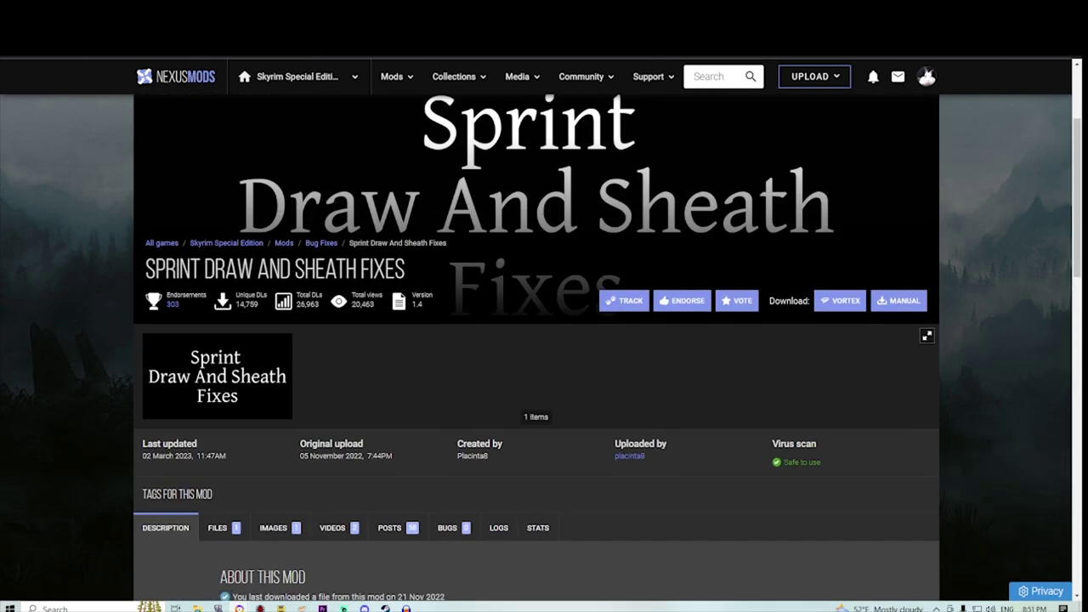
pyautogui.moveTo(145, 268); pyautogui.dragTo(406, 269)
pyautogui.scroll(-3, 536, 340)
pyautogui.scroll(3, 536, 340)
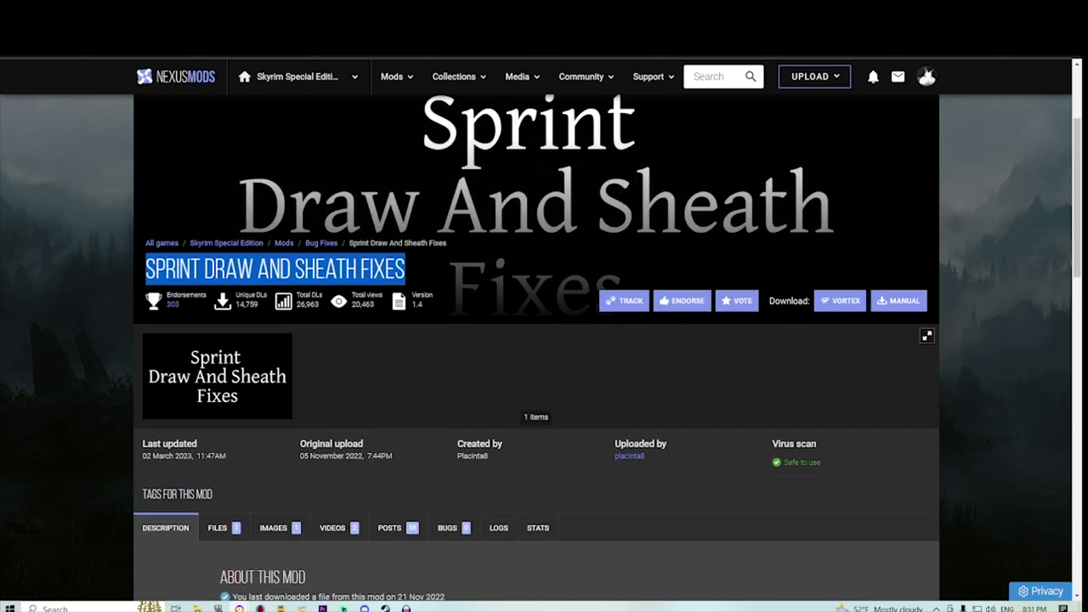
pyautogui.click(416, 270)
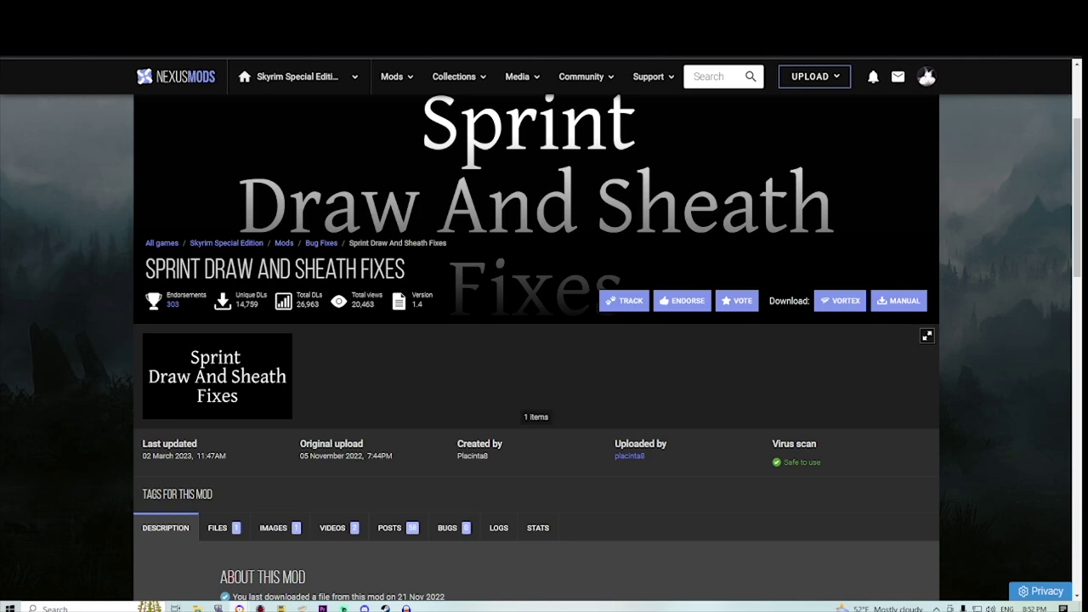
pyautogui.scroll(-2, 218, 356)
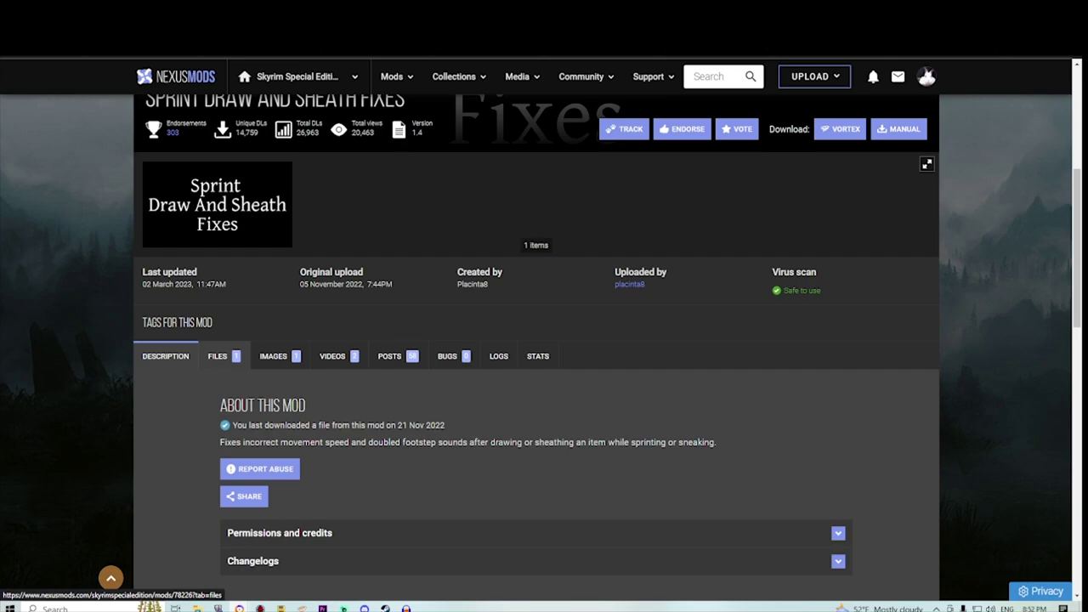
# Download the Sprint Draw And Sheath Fixes file from its file list using the free slow download.
pyautogui.click(217, 356)
pyautogui.scroll(-2, 218, 357)
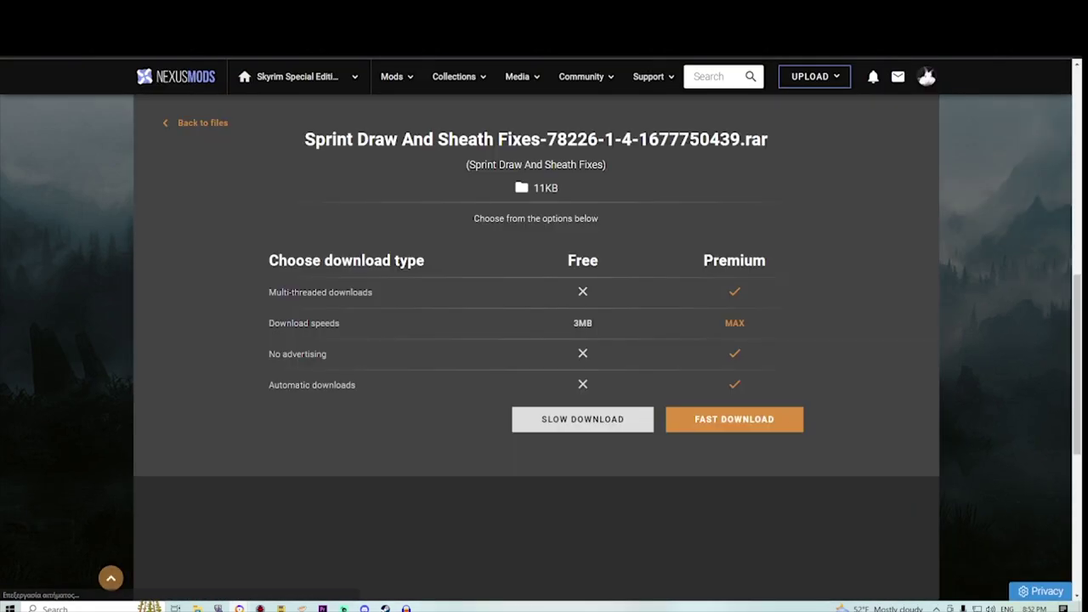
pyautogui.click(583, 419)
# Download Vigilant Bodyslide from the Vigilant CBBE (3BA) Bodyslide page for the mod manager, accepting the additional-files notice and choosing the slow download.
pyautogui.scroll(-3, 218, 357)
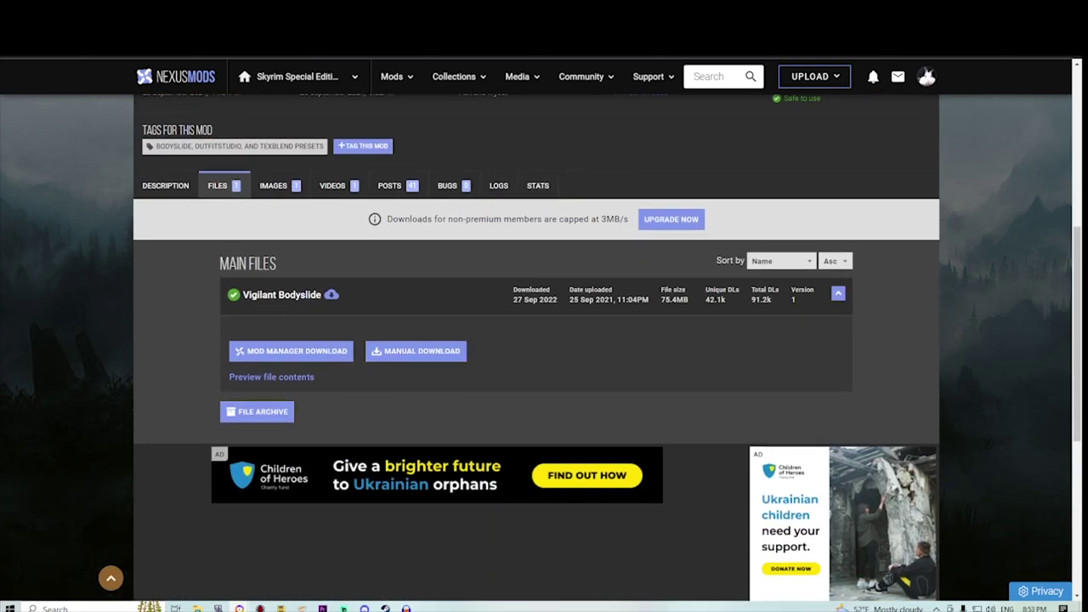
pyautogui.scroll(3, 218, 356)
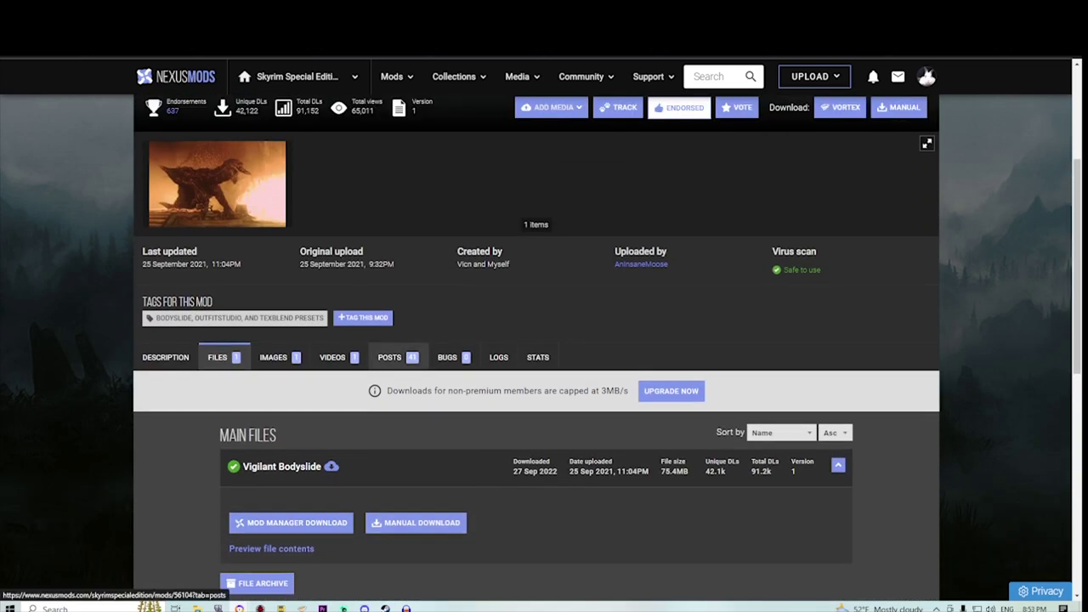
pyautogui.scroll(2, 389, 357)
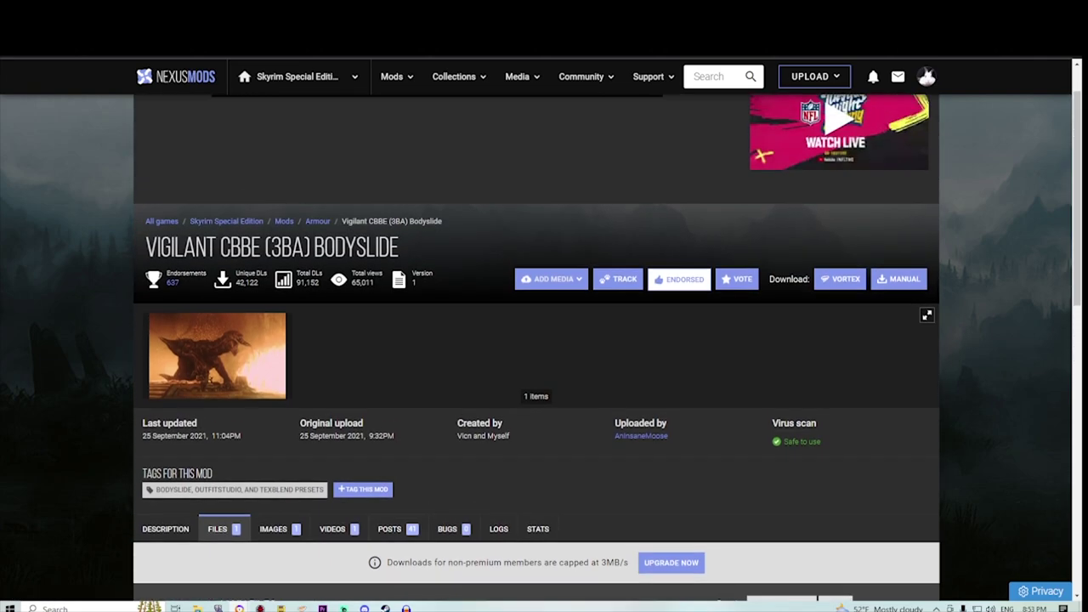
pyautogui.moveTo(146, 246); pyautogui.dragTo(282, 247)
pyautogui.scroll(-5, 282, 247)
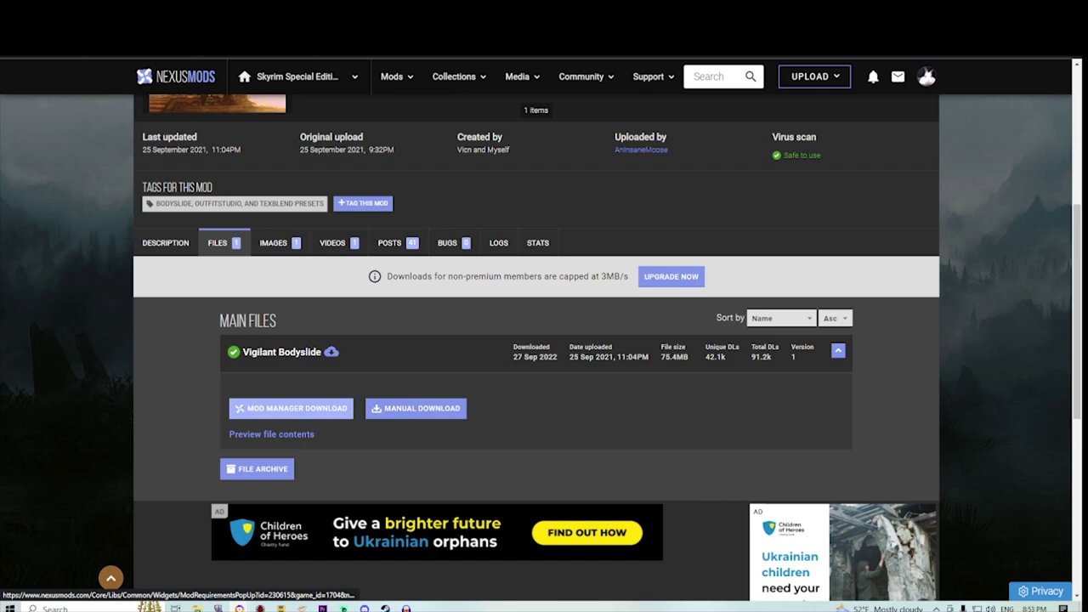
pyautogui.click(292, 409)
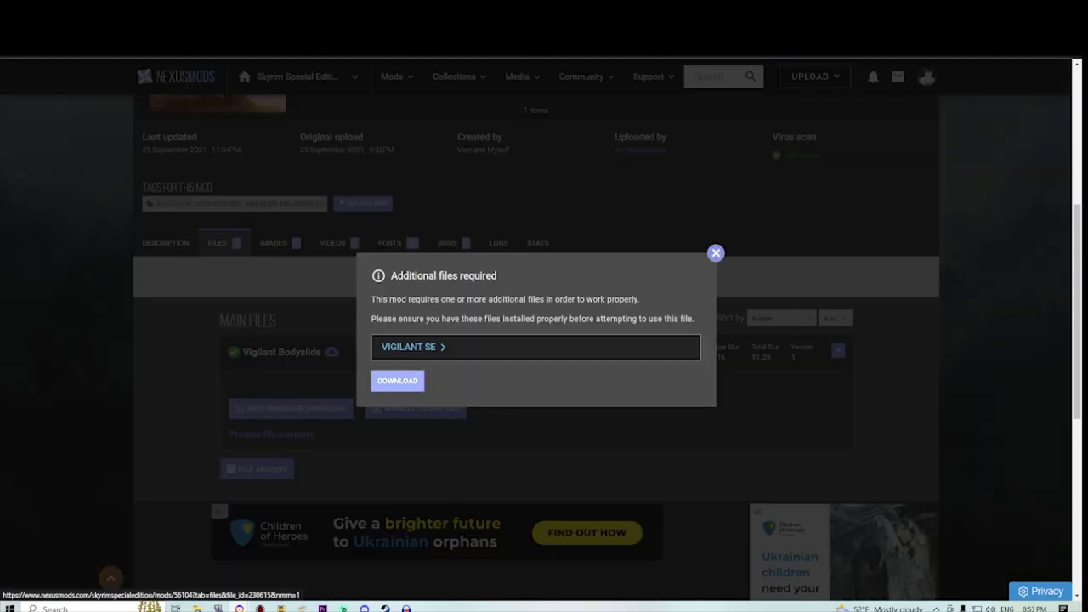
pyautogui.click(397, 381)
pyautogui.click(582, 419)
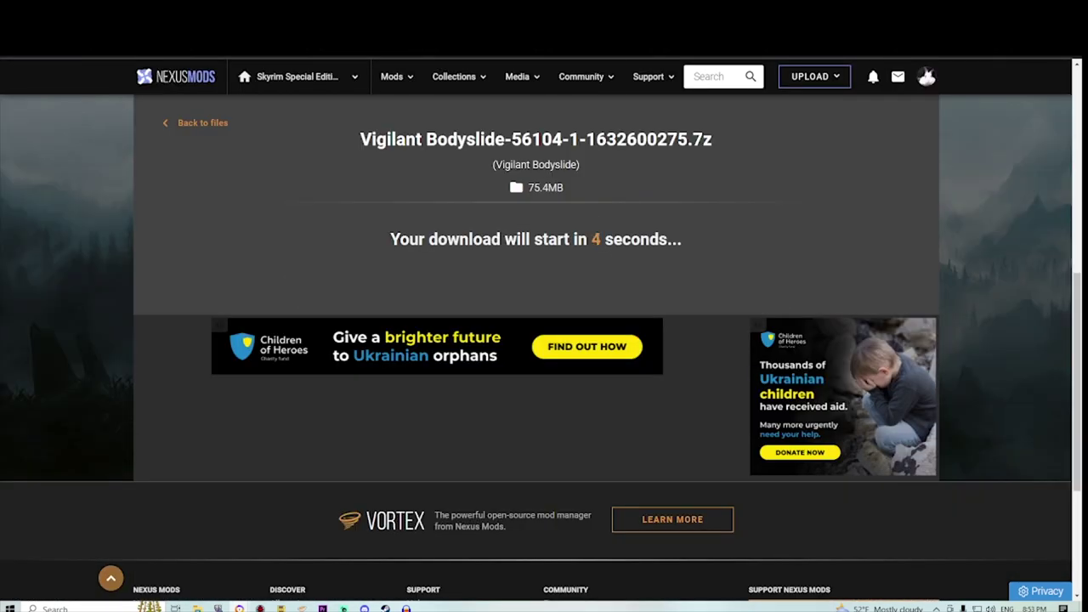
# Download the recommended Mid Res 2k-1k file of Vigilant Armors and Weapons Retexture SE for the mod manager, choosing the slow download.
pyautogui.hotkey('ctrl', 'Tab')
pyautogui.scroll(2, 284, 378)
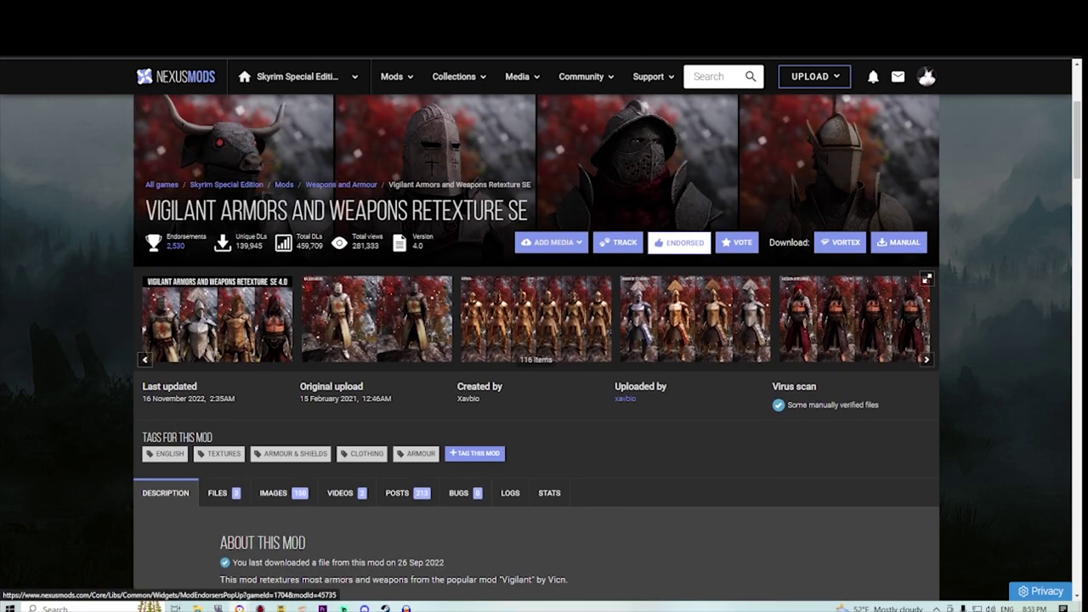
pyautogui.moveTo(156, 211); pyautogui.dragTo(464, 211)
pyautogui.scroll(-1, 464, 211)
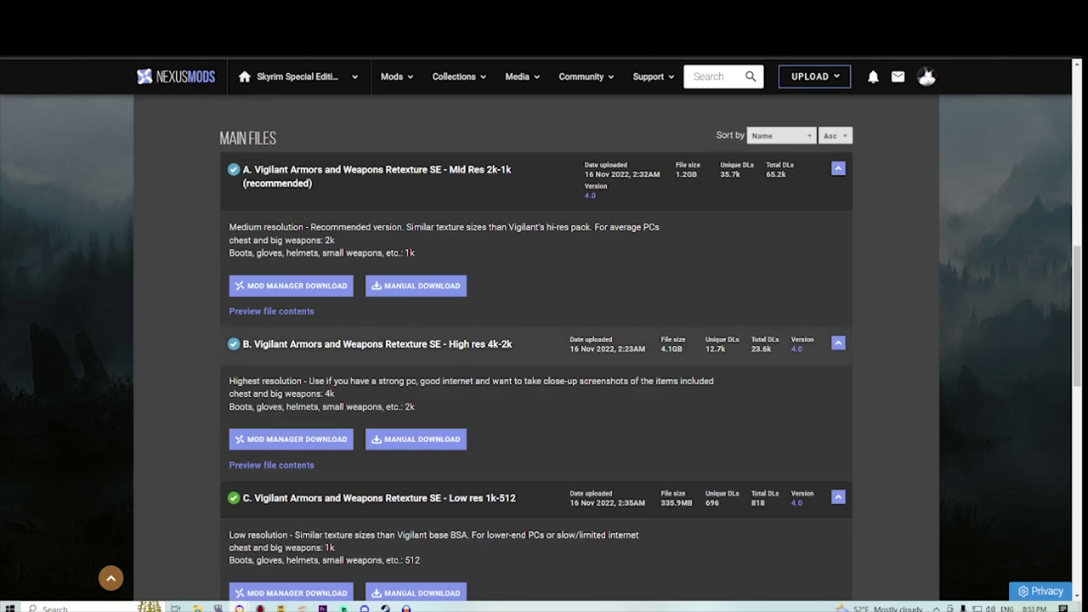
pyautogui.scroll(-2, 544, 340)
pyautogui.scroll(3, 544, 340)
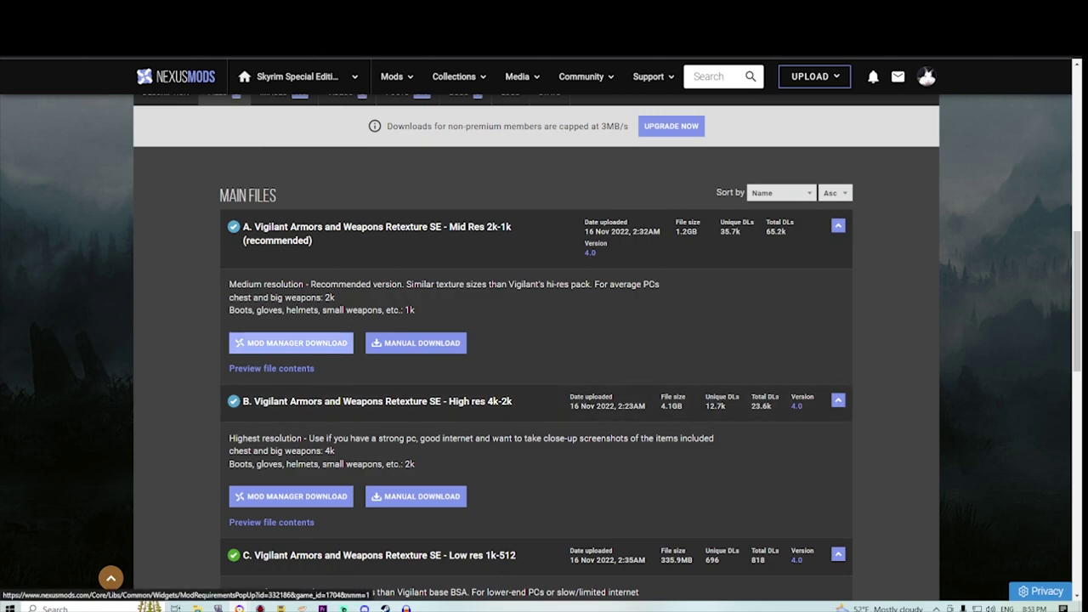
pyautogui.click(291, 343)
pyautogui.click(397, 380)
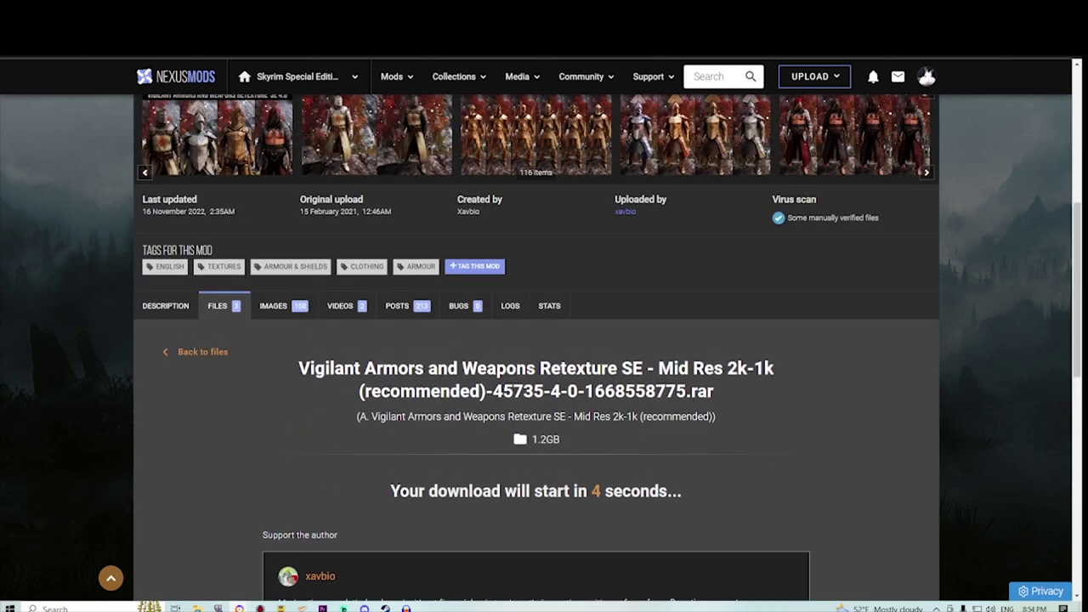
pyautogui.scroll(2, 535, 347)
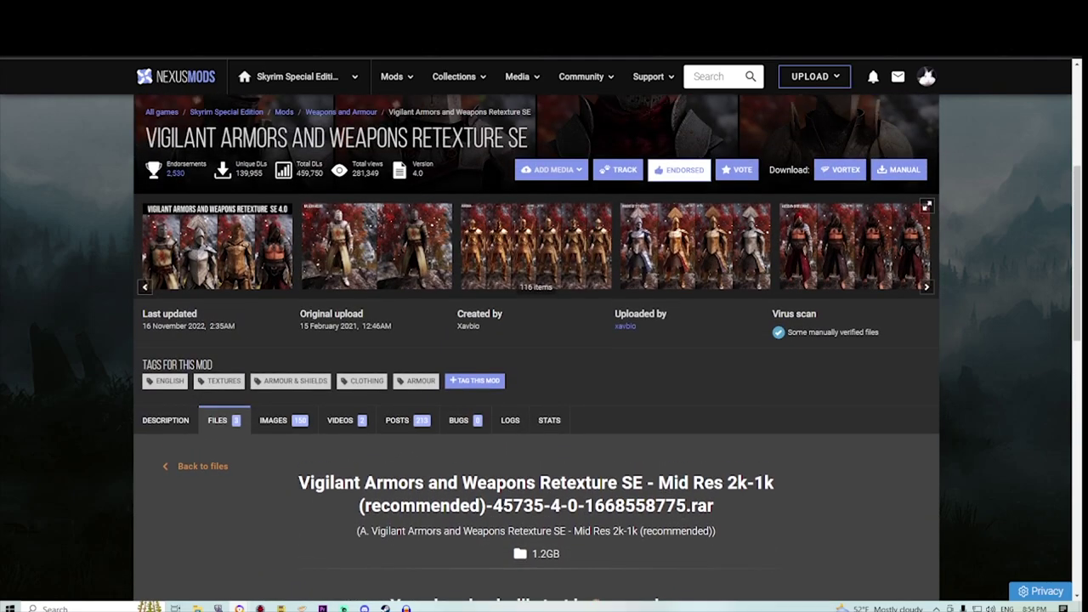
# Open the file list of Vigilant's Molag Bal Dragon Retexture SE and review its 2K and 4K versions.
pyautogui.hotkey('ctrl', 'Tab')
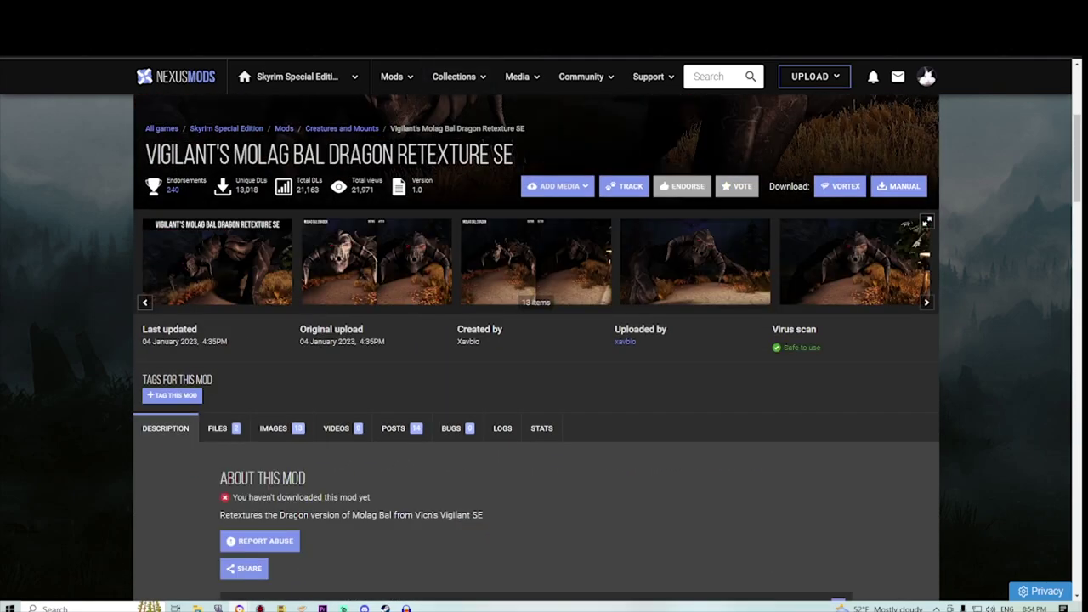
pyautogui.moveTo(145, 155); pyautogui.dragTo(394, 154)
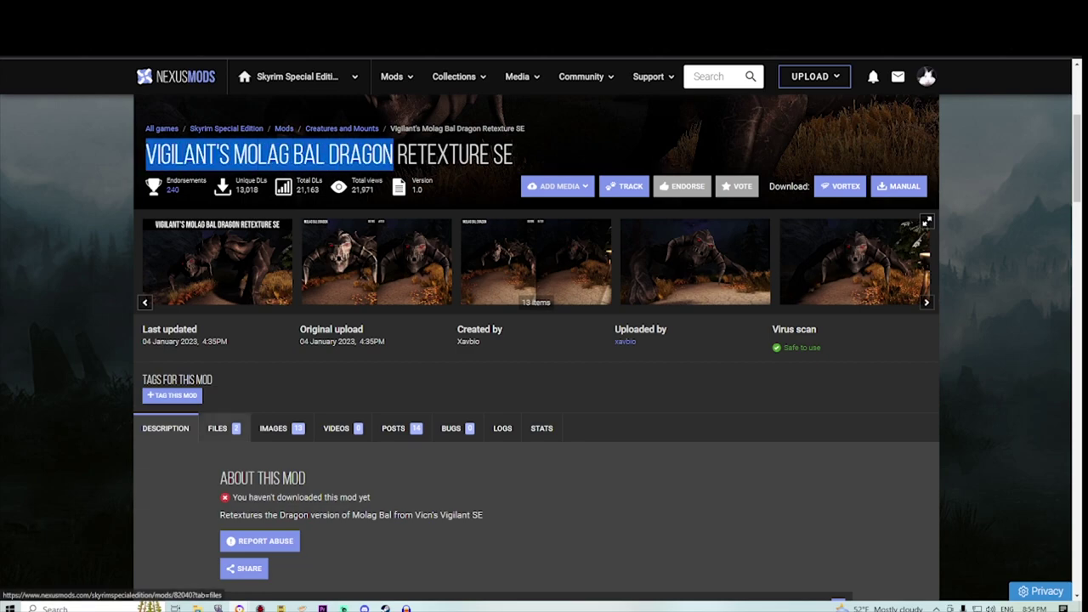
pyautogui.click(217, 428)
pyautogui.scroll(-3, 217, 428)
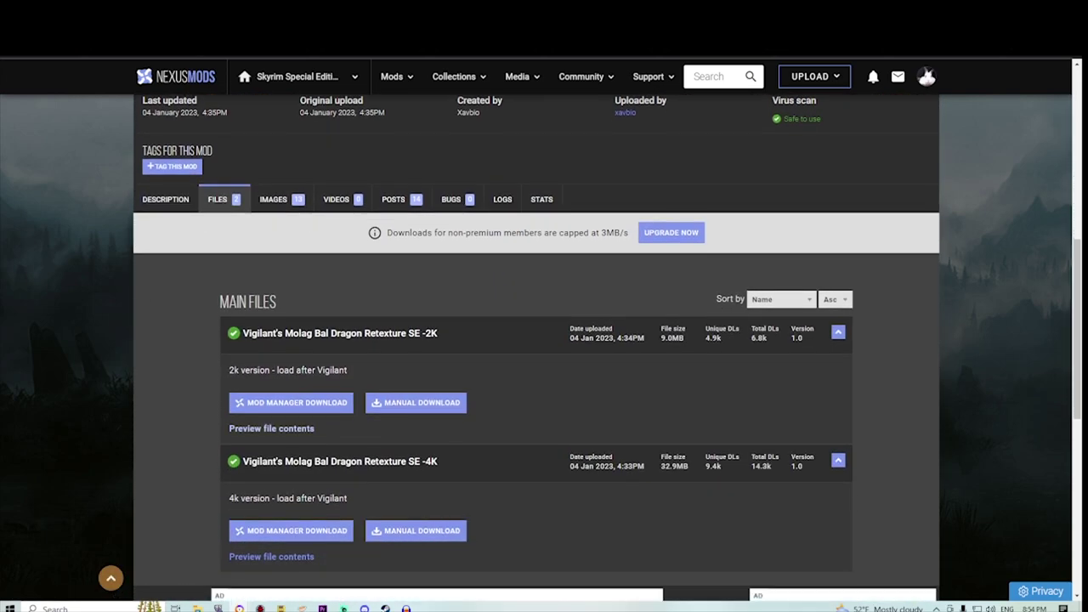
pyautogui.scroll(-2, 255, 366)
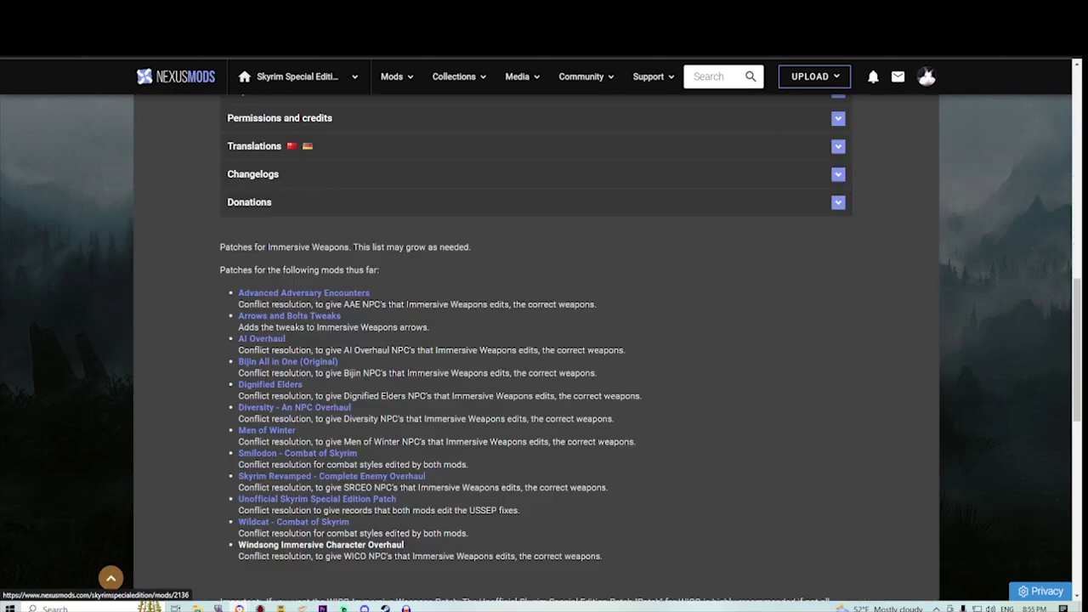
# Read which mods the Immersive Weapons patches page covers and look through its main, update and optional files.
pyautogui.scroll(-3, 297, 545)
pyautogui.scroll(6, 297, 546)
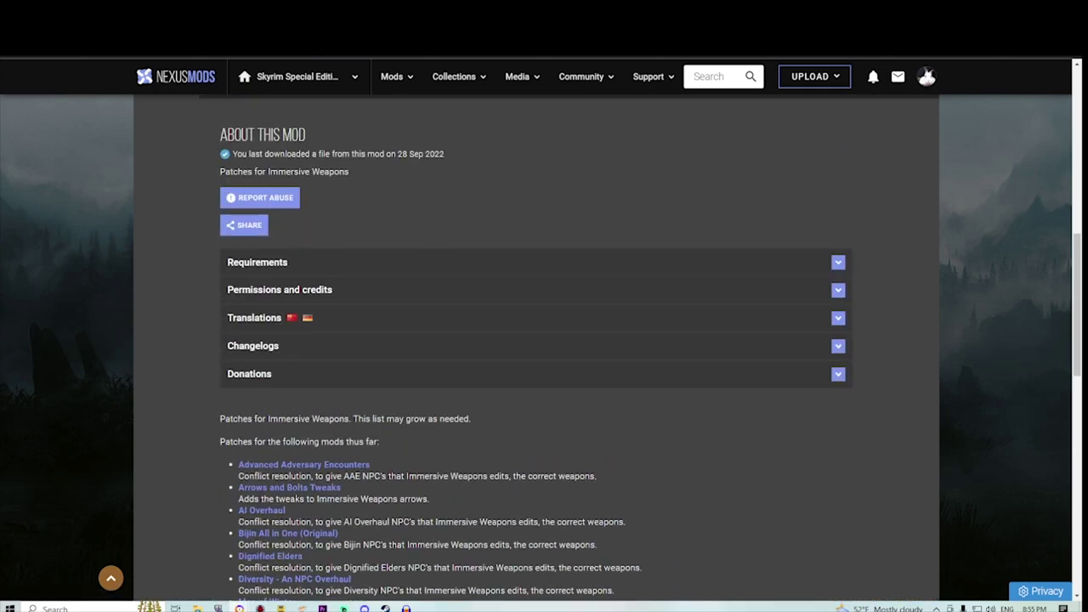
pyautogui.scroll(8, 536, 340)
pyautogui.scroll(-12, 536, 340)
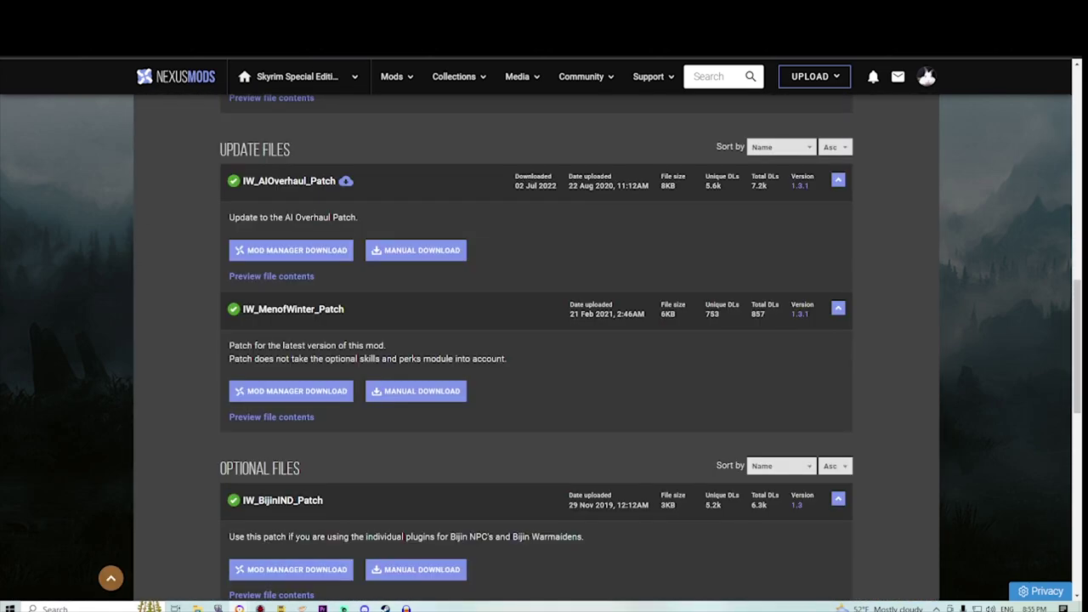
pyautogui.scroll(4, 327, 476)
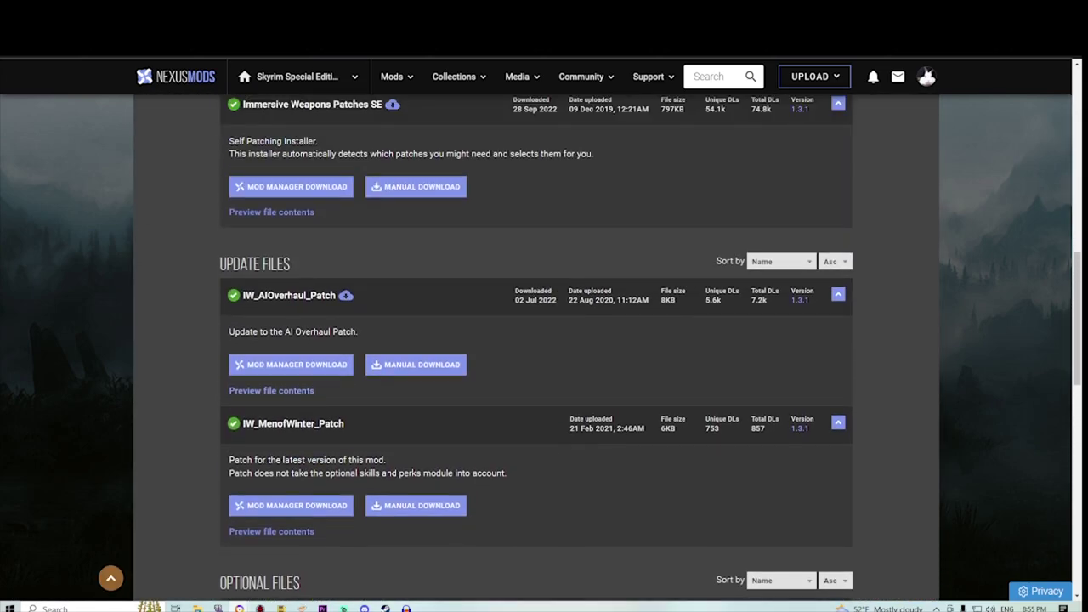
# Open the IW_AIOverhaul_Patch mod manager download in a new tab and download Immersive Weapons Patches SE with the slow download.
pyautogui.rightClick(328, 479)
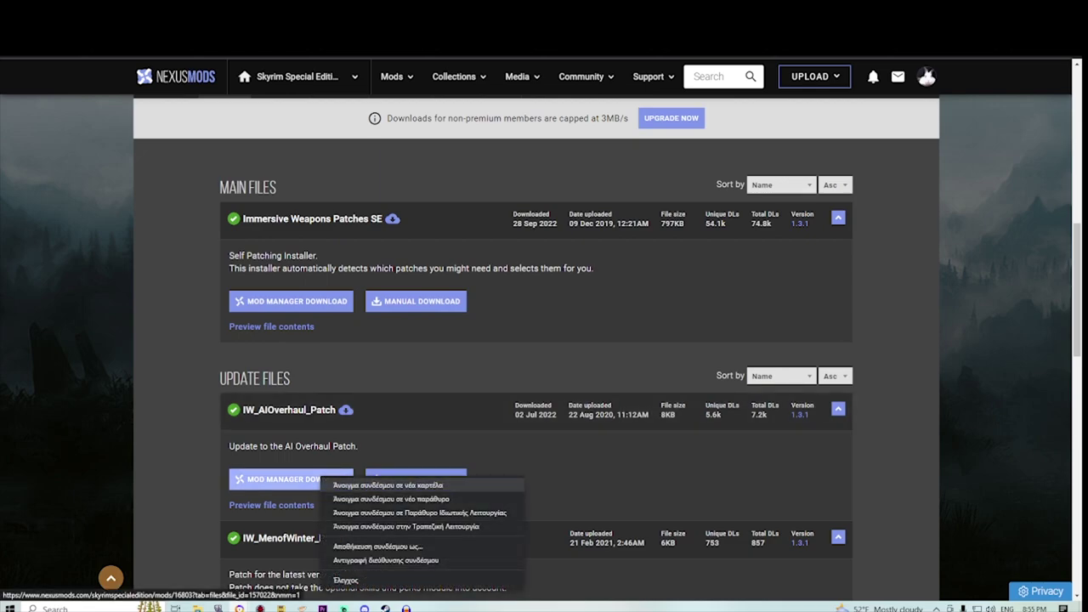
pyautogui.click(357, 485)
pyautogui.click(291, 301)
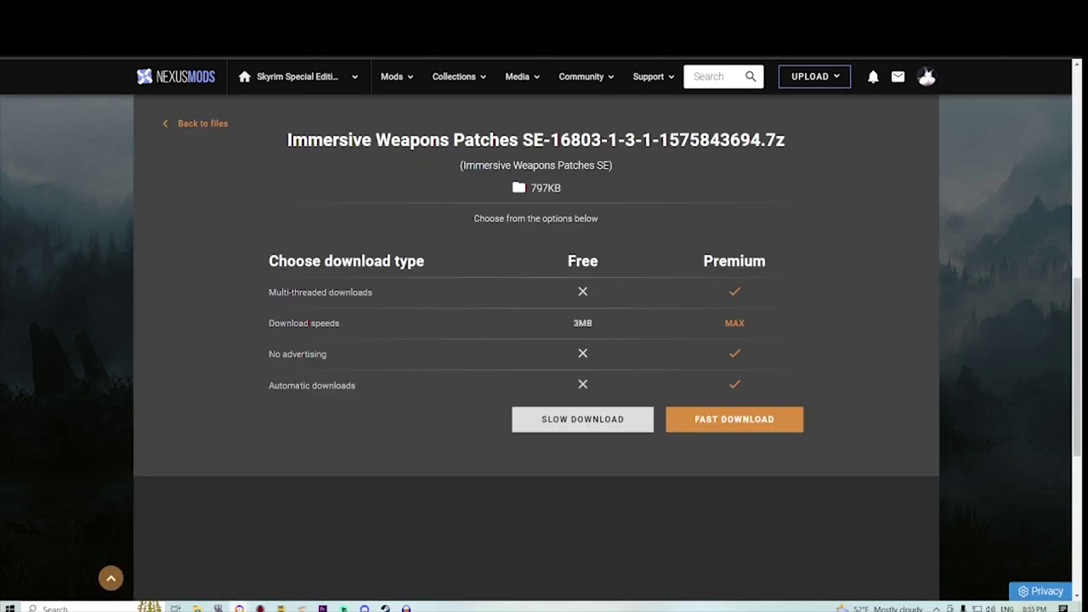
pyautogui.click(582, 419)
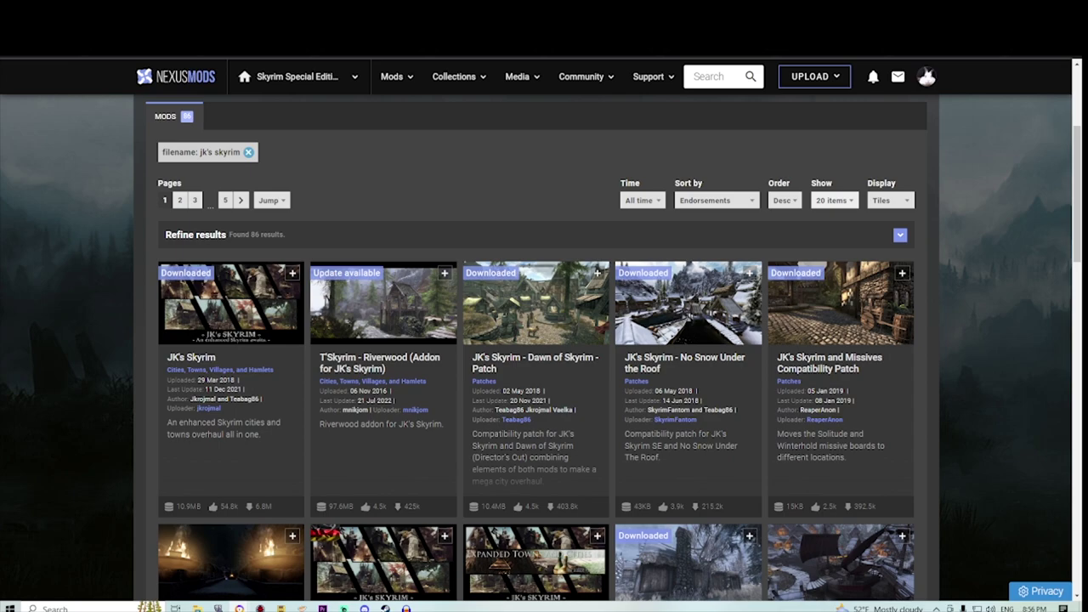
# Look through the JK's Skyrim search results, including the Riverwood addon, the Dawn of Skyrim patch and the other compatibility patches.
pyautogui.scroll(-1, 535, 340)
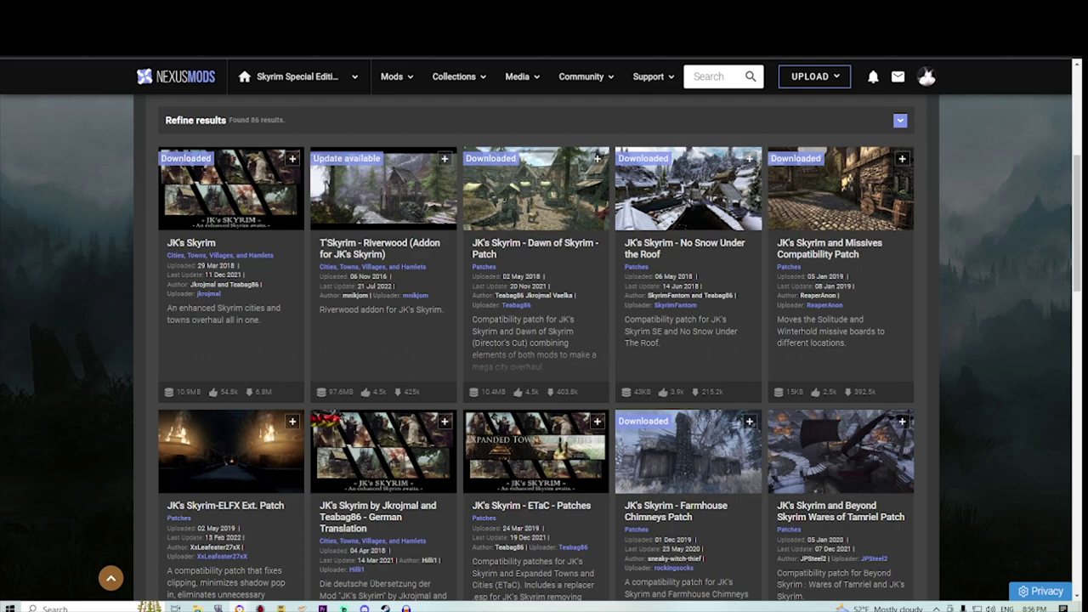
pyautogui.moveTo(216, 243); pyautogui.dragTo(167, 243)
pyautogui.moveTo(388, 255); pyautogui.dragTo(320, 243)
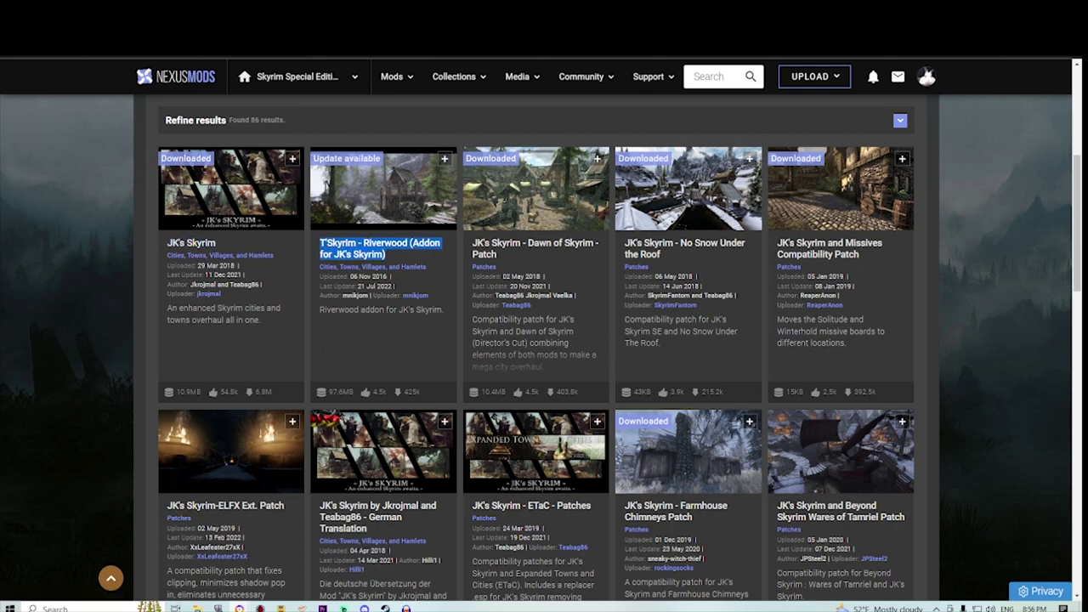
pyautogui.moveTo(500, 266); pyautogui.dragTo(473, 243)
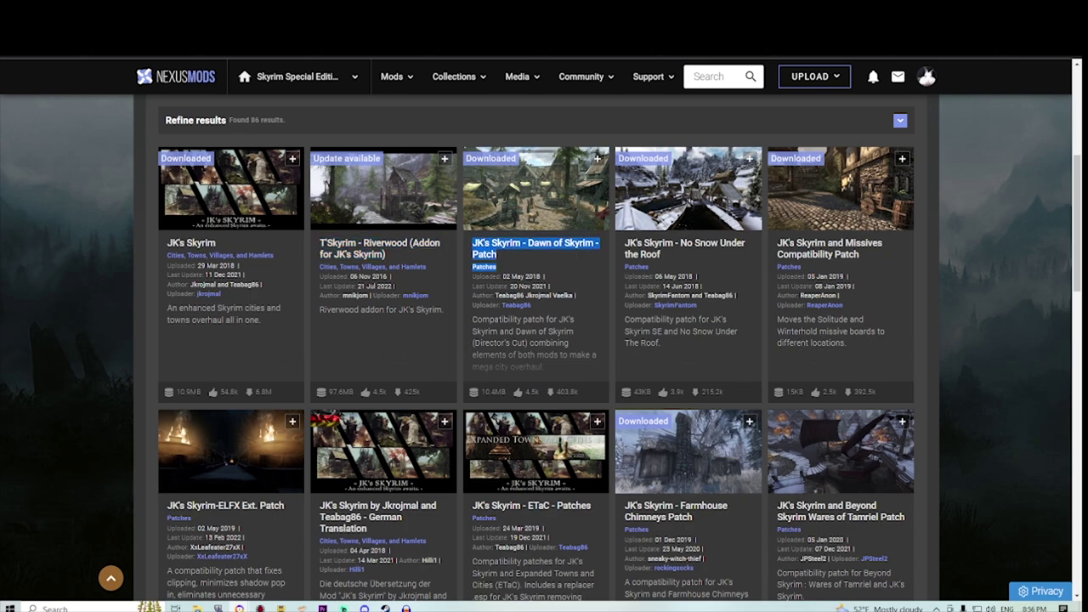
pyautogui.scroll(-3, 544, 340)
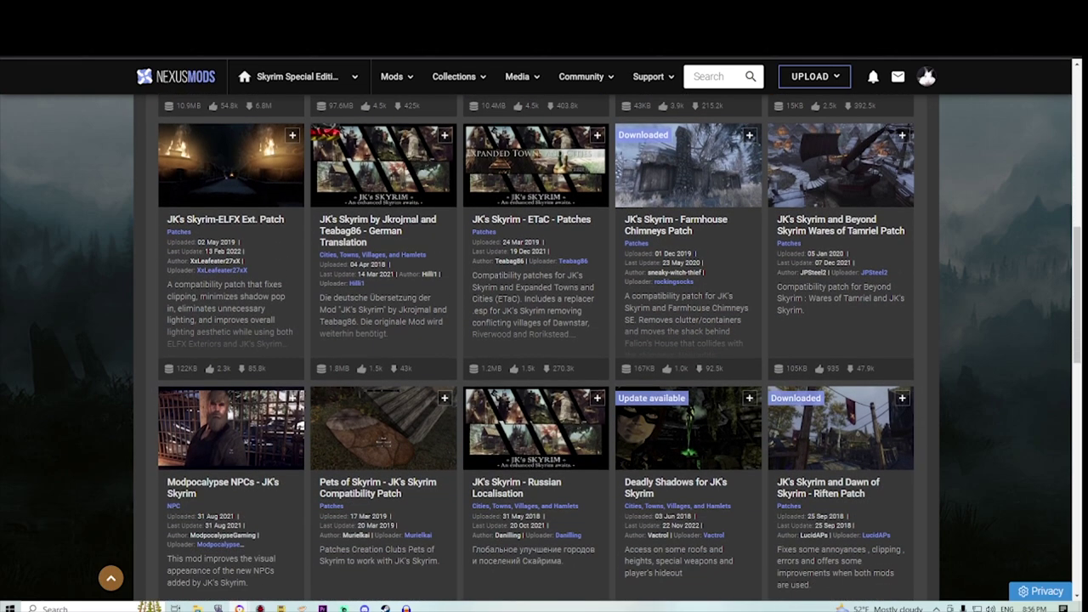
pyautogui.scroll(-1, 823, 419)
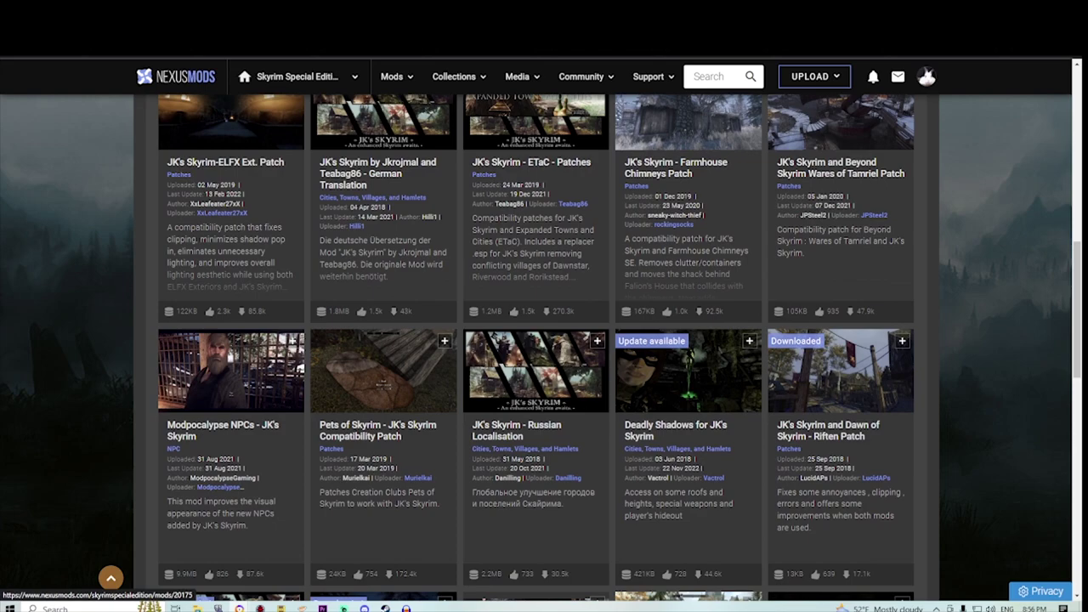
pyautogui.scroll(-3, 823, 419)
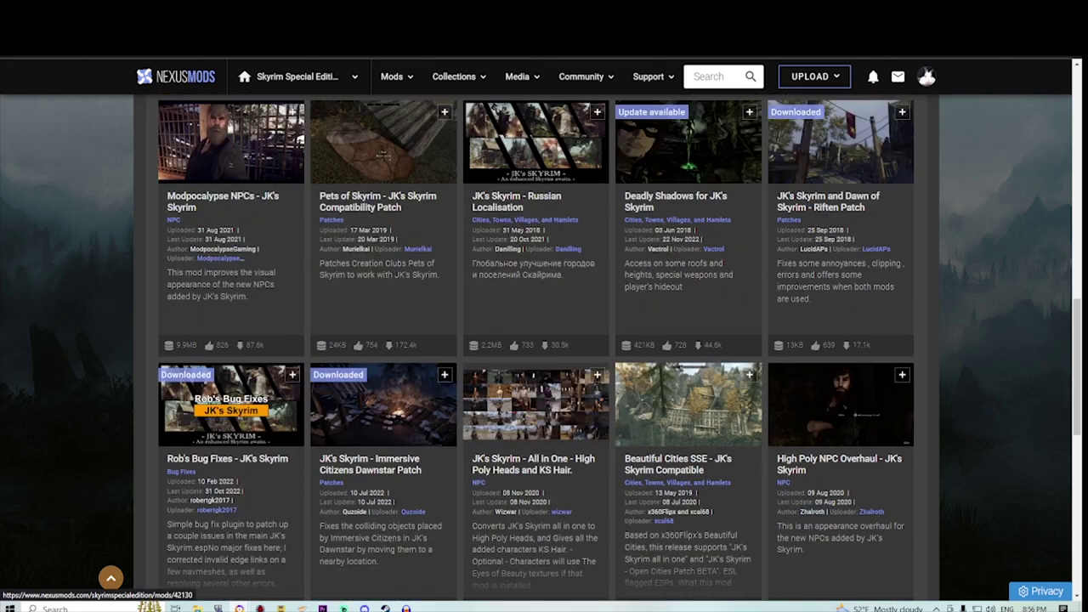
pyautogui.scroll(-2, 823, 418)
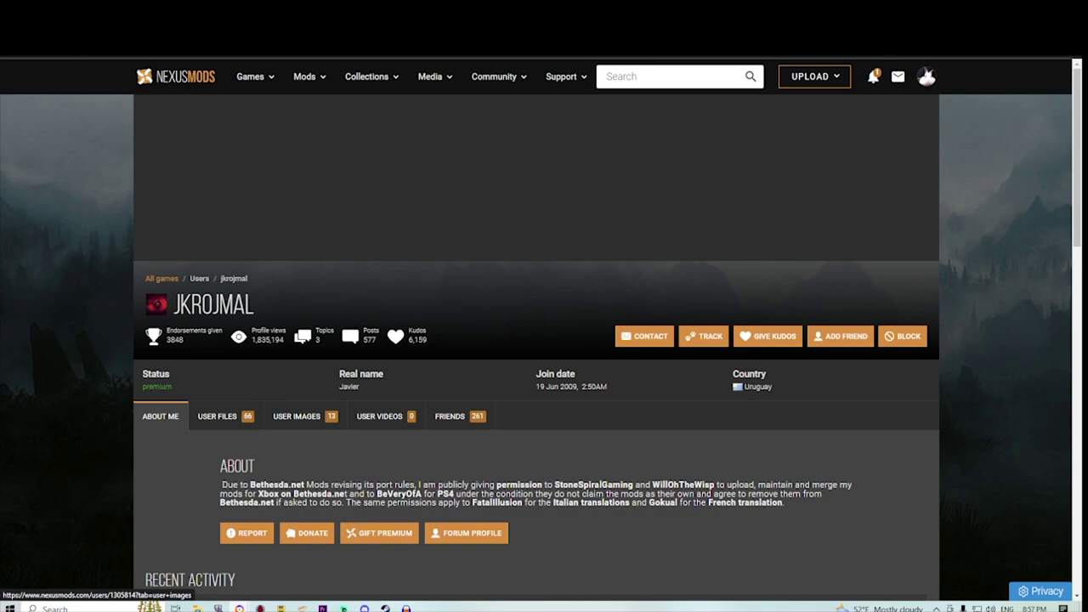
# List the files uploaded by the JK's Skyrim author, filtered to Skyrim Special Edition and sorted by endorsements.
pyautogui.click(225, 416)
pyautogui.scroll(-3, 224, 417)
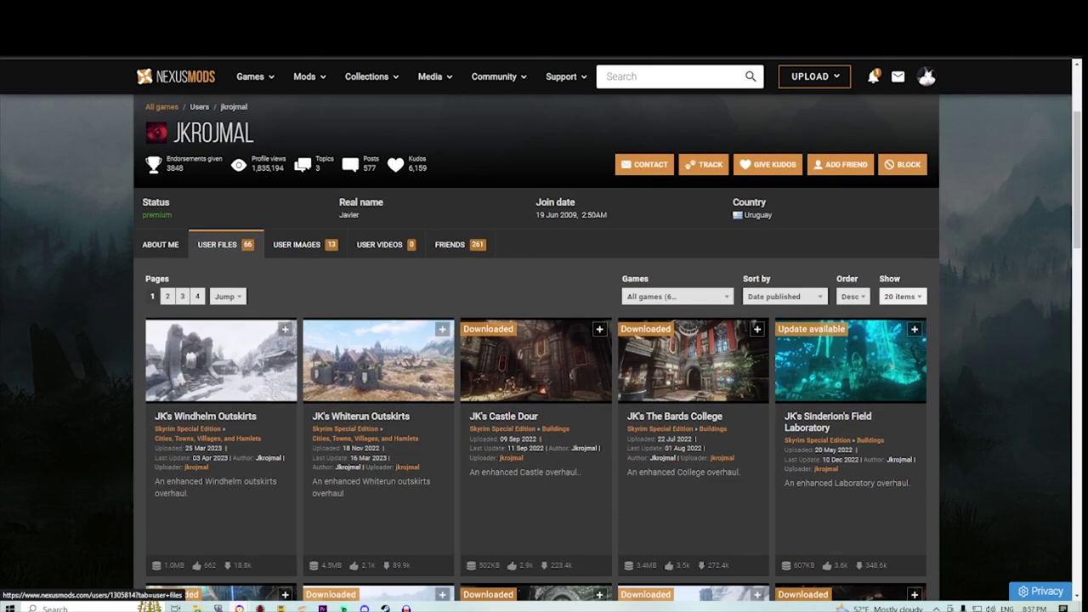
pyautogui.click(677, 296)
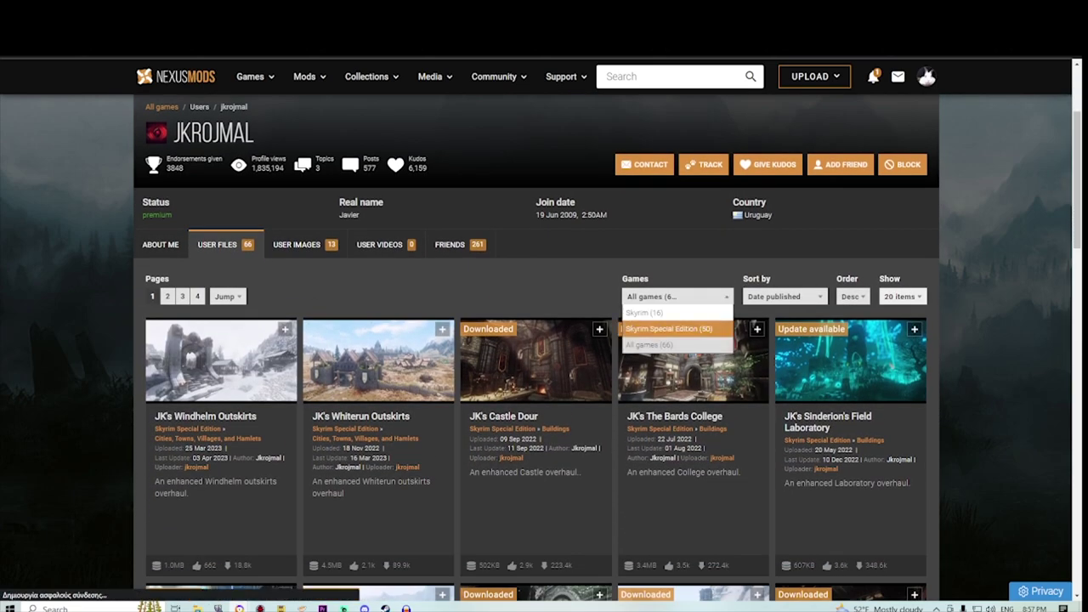
pyautogui.click(669, 328)
pyautogui.click(783, 295)
pyautogui.click(783, 332)
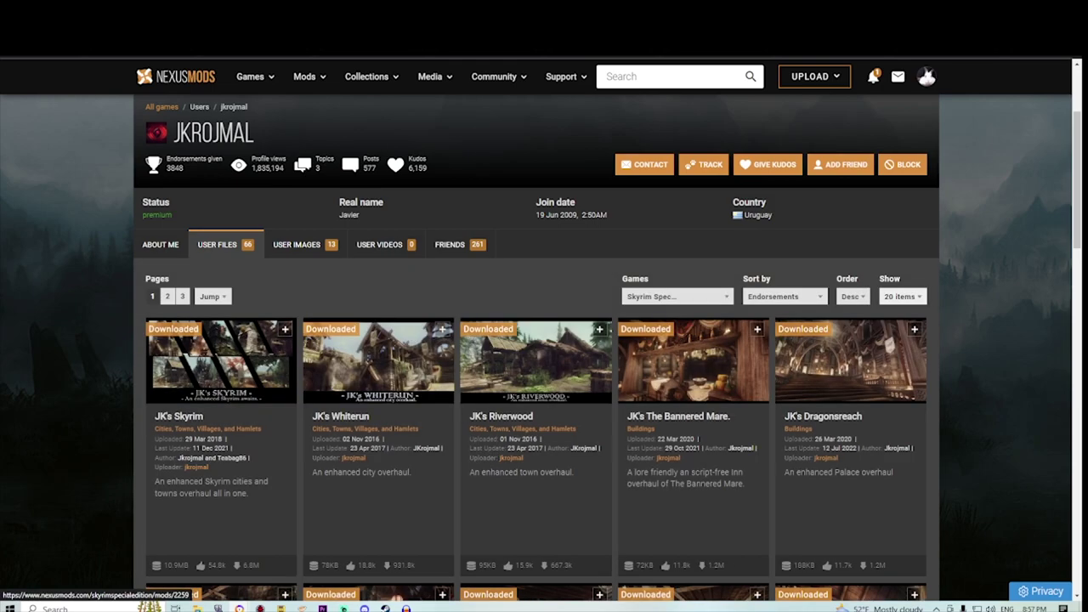
# Point out the titles JK's Skyrim, JK's Whiterun, JK's Riverwood, JK's The Bannered Mare and JK's Dragonsreach by highlighting each one.
pyautogui.moveTo(154, 417); pyautogui.dragTo(206, 416)
pyautogui.moveTo(310, 416); pyautogui.dragTo(371, 416)
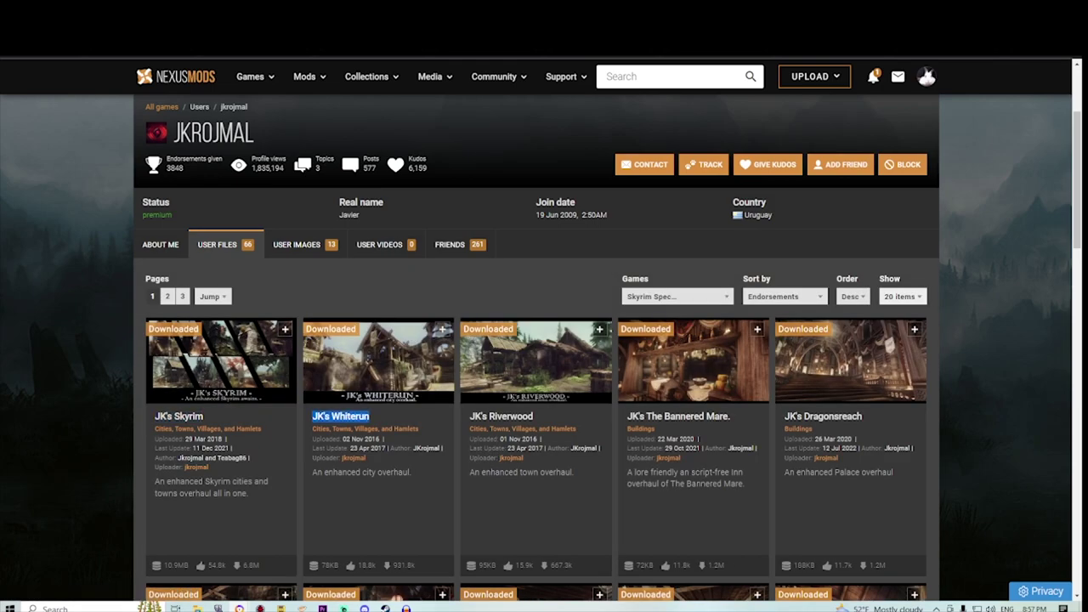
pyautogui.moveTo(534, 417); pyautogui.dragTo(470, 416)
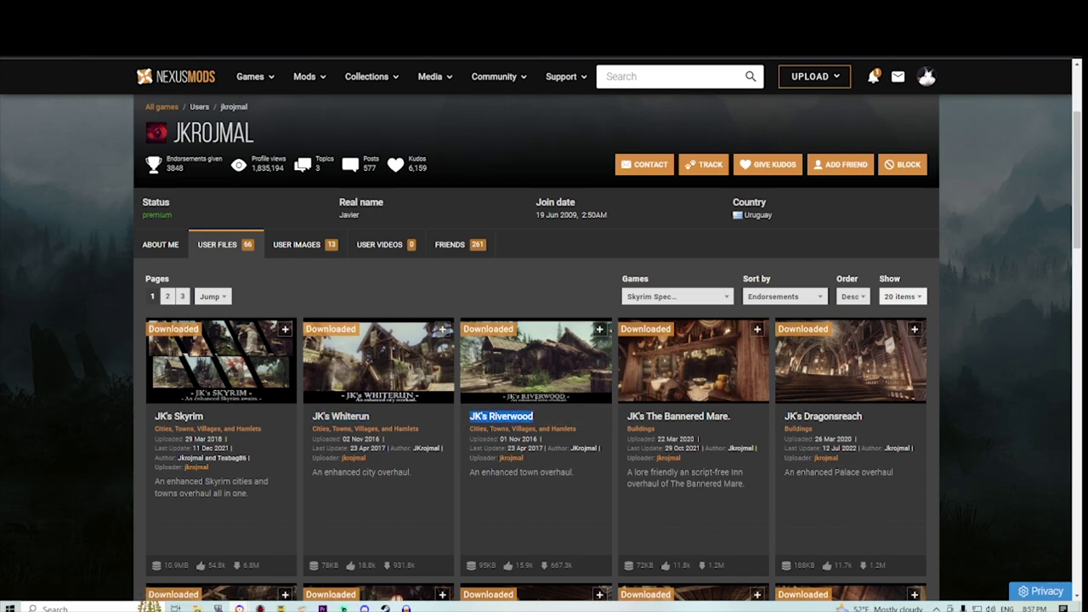
pyautogui.moveTo(626, 416); pyautogui.dragTo(730, 416)
pyautogui.scroll(-2, 535, 348)
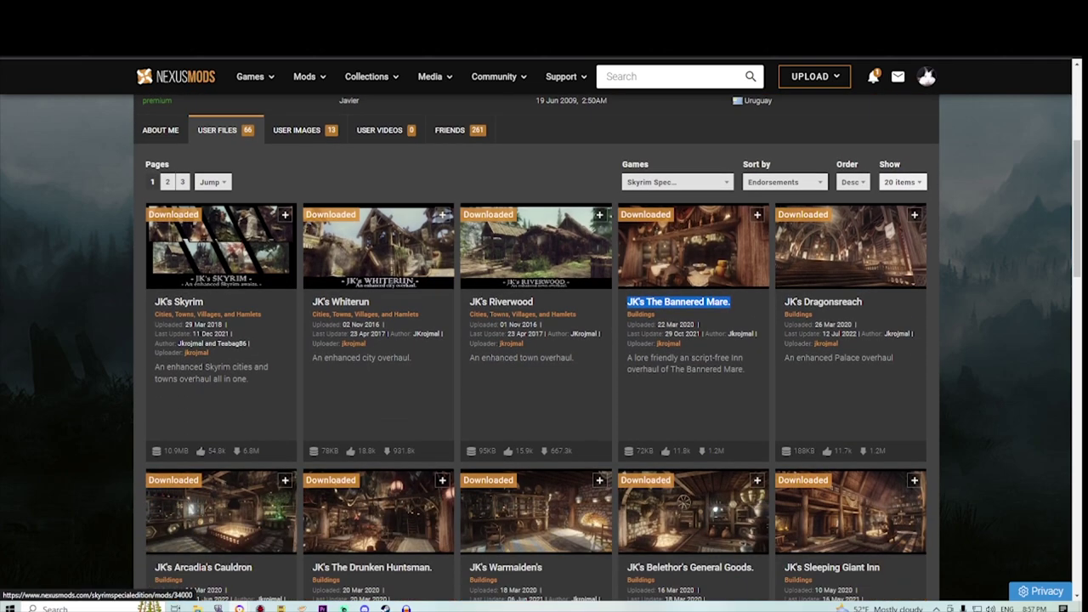
pyautogui.moveTo(784, 302); pyautogui.dragTo(862, 302)
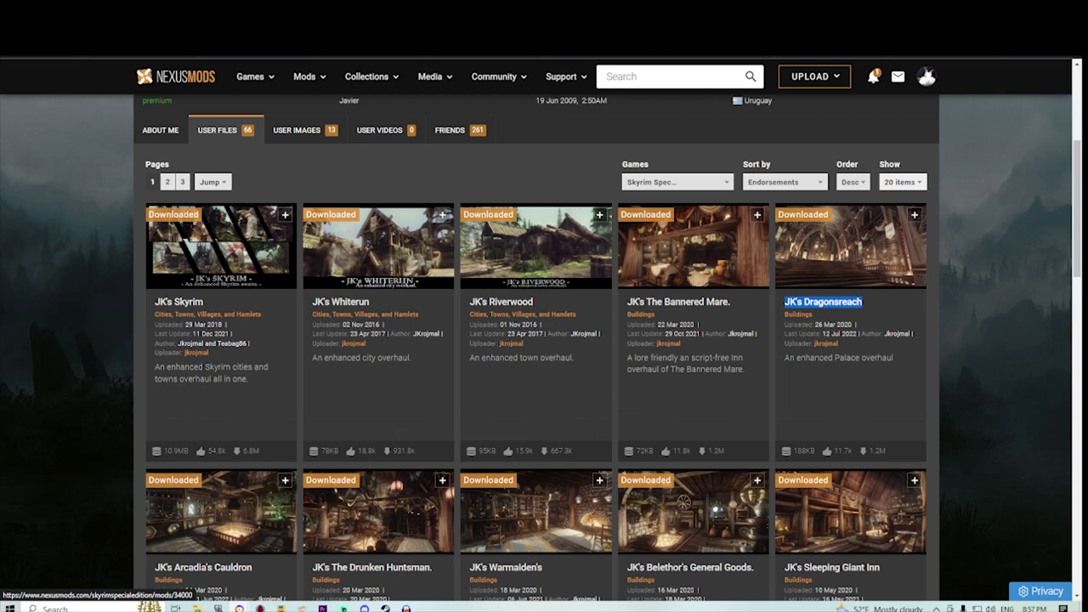
# Look through the remaining JK's shop, inn and palace overhauls on the first page of the author's files.
pyautogui.scroll(-1, 535, 348)
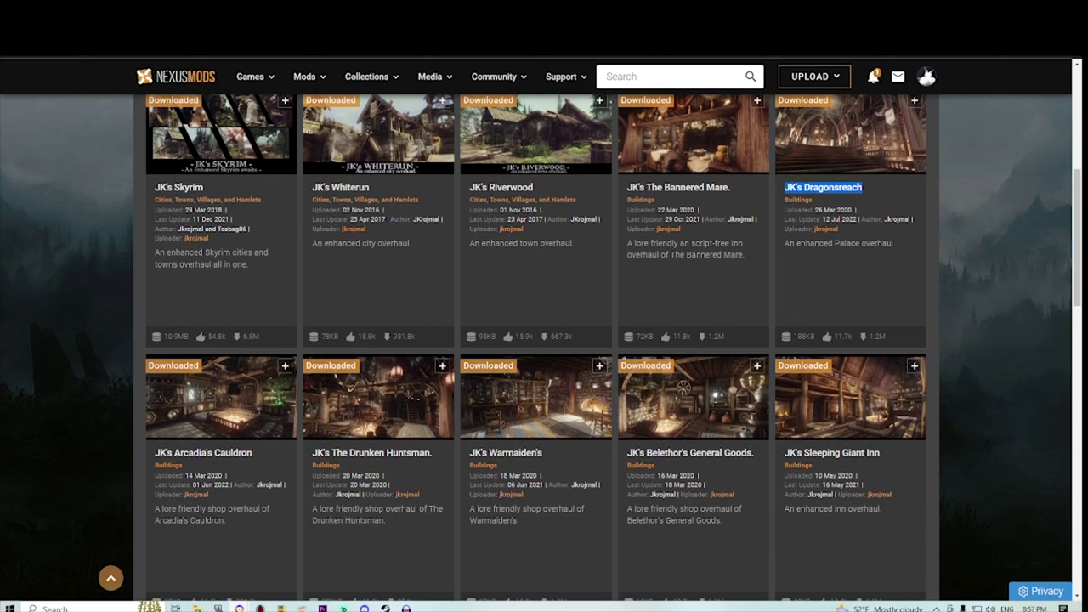
pyautogui.scroll(-2, 535, 340)
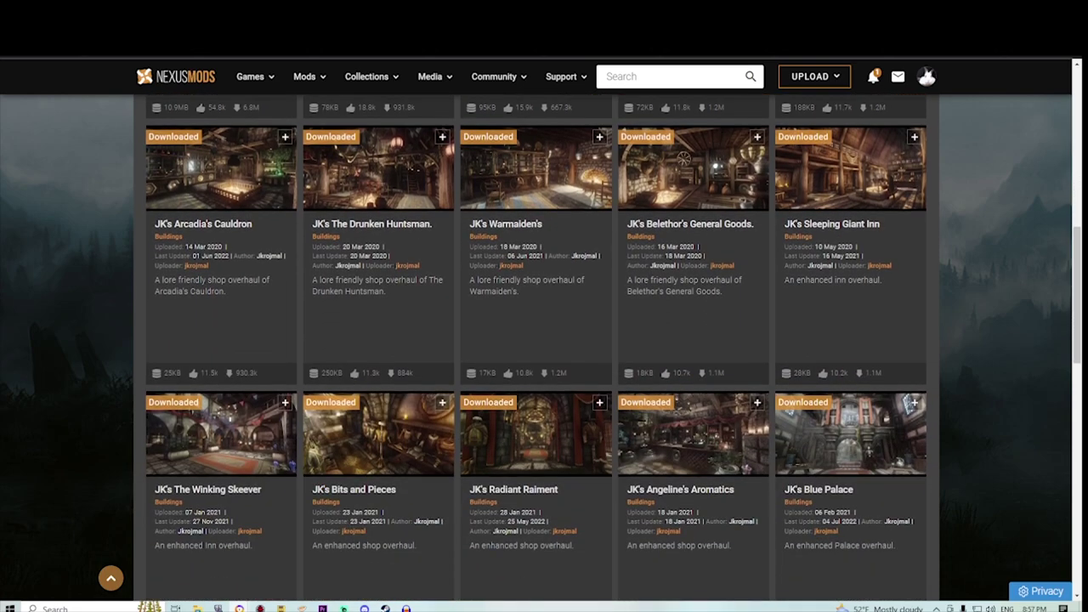
pyautogui.scroll(3, 536, 340)
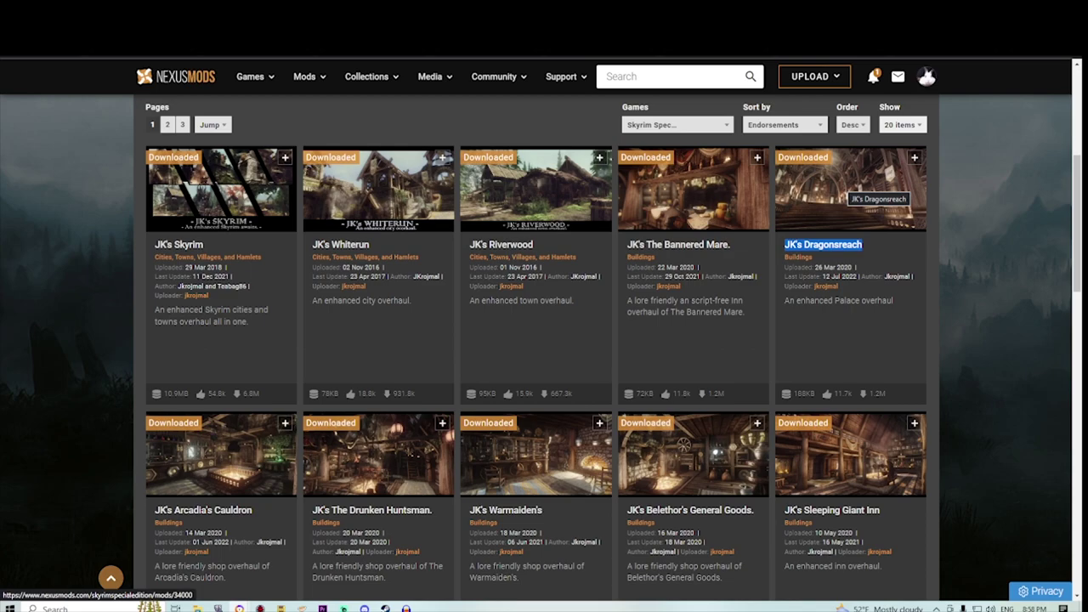
pyautogui.scroll(-8, 850, 196)
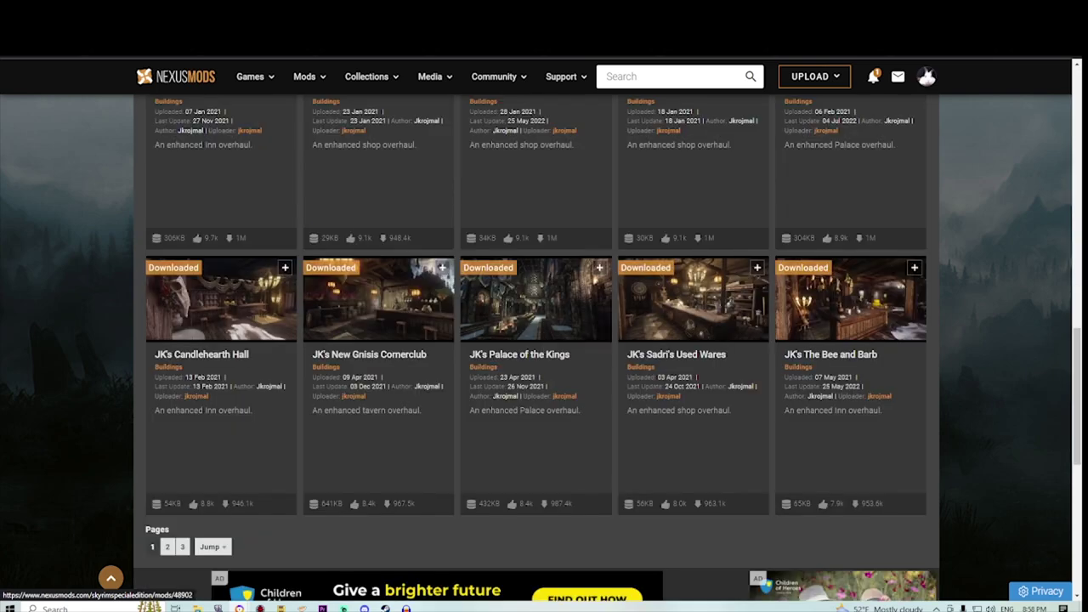
pyautogui.scroll(1, 535, 340)
pyautogui.scroll(-2, 536, 340)
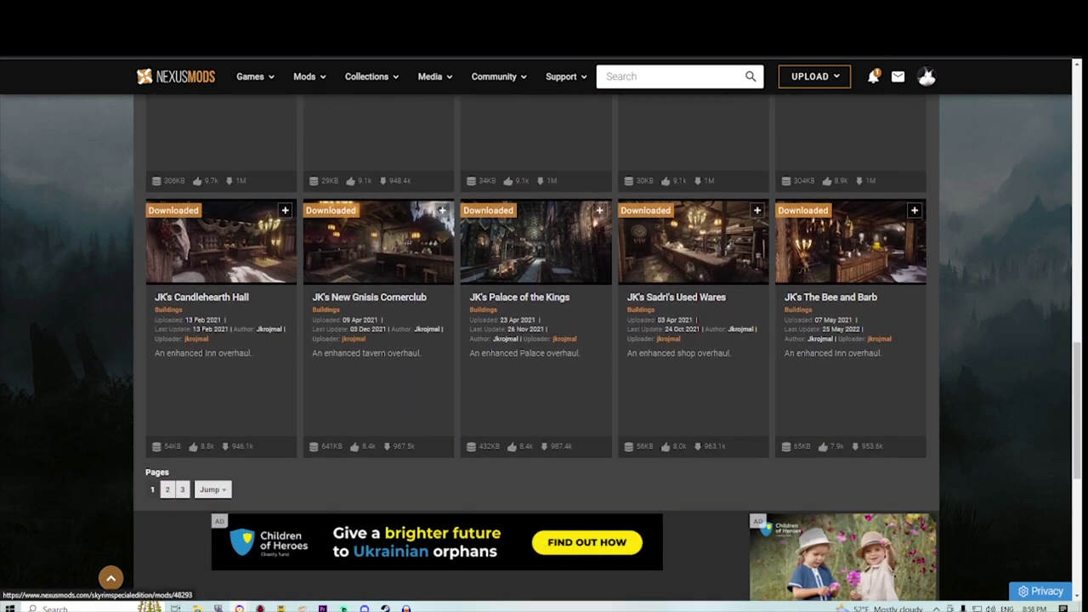
pyautogui.scroll(5, 599, 348)
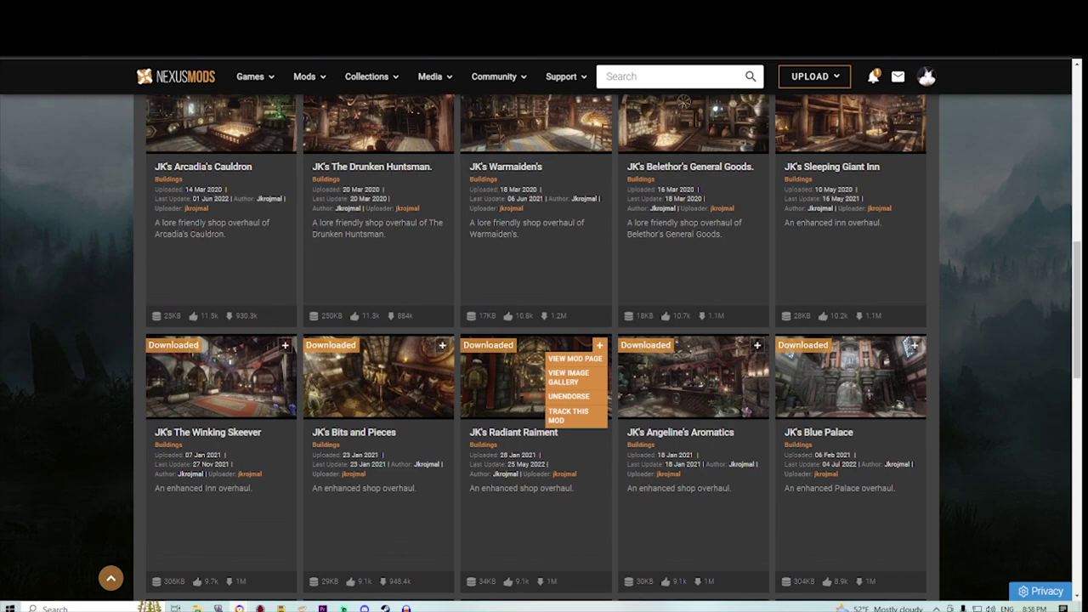
# Highlight the title JK's The Bannered Mare in the author's files and open the file list of JK's Dragonsreach.
pyautogui.scroll(6, 599, 348)
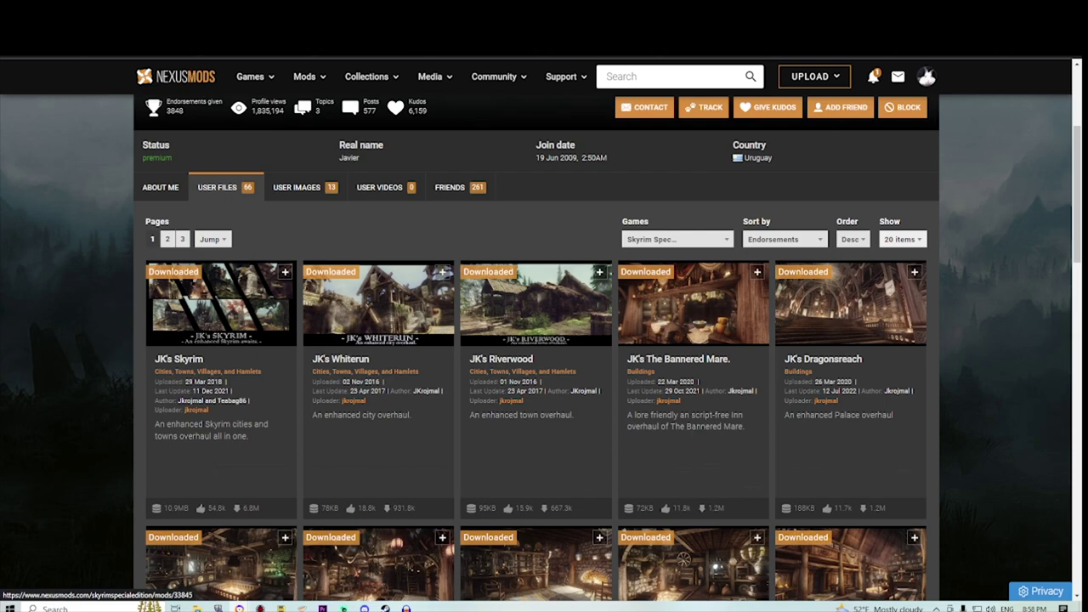
pyautogui.moveTo(627, 359); pyautogui.dragTo(731, 359)
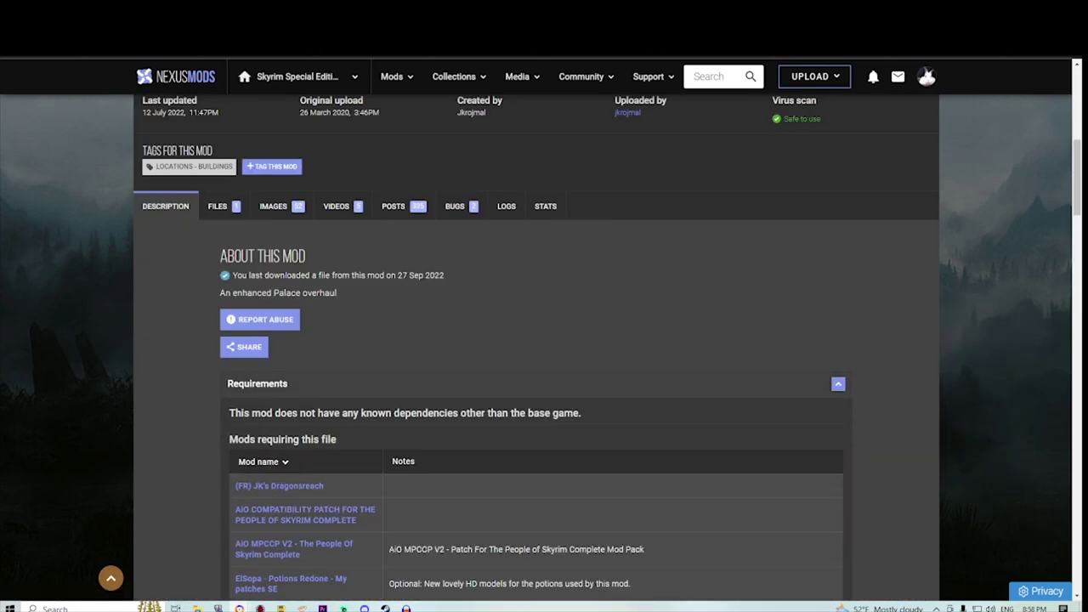
pyautogui.scroll(2, 536, 340)
pyautogui.click(219, 375)
pyautogui.scroll(-1, 229, 383)
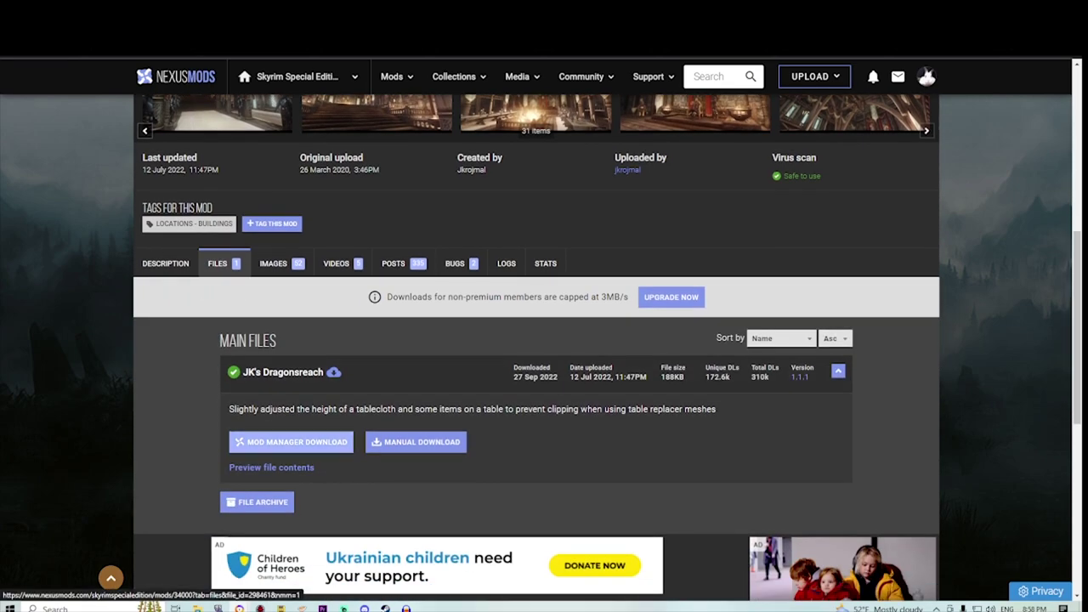
# Try the slow mod manager download of JK's Dragonsreach, then decline downloading the existing file again in Vortex and return to the browser.
pyautogui.click(291, 441)
pyautogui.click(581, 417)
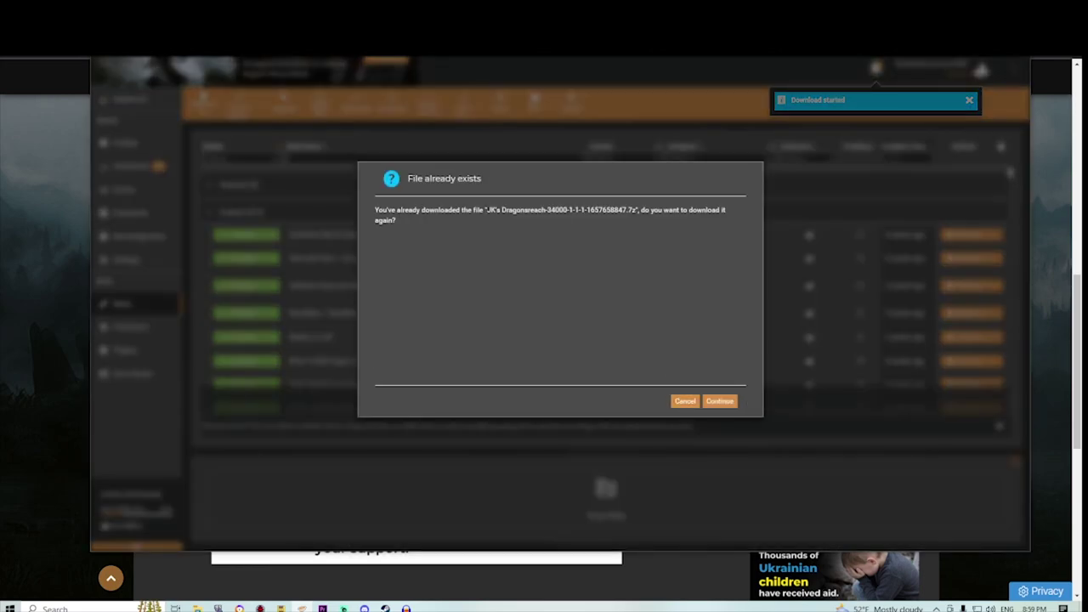
pyautogui.click(685, 401)
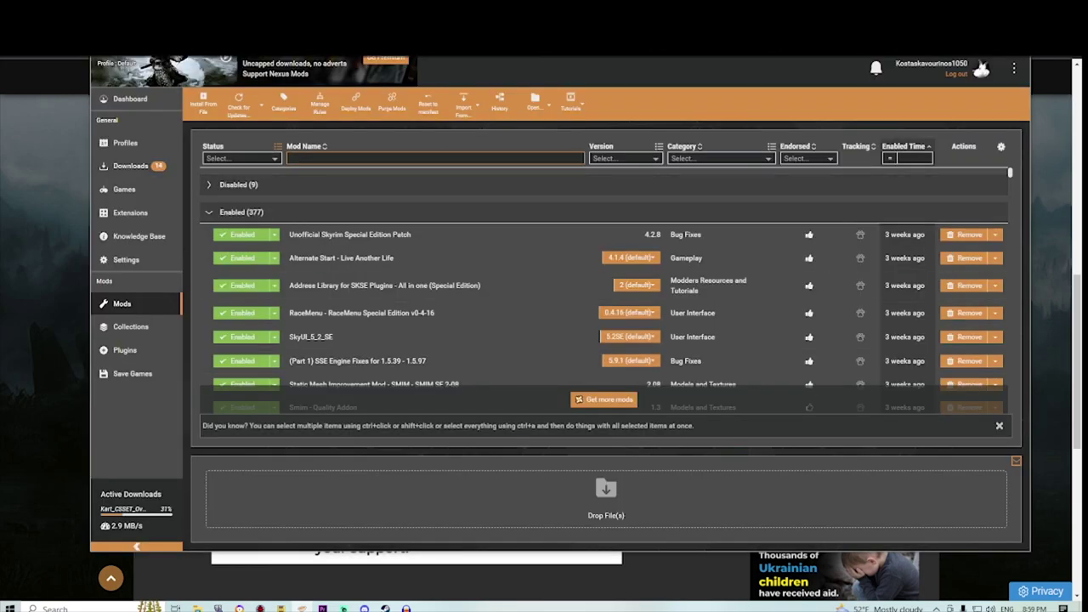
pyautogui.click(53, 168)
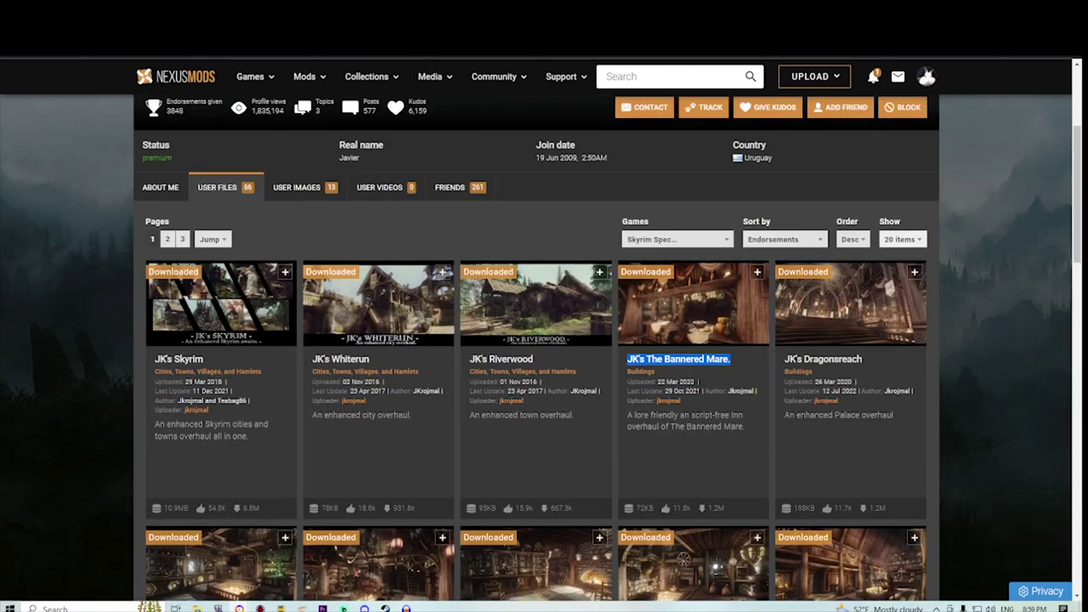
# Look through the author's remaining JK's overhauls across the file pages and highlight the title JK's The Ragged Flagon.
pyautogui.scroll(-3, 217, 368)
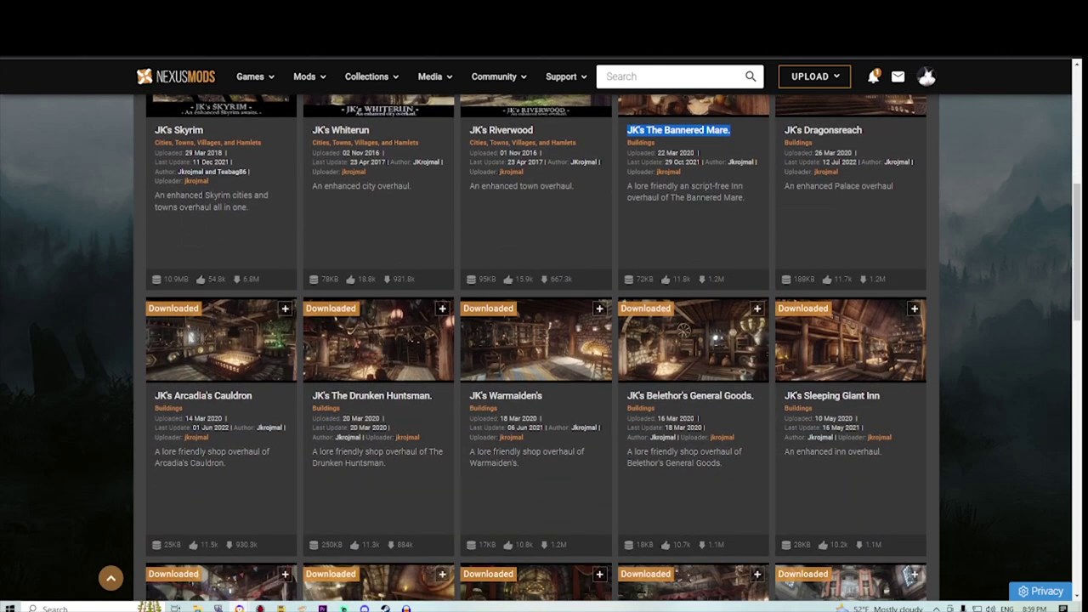
pyautogui.scroll(-6, 217, 367)
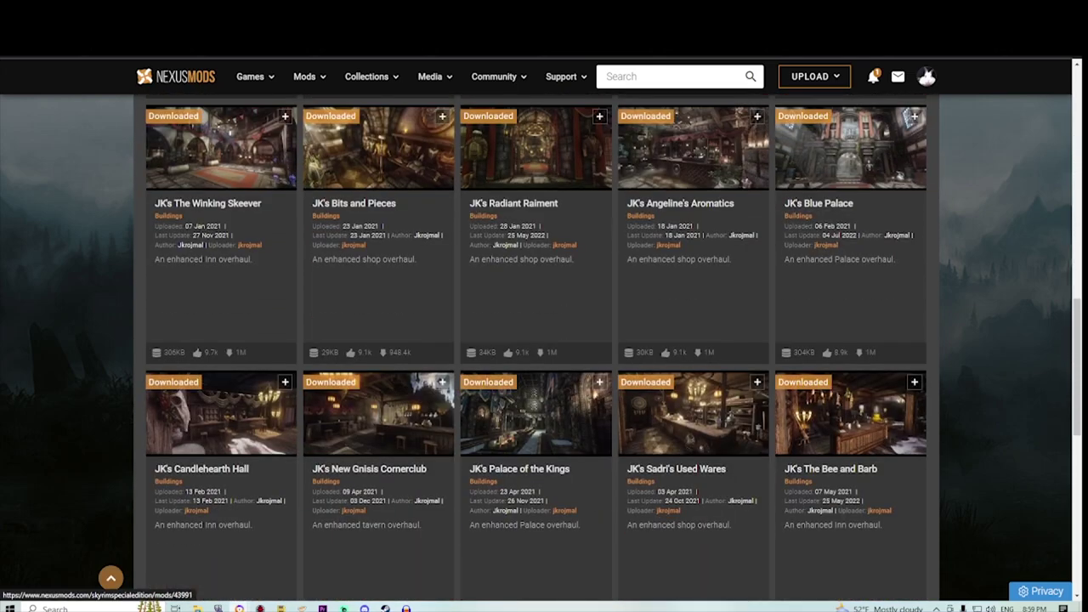
pyautogui.scroll(4, 217, 367)
pyautogui.scroll(-6, 217, 367)
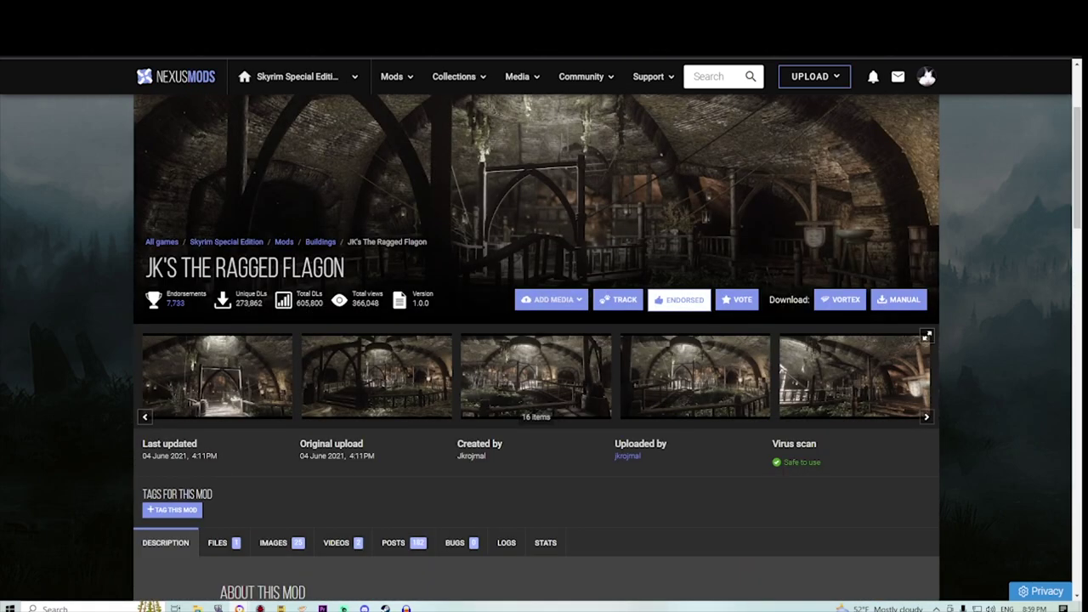
pyautogui.moveTo(146, 267); pyautogui.dragTo(324, 268)
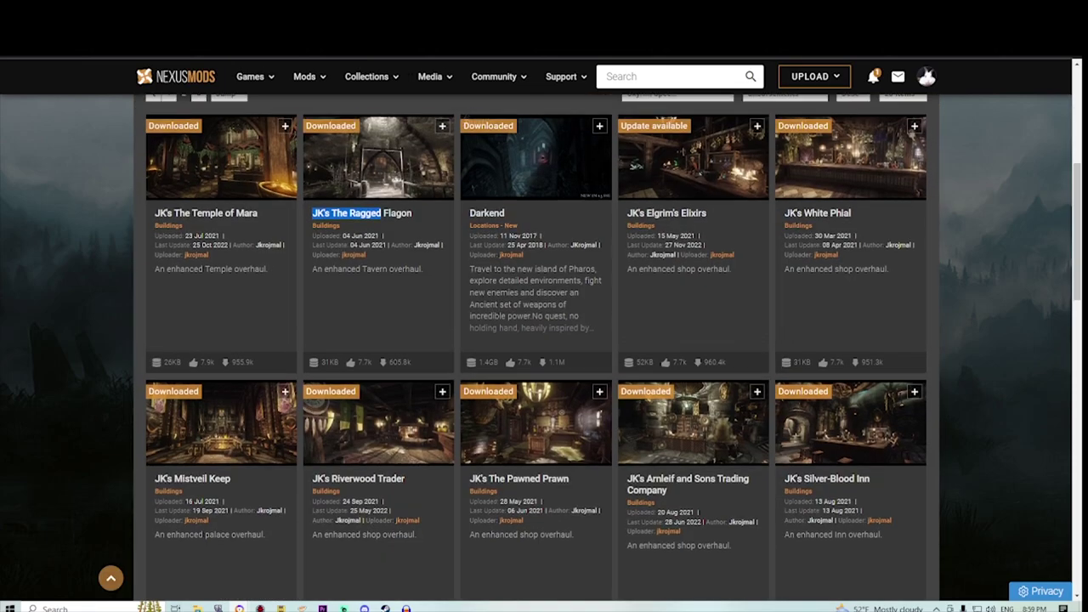
pyautogui.scroll(5, 536, 347)
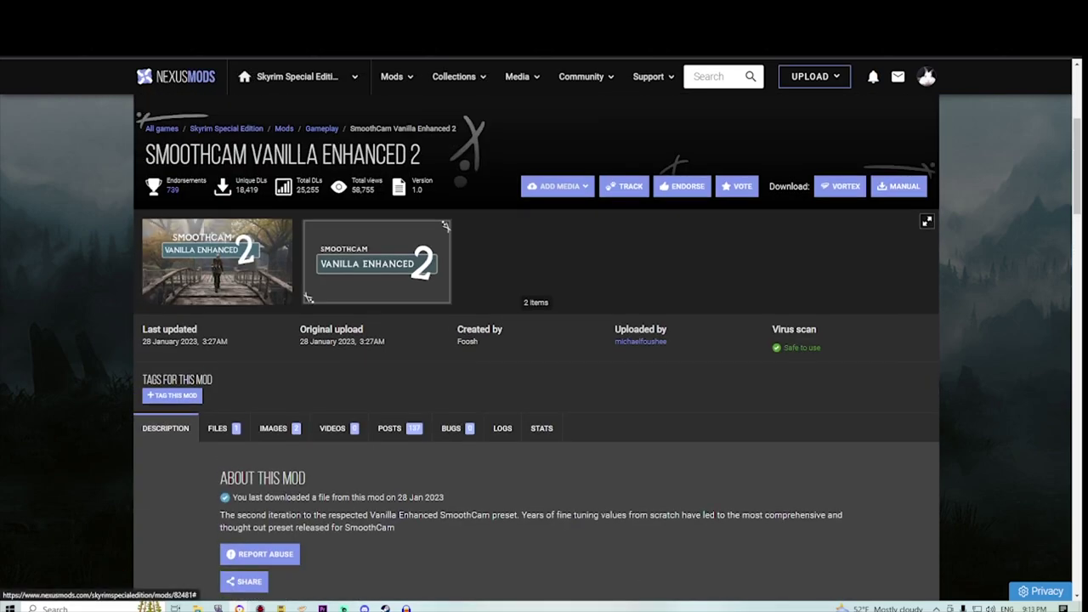
# Start the slow mod manager download of SmoothCam Vanilla Enhanced 2 and highlight the mod's title.
pyautogui.moveTo(146, 154); pyautogui.dragTo(332, 153)
pyautogui.scroll(-1, 289, 264)
pyautogui.click(224, 370)
pyautogui.scroll(-4, 332, 371)
pyautogui.click(291, 332)
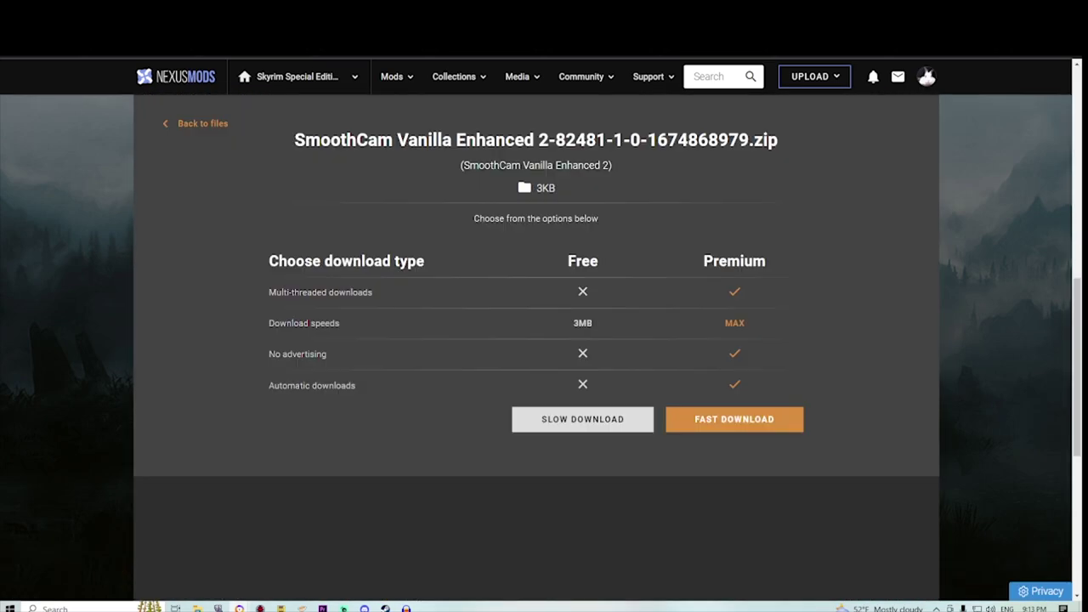
pyautogui.click(582, 419)
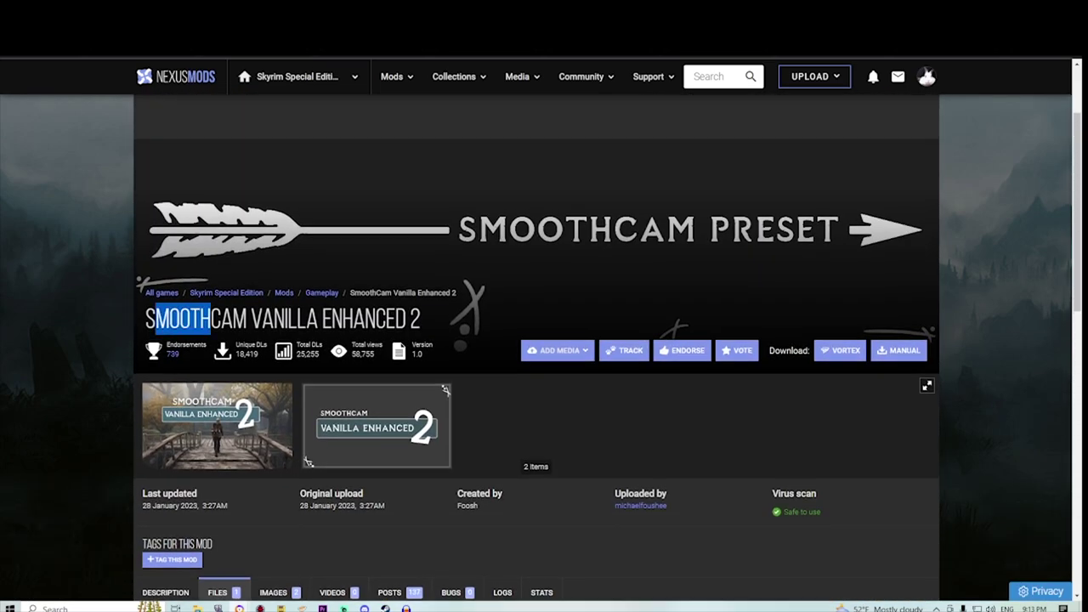
pyautogui.moveTo(210, 319); pyautogui.dragTo(377, 319)
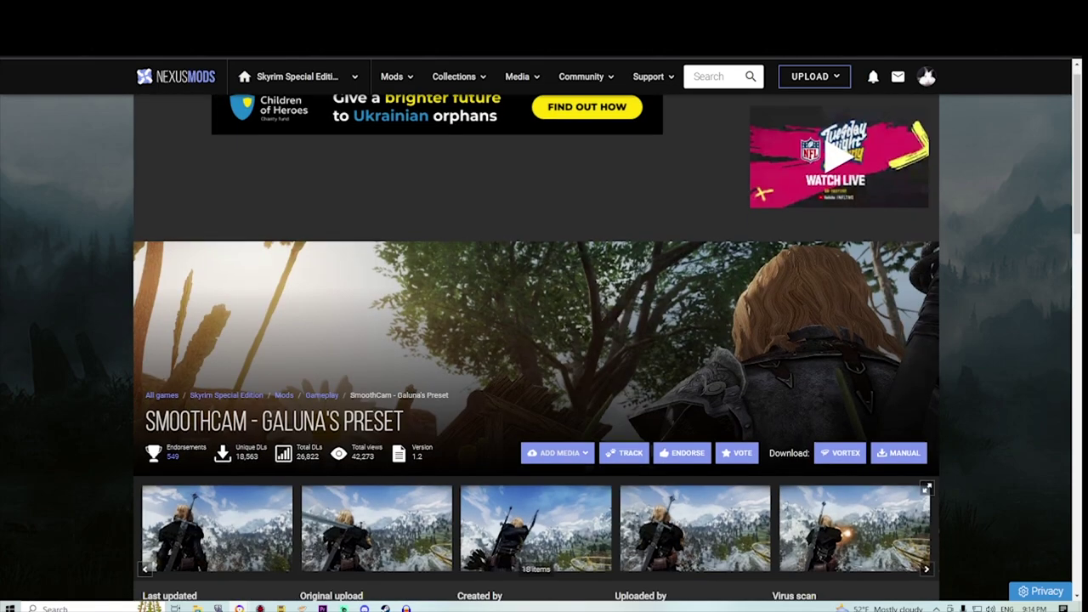
# Highlight the title SmoothCam - Galuna's Preset and open that mod's file list.
pyautogui.scroll(-3, 536, 340)
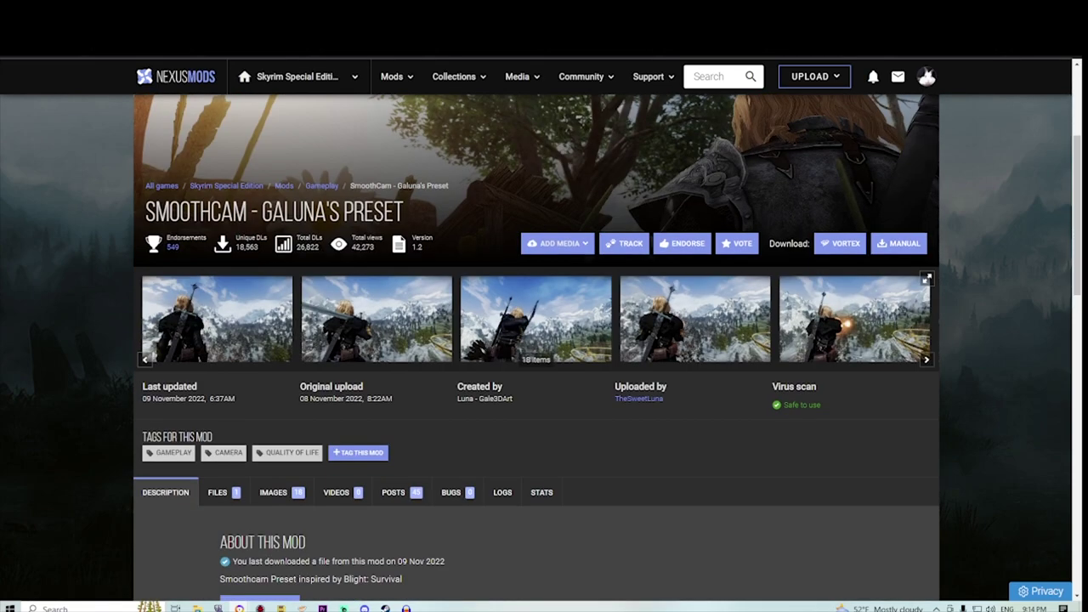
pyautogui.moveTo(145, 212); pyautogui.dragTo(330, 212)
pyautogui.click(218, 492)
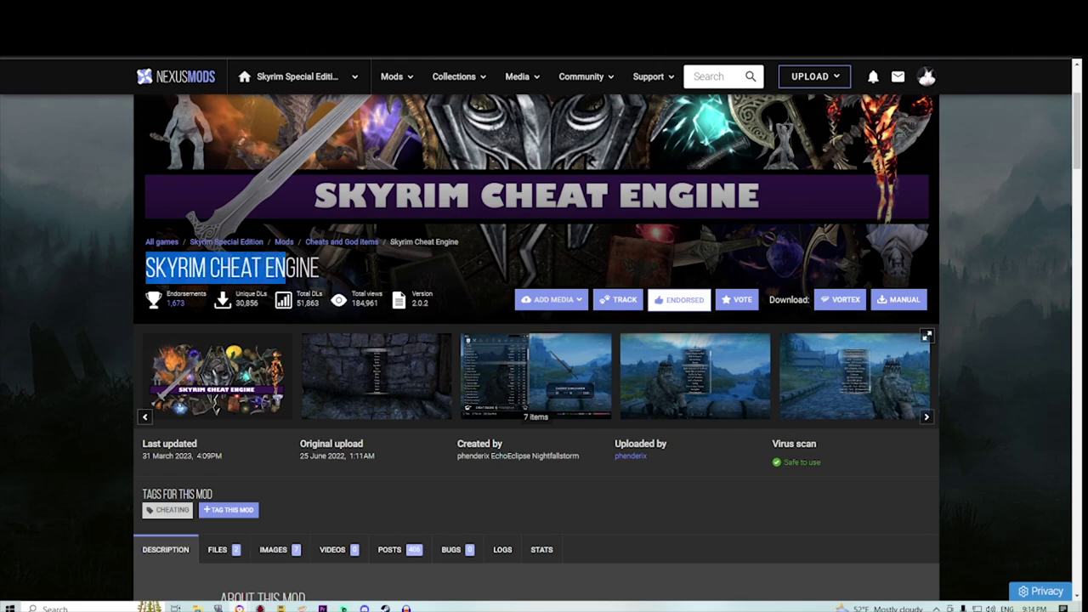
# Highlight the title Skyrim Cheat Engine and review the mod's description and Nexus requirements.
pyautogui.moveTo(320, 268); pyautogui.dragTo(145, 268)
pyautogui.scroll(-4, 535, 340)
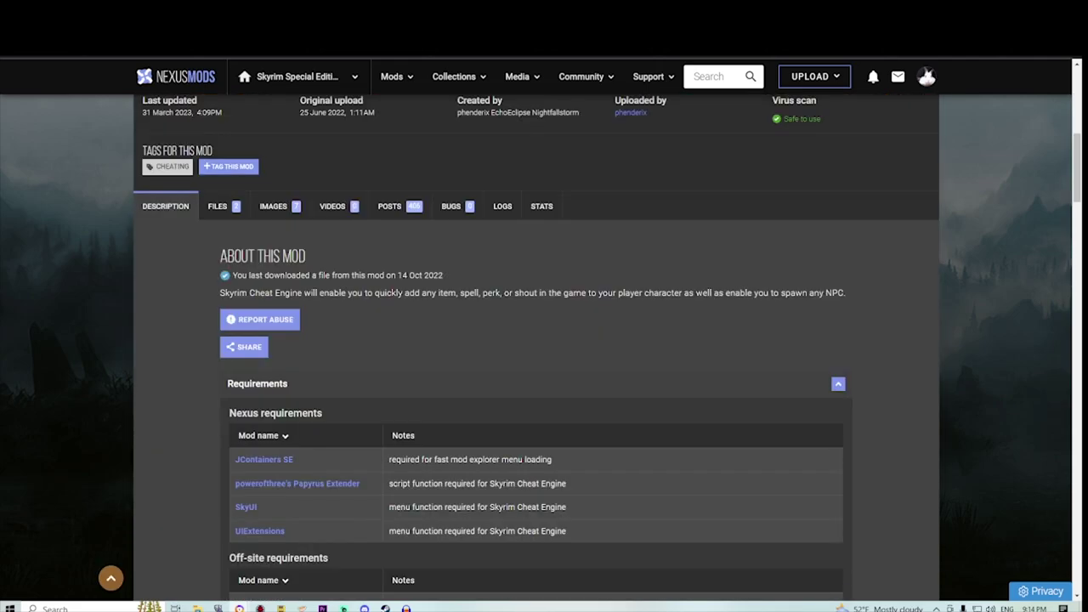
pyautogui.scroll(4, 535, 340)
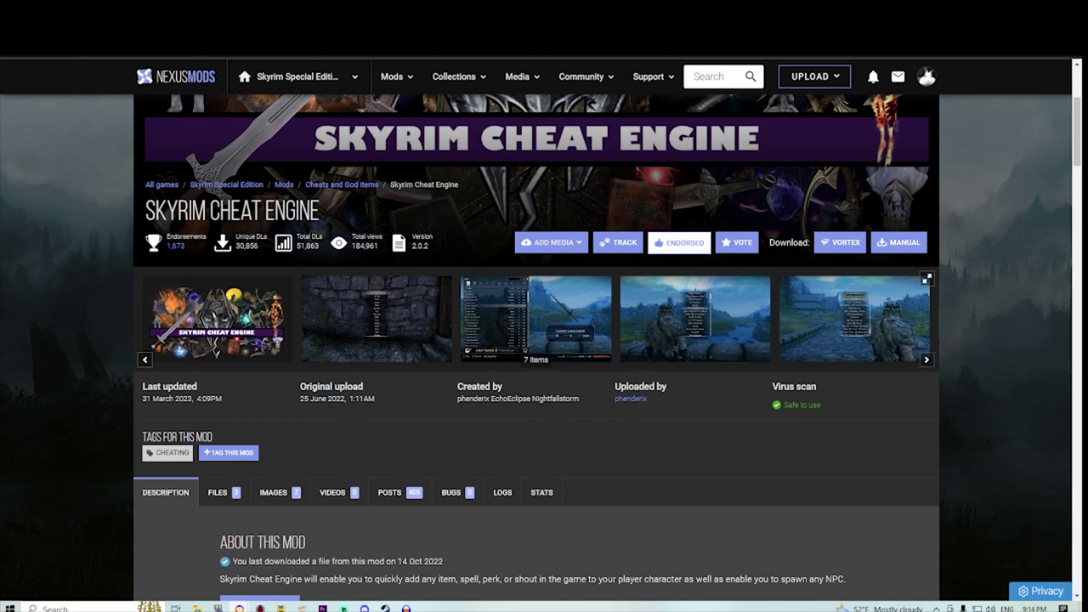
# View the Skyrim Cheat Engine gallery screenshots of its cheat menus and request the mod manager download of main file 2.0.2.
pyautogui.click(377, 319)
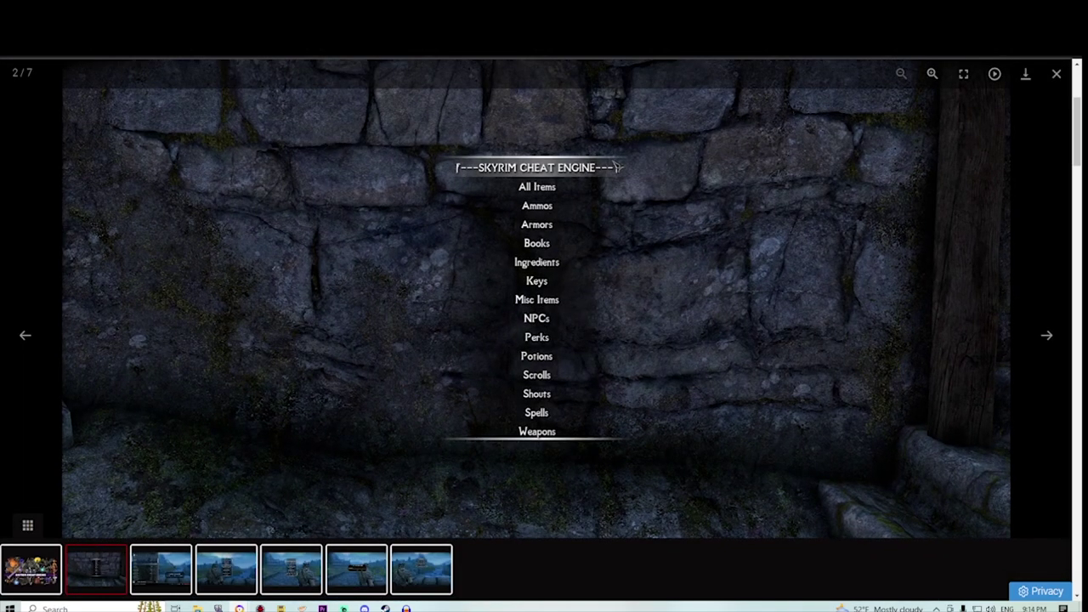
pyautogui.press('Right')
pyautogui.press('Right')
pyautogui.press('Right')
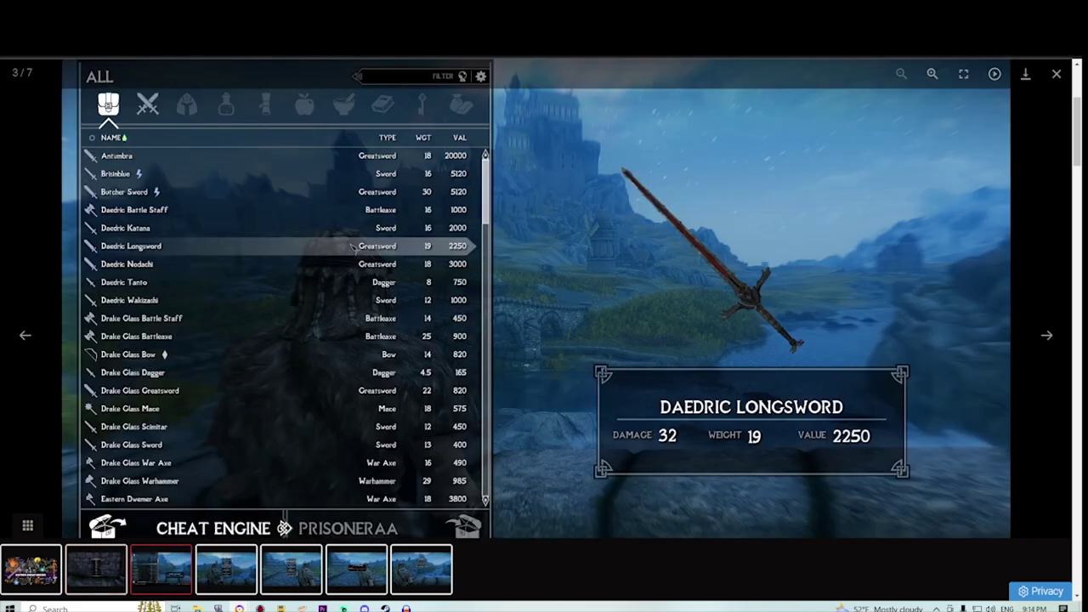
pyautogui.press('Left')
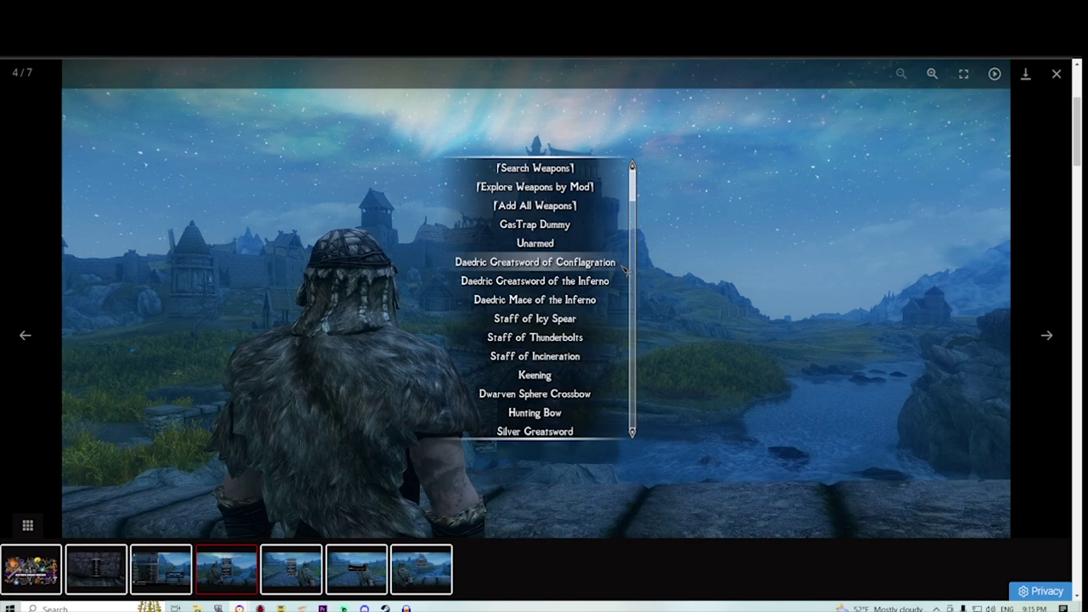
pyautogui.press('Escape')
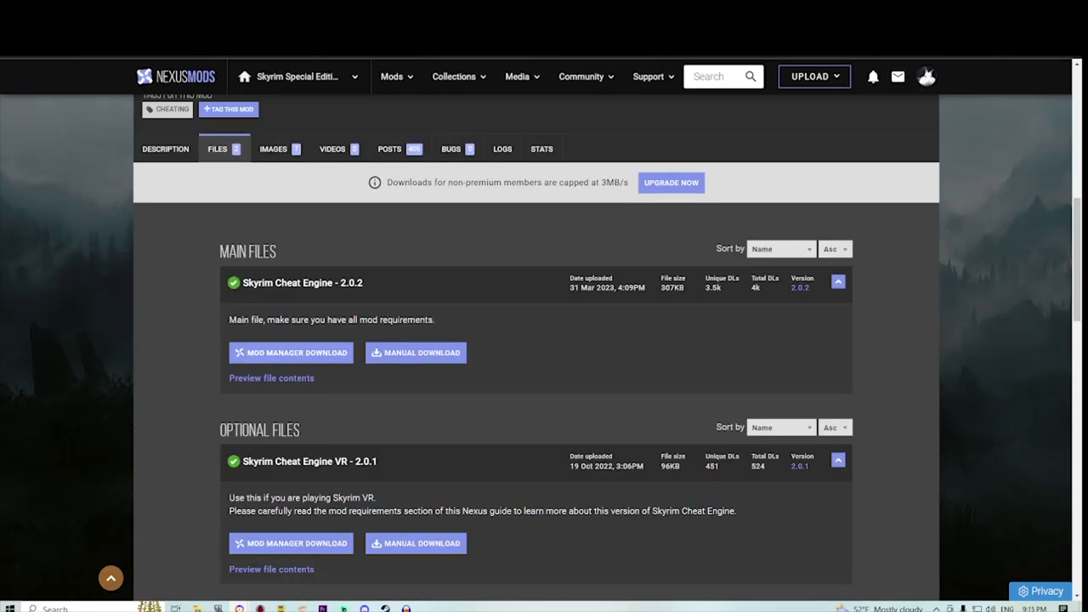
pyautogui.click(289, 352)
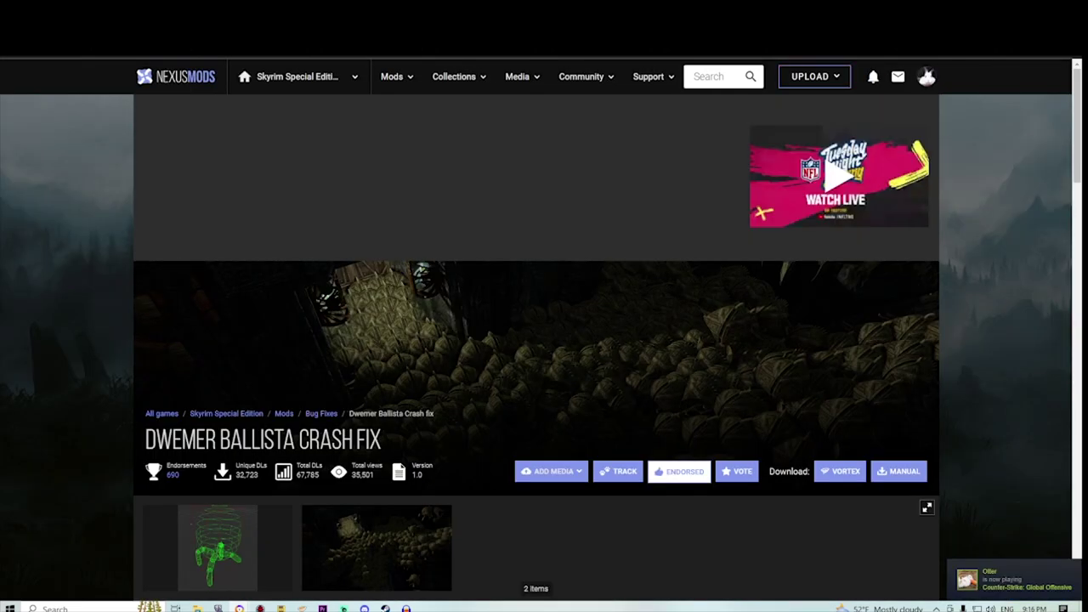
# Highlight the title Dwemer Ballista Crash Fix and review the mod's description and requirements.
pyautogui.scroll(-2, 544, 340)
pyautogui.scroll(2, 544, 340)
pyautogui.scroll(-4, 544, 340)
pyautogui.scroll(3, 544, 340)
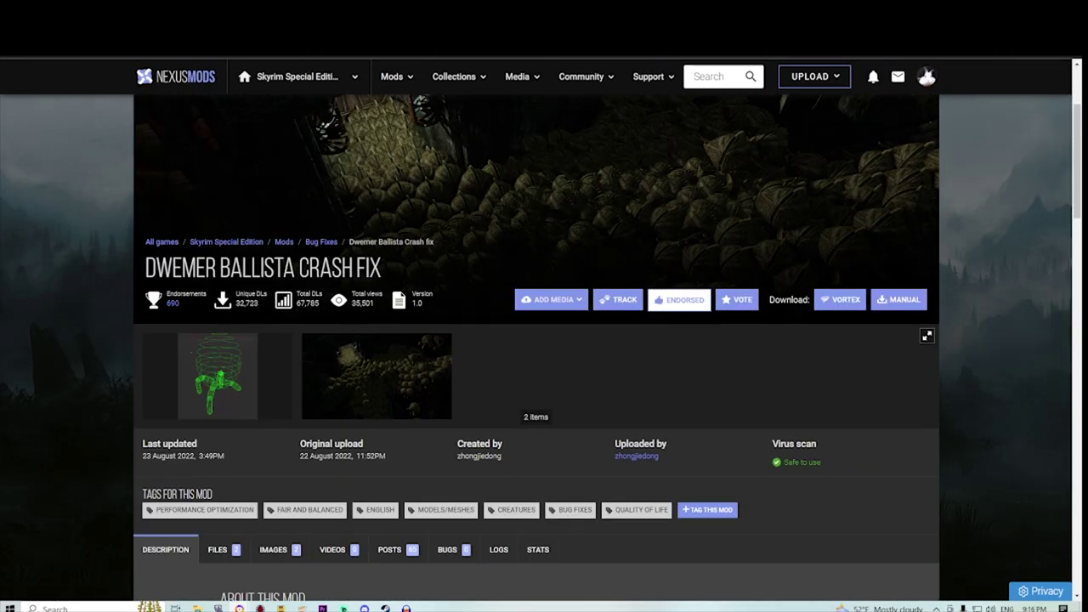
pyautogui.moveTo(155, 268); pyautogui.dragTo(381, 268)
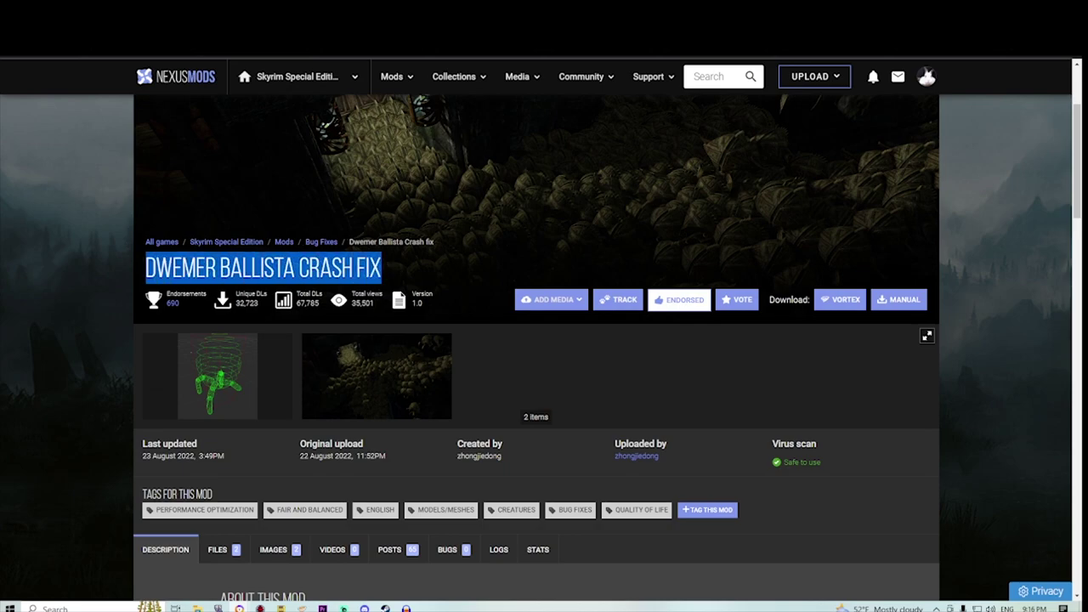
pyautogui.scroll(-3, 544, 340)
pyautogui.click(109, 578)
pyautogui.scroll(-5, 544, 340)
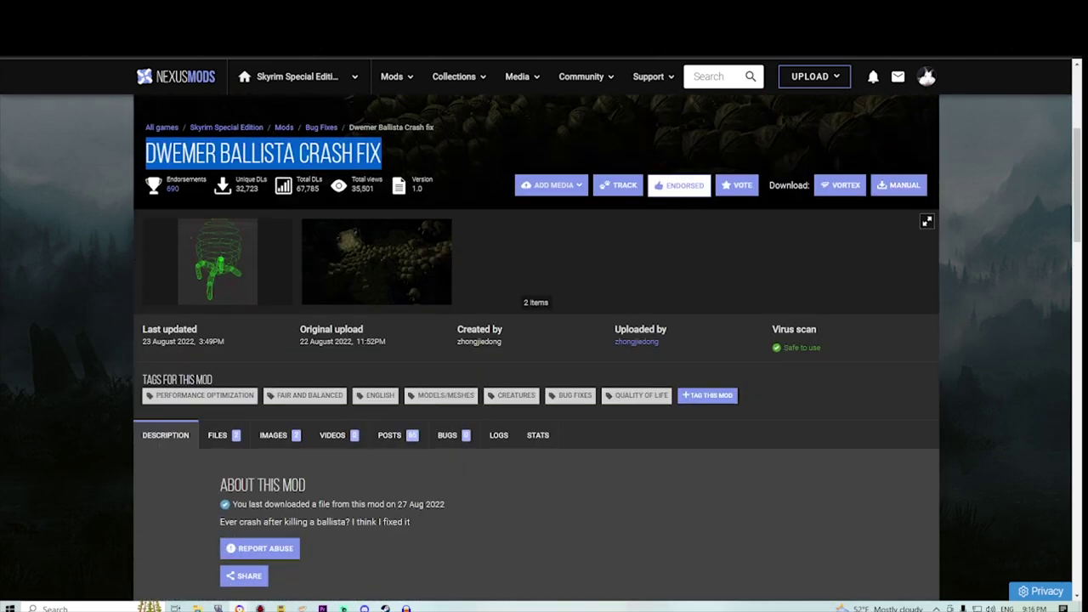
pyautogui.click(256, 441)
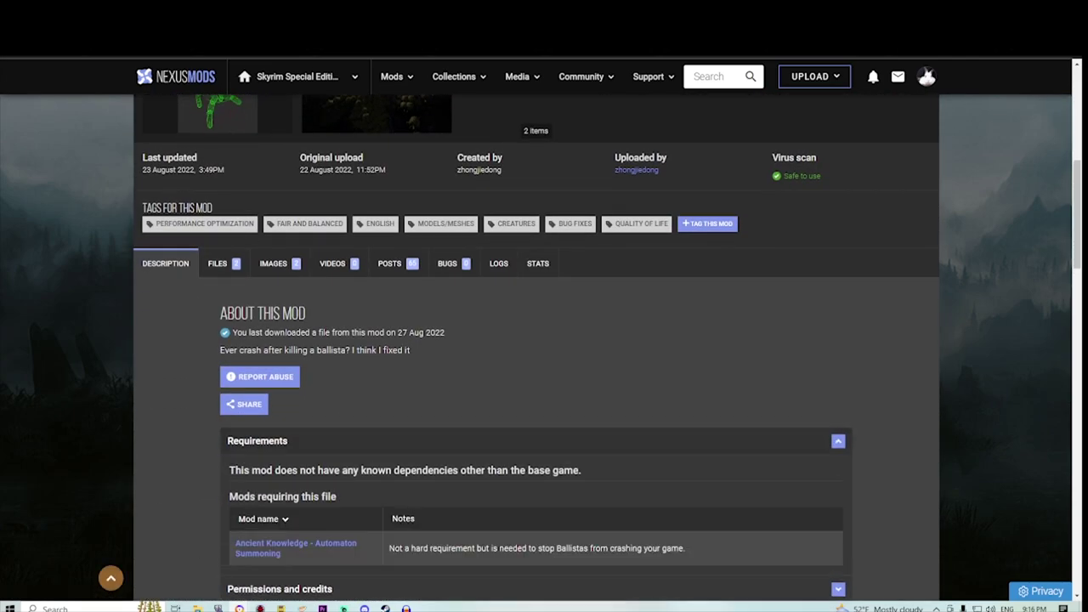
pyautogui.scroll(-2, 257, 441)
# Start the slow mod manager download of the esp version of Ballistacrashfix, the one that works with ragdolls.
pyautogui.click(218, 149)
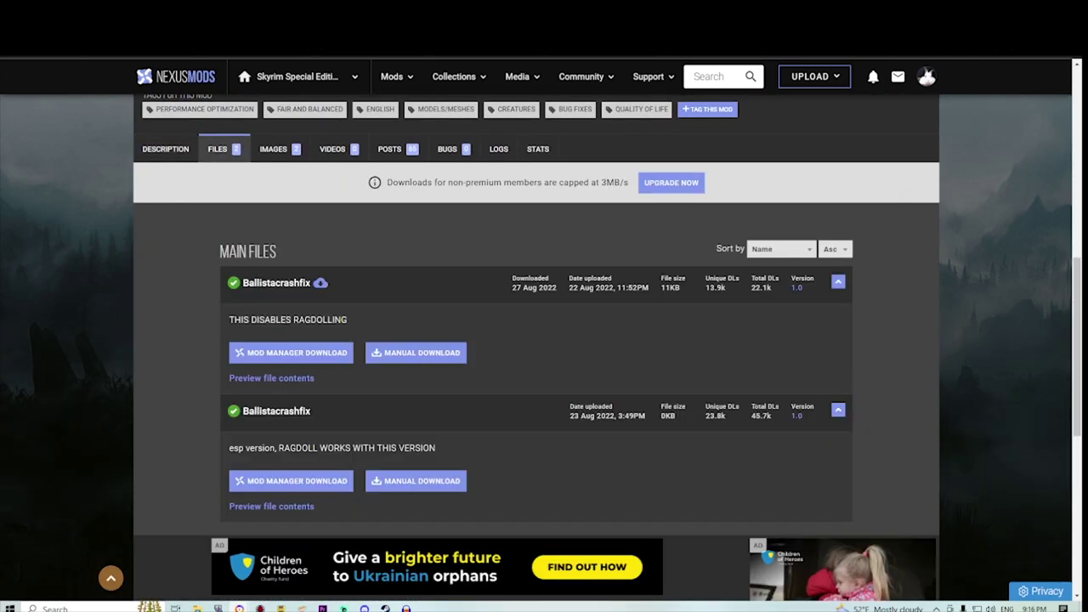
pyautogui.scroll(5, 535, 349)
pyautogui.scroll(-5, 544, 340)
pyautogui.click(290, 481)
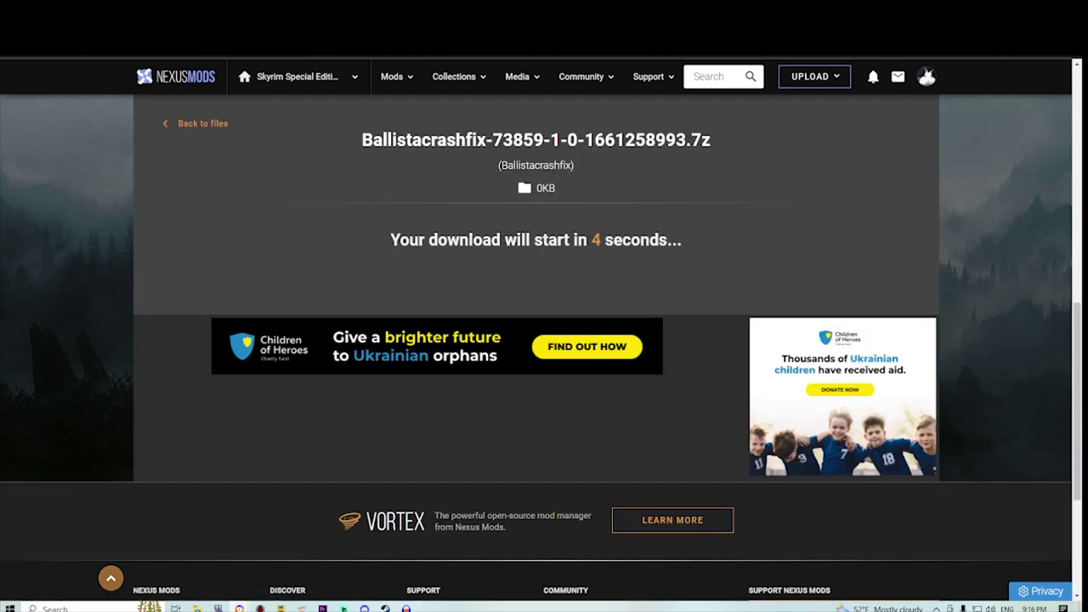
# Switch to the creature collision fix mod and start the slow mod manager download of Creation Collision Fix 1.0.3.
pyautogui.hotkey('ctrl', 'Tab')
pyautogui.scroll(-3, 219, 357)
pyautogui.click(217, 357)
pyautogui.scroll(-2, 255, 374)
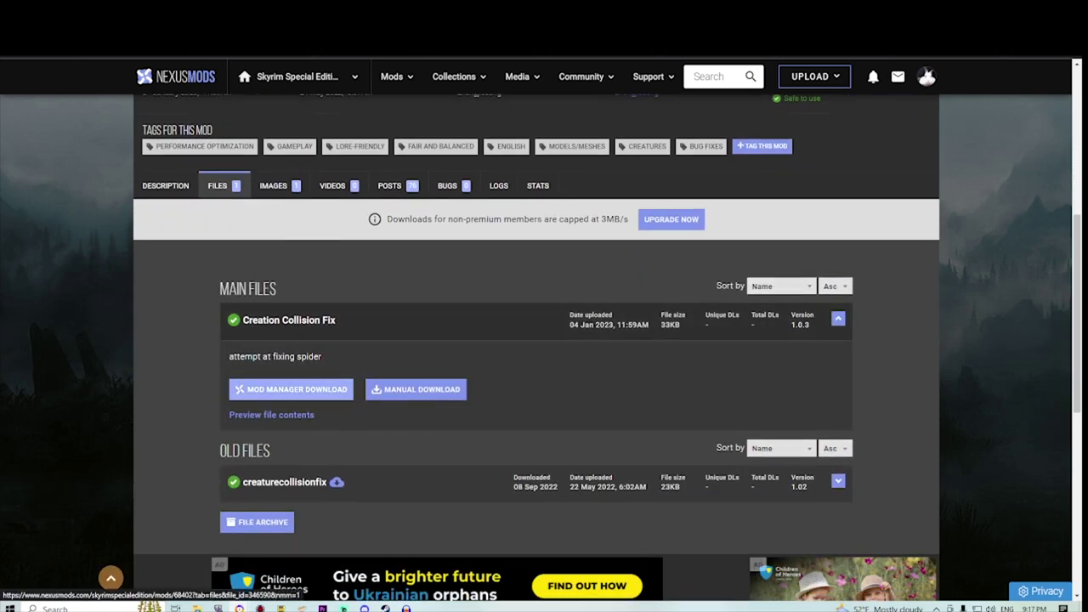
pyautogui.click(291, 389)
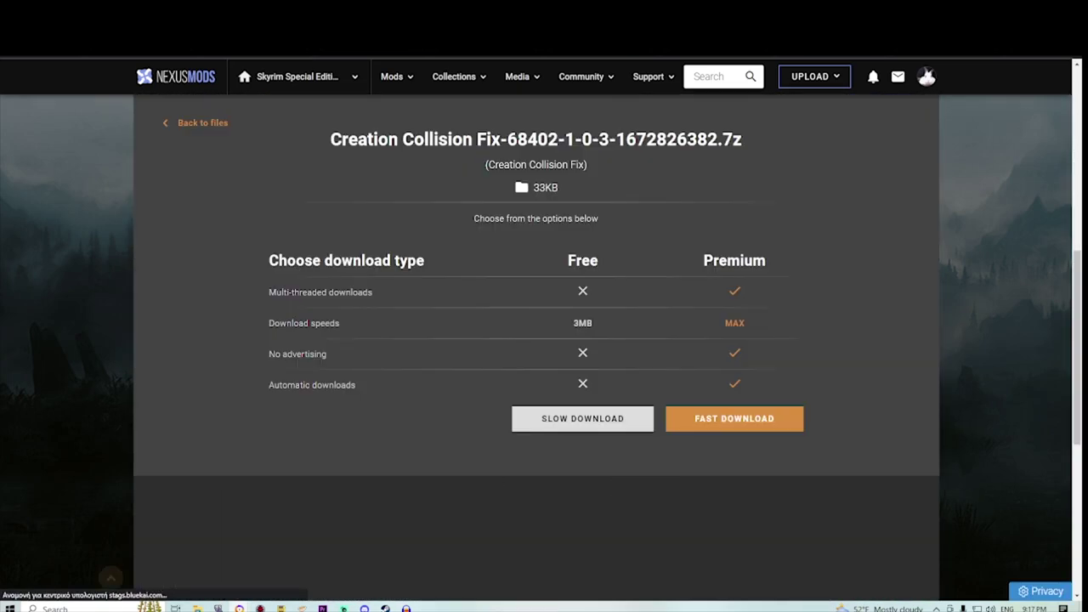
pyautogui.click(582, 418)
# Show the description of OnMagicEffectApply Replacer instead of its comments and highlight the mod's title.
pyautogui.scroll(2, 582, 418)
pyautogui.scroll(3, 536, 340)
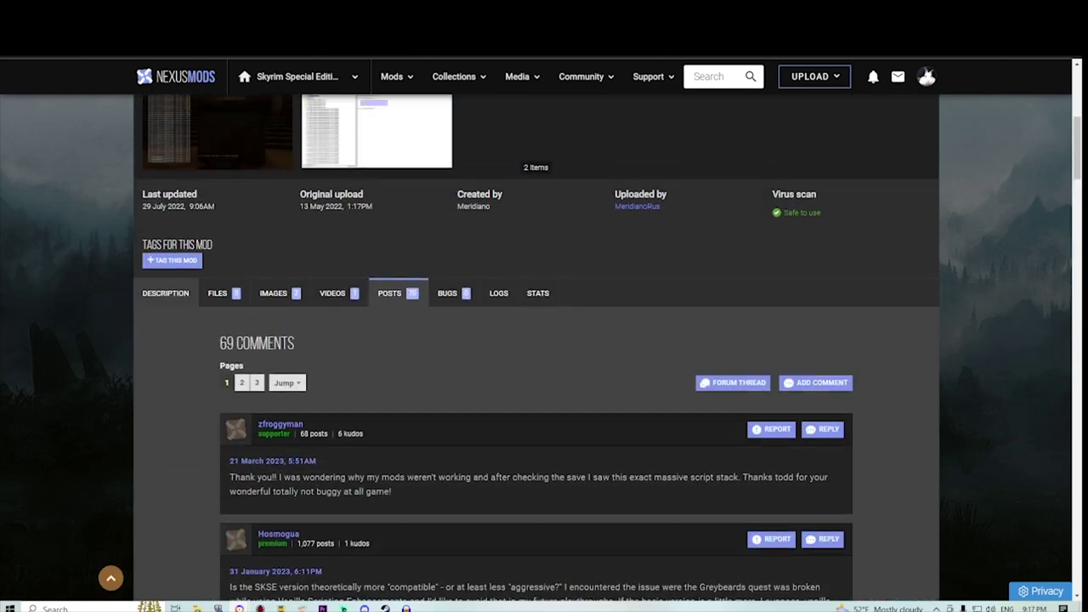
pyautogui.scroll(3, 536, 340)
pyautogui.click(165, 542)
pyautogui.moveTo(145, 268); pyautogui.dragTo(408, 268)
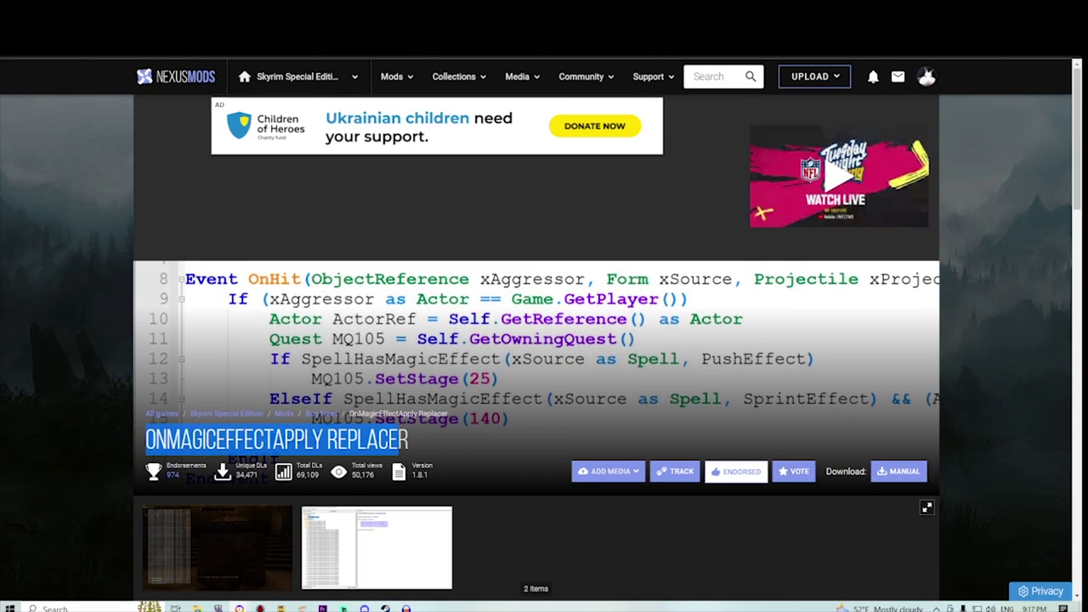
# Start the slow mod manager download of OnMagicEffectApply Replacer Effective from the mod's files.
pyautogui.scroll(-2, 536, 340)
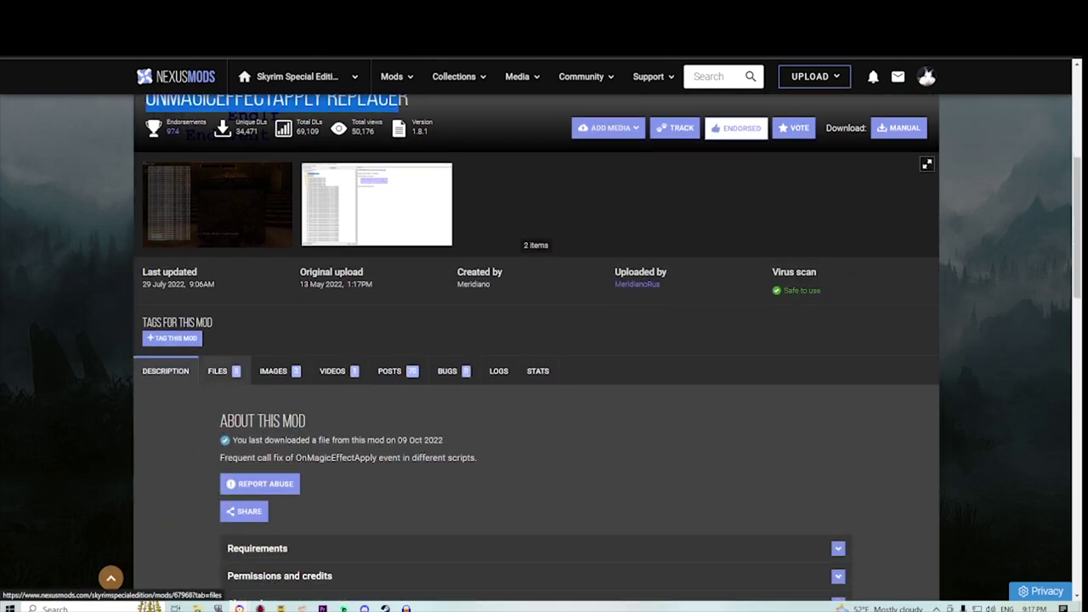
pyautogui.click(225, 370)
pyautogui.scroll(-2, 224, 371)
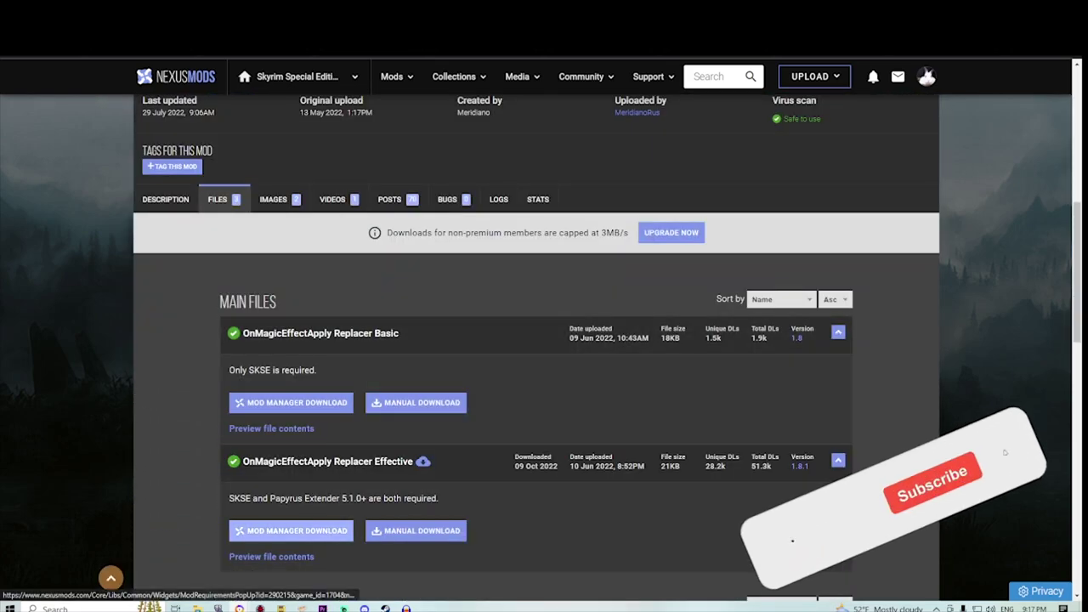
pyautogui.click(290, 530)
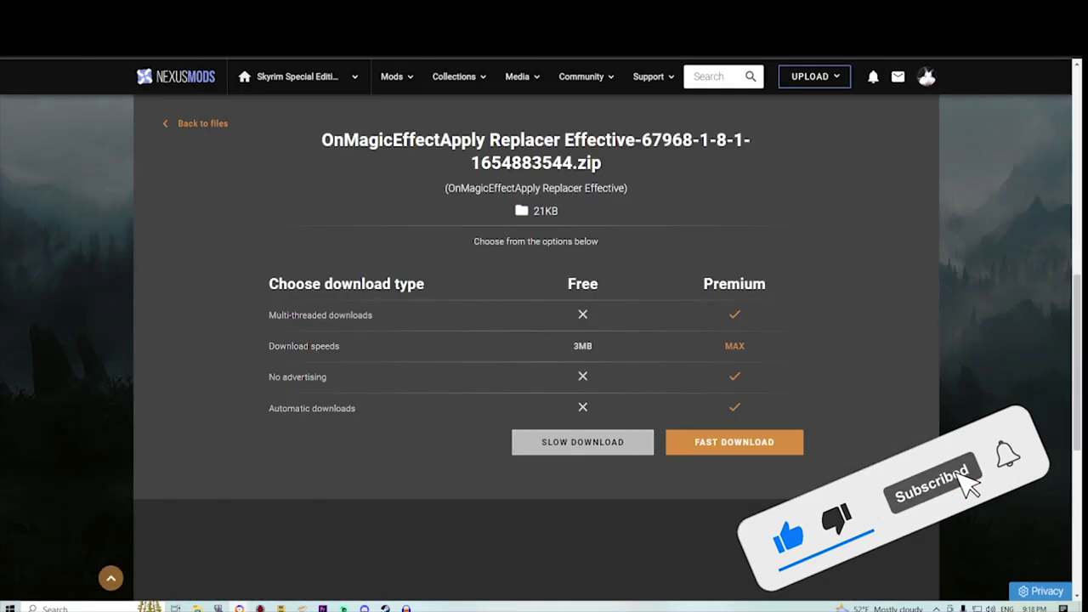
pyautogui.click(587, 440)
pyautogui.scroll(2, 536, 349)
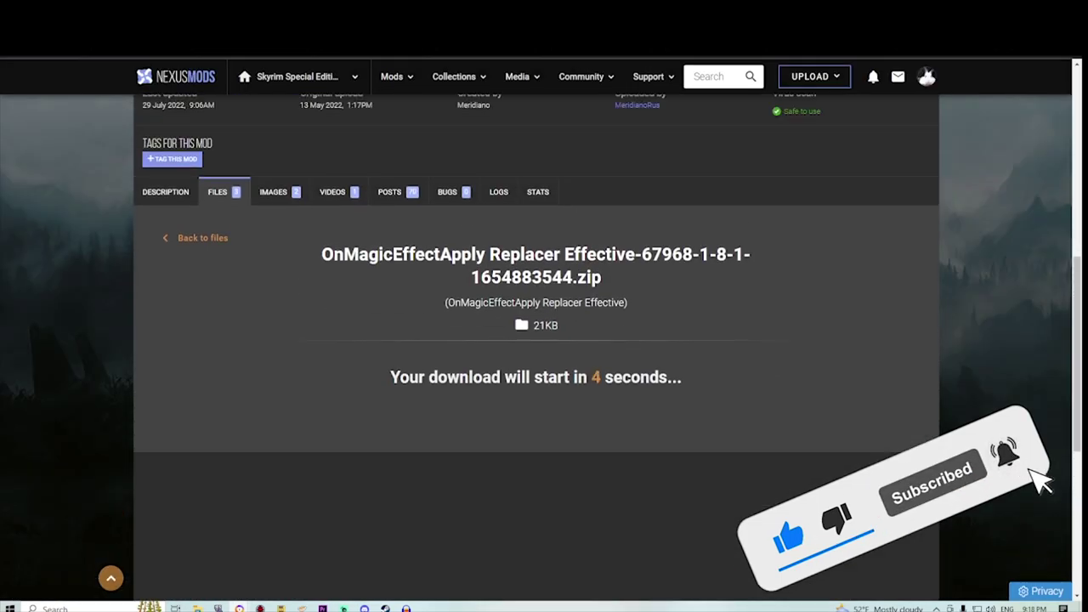
pyautogui.scroll(4, 536, 340)
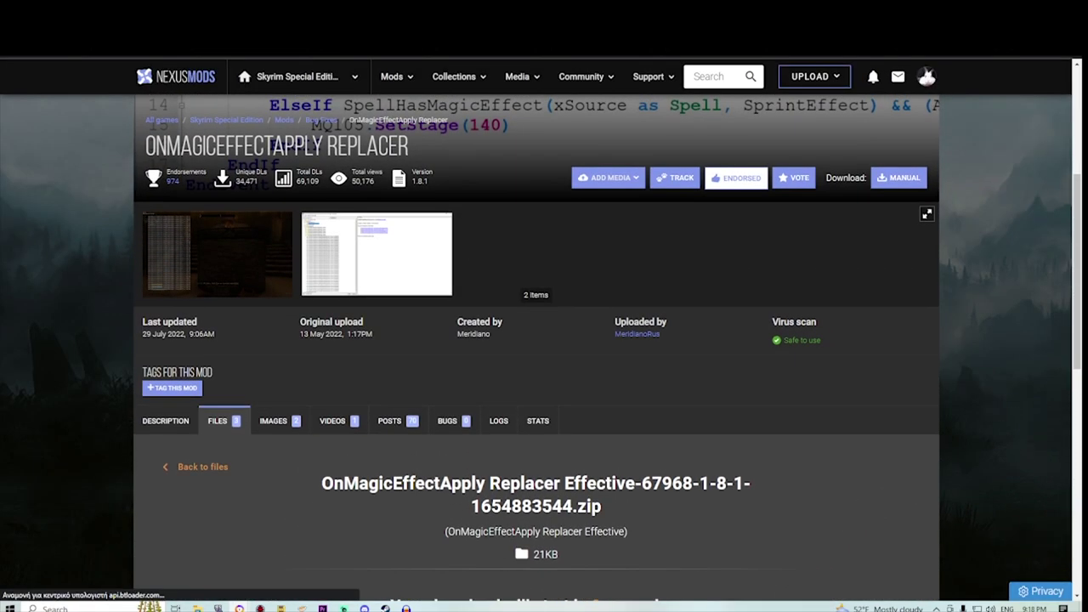
pyautogui.scroll(1, 535, 340)
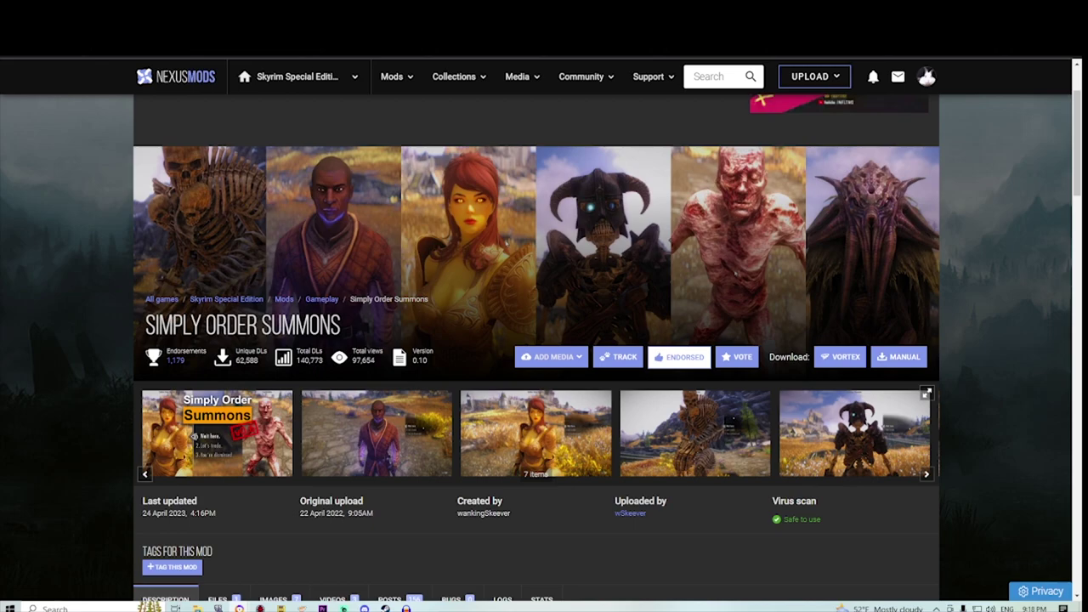
# View the preview images of the Simply Order Summons mod and look over its page.
pyautogui.click(376, 433)
pyautogui.scroll(-3, 828, 297)
pyautogui.scroll(1, 883, 301)
pyautogui.scroll(-1, 778, 234)
pyautogui.press('Escape')
pyautogui.scroll(2, 735, 274)
pyautogui.scroll(-3, 736, 274)
pyautogui.click(228, 379)
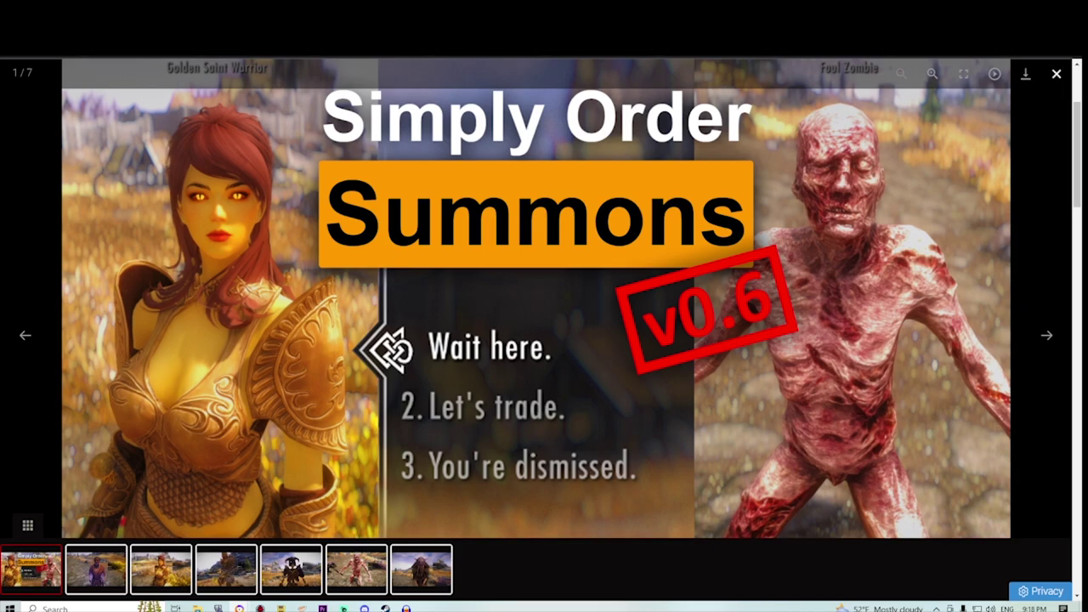
pyautogui.press('Escape')
pyautogui.scroll(-1, 219, 371)
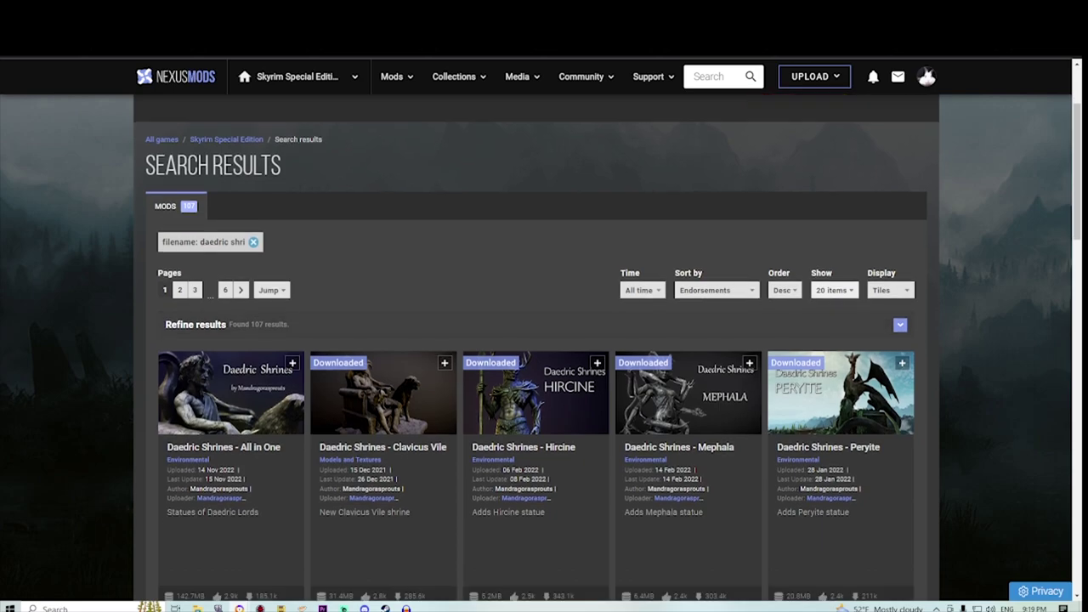
# From the daedric shrine search results, open the profile of the uploader of Daedric Shrines - All in One.
pyautogui.scroll(-1, 544, 340)
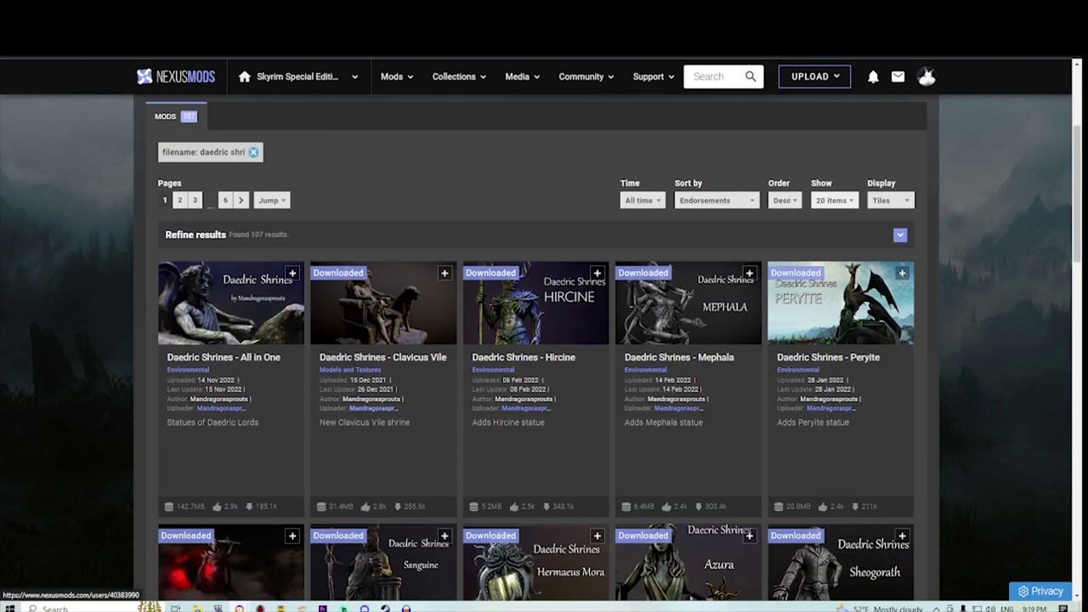
pyautogui.click(221, 409)
pyautogui.click(223, 413)
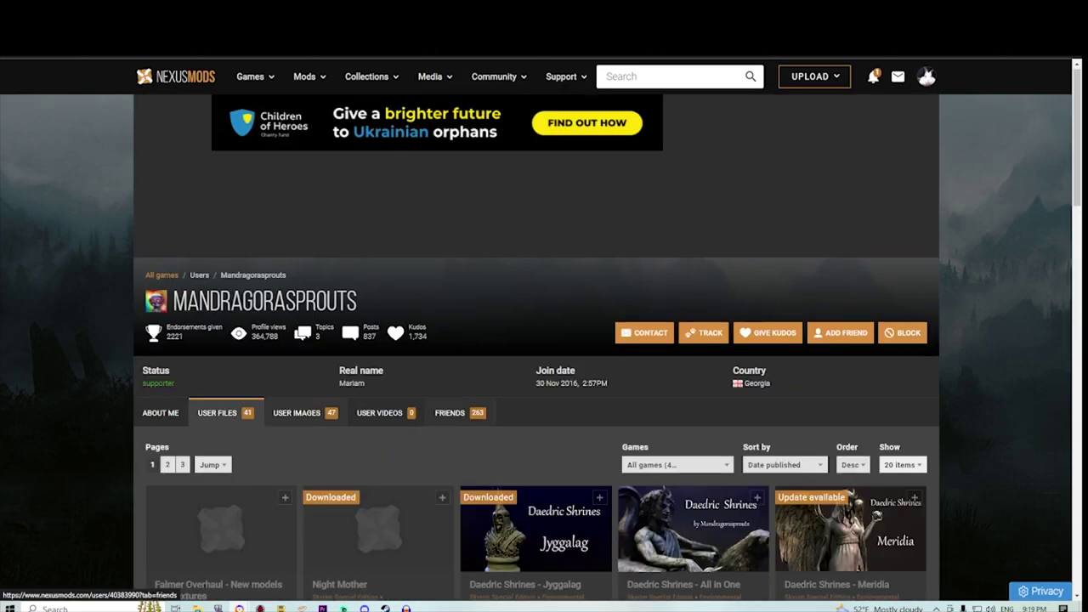
# Limit the uploader's files to Skyrim Special Edition and sort them by endorsements.
pyautogui.scroll(-4, 544, 383)
pyautogui.click(677, 240)
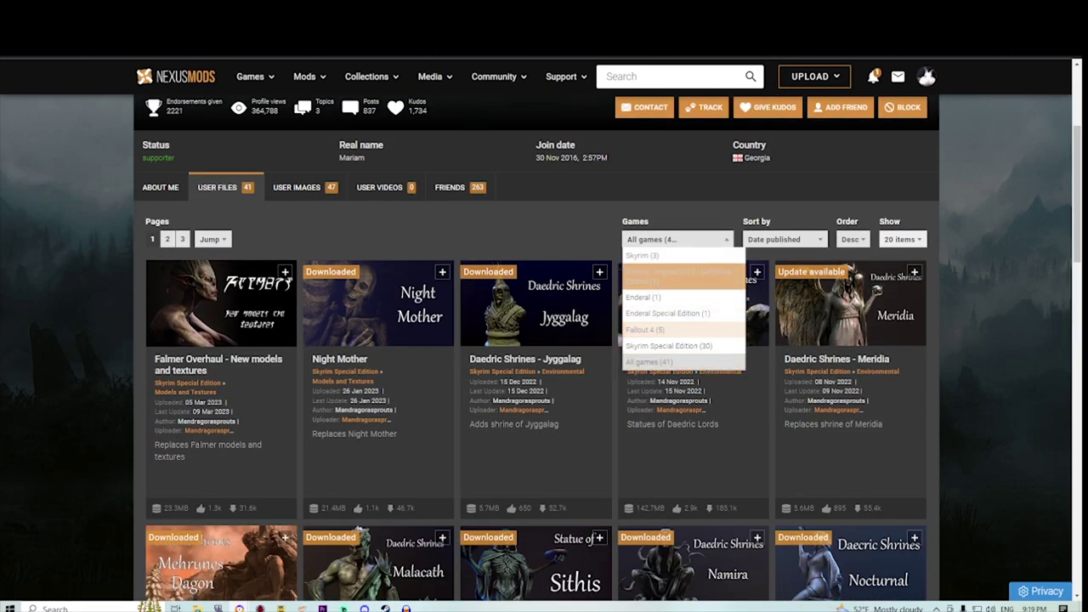
pyautogui.click(669, 345)
pyautogui.click(783, 238)
pyautogui.click(774, 285)
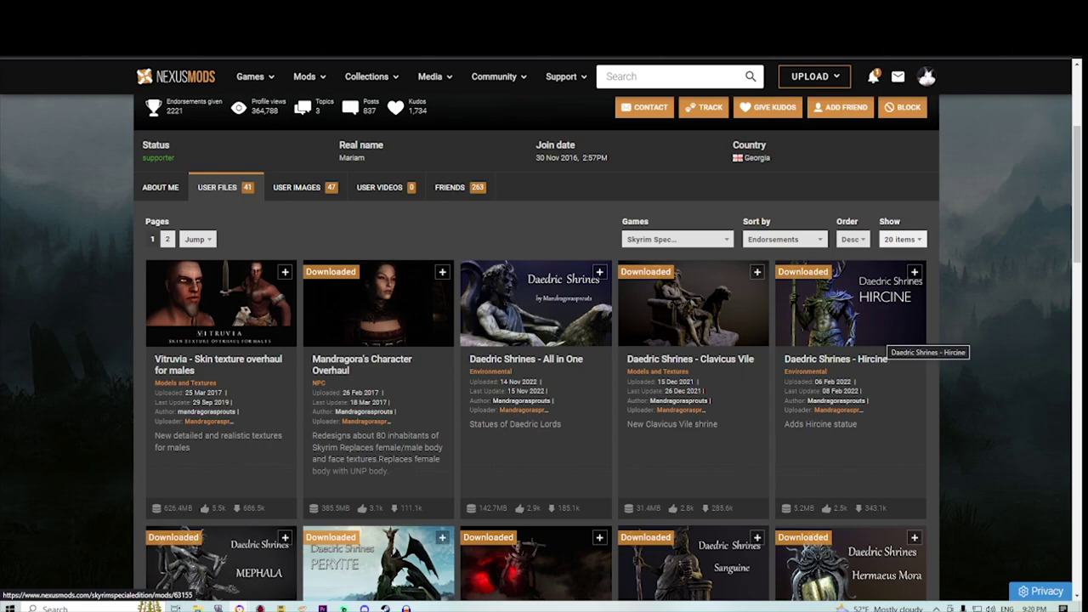
# Browse the uploader's mods, view the Daedric Shrines - Clavicus Vile page in a new tab and close that tab.
pyautogui.scroll(-3, 884, 349)
pyautogui.scroll(-2, 535, 340)
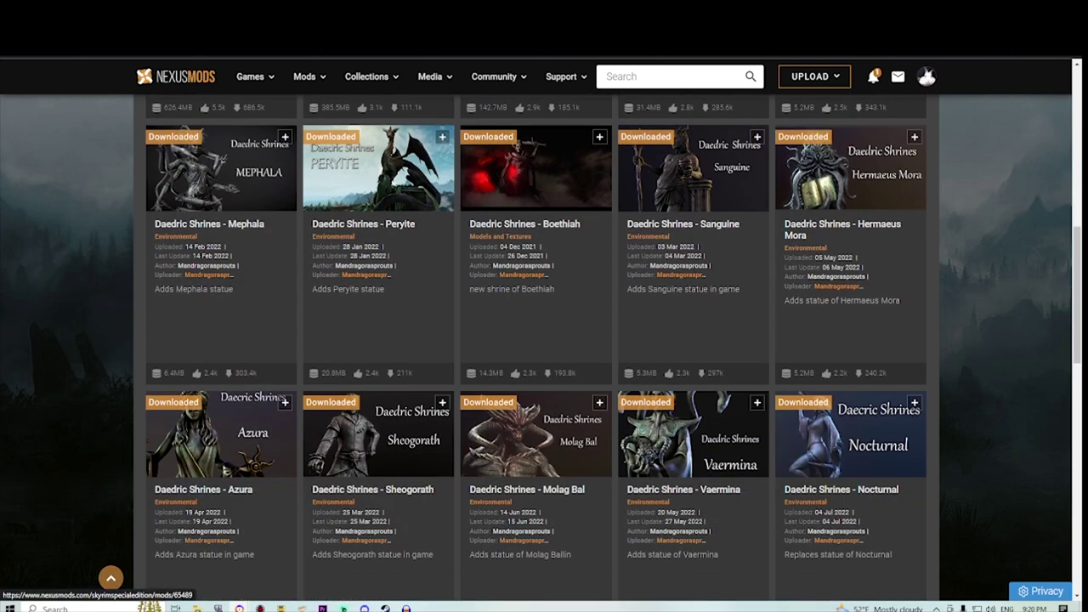
pyautogui.scroll(4, 699, 255)
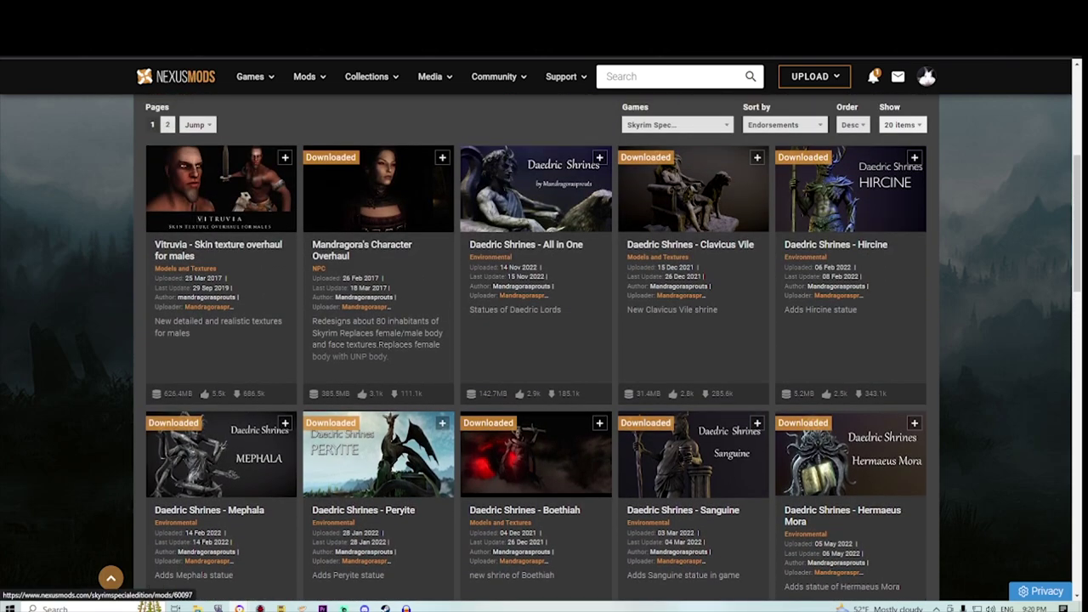
pyautogui.rightClick(699, 226)
pyautogui.click(748, 233)
pyautogui.click(340, 20)
pyautogui.scroll(-2, 536, 340)
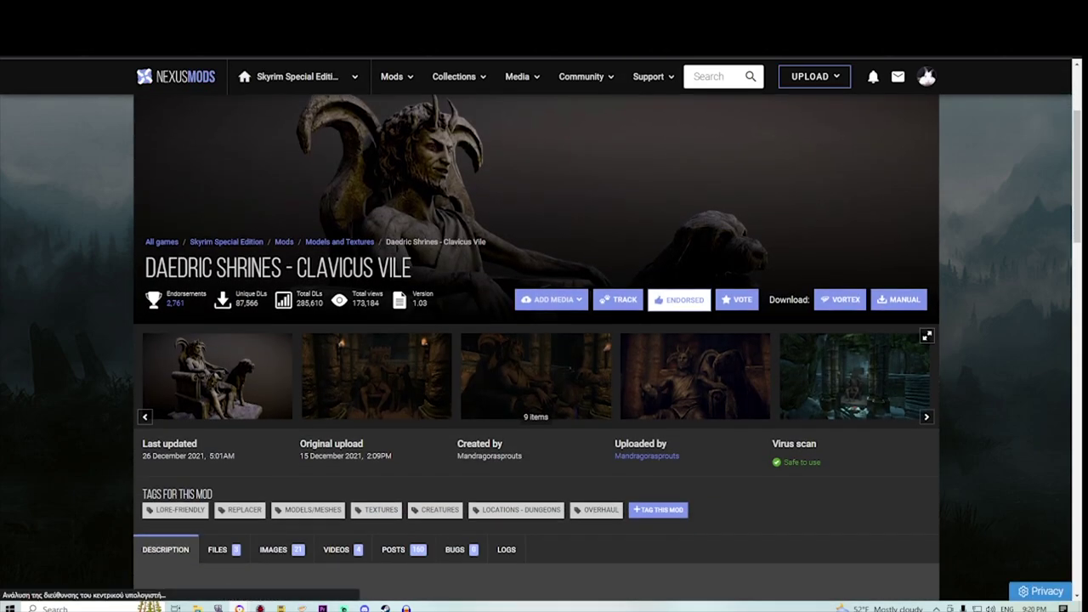
pyautogui.hotkey('ctrl', 'w')
# Switch to the Daedric Shrines - Namira mod page and highlight its title.
pyautogui.scroll(-4, 526, 251)
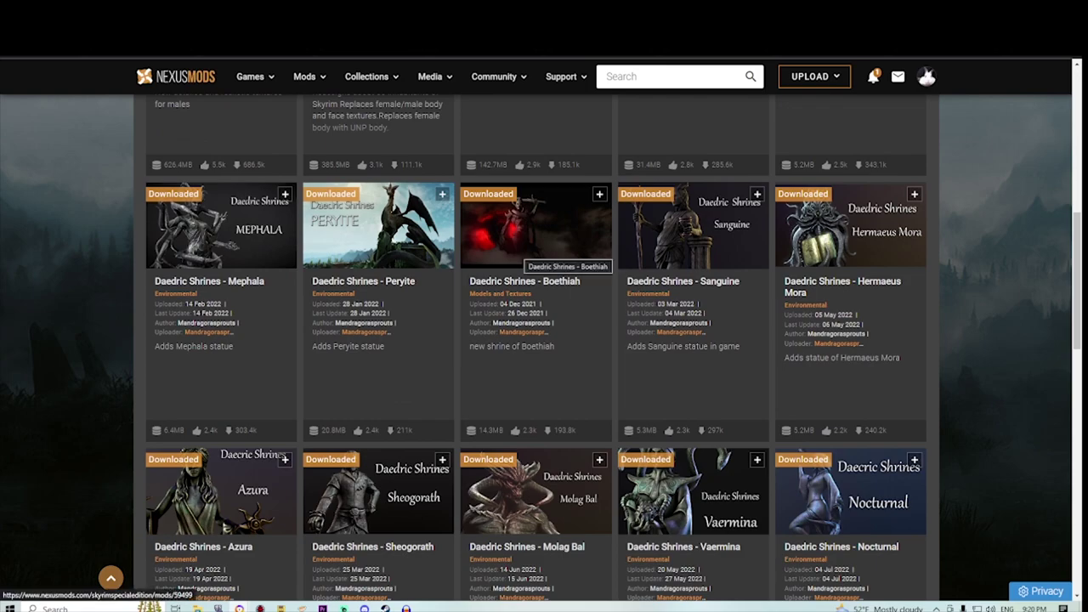
pyautogui.hotkey('ctrl', 'Tab')
pyautogui.scroll(7, 525, 252)
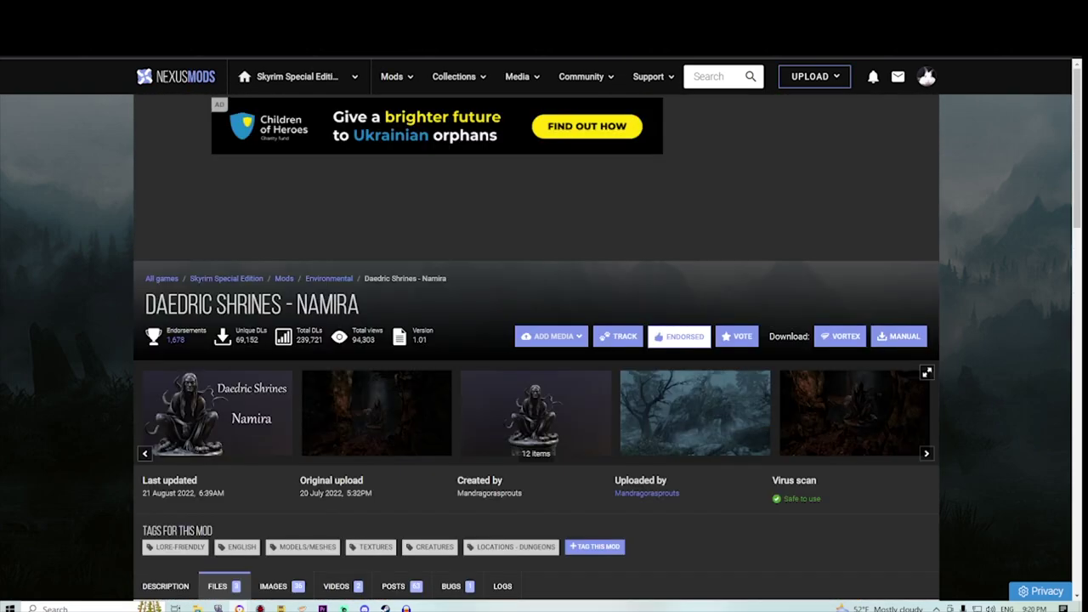
pyautogui.scroll(-2, 536, 349)
pyautogui.moveTo(145, 191); pyautogui.dragTo(360, 191)
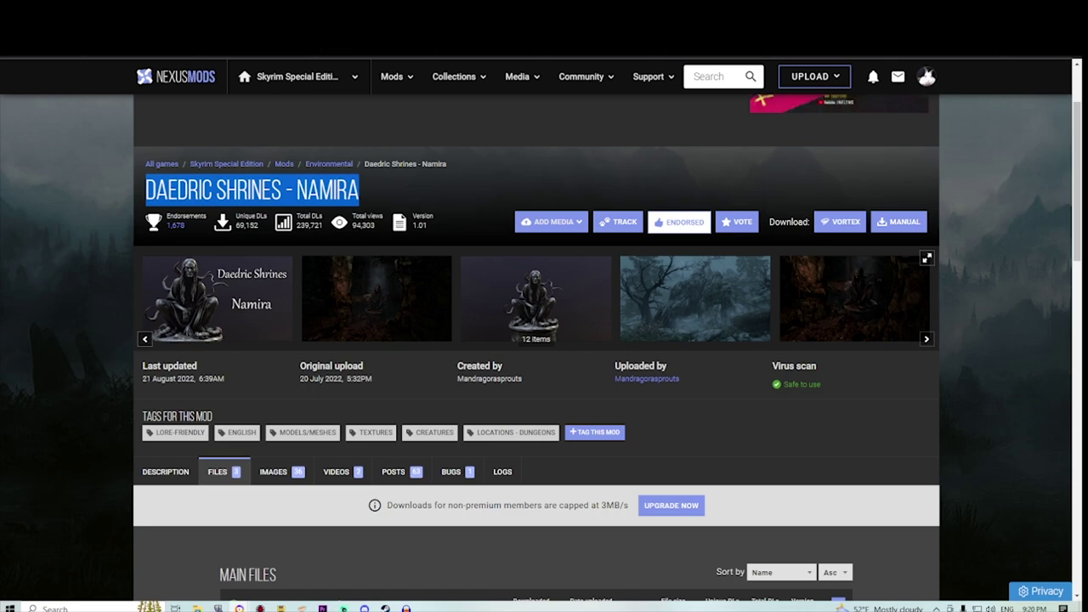
# Return to the uploader's mod list and look through the shrine and statue mods.
pyautogui.hotkey('ctrl', 'Tab')
pyautogui.scroll(4, 536, 348)
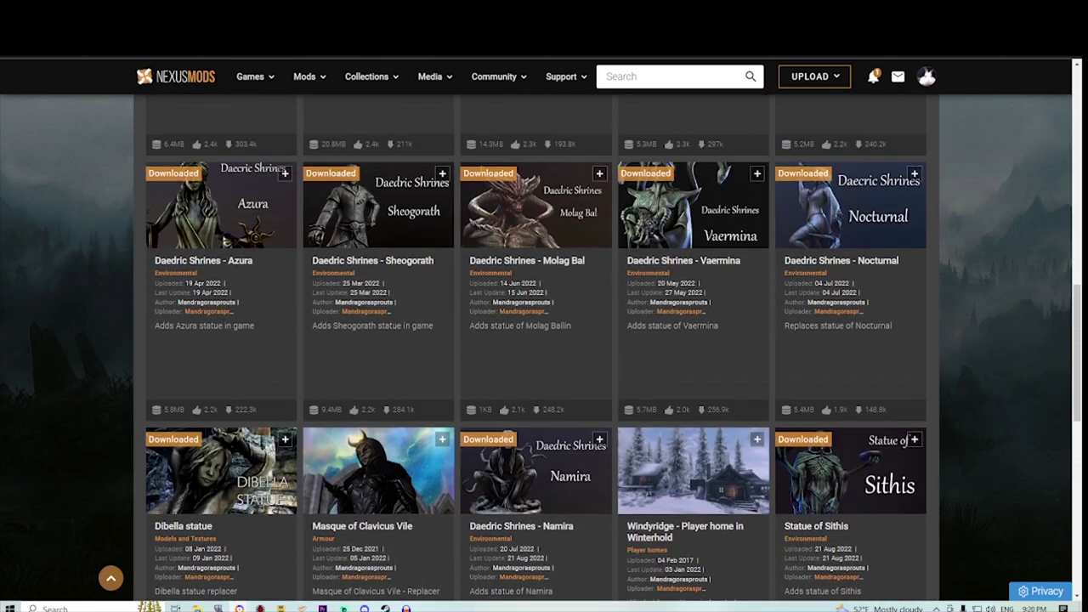
pyautogui.scroll(8, 536, 340)
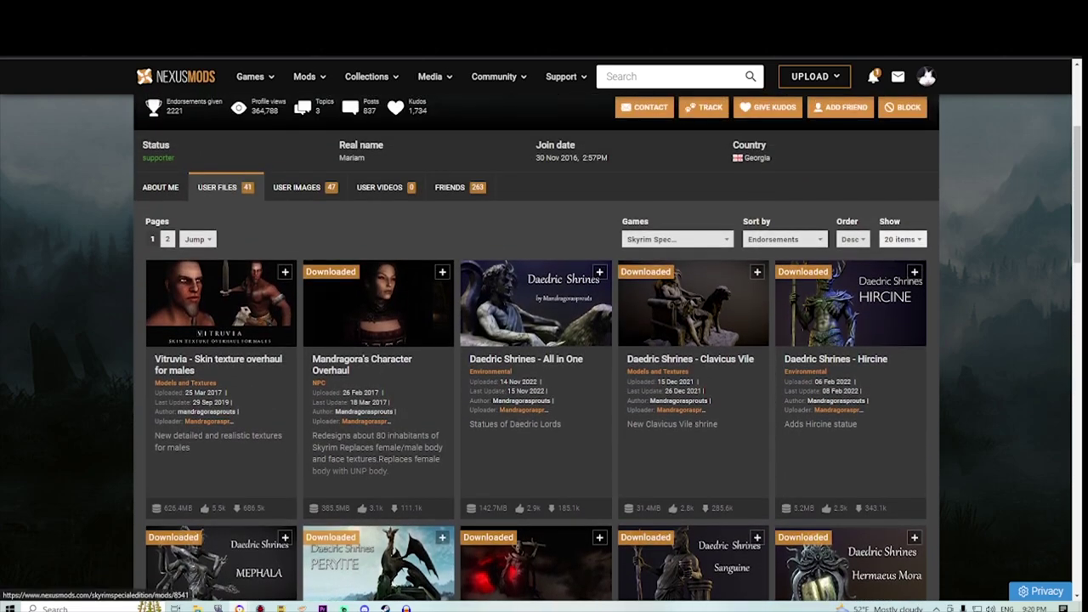
pyautogui.scroll(-8, 535, 340)
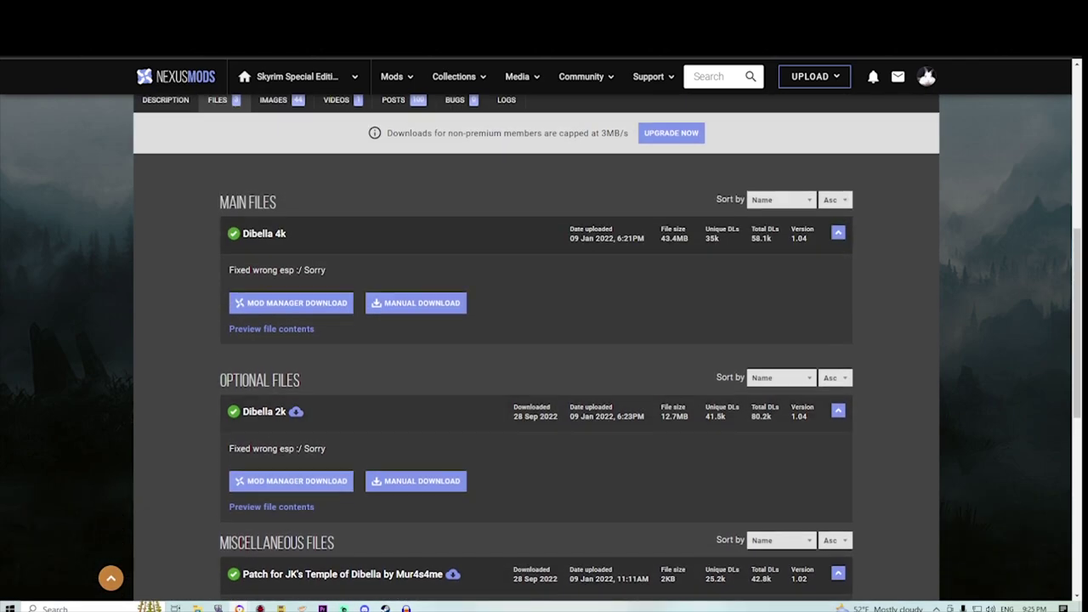
# Open the mod manager download of the Dibella statue's patch for JK's Temple of Dibella in a new tab.
pyautogui.scroll(-10, 536, 340)
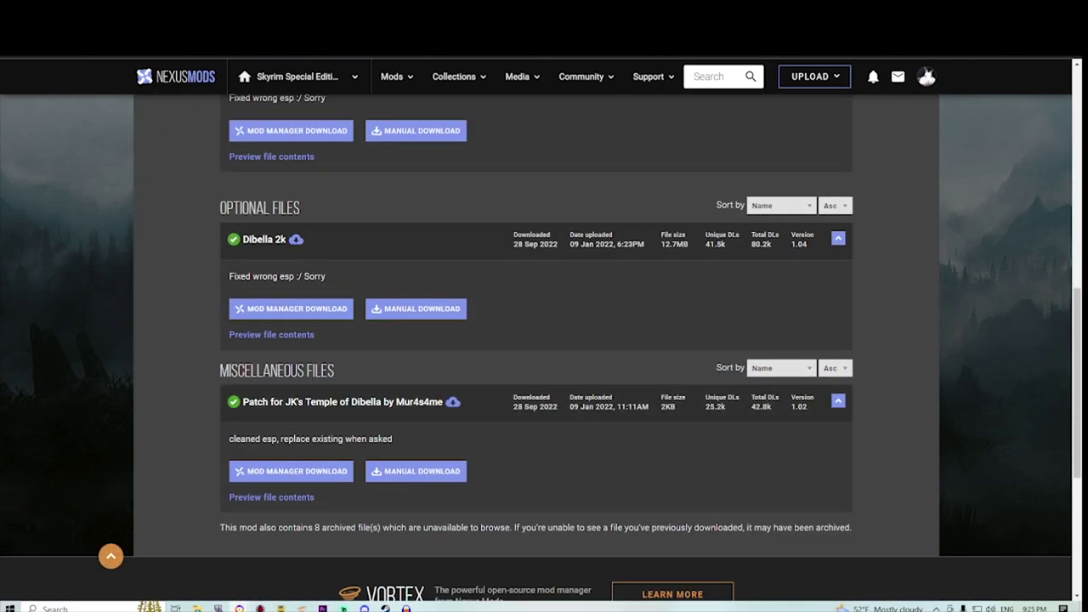
pyautogui.rightClick(329, 469)
pyautogui.click(365, 477)
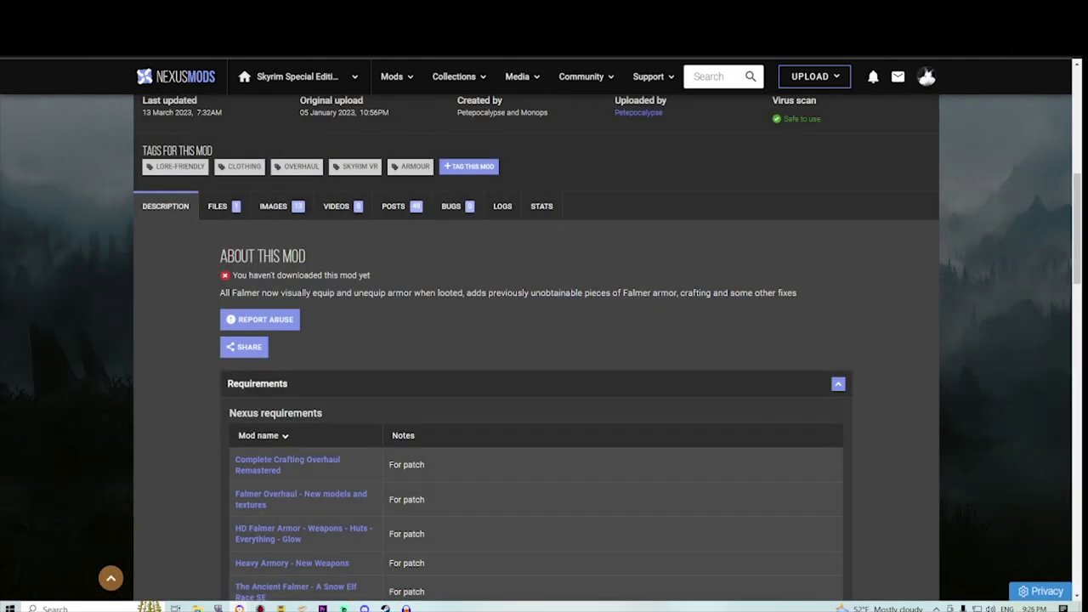
# Look over the Falmer mod pages and highlight the title Falmer Overhaul - My patches SE.
pyautogui.scroll(5, 536, 340)
pyautogui.scroll(-5, 536, 341)
pyautogui.scroll(4, 535, 340)
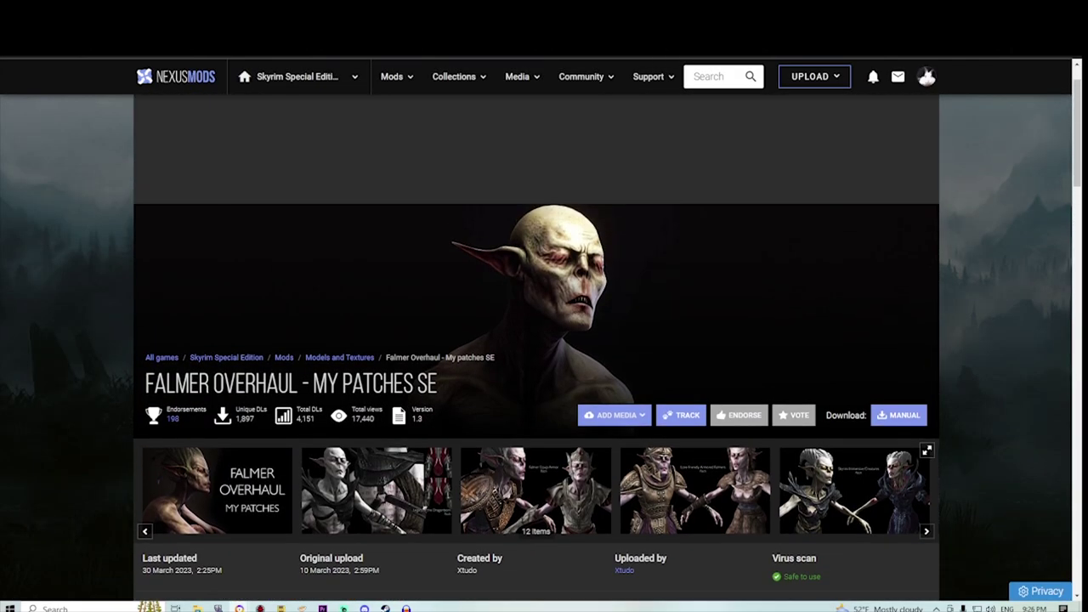
pyautogui.moveTo(145, 383); pyautogui.dragTo(419, 360)
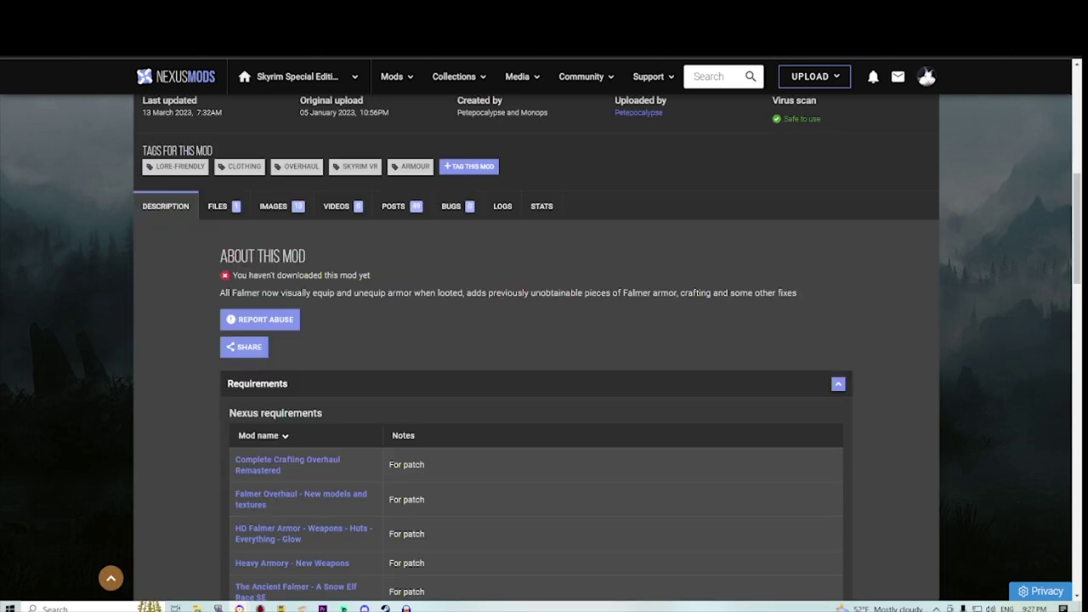
# View the Falmer Equip Armor preview images and proceed with its mod manager download past the additional files notice.
pyautogui.scroll(3, 535, 340)
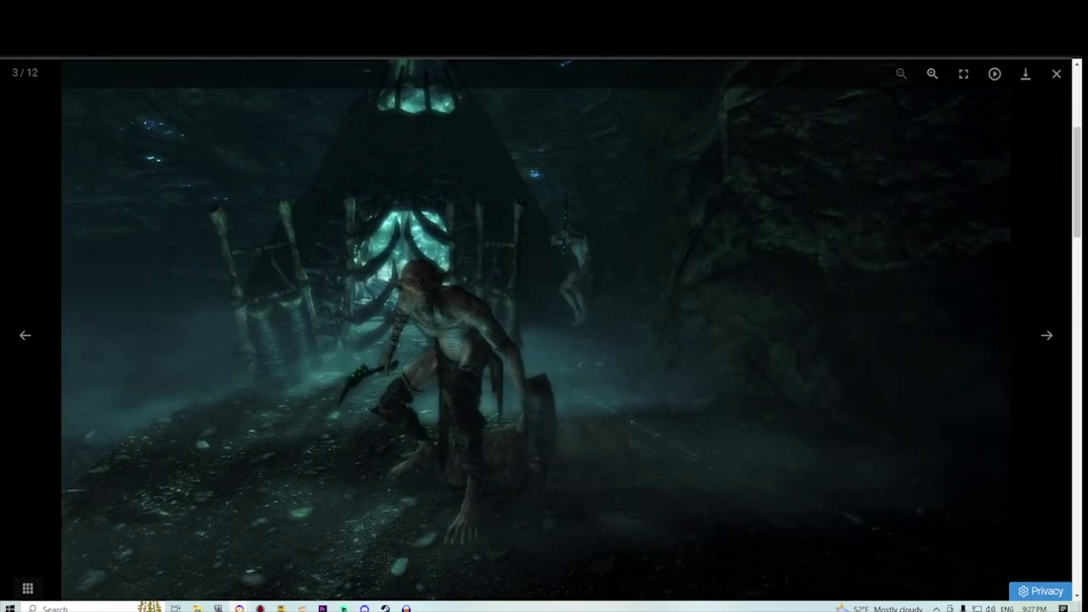
pyautogui.press('Right')
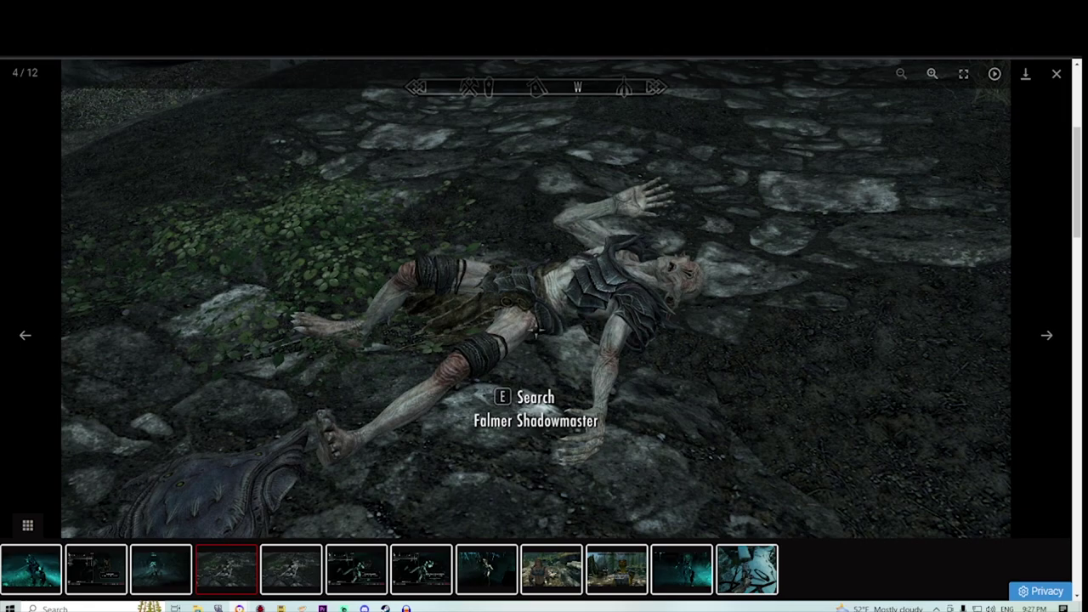
pyautogui.press('Right')
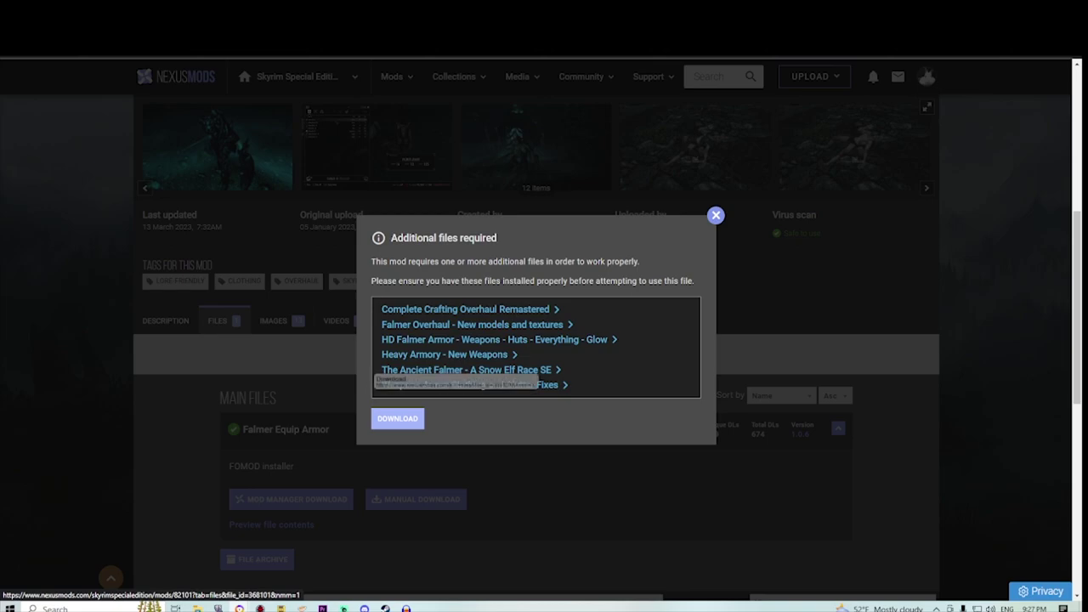
pyautogui.moveTo(435, 421); pyautogui.dragTo(375, 418)
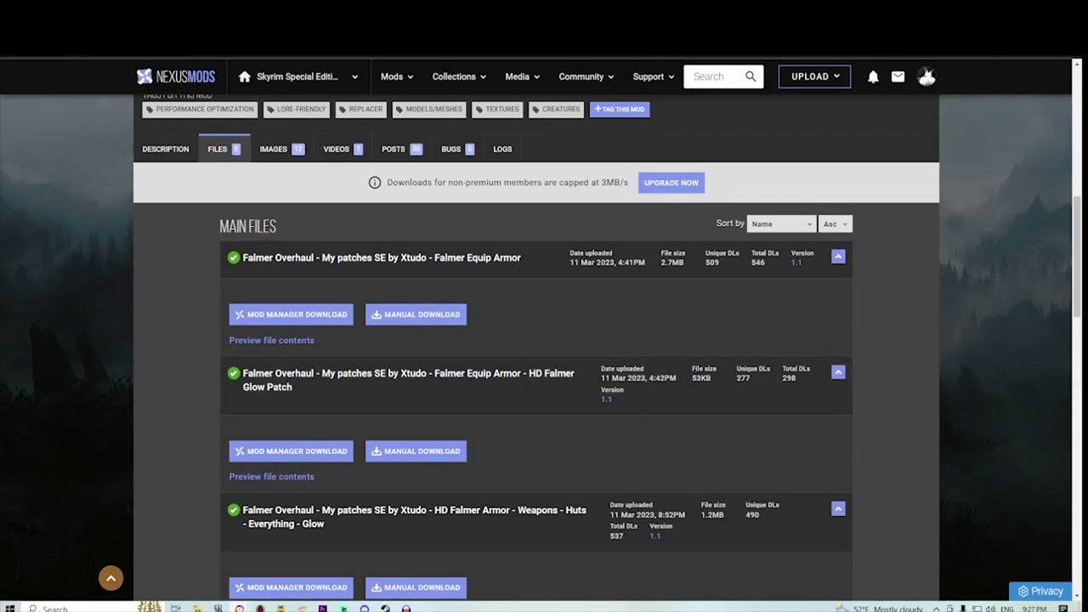
# Switch to the HD Falmer Armor - Weapons - Huts - Everything - Glow page and highlight its title.
pyautogui.hotkey('ctrl', 'Tab')
pyautogui.hotkey('ctrl', 'Tab')
pyautogui.scroll(-3, 535, 340)
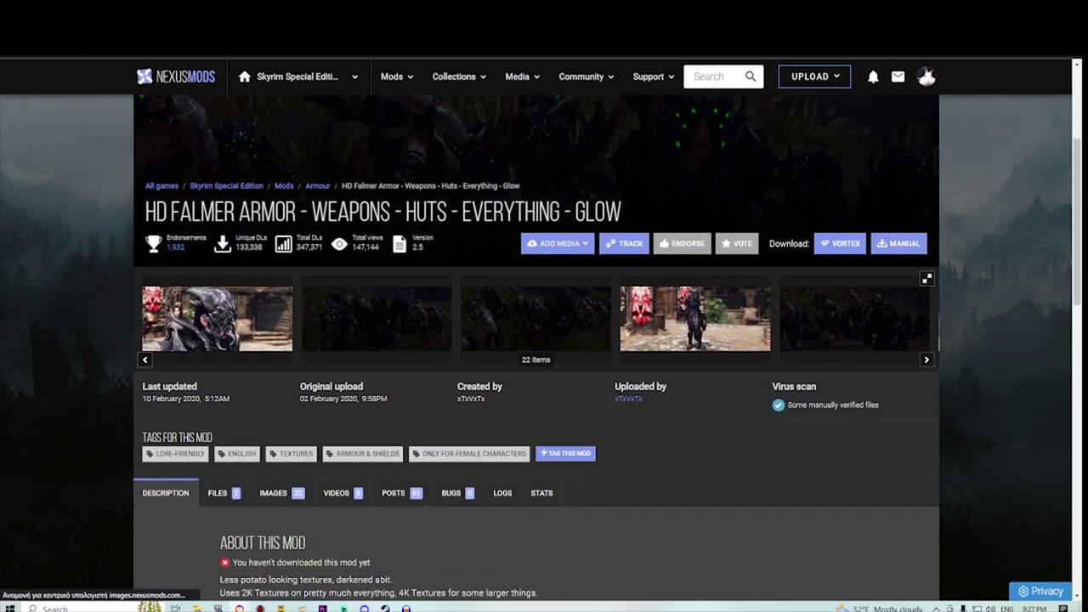
pyautogui.moveTo(145, 212); pyautogui.dragTo(355, 185)
# Expand the requirements of the HD Falmer Armor mod and show its files.
pyautogui.scroll(-2, 536, 340)
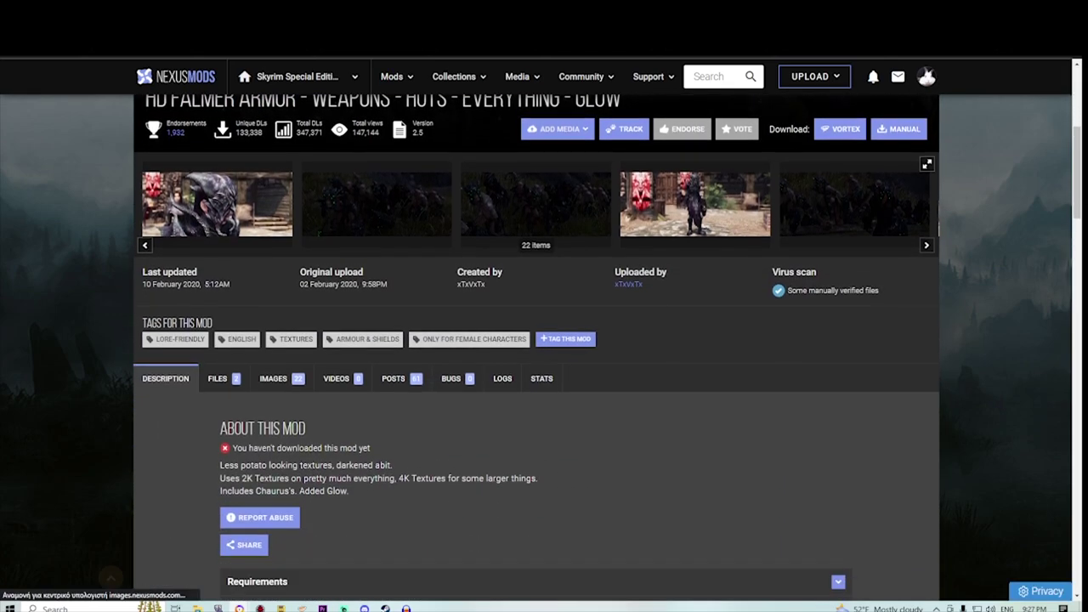
pyautogui.scroll(-4, 281, 375)
pyautogui.click(272, 354)
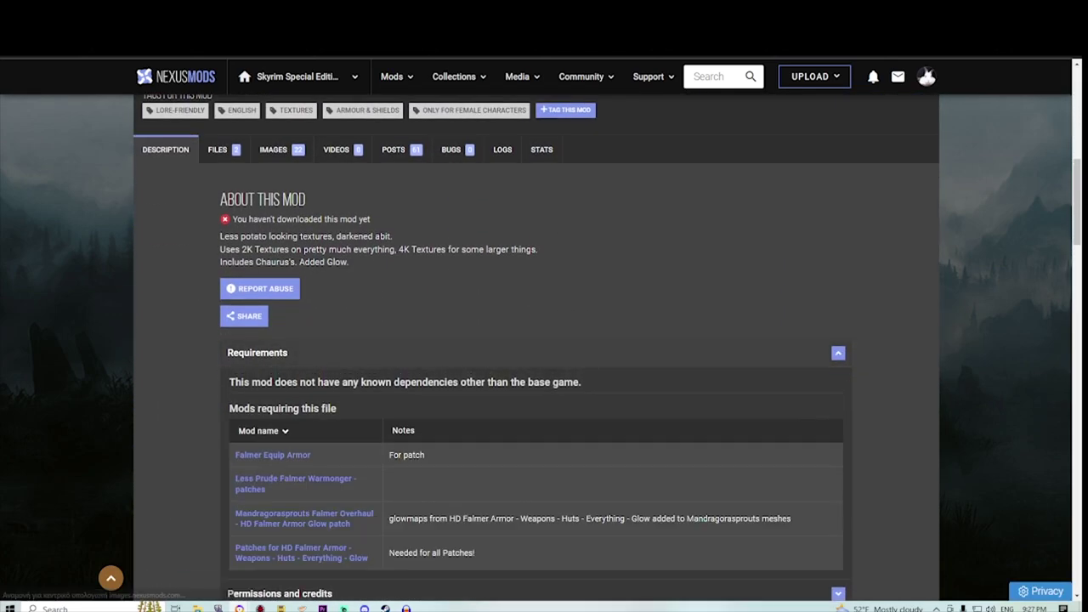
pyautogui.scroll(1, 272, 340)
pyautogui.click(219, 207)
# Start the mod manager download of the HD Falmer Armor - Weapons - Huts - Everything - Glow patch from Falmer Overhaul - My patches SE.
pyautogui.scroll(-2, 290, 321)
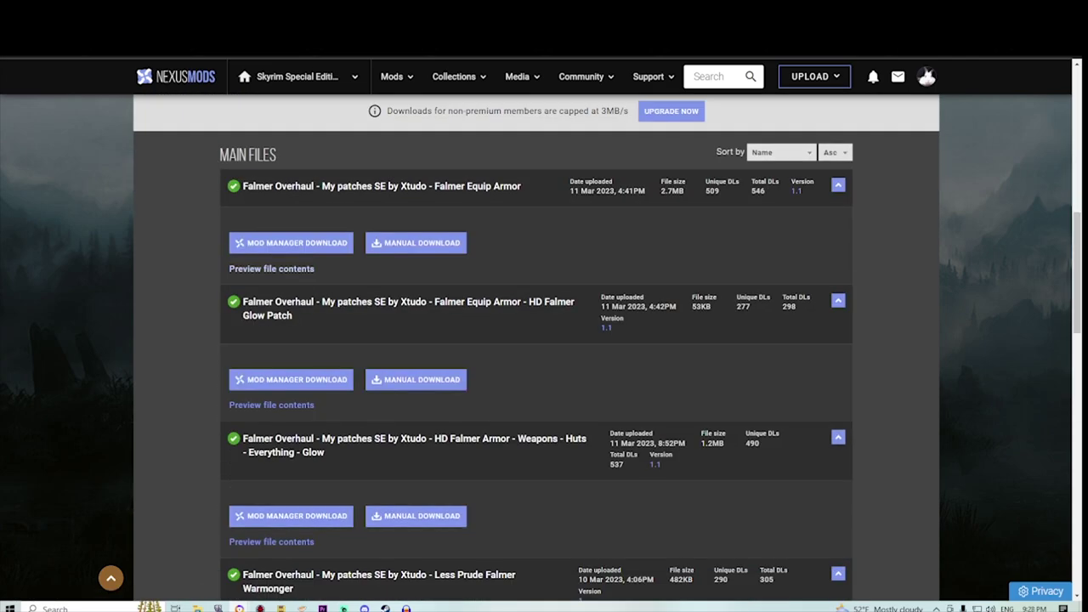
pyautogui.scroll(-2, 291, 340)
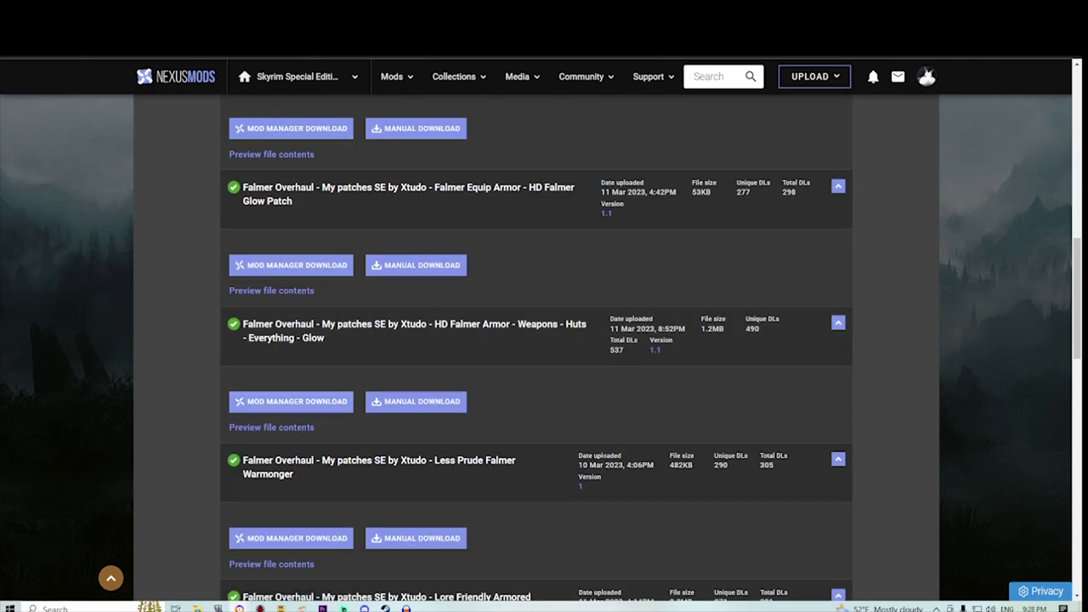
pyautogui.click(291, 401)
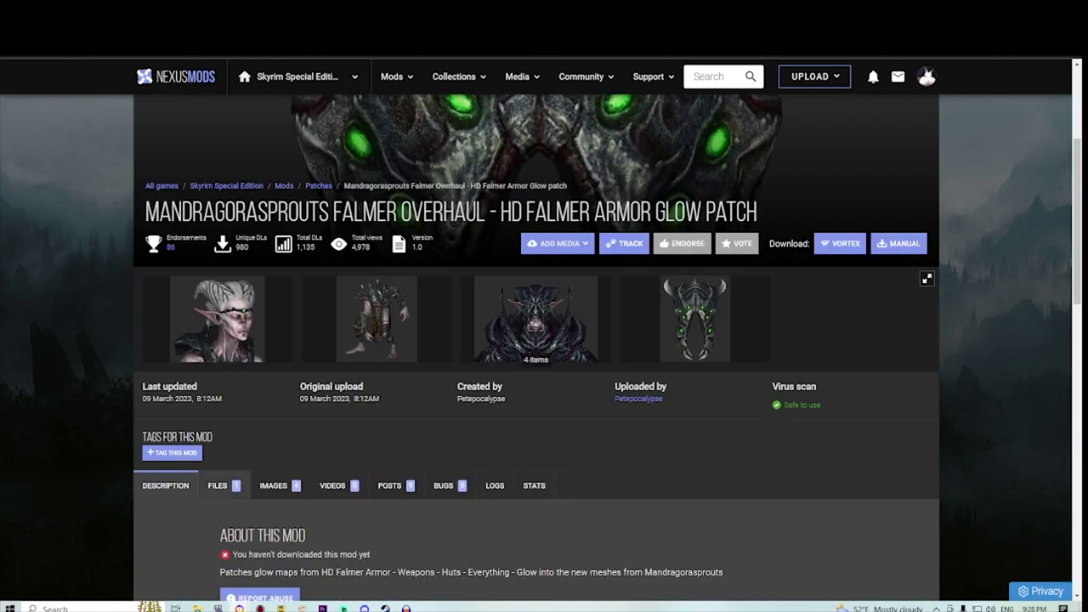
# Start the mod manager download of the Mandragorasprouts Falmer Overhaul - HD Falmer Armor Glow patch and proceed past the additional files notice.
pyautogui.click(224, 485)
pyautogui.scroll(-5, 536, 349)
pyautogui.click(291, 403)
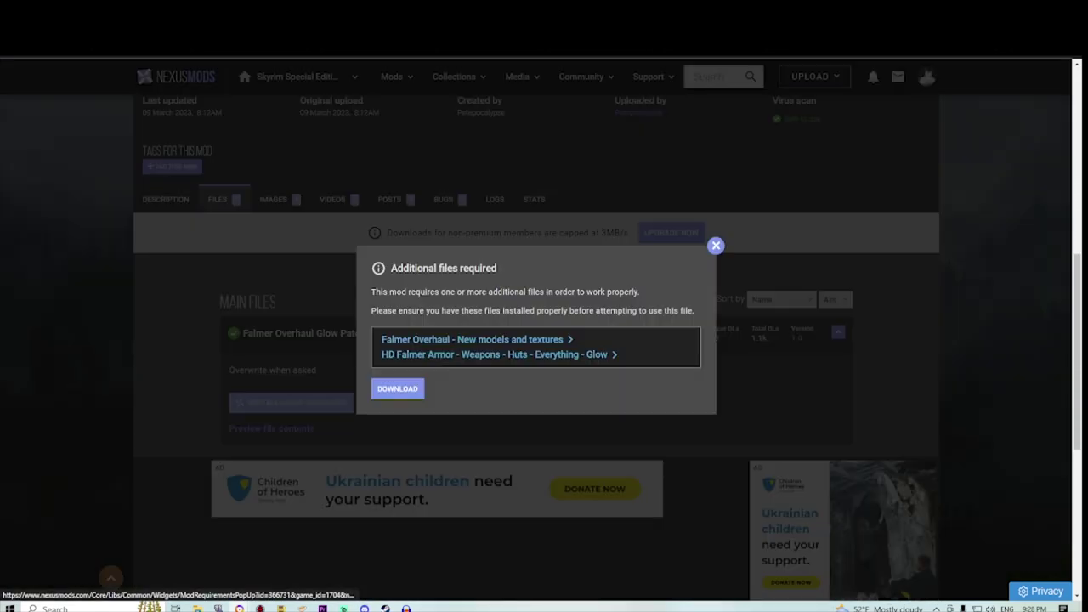
pyautogui.click(398, 388)
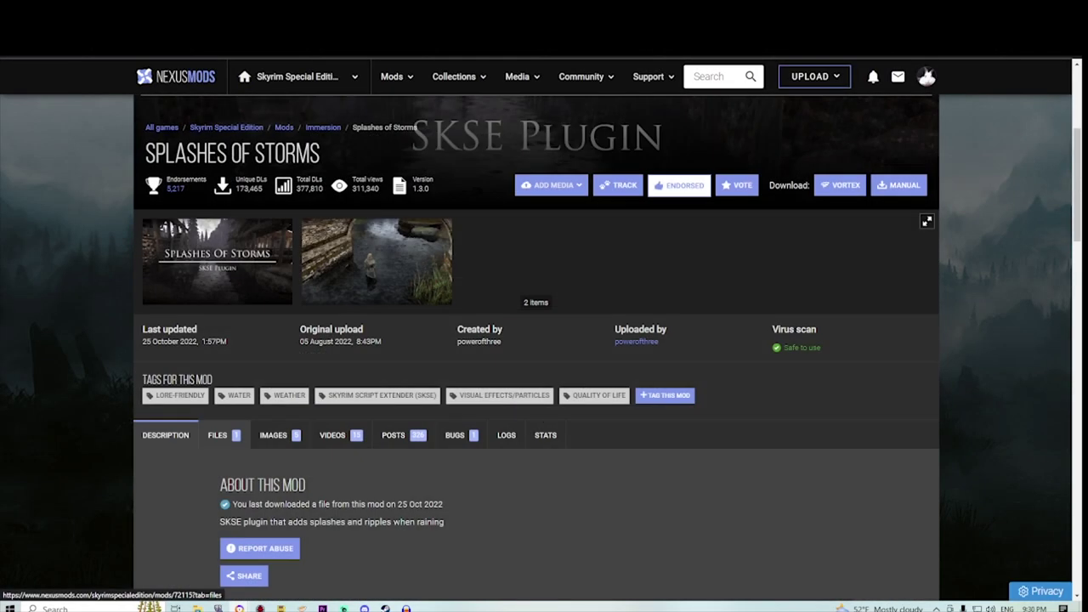
# Show the Splashes of Storms files and download the main file for the mod manager using the free slow download.
pyautogui.click(218, 435)
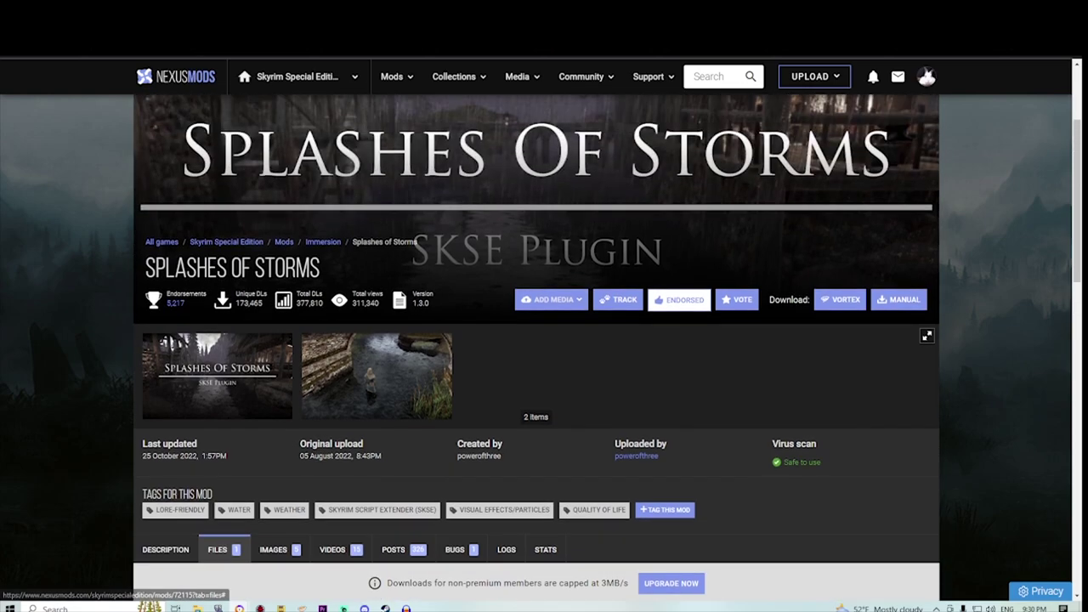
pyautogui.scroll(-2, 536, 349)
pyautogui.scroll(-2, 289, 530)
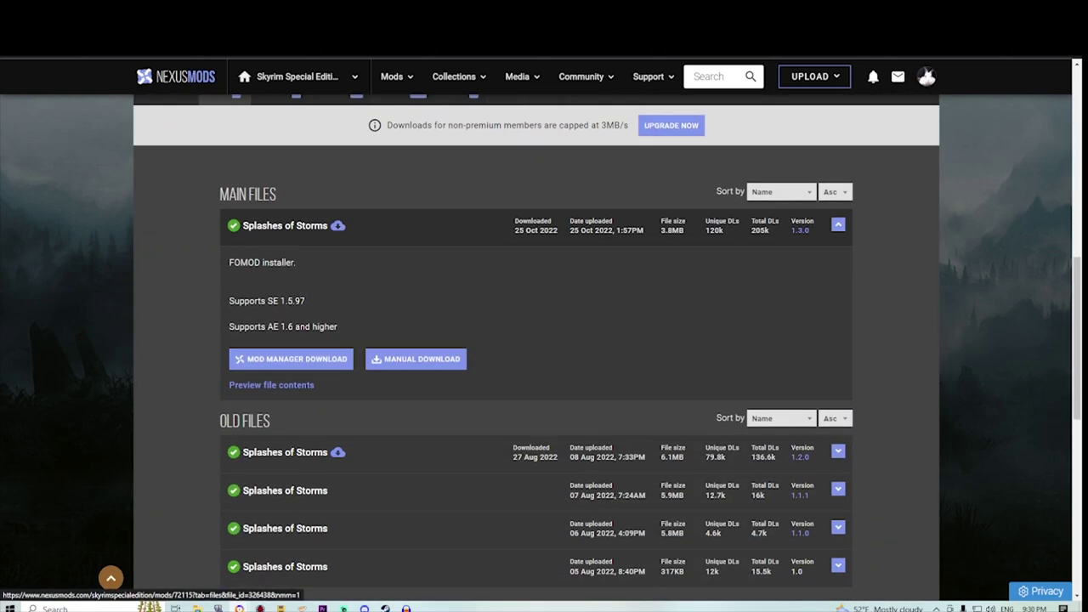
pyautogui.click(291, 358)
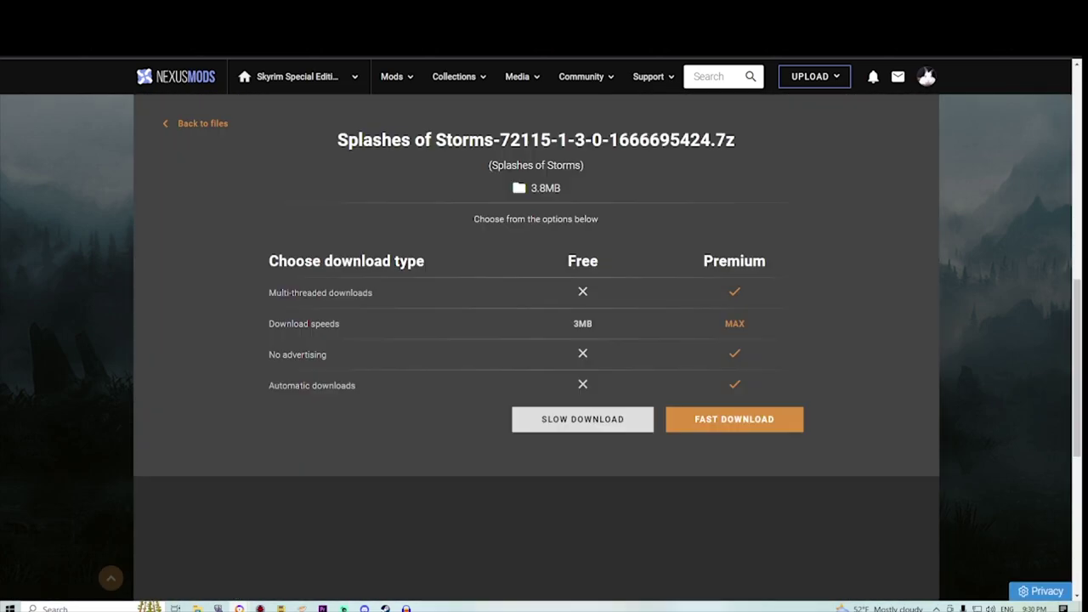
pyautogui.click(583, 419)
pyautogui.scroll(4, 578, 365)
pyautogui.scroll(5, 578, 365)
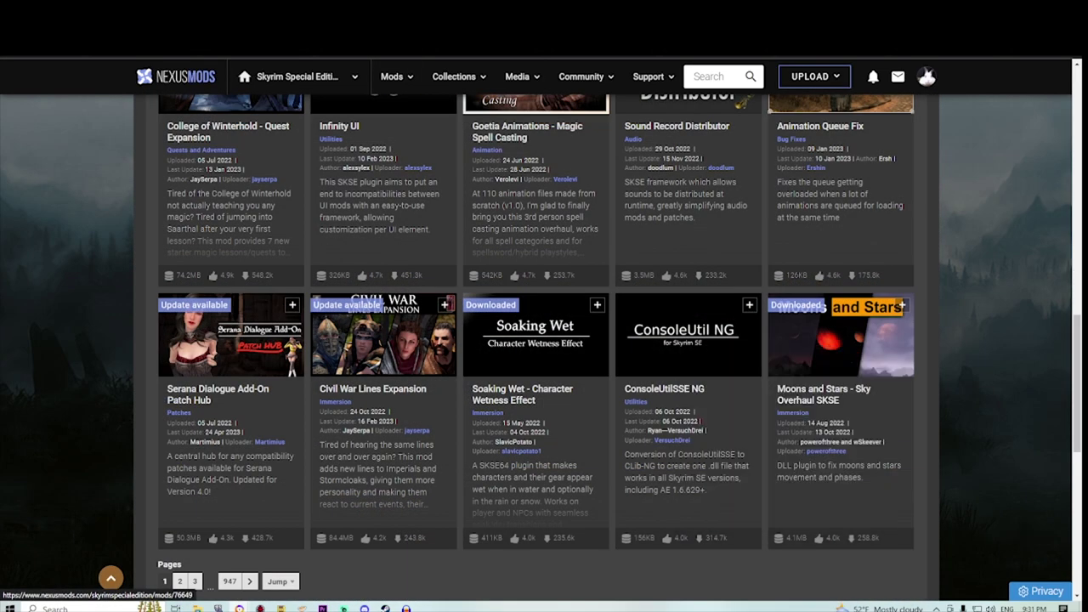
# Open the ConsoleUtilSSE NG mod page and highlight parts of its title, including "NG", while reviewing its description.
pyautogui.click(289, 11)
pyautogui.scroll(-4, 398, 411)
pyautogui.scroll(3, 398, 411)
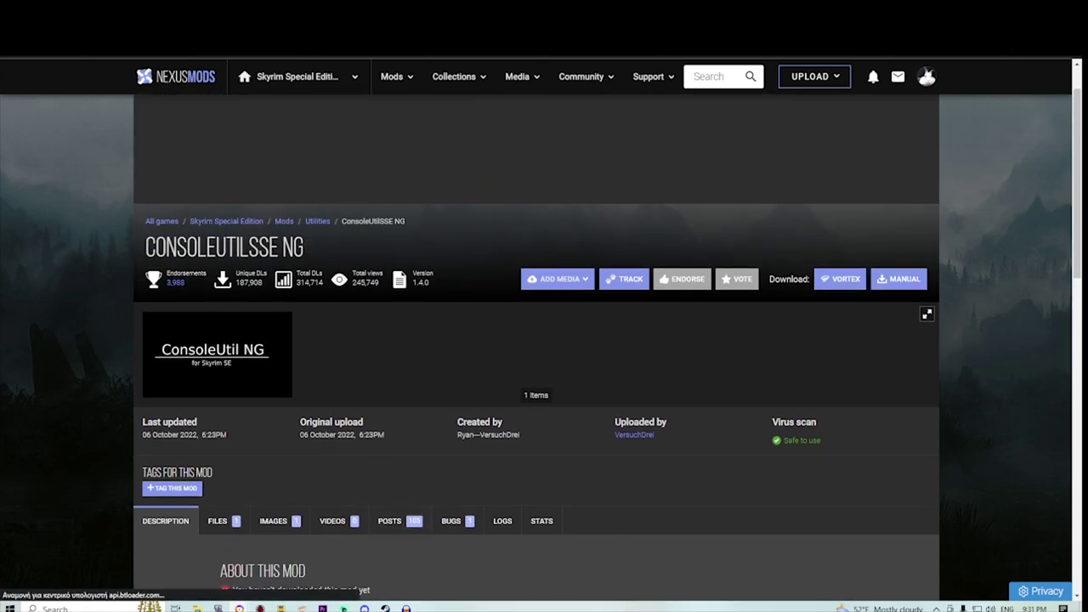
pyautogui.moveTo(167, 247); pyautogui.dragTo(236, 247)
pyautogui.scroll(-3, 236, 247)
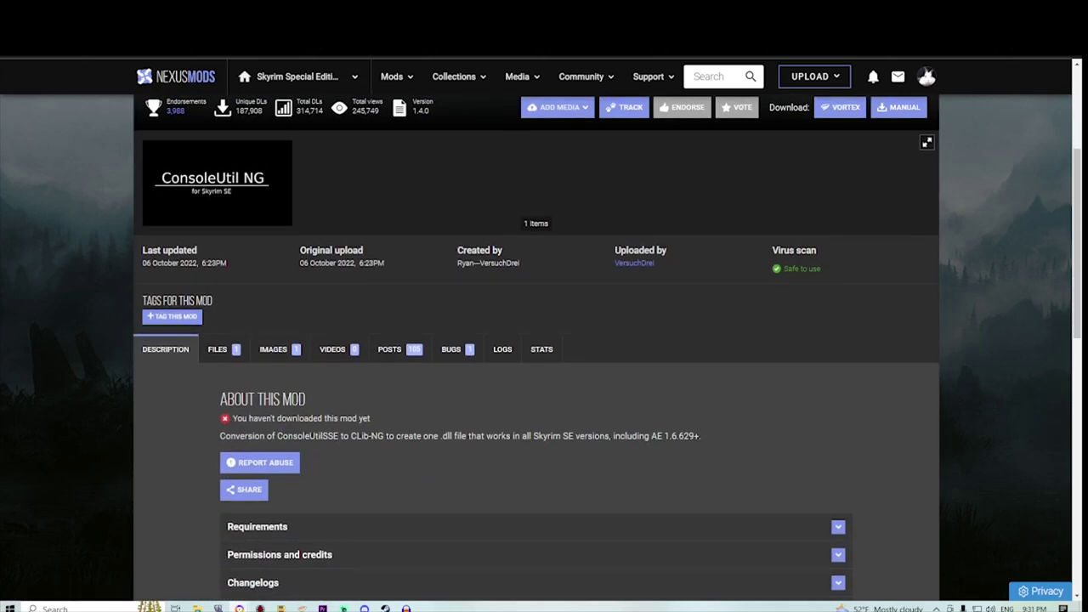
pyautogui.scroll(3, 237, 247)
pyautogui.doubleClick(293, 247)
pyautogui.scroll(-6, 293, 247)
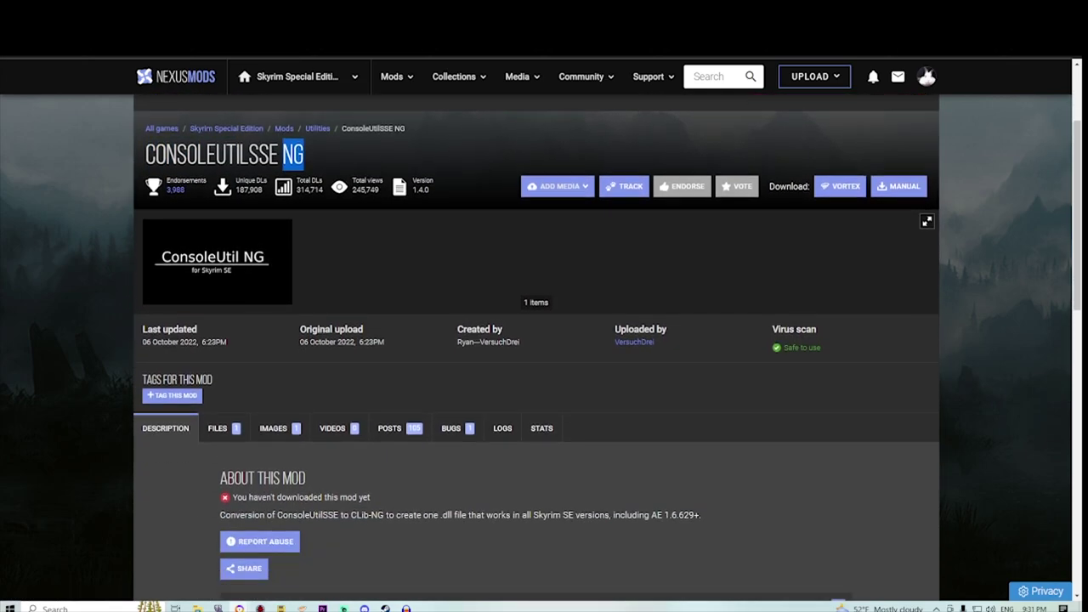
# Expand the requirements of ConsoleUtilSSE NG to check them and collapse the section again.
pyautogui.click(293, 355)
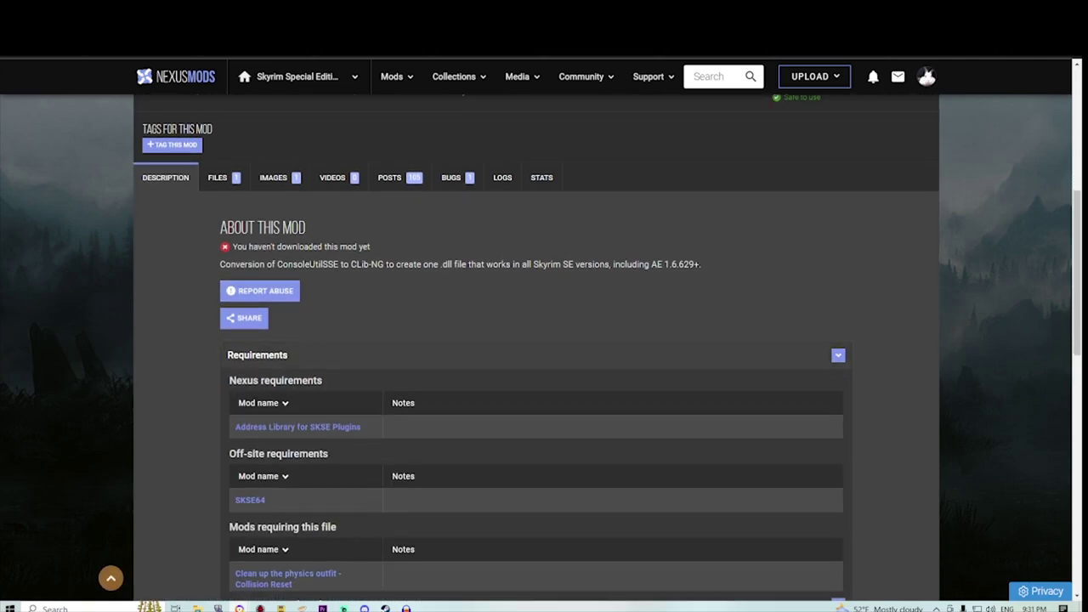
pyautogui.click(293, 356)
pyautogui.scroll(4, 294, 355)
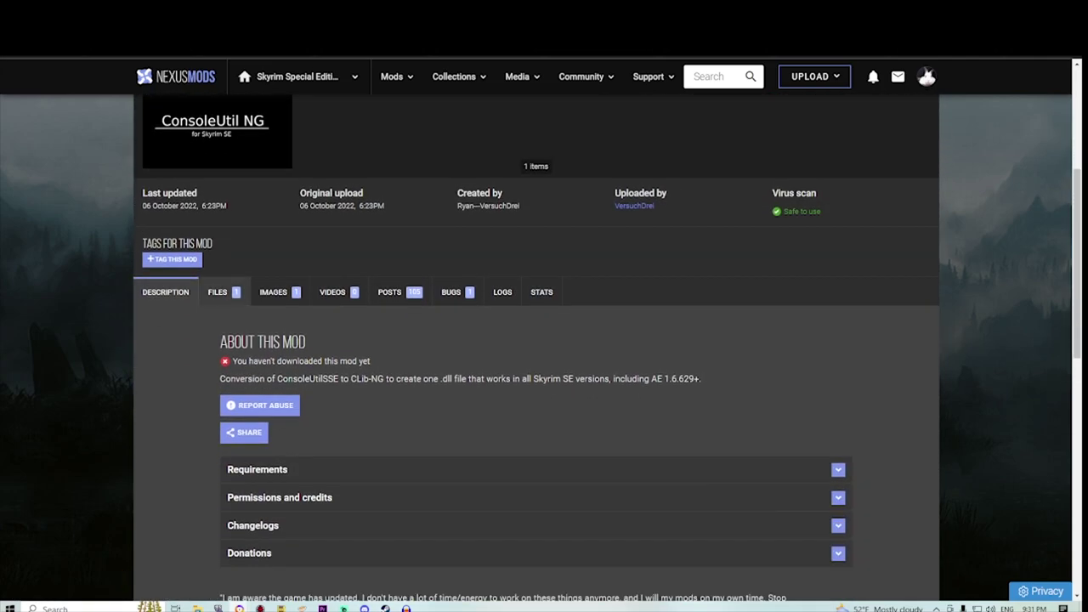
# Download the ConsoleUtilSSE NG main file for the mod manager using the free slow download.
pyautogui.click(220, 416)
pyautogui.scroll(-2, 219, 406)
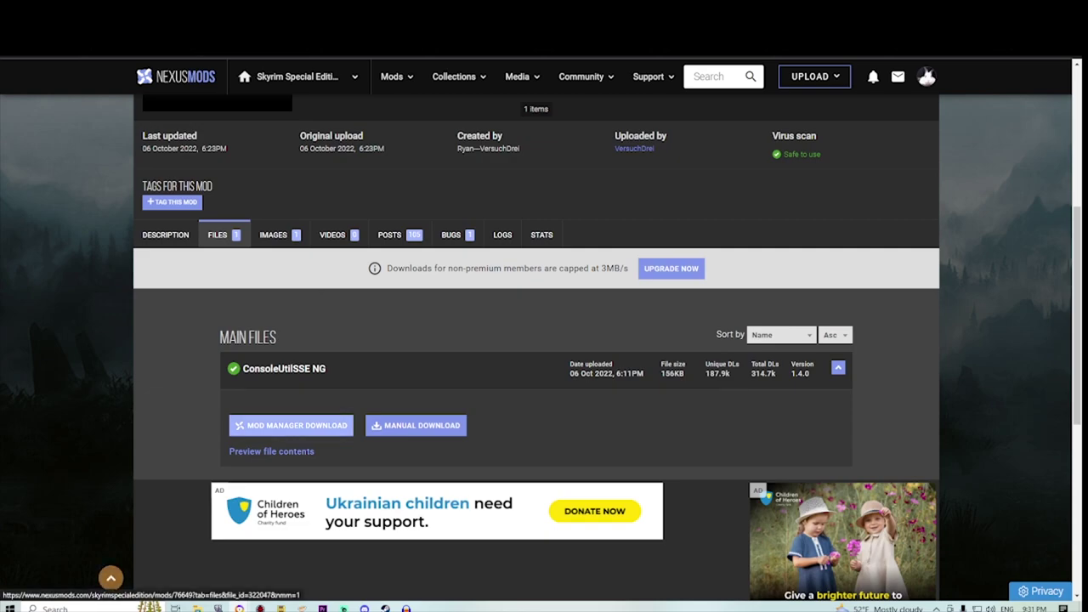
pyautogui.click(289, 425)
pyautogui.click(582, 419)
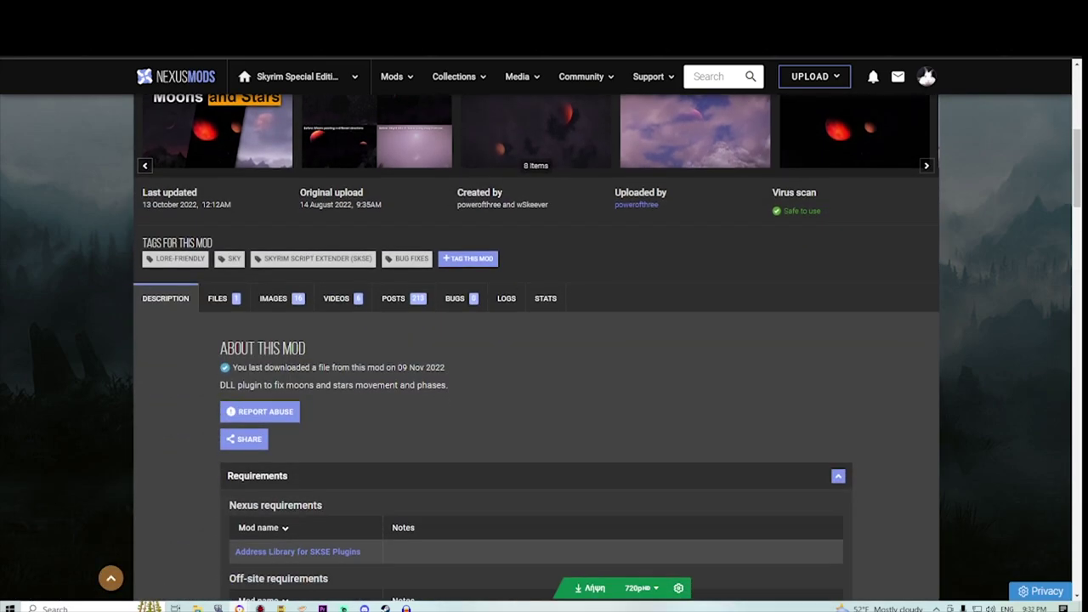
# Download the Moons And Stars - Sky Overhaul SKSE main file for the mod manager, passing the additional files notice and choosing slow download.
pyautogui.scroll(2, 535, 348)
pyautogui.click(224, 378)
pyautogui.scroll(1, 224, 378)
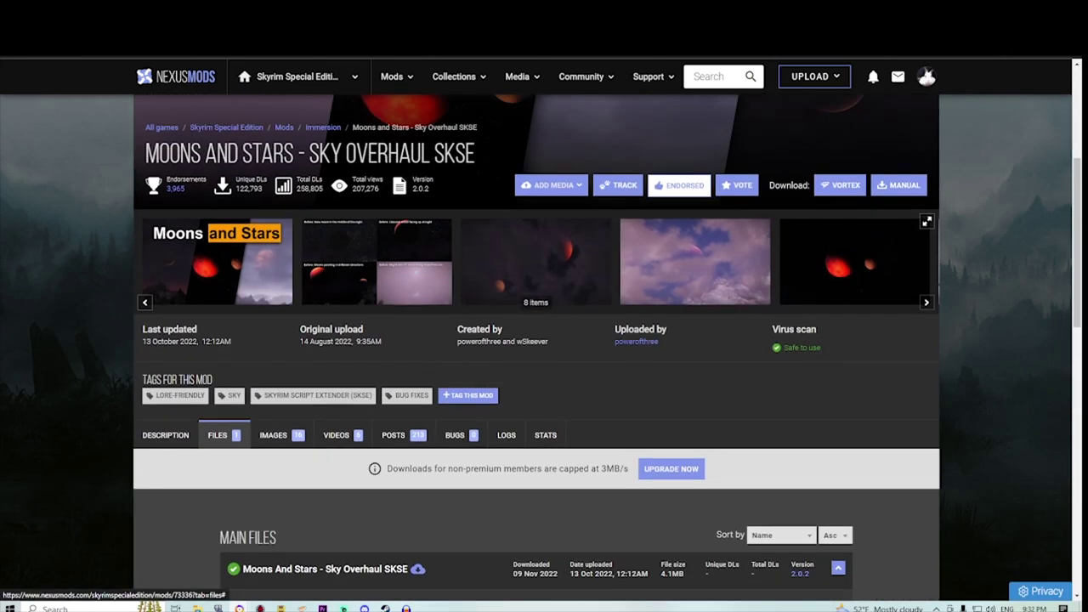
pyautogui.scroll(-2, 535, 340)
pyautogui.click(415, 518)
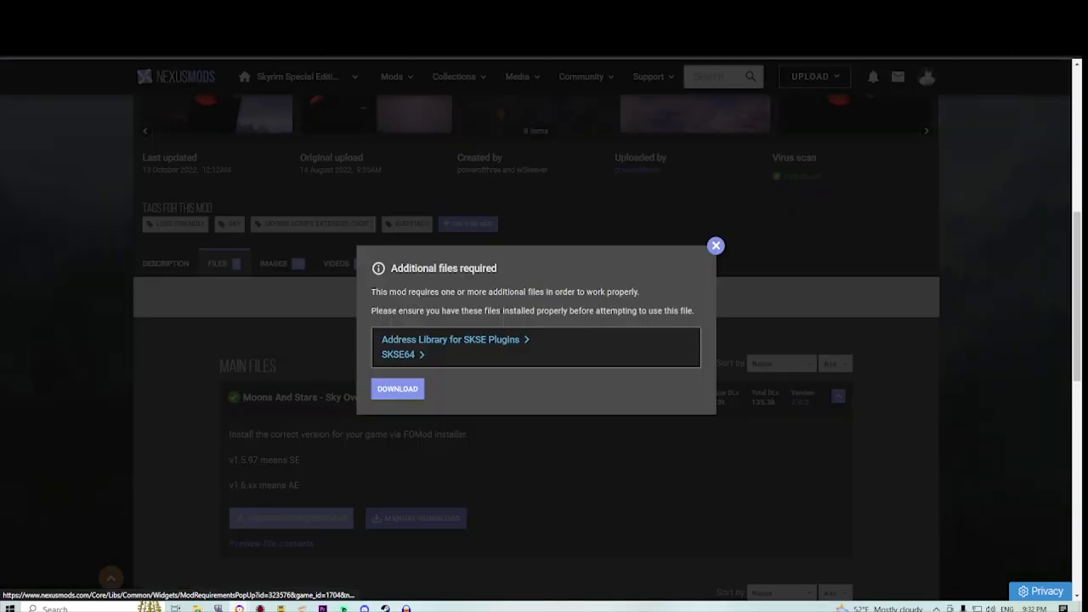
pyautogui.click(397, 388)
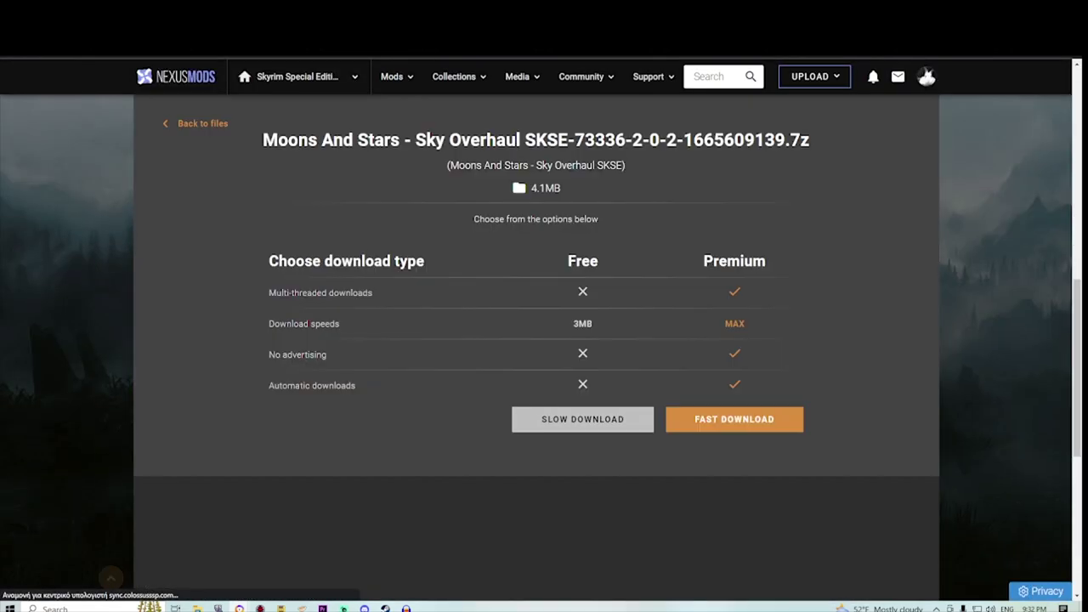
pyautogui.click(582, 419)
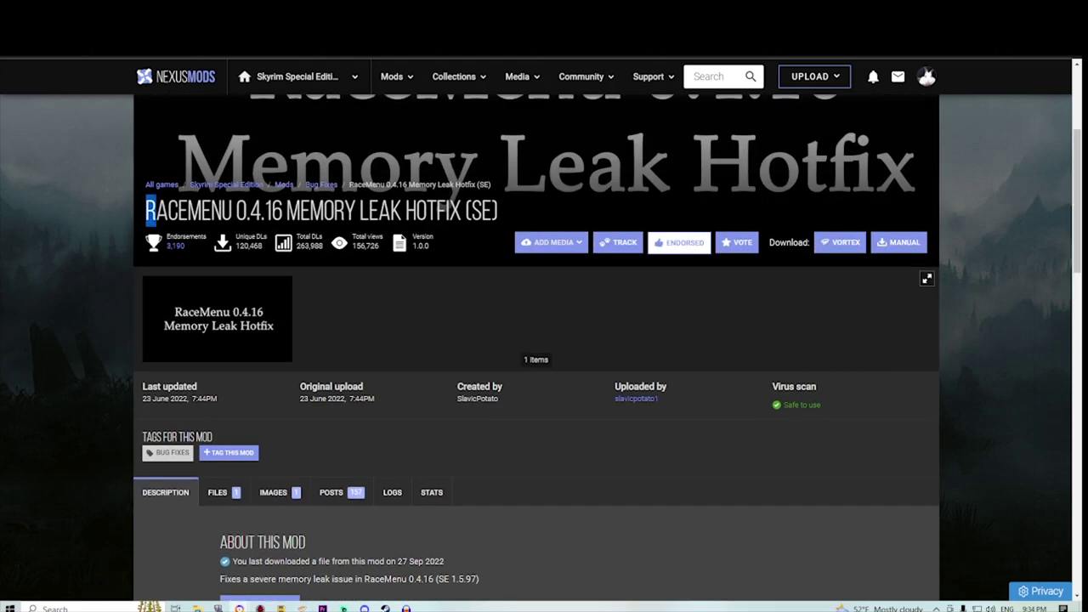
# Highlight the RaceMenu 0.4.16 Memory Leak Hotfix (SE) title and start the mod manager download of its main file.
pyautogui.moveTo(168, 211); pyautogui.dragTo(325, 211)
pyautogui.scroll(-3, 536, 341)
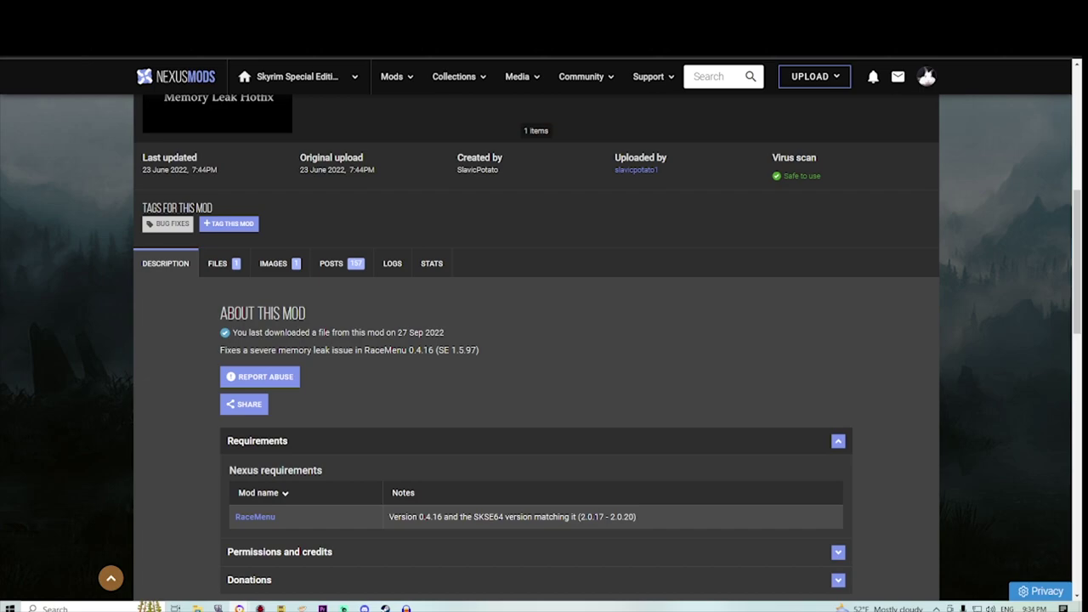
pyautogui.click(218, 264)
pyautogui.click(291, 480)
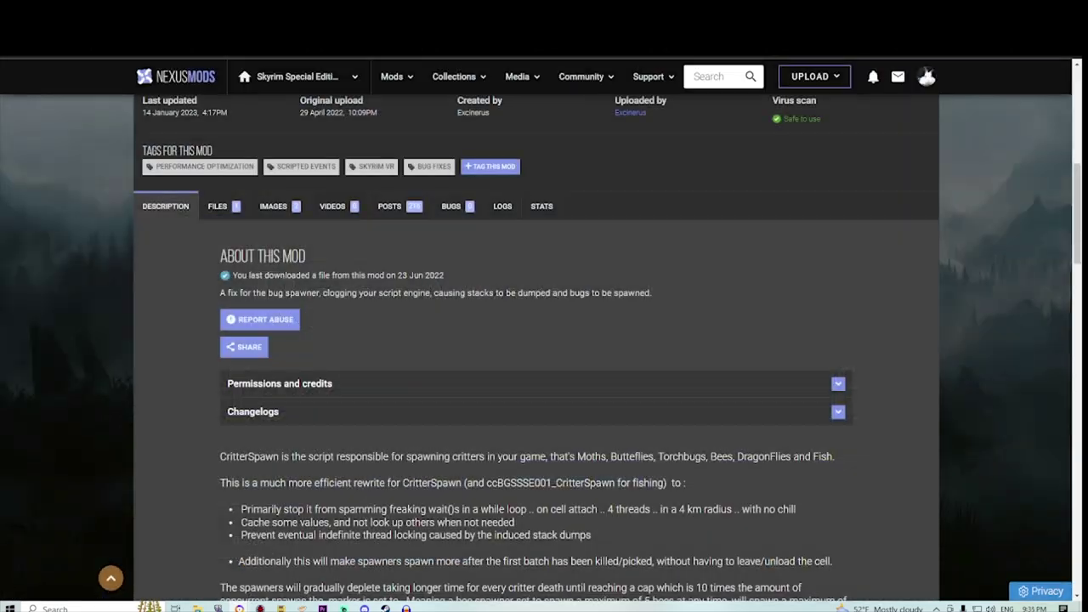
# Show the CritterSpawn Congestion Fix files and start the mod manager download of Critter Spawn Congestion Fix 1.3.
pyautogui.scroll(5, 544, 340)
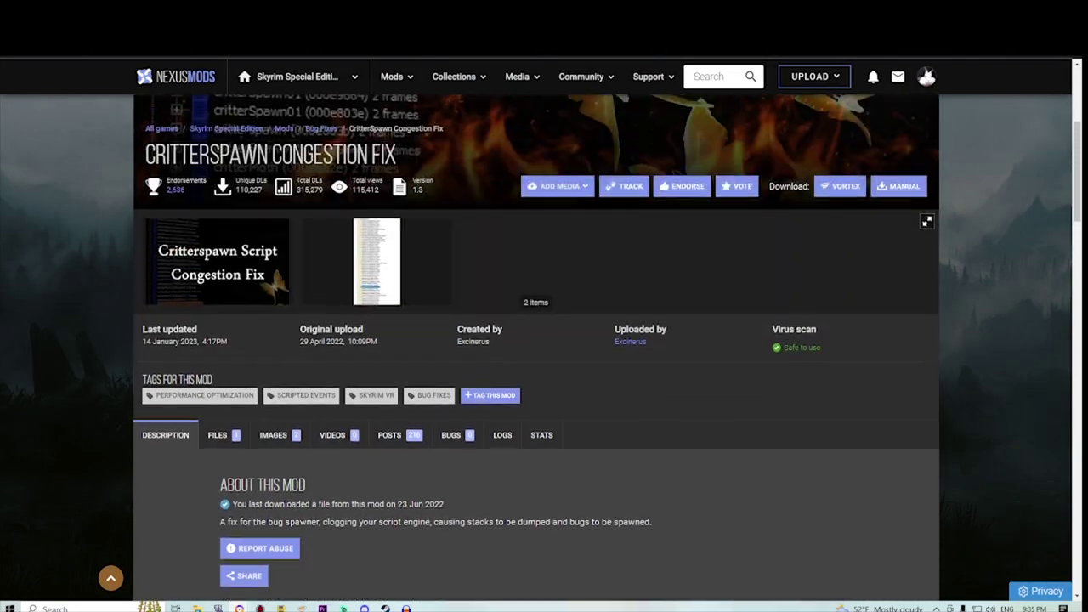
pyautogui.click(218, 519)
pyautogui.scroll(-1, 535, 340)
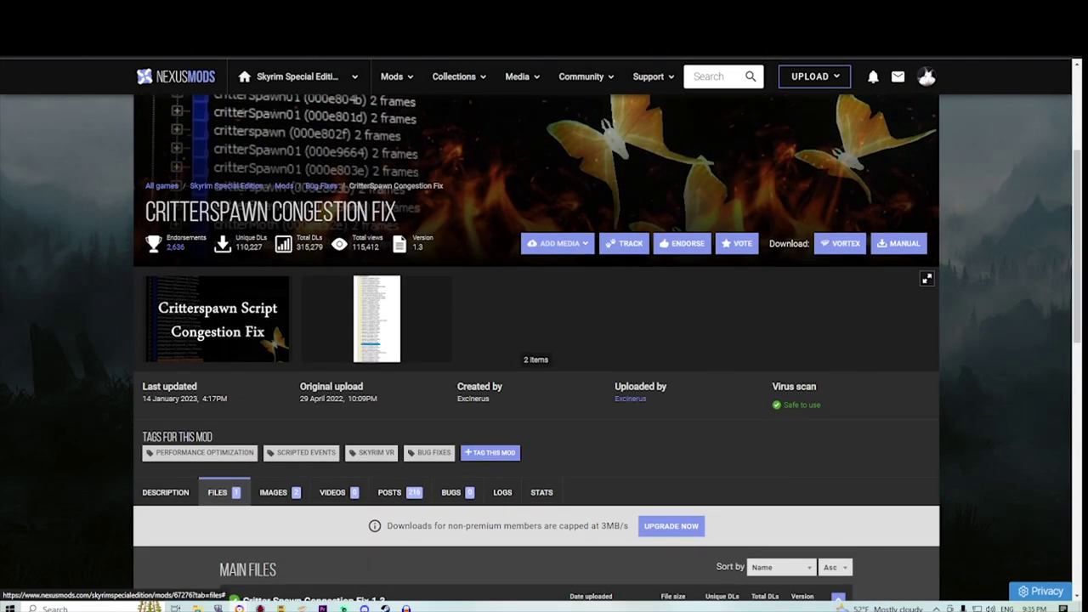
pyautogui.scroll(-3, 536, 340)
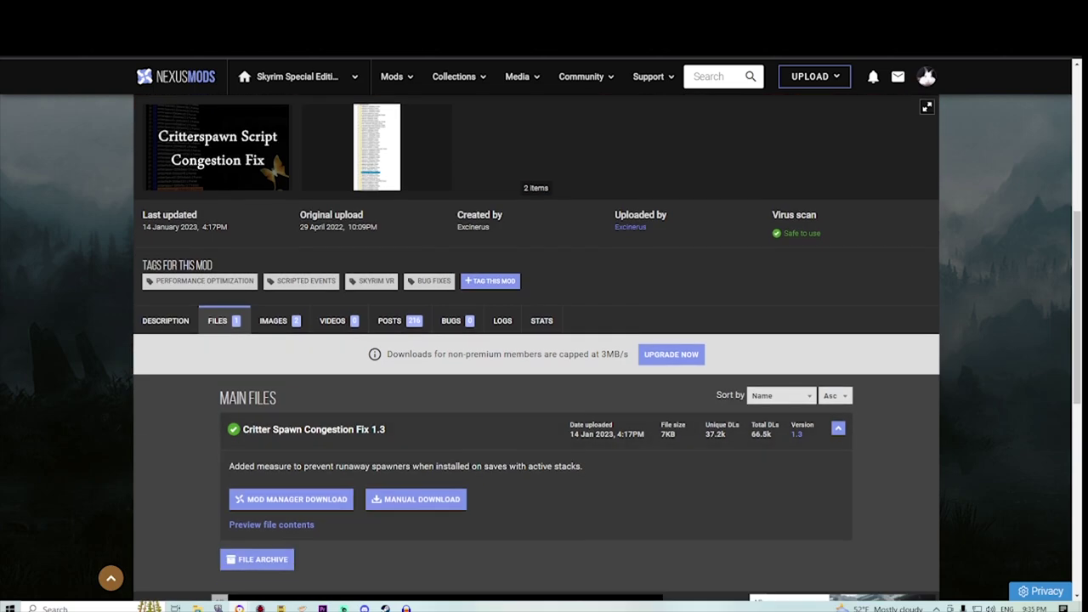
pyautogui.click(291, 499)
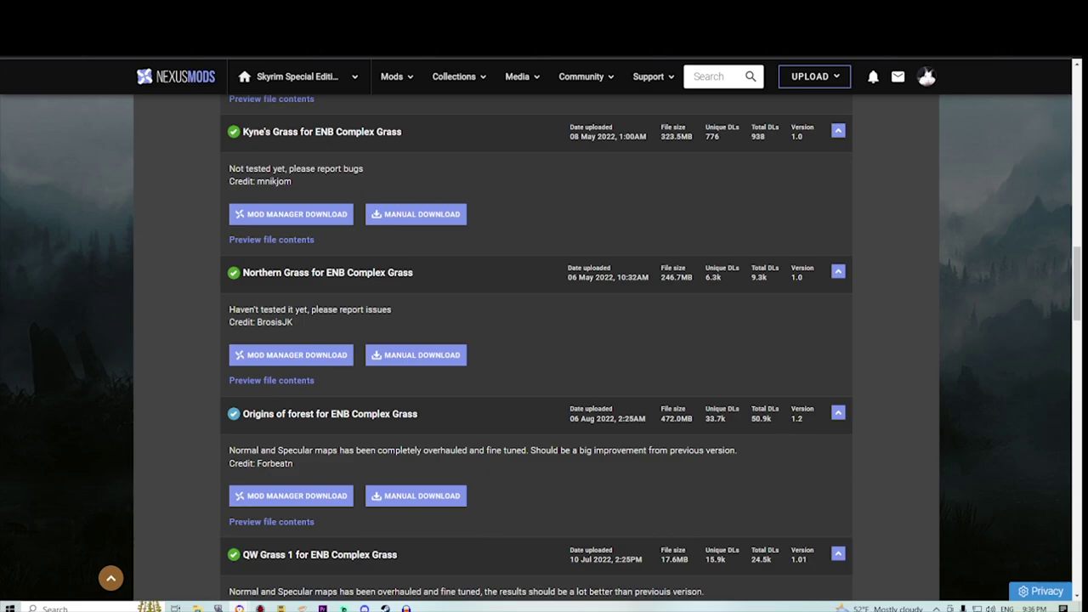
# Highlight Folkvangr for ENB Complex Grass among the ENB Complex Grass patch compendium files and start its mod manager download.
pyautogui.scroll(-3, 416, 301)
pyautogui.scroll(20, 416, 301)
pyautogui.scroll(-2, 536, 340)
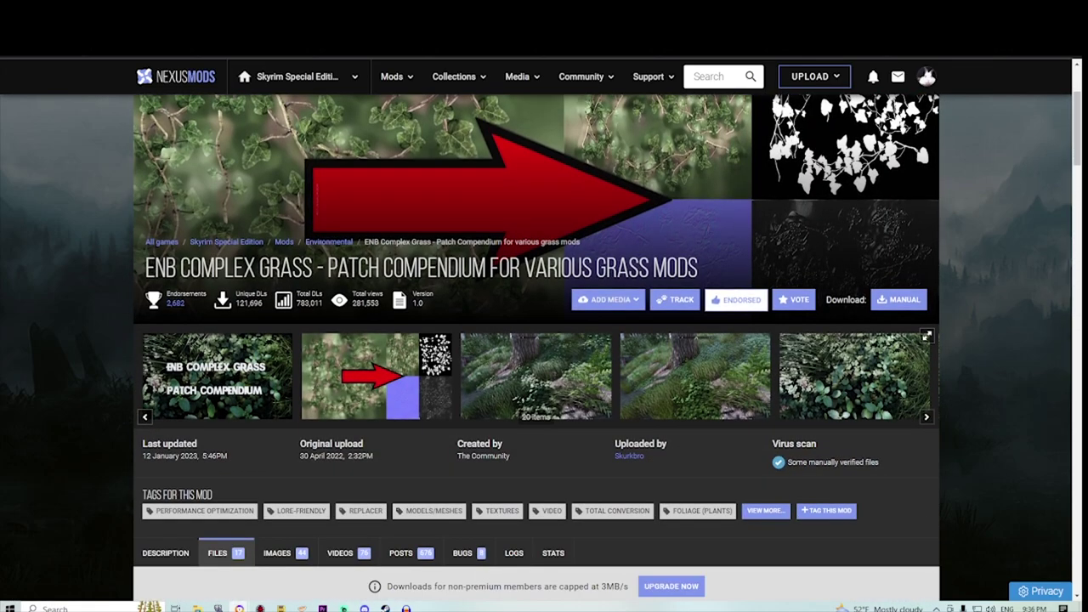
pyautogui.scroll(-4, 536, 341)
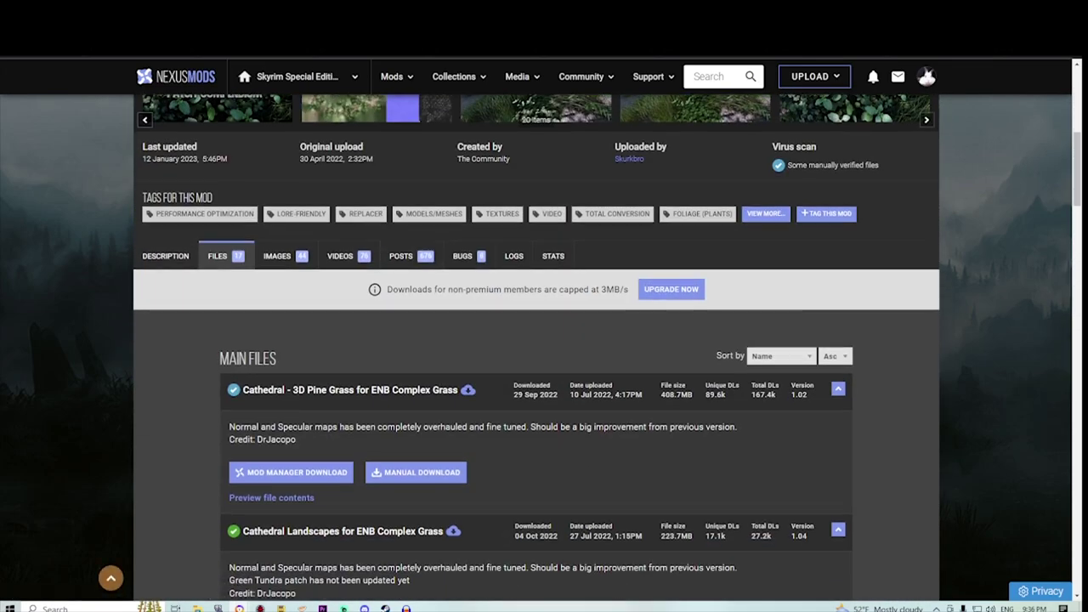
pyautogui.scroll(-5, 536, 340)
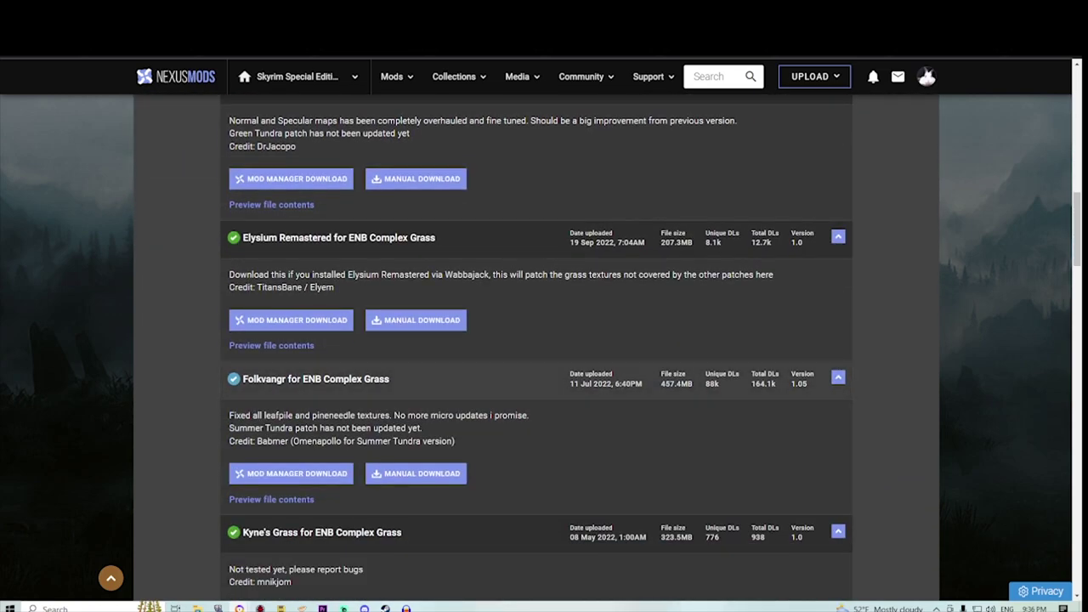
pyautogui.click(250, 379)
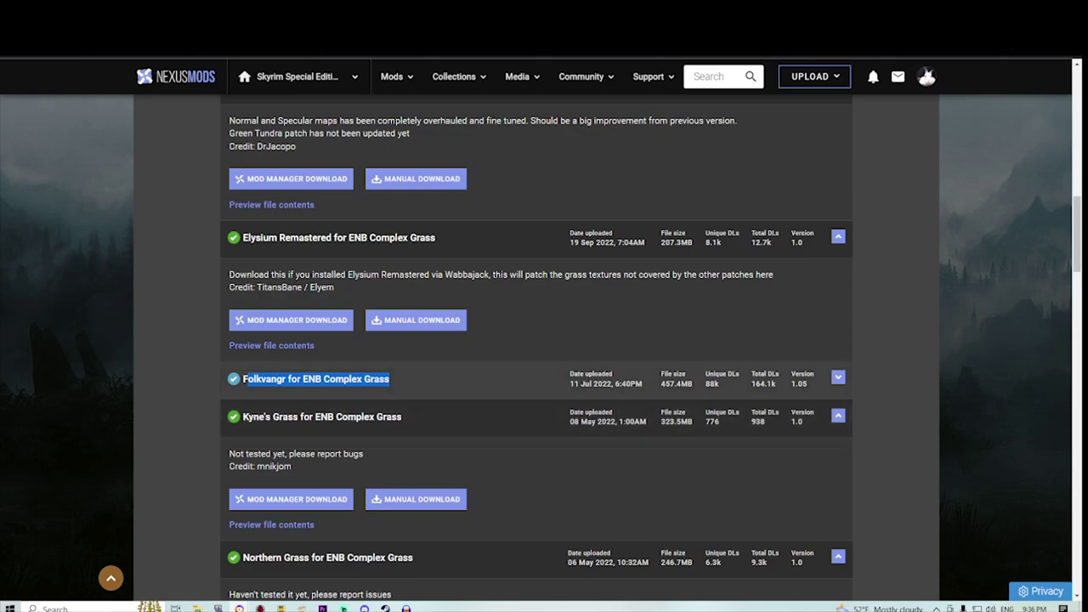
pyautogui.click(283, 379)
pyautogui.click(291, 474)
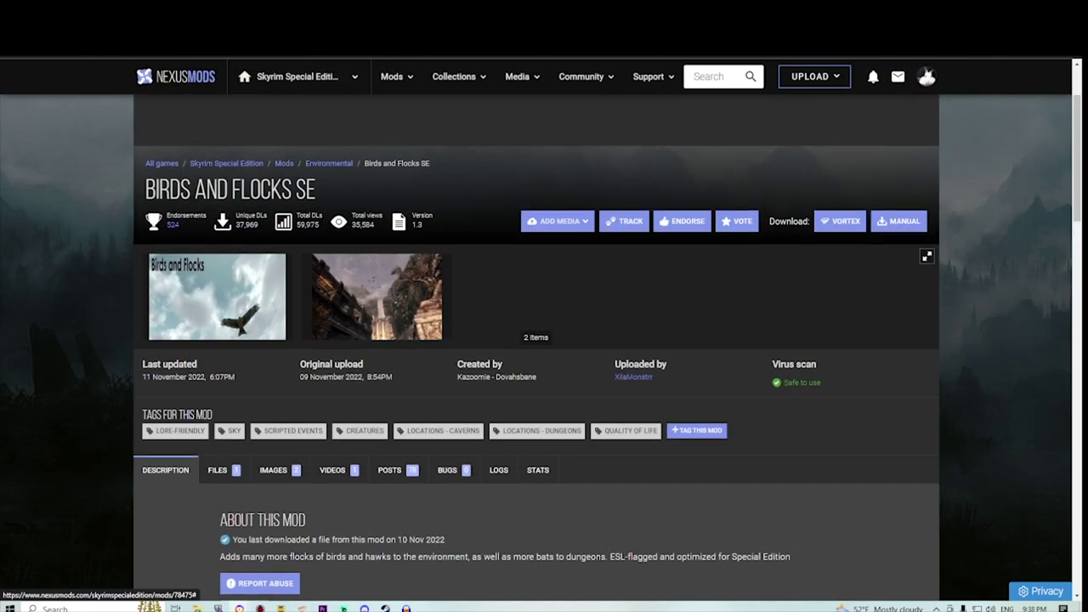
# Review the Birds and Flocks SE description and show the mod's files.
pyautogui.scroll(-5, 217, 299)
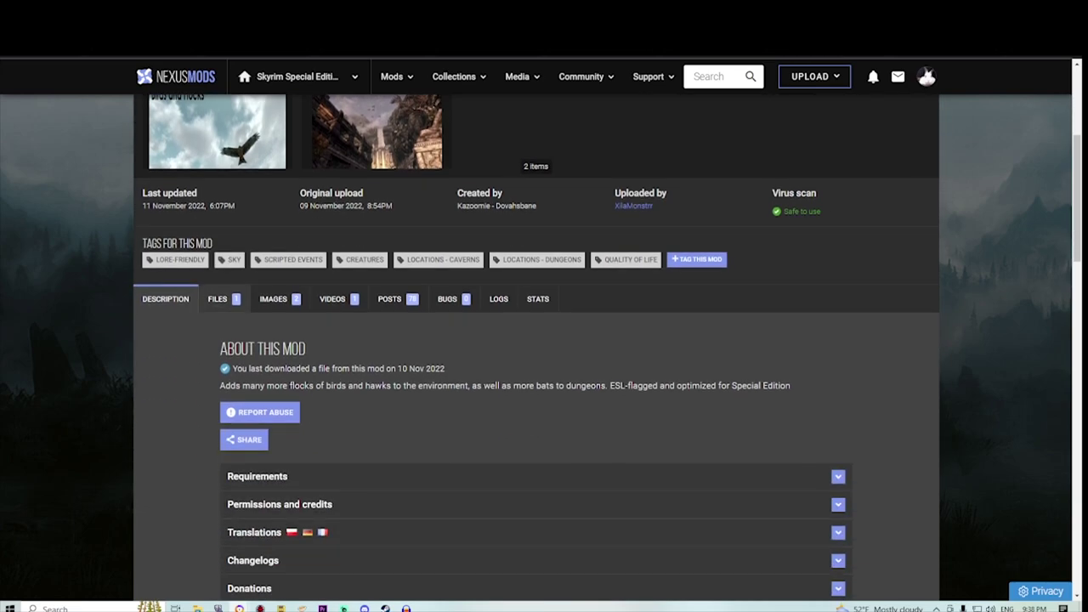
pyautogui.click(218, 299)
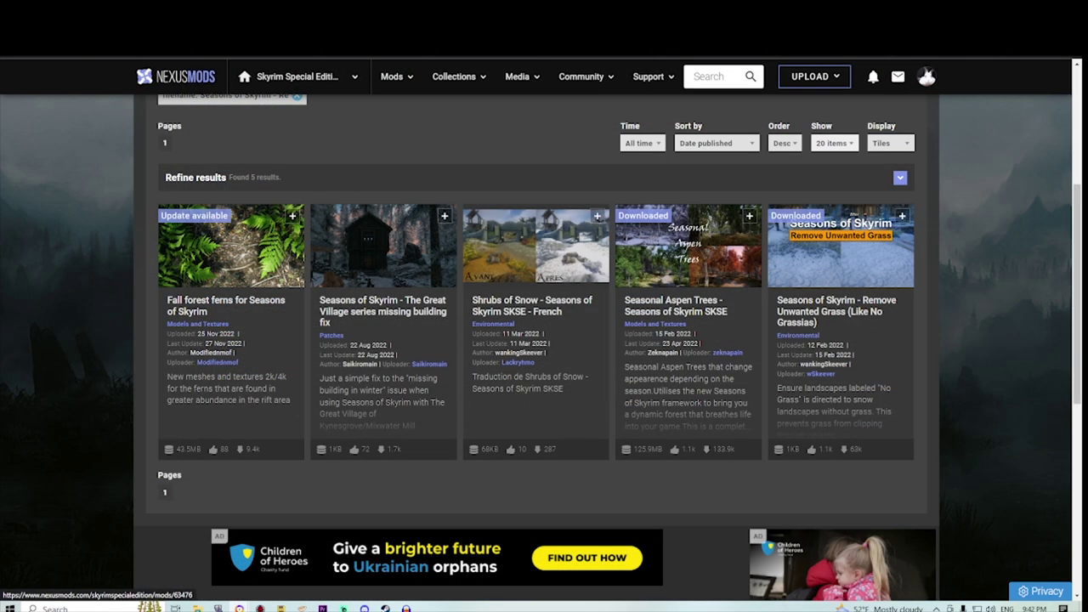
# Open the Seasons of Skyrim - Remove Unwanted Grass (Like No Grassias) mod page and view its before-and-after images.
pyautogui.click(836, 311)
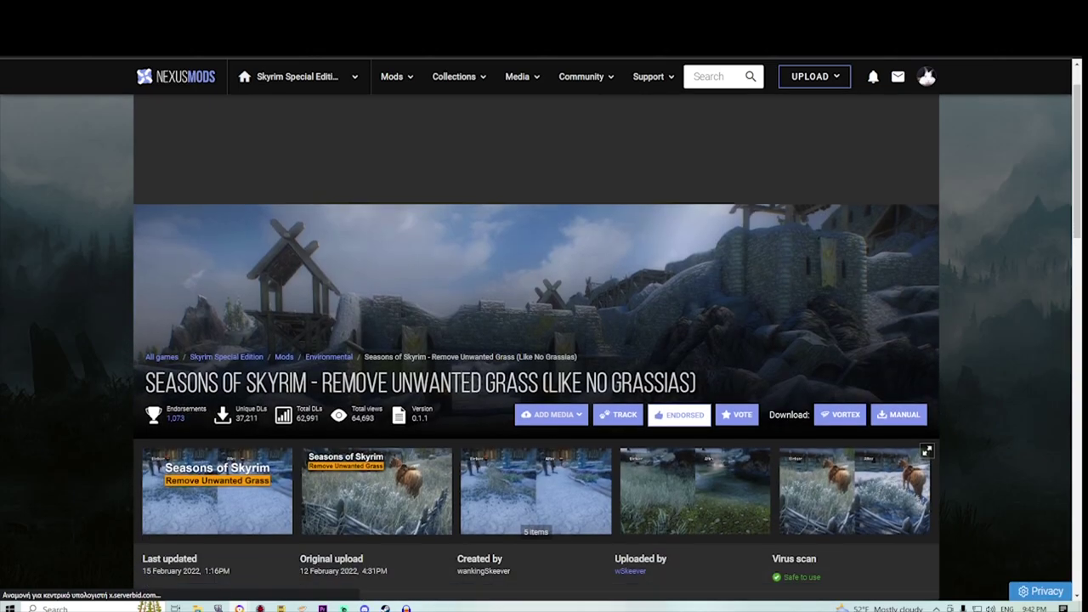
pyautogui.scroll(-4, 544, 340)
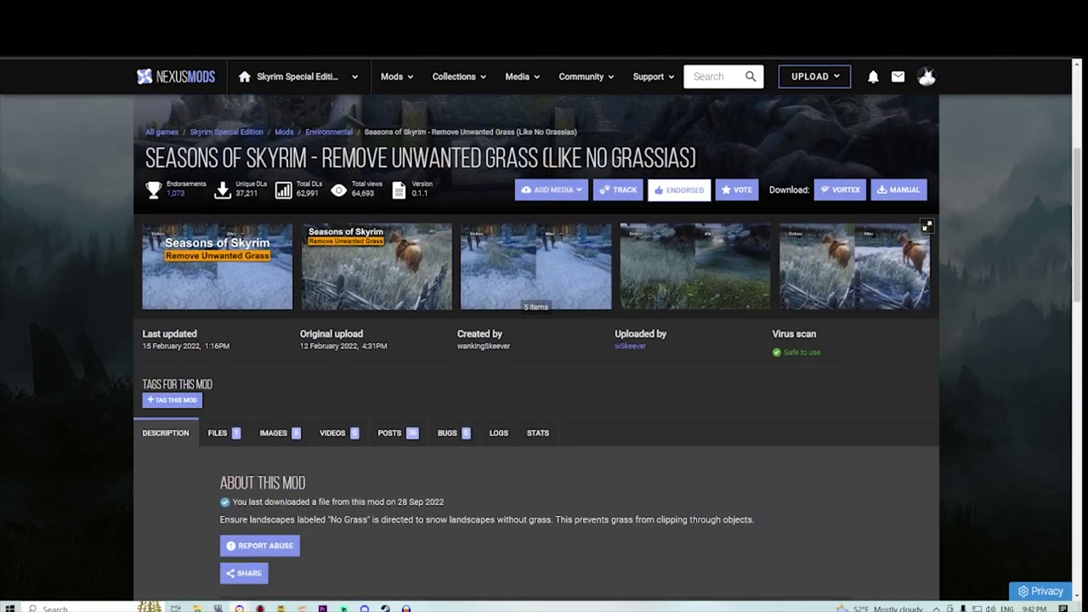
pyautogui.scroll(4, 376, 319)
pyautogui.click(376, 319)
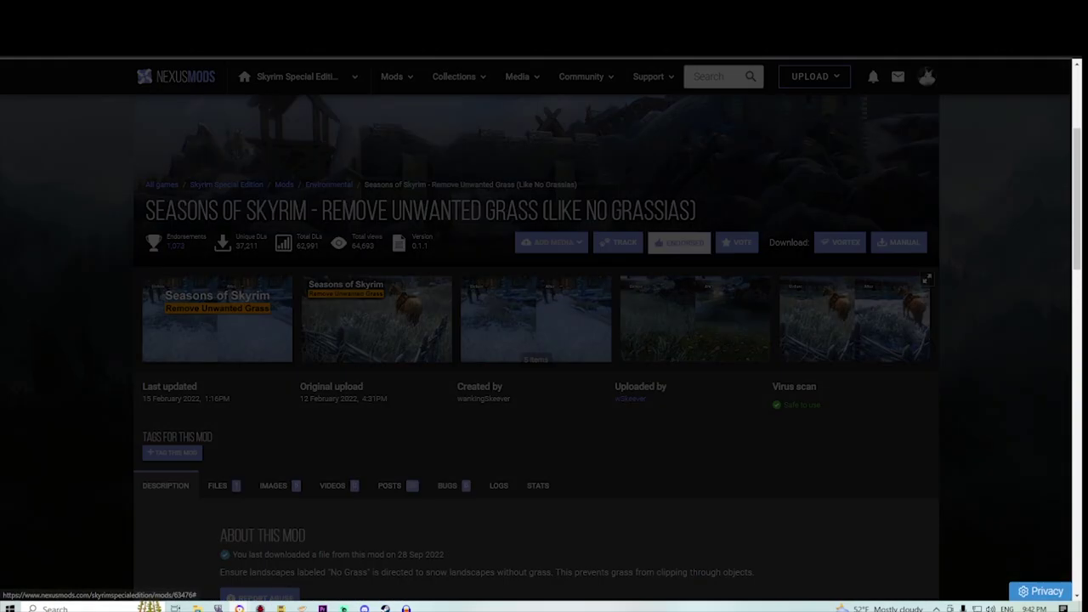
pyautogui.press('Left')
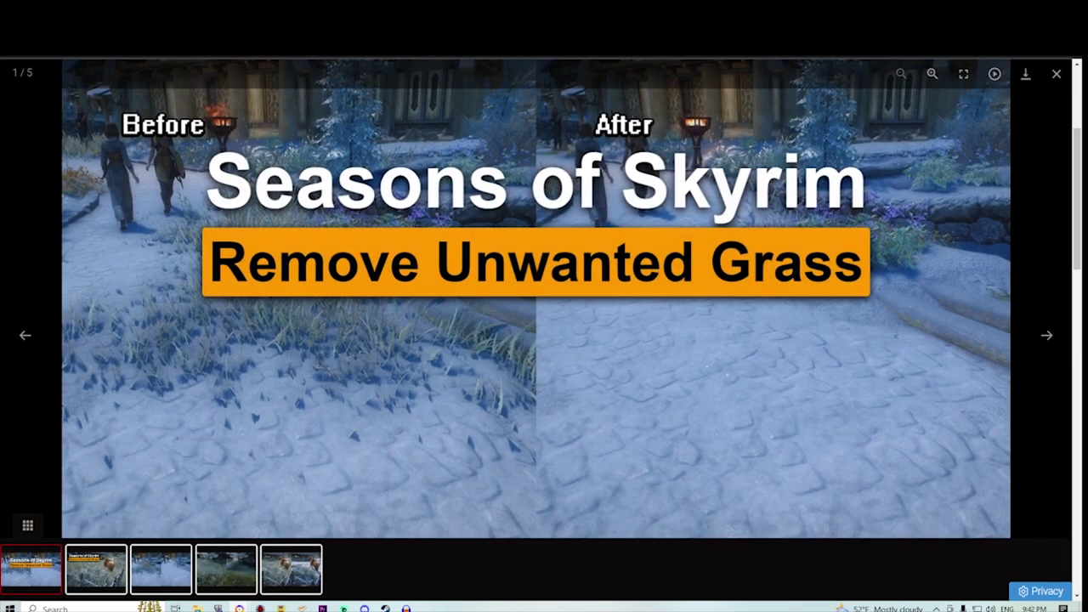
pyautogui.press('Right')
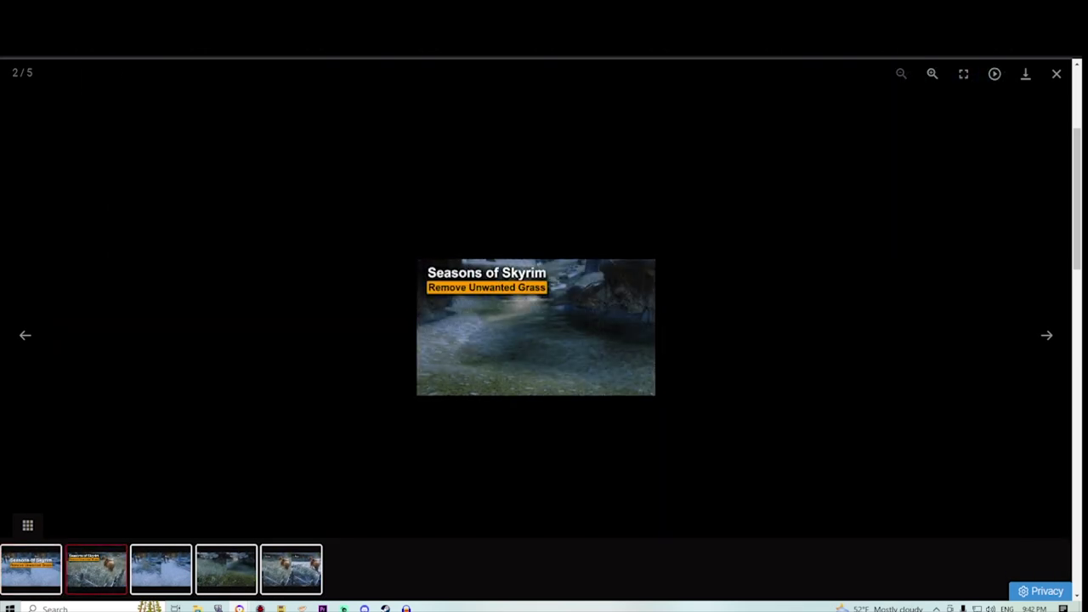
pyautogui.click(1056, 74)
# Show the Remove Unwanted Grass files and start the mod manager download of the main file, accepting its Seasons of Skyrim SKSE requirement.
pyautogui.scroll(-2, 535, 340)
pyautogui.click(223, 313)
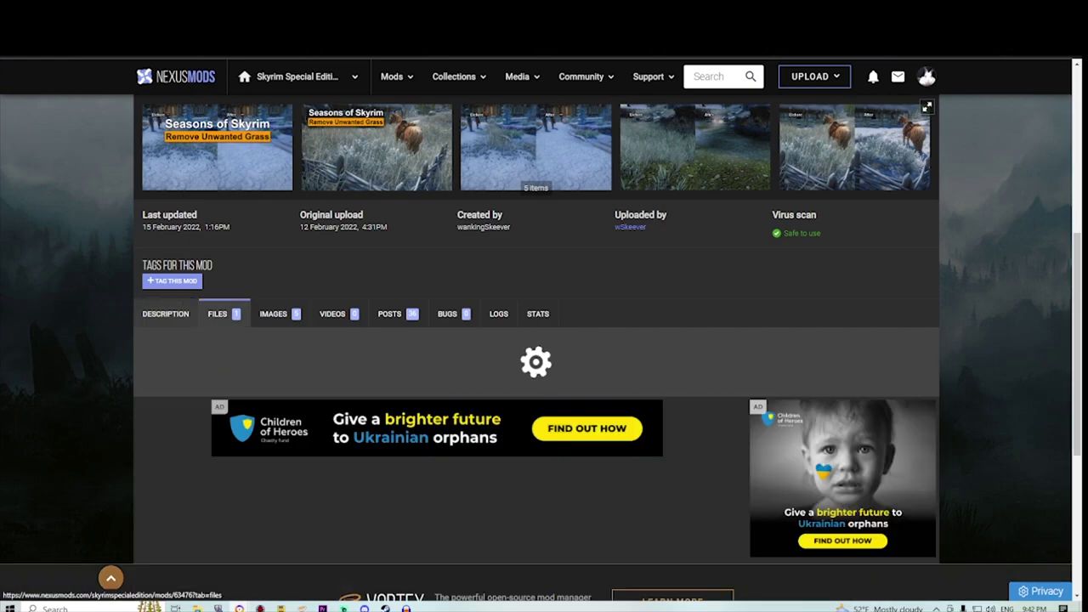
pyautogui.scroll(-2, 246, 323)
pyautogui.click(290, 332)
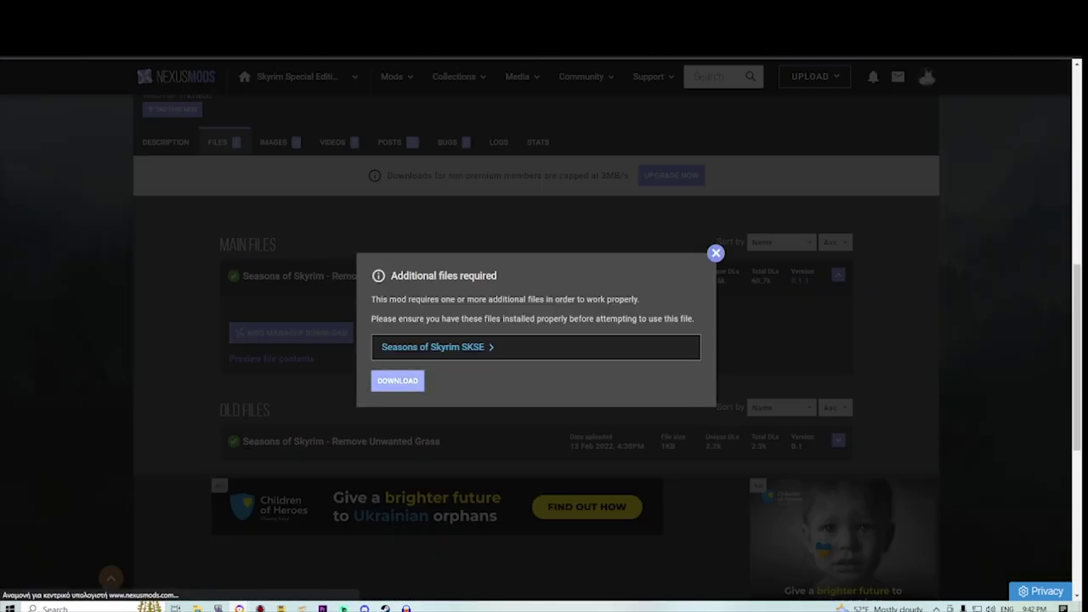
pyautogui.click(397, 380)
pyautogui.click(582, 442)
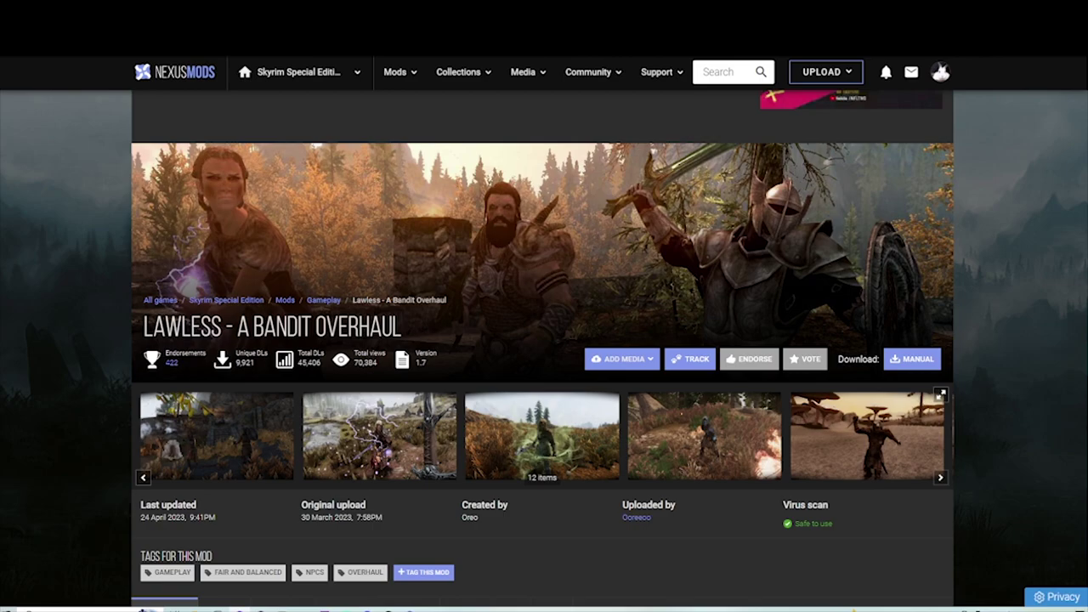
# Review the Lawless - A Bandit Overhaul description and browse through its gallery images.
pyautogui.scroll(-4, 542, 349)
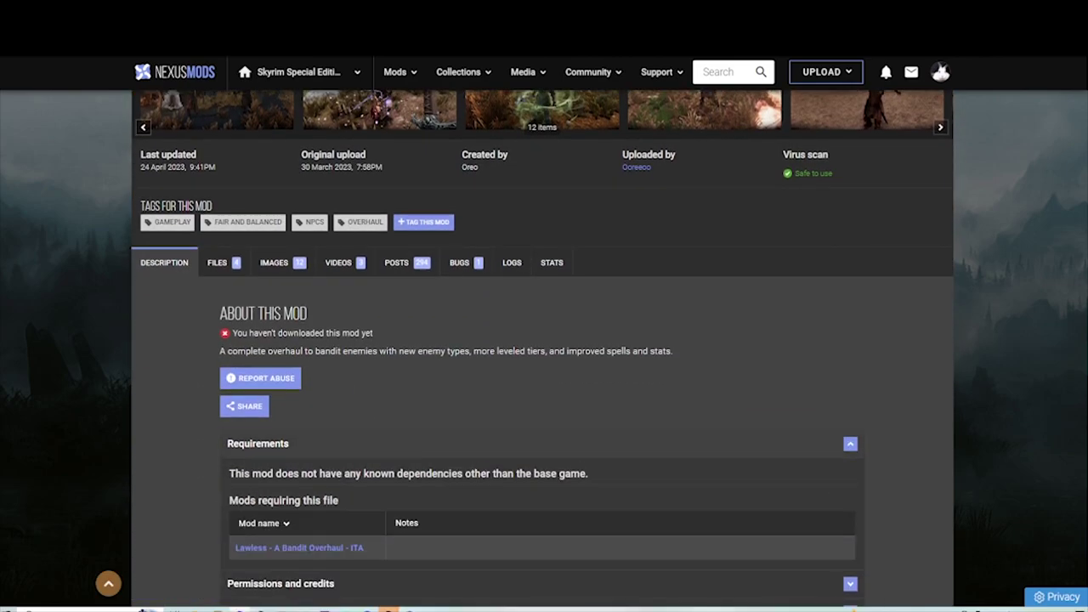
pyautogui.scroll(4, 542, 349)
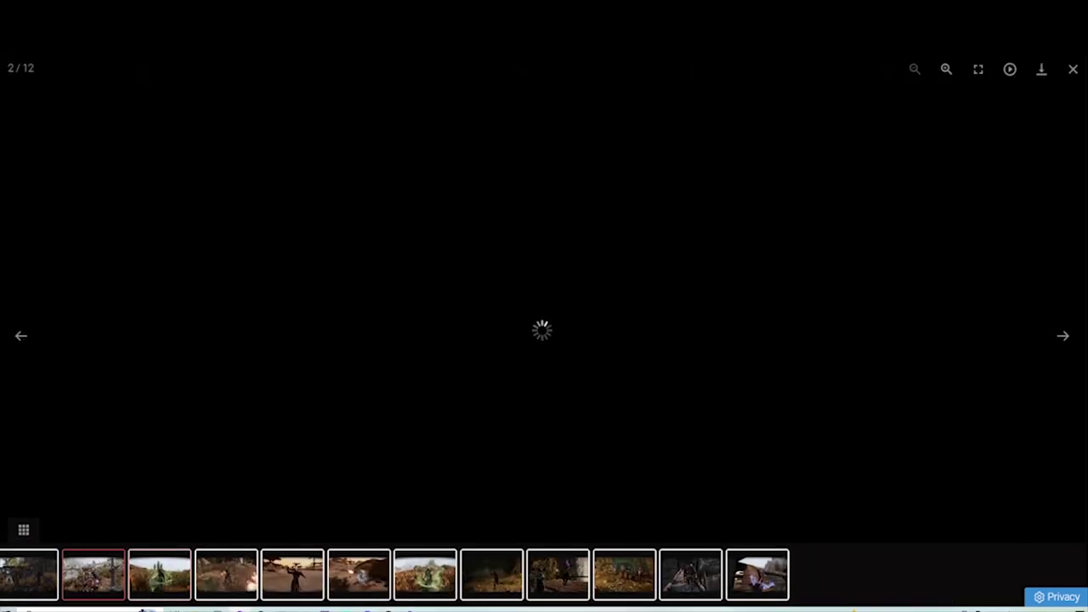
pyautogui.press('Right')
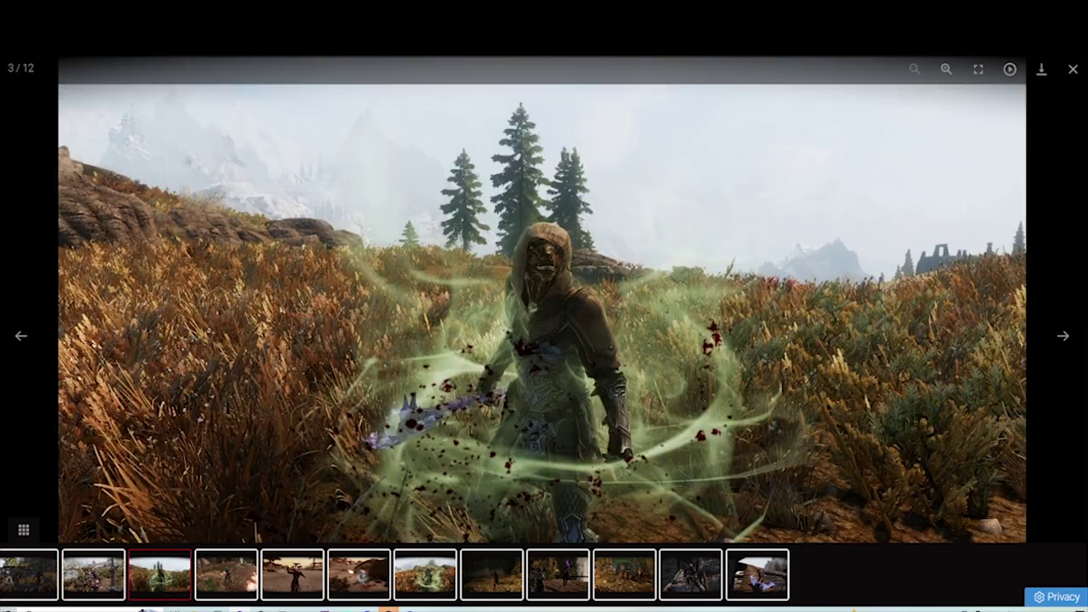
pyautogui.press('Right')
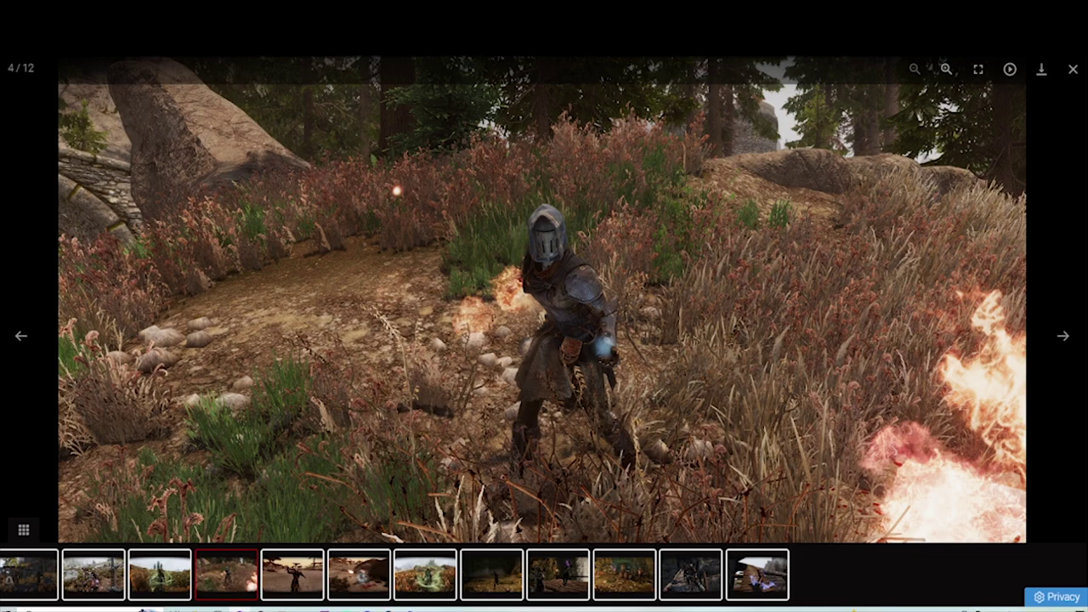
pyautogui.press('Right')
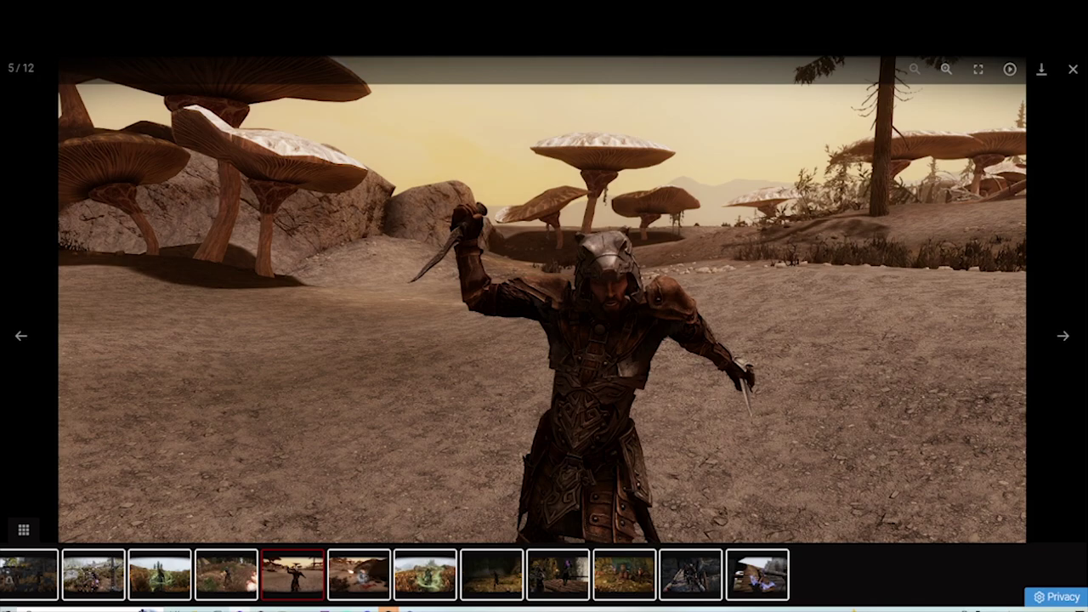
pyautogui.press('Right')
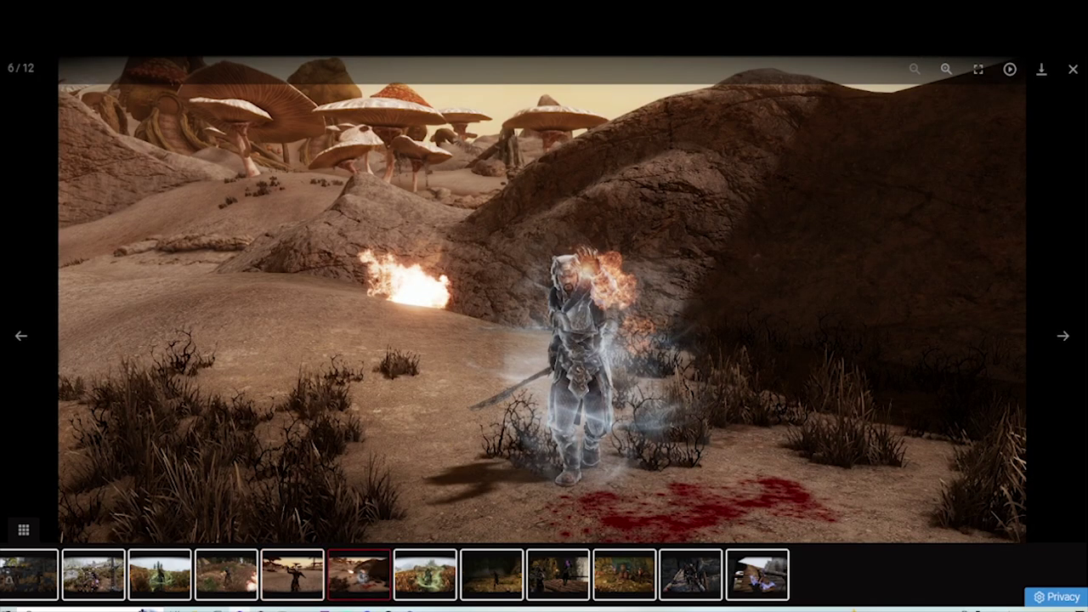
pyautogui.press('Right')
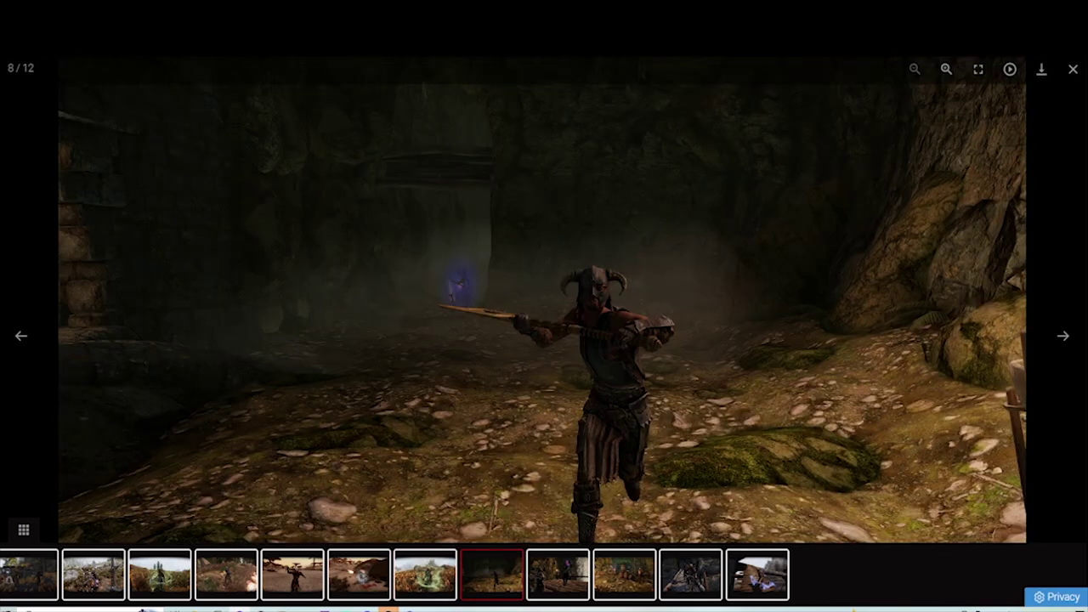
pyautogui.press('Right')
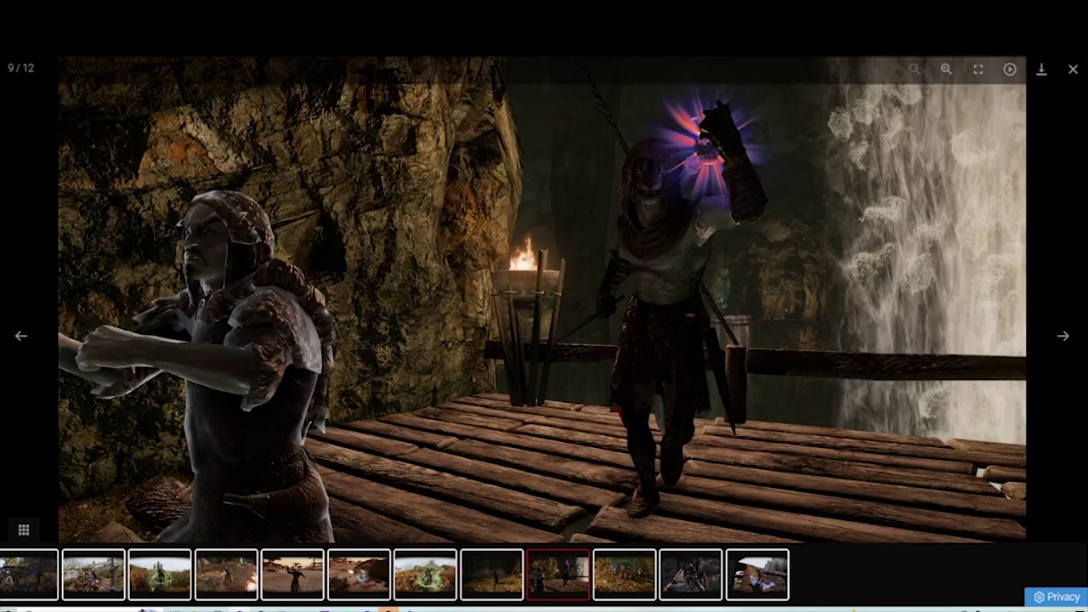
pyautogui.click(1072, 70)
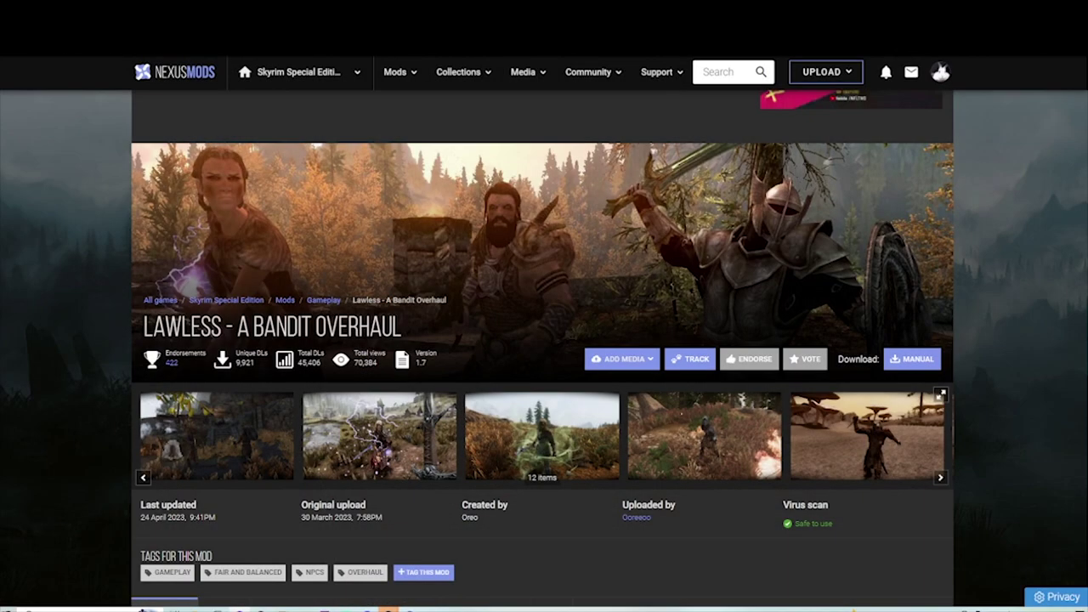
# Show the Lawless - A Bandit Overhaul files and examine the main foundation file and its addons.
pyautogui.scroll(-2, 542, 348)
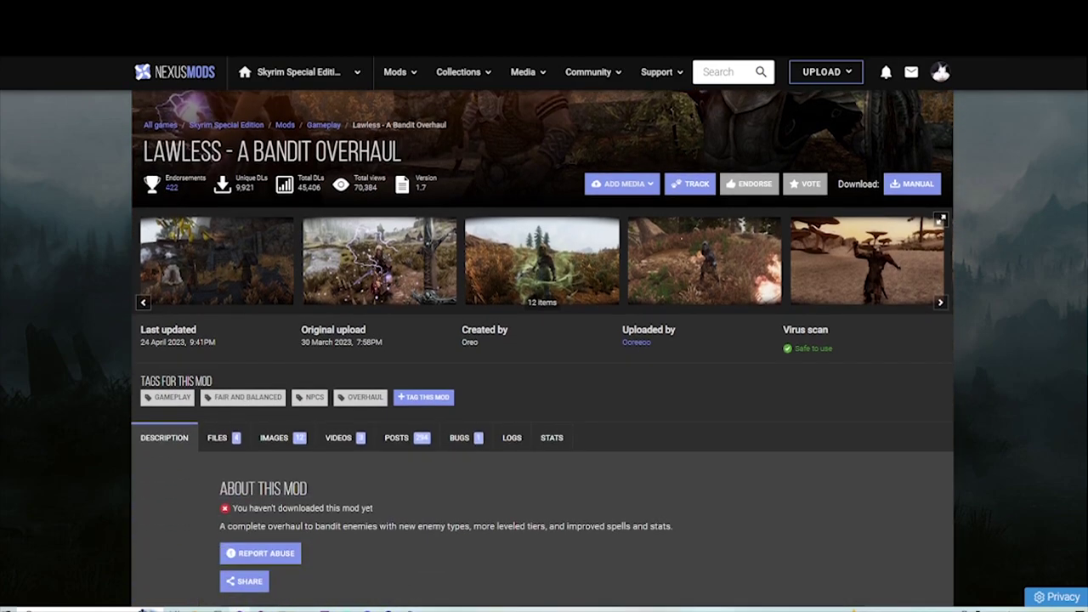
pyautogui.scroll(-2, 542, 349)
pyautogui.click(223, 320)
pyautogui.scroll(-3, 543, 348)
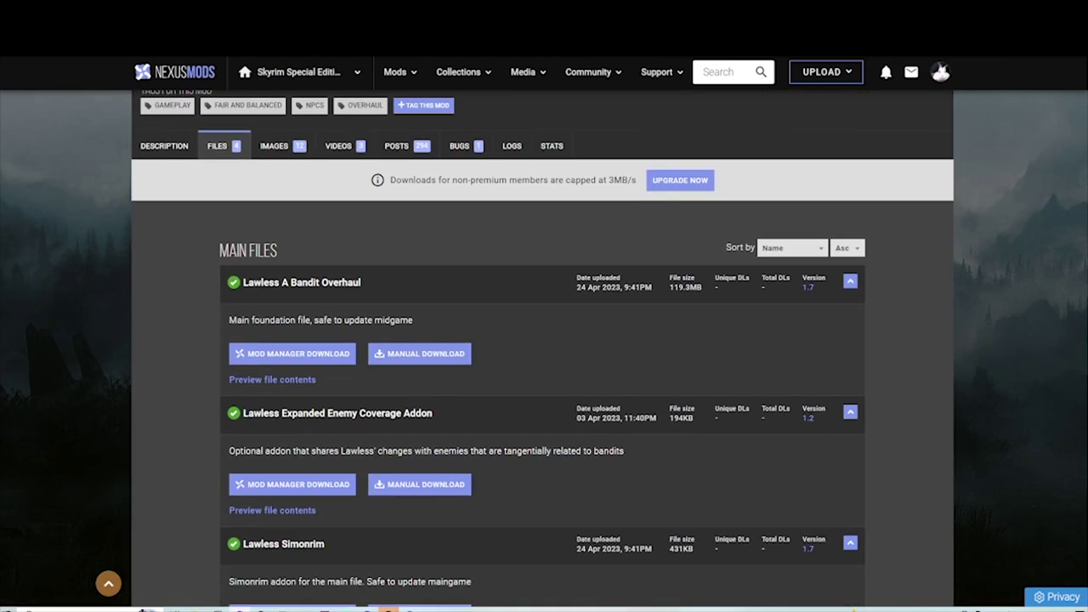
pyautogui.scroll(4, 544, 340)
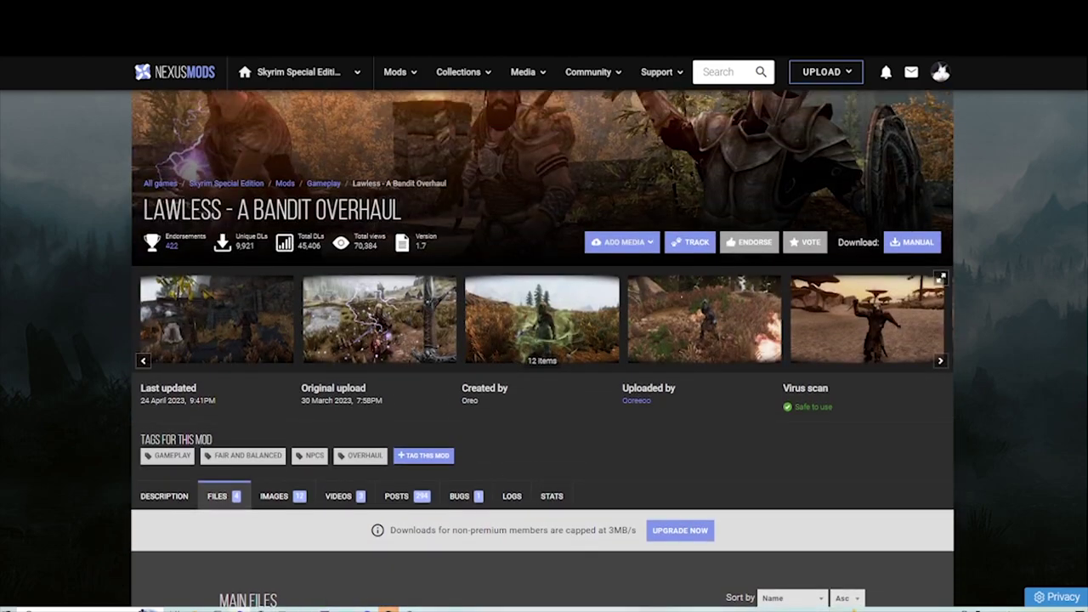
pyautogui.scroll(-5, 544, 340)
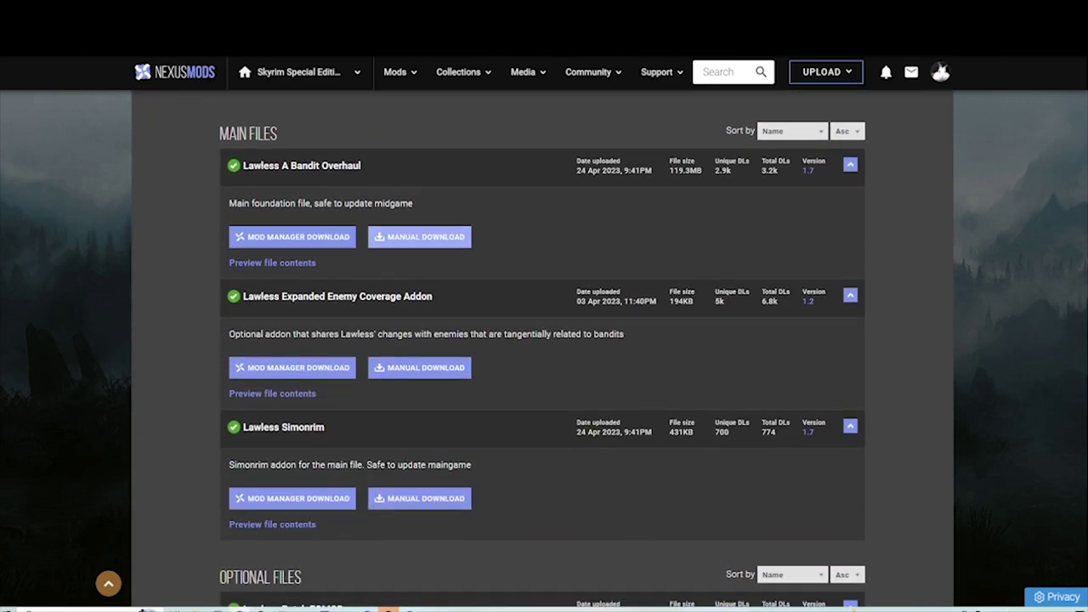
pyautogui.scroll(4, 544, 340)
pyautogui.scroll(3, 544, 340)
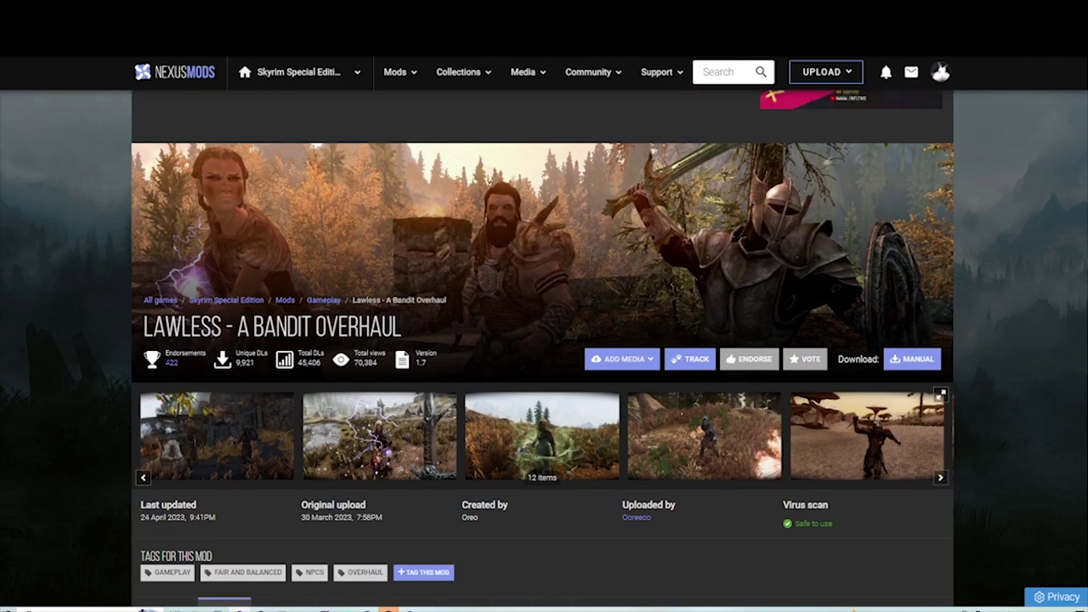
pyautogui.scroll(1, 544, 340)
pyautogui.scroll(-2, 544, 340)
pyautogui.scroll(1, 544, 340)
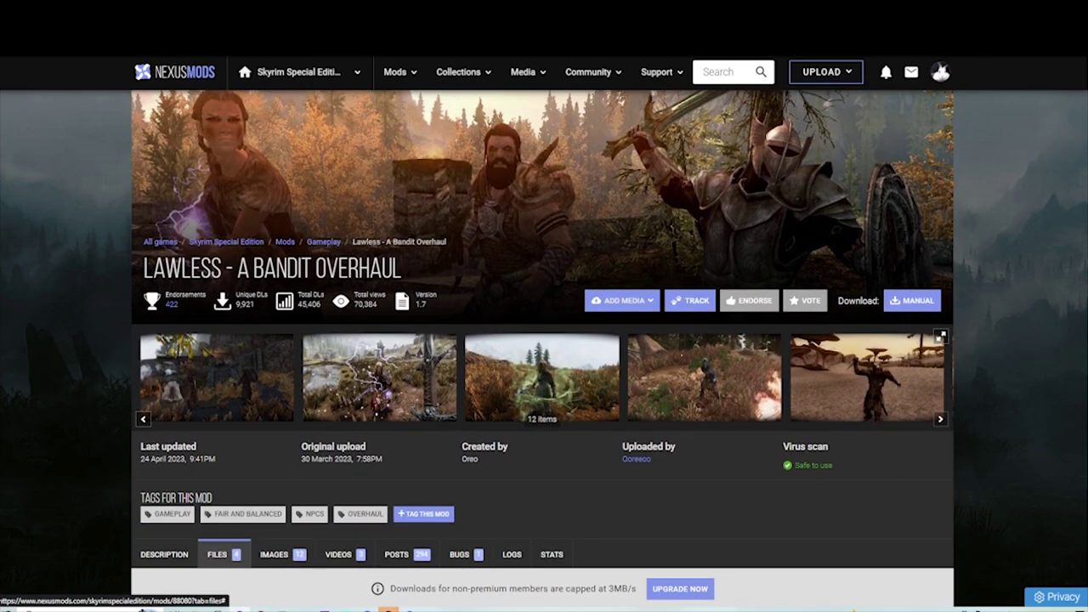
pyautogui.scroll(2, 544, 340)
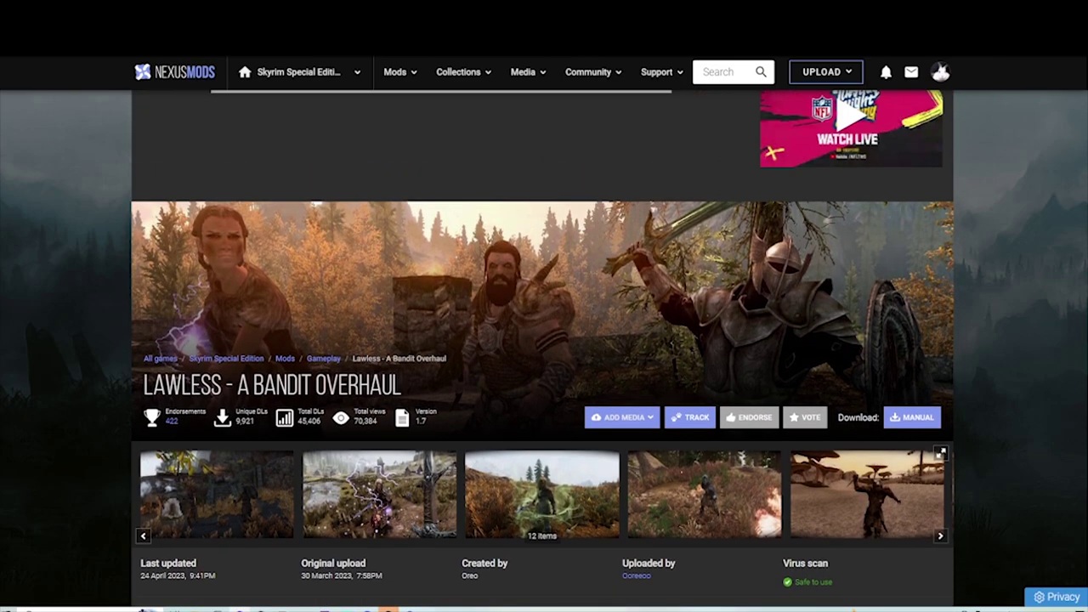
pyautogui.scroll(-3, 544, 340)
pyautogui.scroll(3, 544, 340)
pyautogui.scroll(-8, 544, 340)
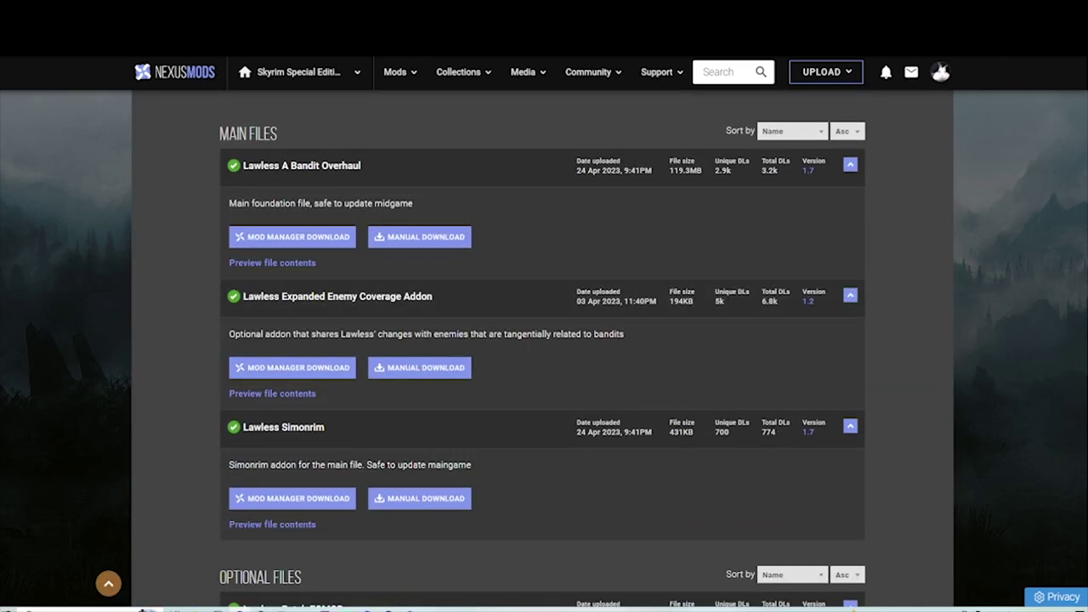
# Highlight the Expanded Enemy Coverage Addon name and start the mod manager download of the Lawless A Bandit Overhaul main file.
pyautogui.scroll(1, 544, 340)
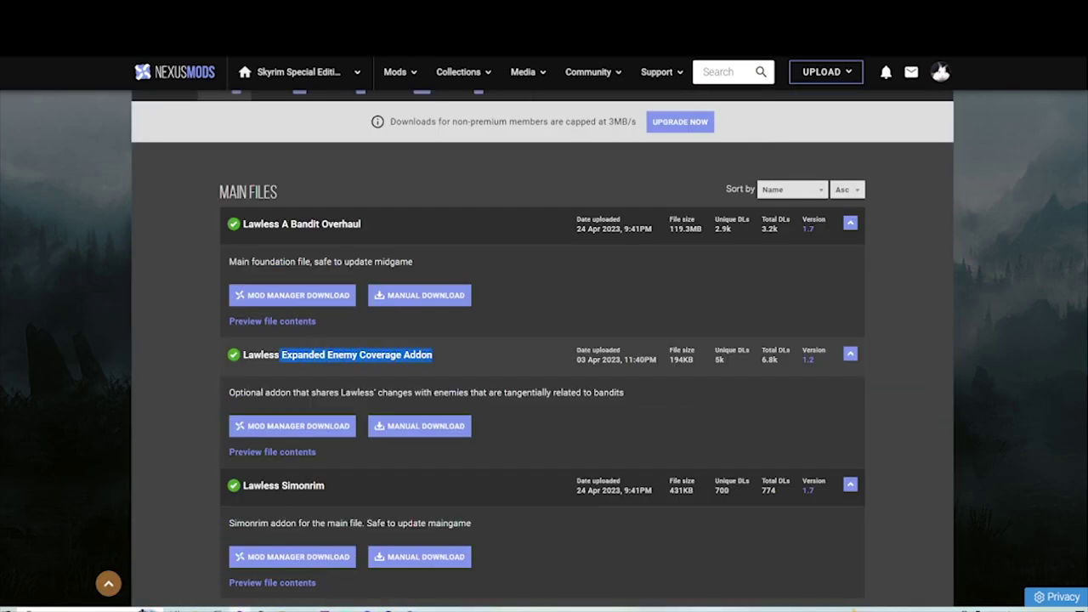
pyautogui.moveTo(281, 354)
pyautogui.mouseDown()
pyautogui.moveTo(401, 355)
pyautogui.moveTo(293, 354)
pyautogui.mouseUp()
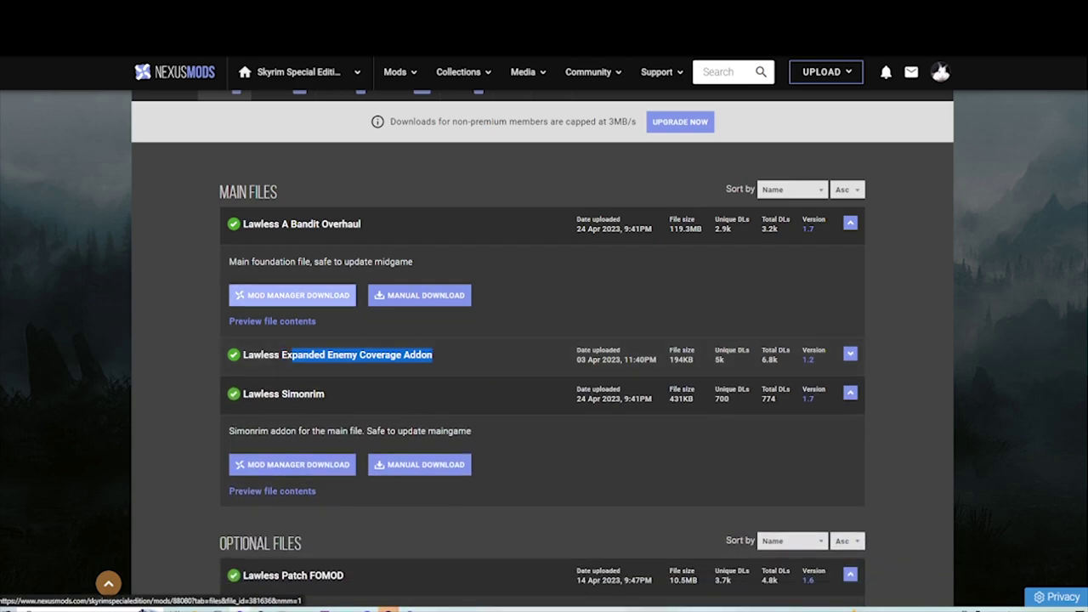
pyautogui.click(292, 295)
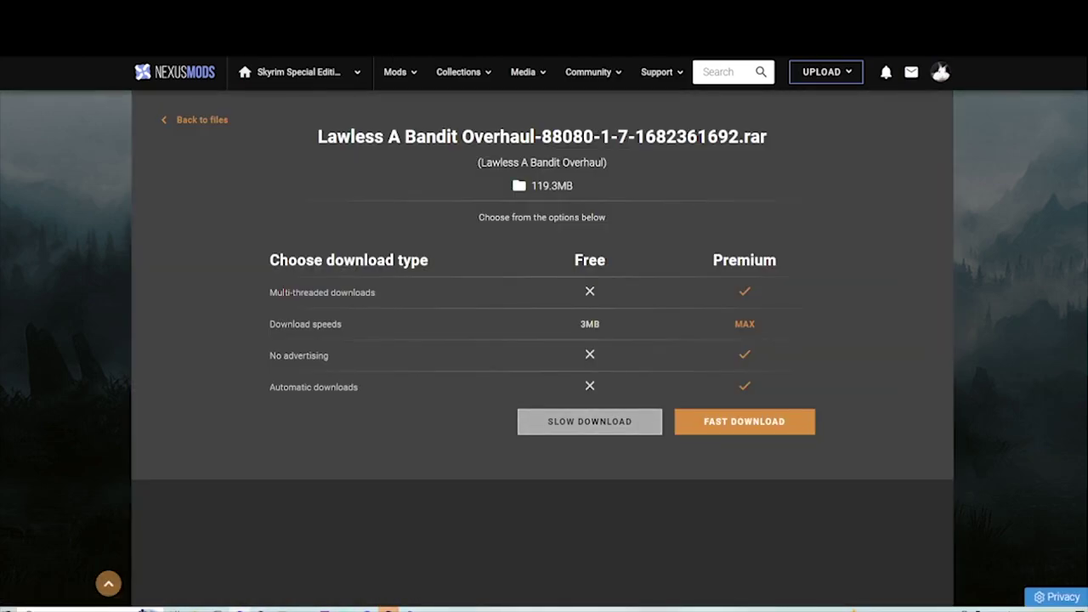
# Show the Mfg Fix files and examine the main MfgFix and MfgFix VR files and the optional MCM file.
pyautogui.scroll(4, 292, 295)
pyautogui.click(222, 304)
pyautogui.scroll(-4, 285, 299)
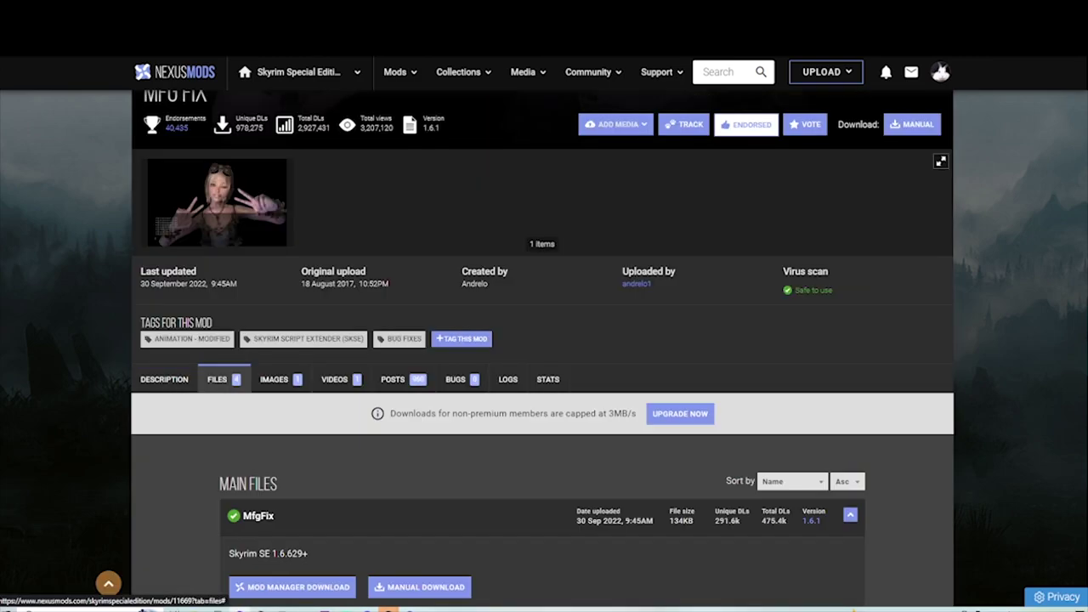
pyautogui.click(108, 583)
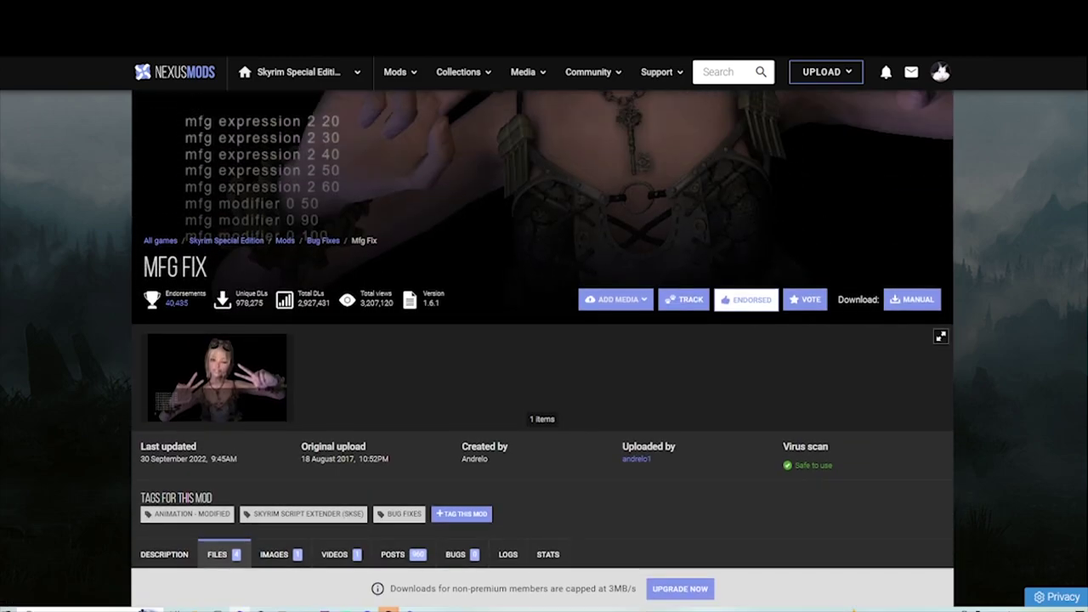
pyautogui.scroll(-3, 543, 349)
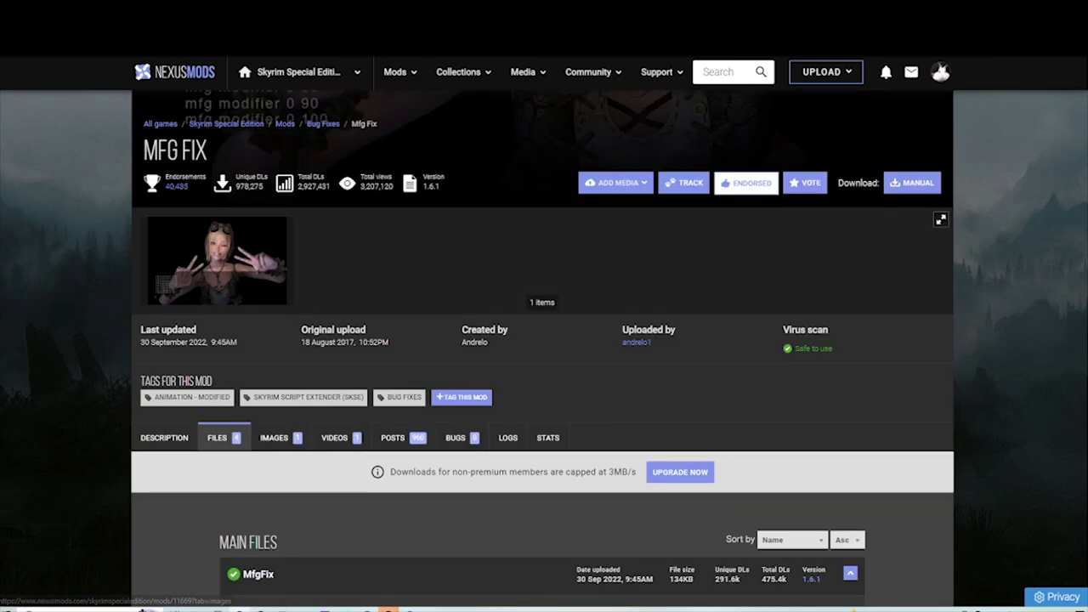
pyautogui.scroll(-5, 544, 348)
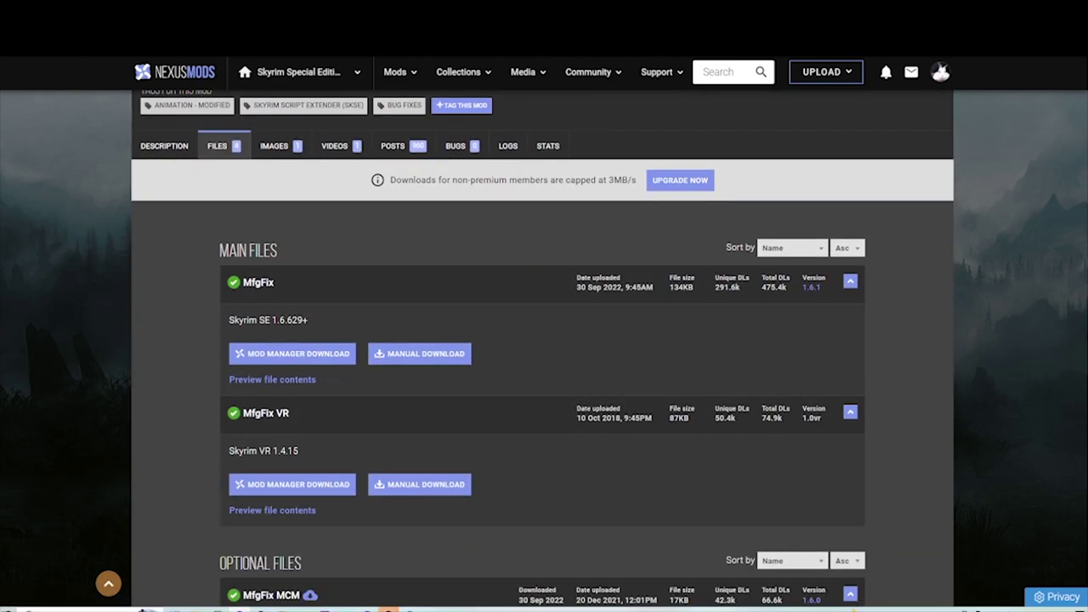
pyautogui.scroll(-2, 544, 349)
pyautogui.scroll(3, 544, 348)
pyautogui.scroll(-3, 544, 348)
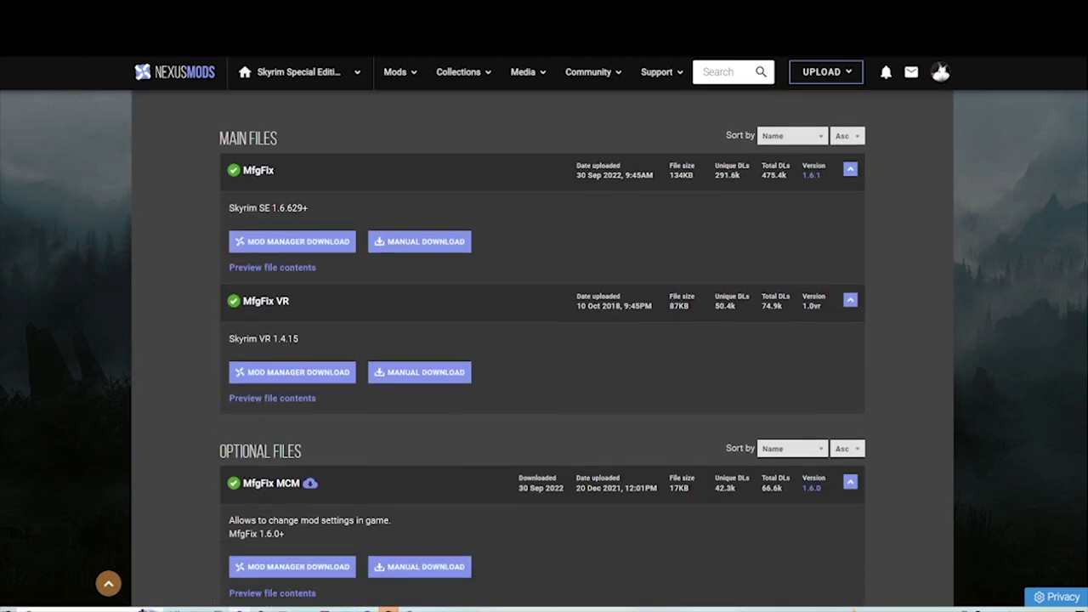
# Start the slow mod manager download of the old MfgFix 1.5.4 file for Skyrim SE 1.5.97, accepting its Address Library and SKSE requirements.
pyautogui.scroll(-8, 292, 443)
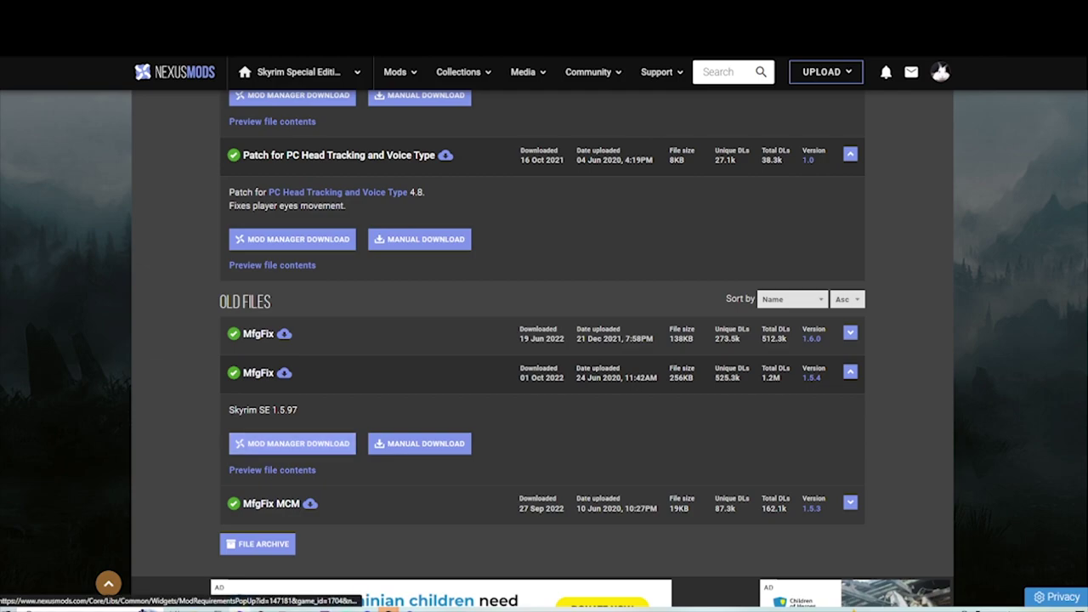
pyautogui.click(291, 443)
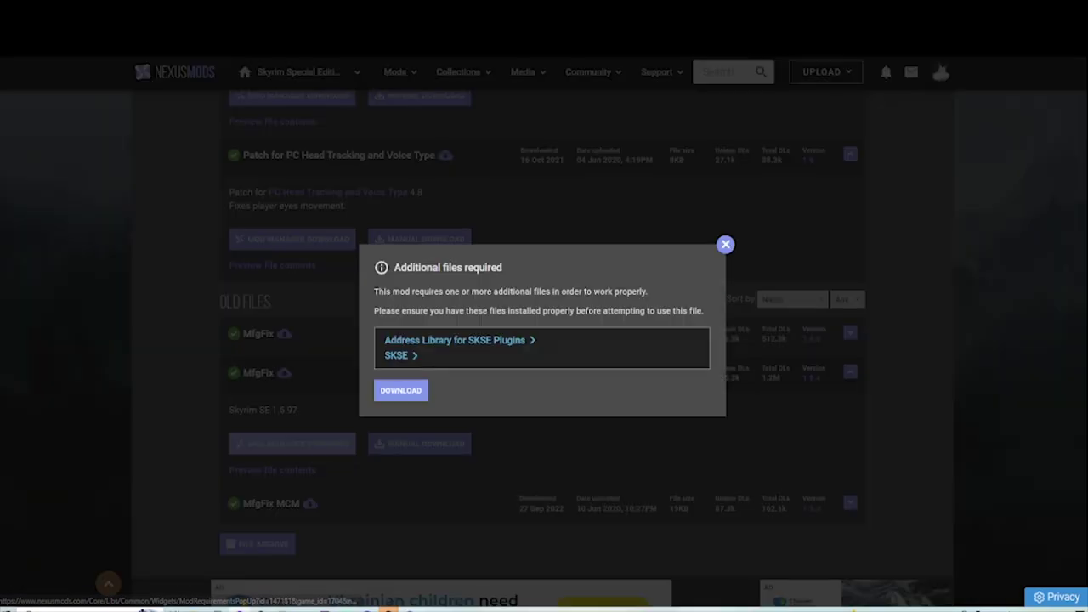
pyautogui.click(400, 390)
pyautogui.click(589, 422)
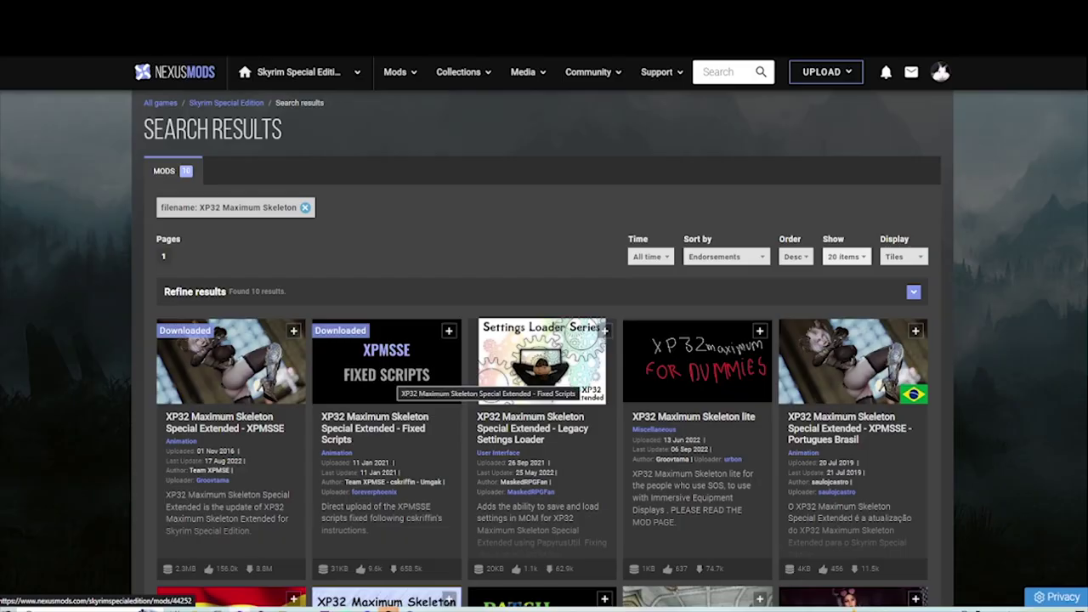
# Open XP32 Maximum Skeleton Special Extended - Fixed Scripts from the search results and show its files.
pyautogui.click(393, 375)
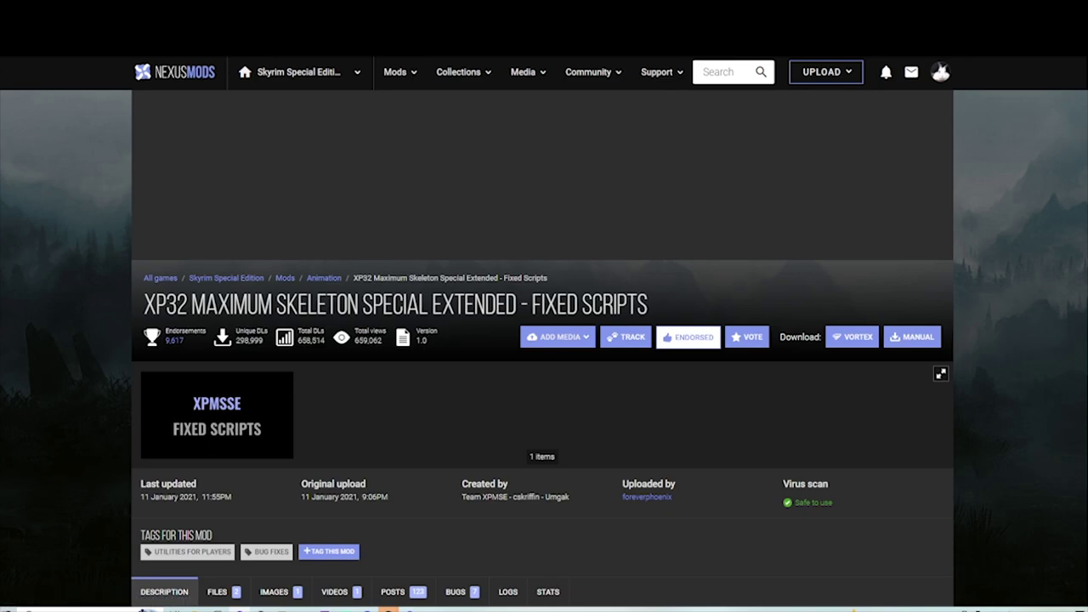
pyautogui.scroll(-5, 392, 376)
pyautogui.click(393, 366)
pyautogui.click(393, 365)
pyautogui.click(224, 183)
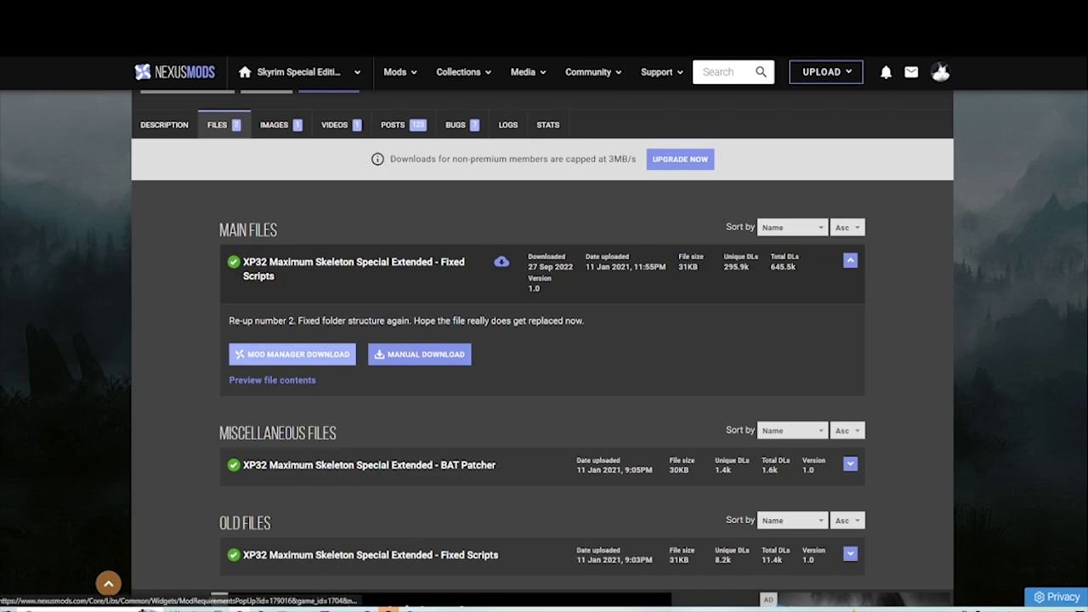
# Start the slow mod manager download of the XP32 Fixed Scripts main file, accepting its XPMSSE requirement.
pyautogui.click(292, 353)
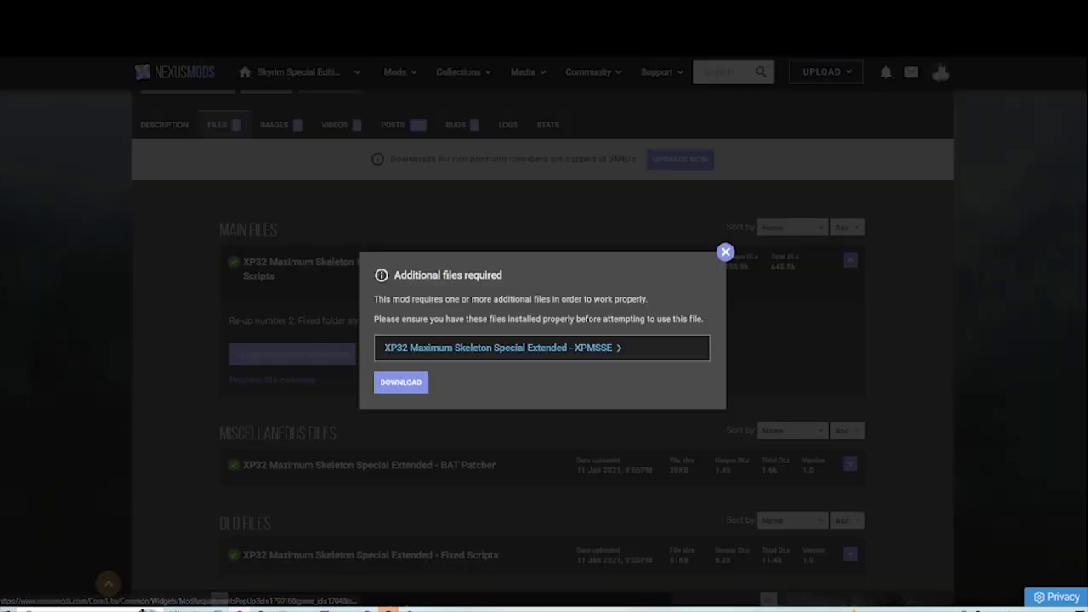
pyautogui.click(401, 383)
pyautogui.click(587, 445)
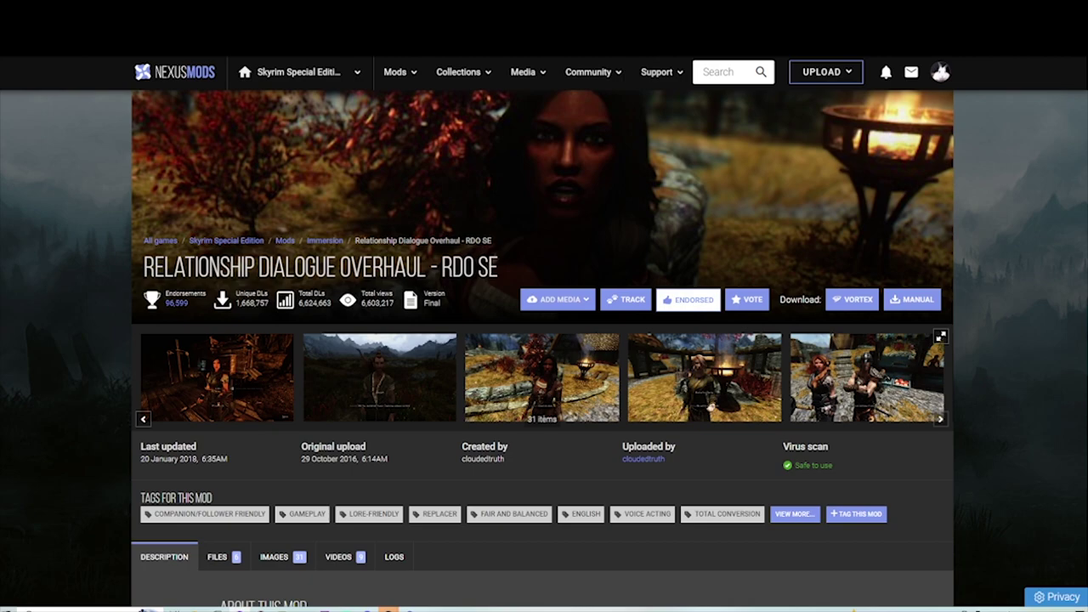
# Highlight the Relationship Dialogue Overhaul - RDO SE title and review the mod's description and requirements.
pyautogui.moveTo(154, 268); pyautogui.dragTo(474, 267)
pyautogui.click(475, 267)
pyautogui.moveTo(499, 268); pyautogui.dragTo(154, 268)
pyautogui.scroll(-7, 544, 340)
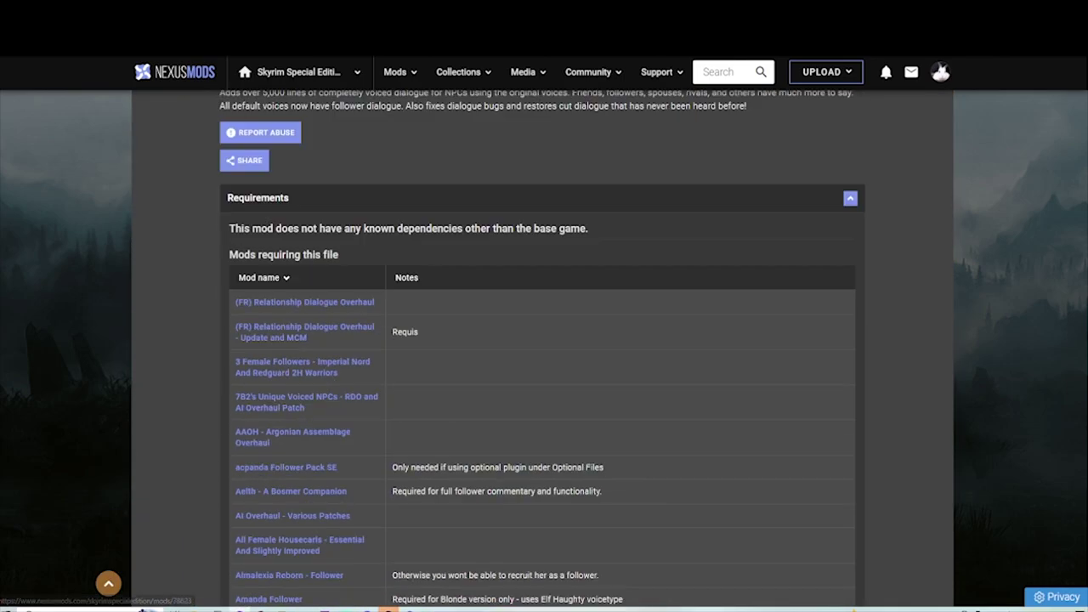
# Show the RDO SE files and examine the patches, highlighting the Extensible Follower Framework and Immersive Amazing Follower Tweaks names.
pyautogui.scroll(4, 544, 340)
pyautogui.click(223, 324)
pyautogui.scroll(-7, 255, 294)
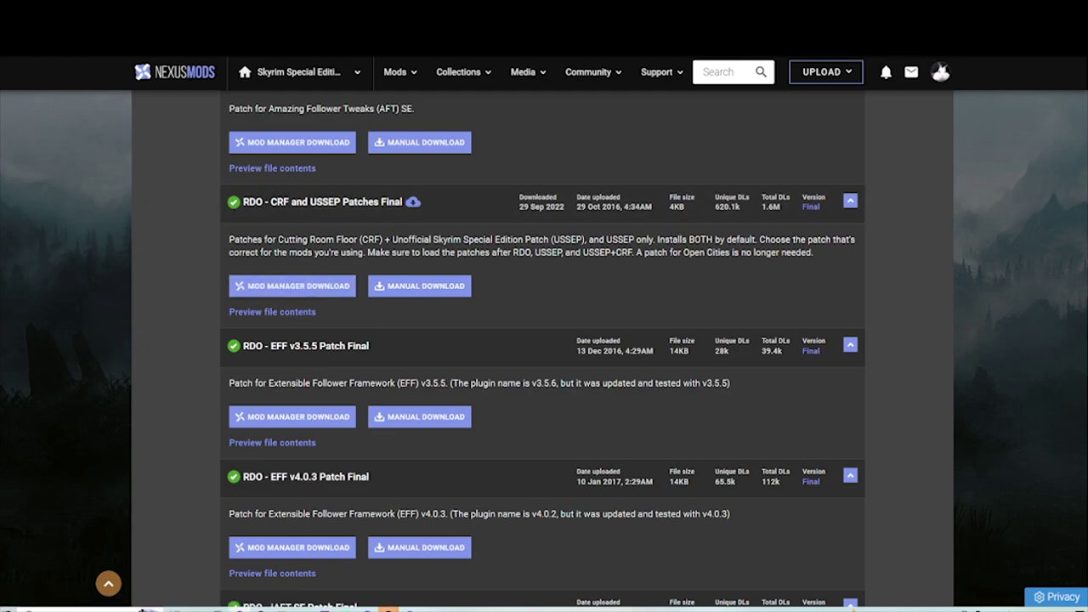
pyautogui.scroll(-1, 544, 340)
pyautogui.scroll(-3, 544, 340)
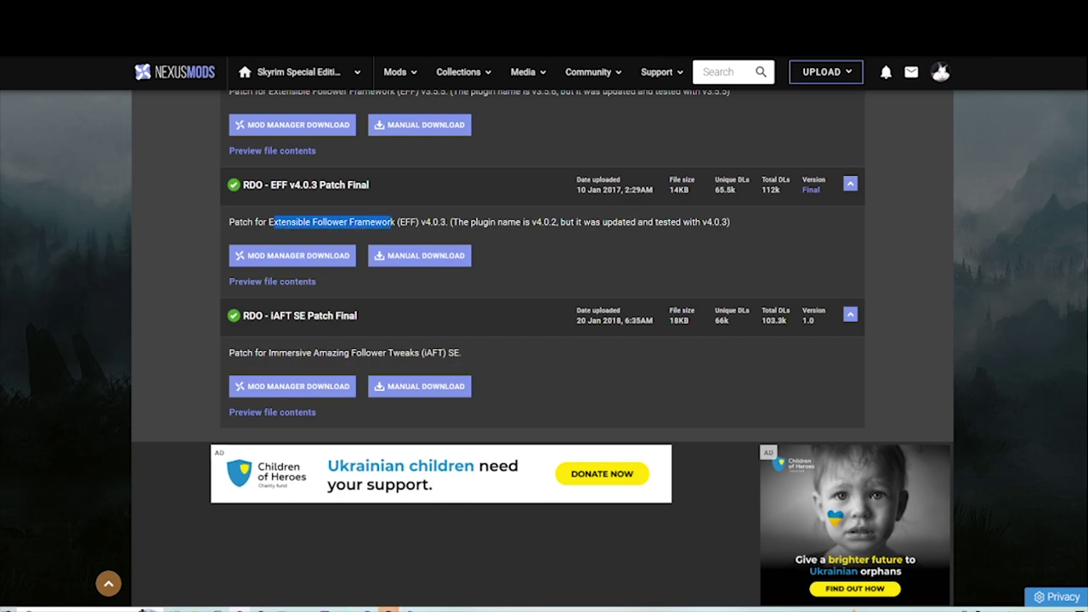
pyautogui.moveTo(267, 353); pyautogui.dragTo(352, 353)
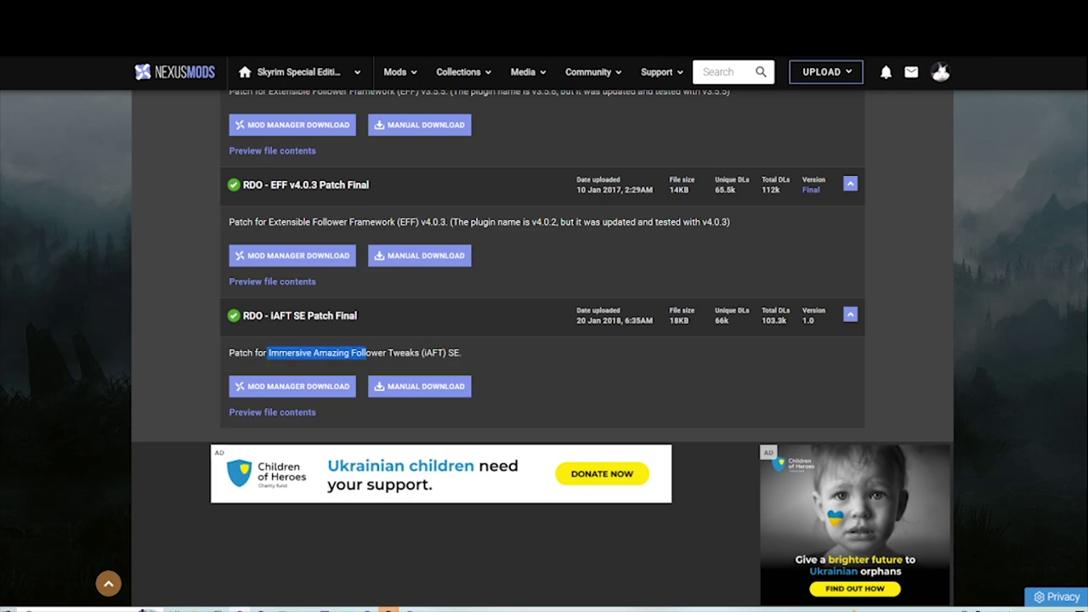
pyautogui.hotkey('ctrl', 'c')
pyautogui.hotkey('alt', 'Tab')
pyautogui.hotkey('ctrl', 'v')
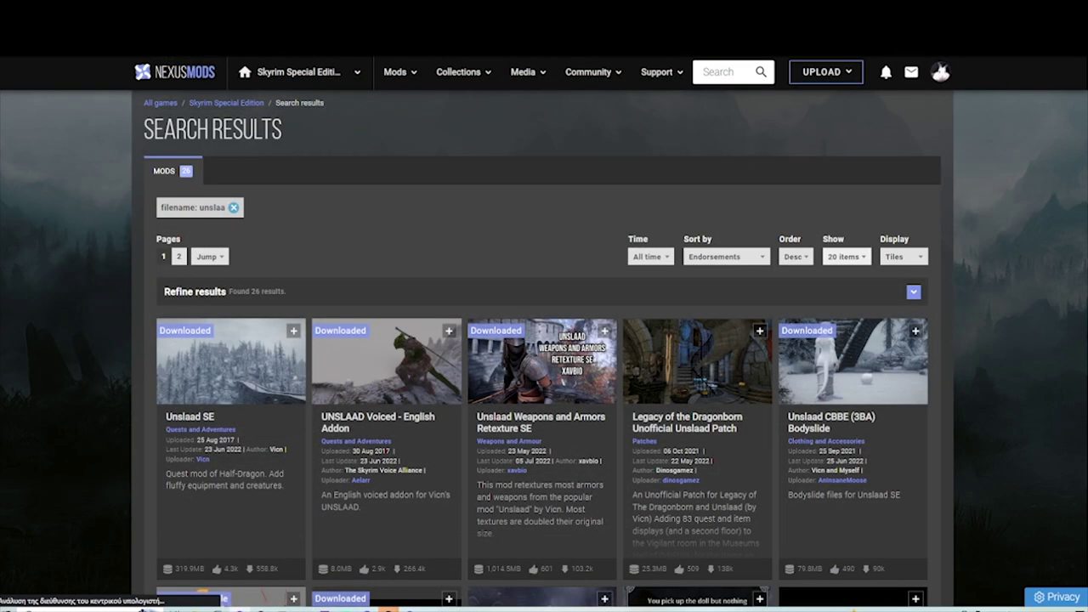
# Open Unslaad SE from the unslaa search results and review its images and short description.
pyautogui.moveTo(216, 417); pyautogui.dragTo(196, 417)
pyautogui.click(228, 417)
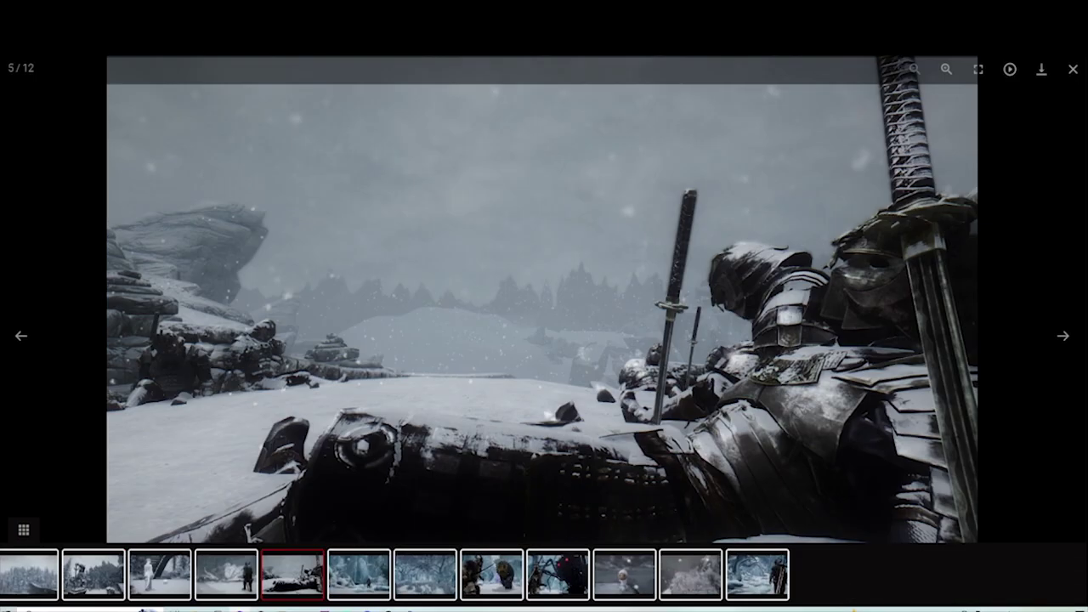
pyautogui.click(1073, 69)
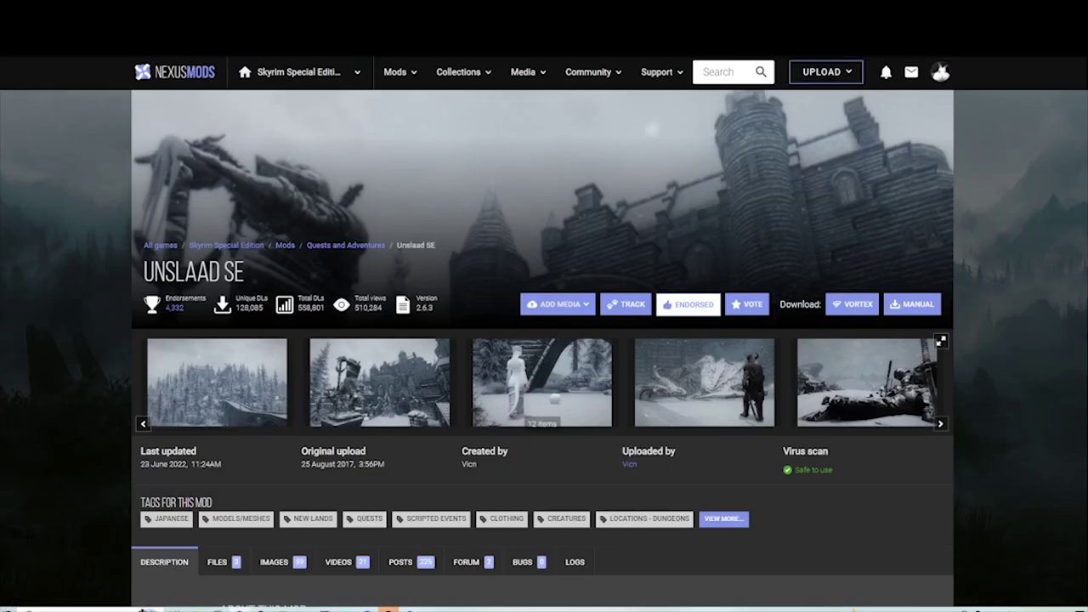
pyautogui.scroll(-3, 544, 340)
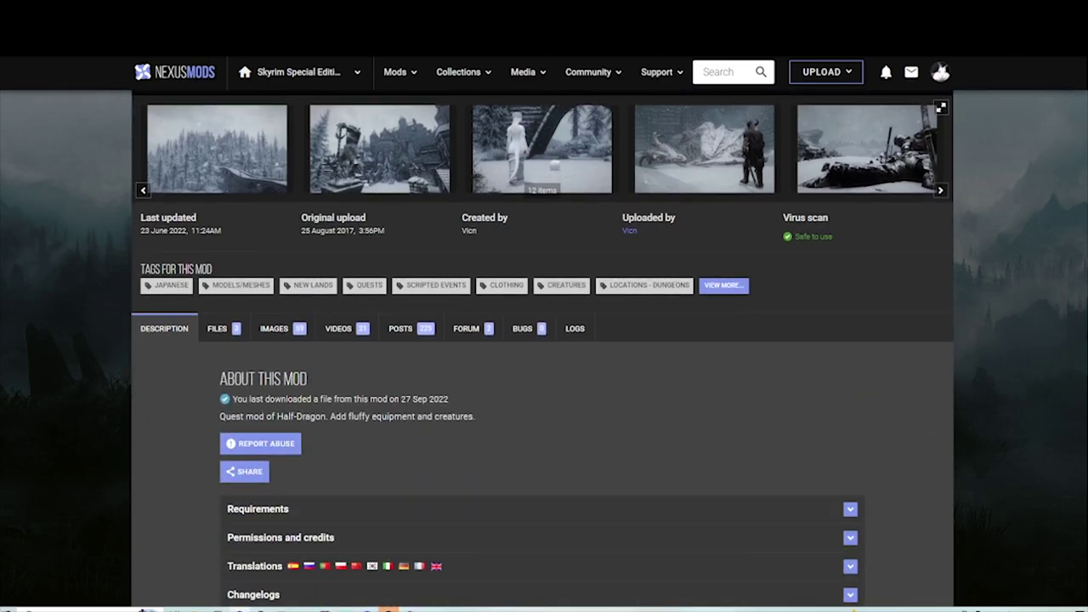
pyautogui.scroll(2, 544, 340)
# Browse through the Unslaad SE gallery images up to the last one and close the gallery.
pyautogui.click(705, 325)
pyautogui.press('Right')
pyautogui.press('Right')
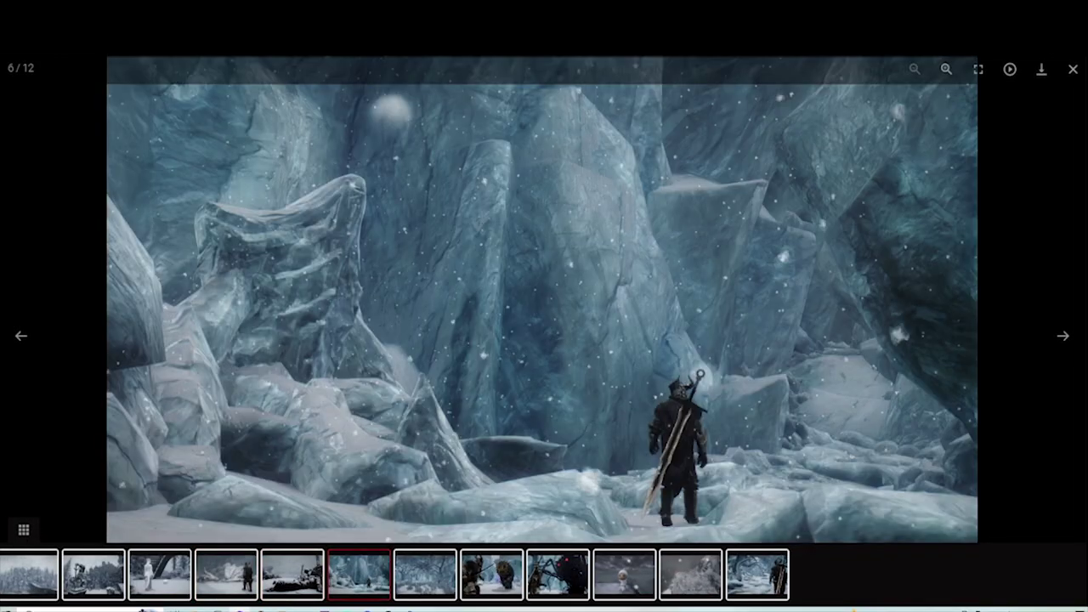
pyautogui.press('Right')
pyautogui.press('Right')
pyautogui.press('Right')
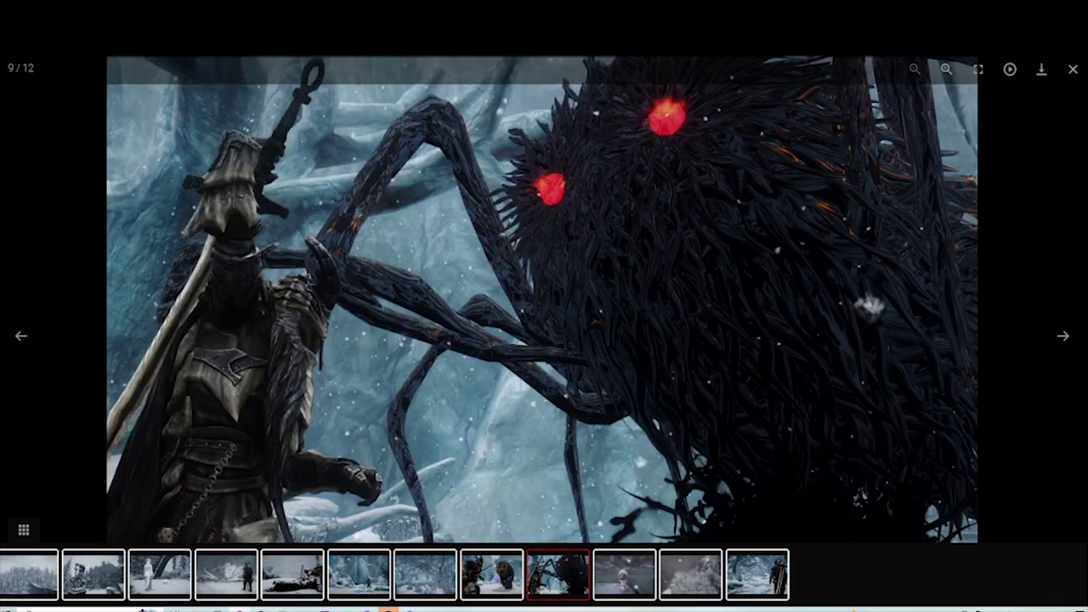
pyautogui.press('Right')
pyautogui.press('Right')
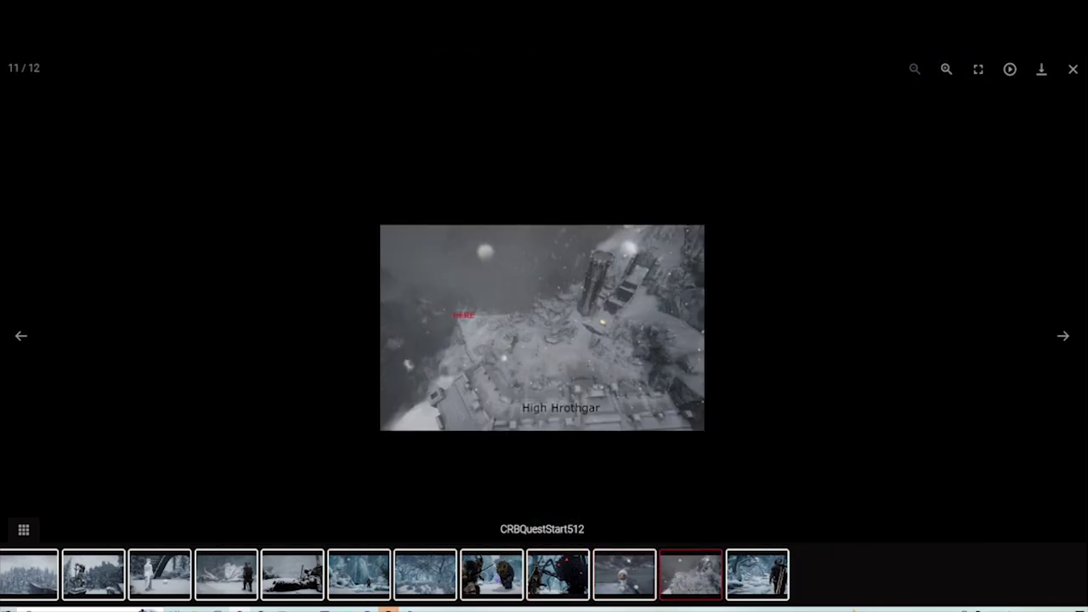
pyautogui.press('Right')
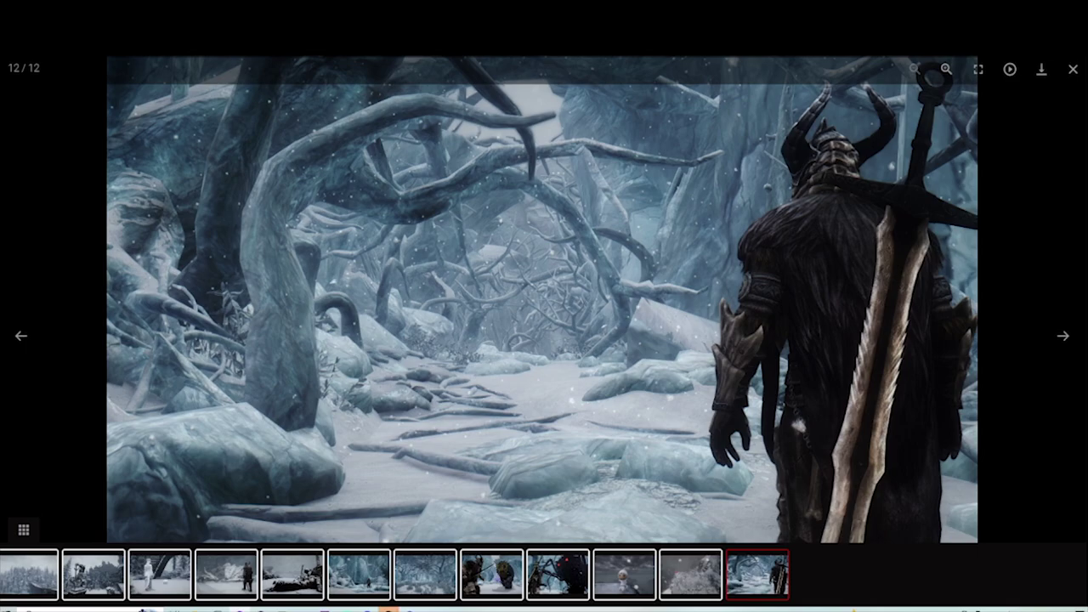
pyautogui.click(1073, 69)
# Show the Unslaad SE files and start the mod manager download of Unslaad SE v263, accepting its Fuz Ro D-oh and SkyUI requirements.
pyautogui.scroll(-3, 542, 340)
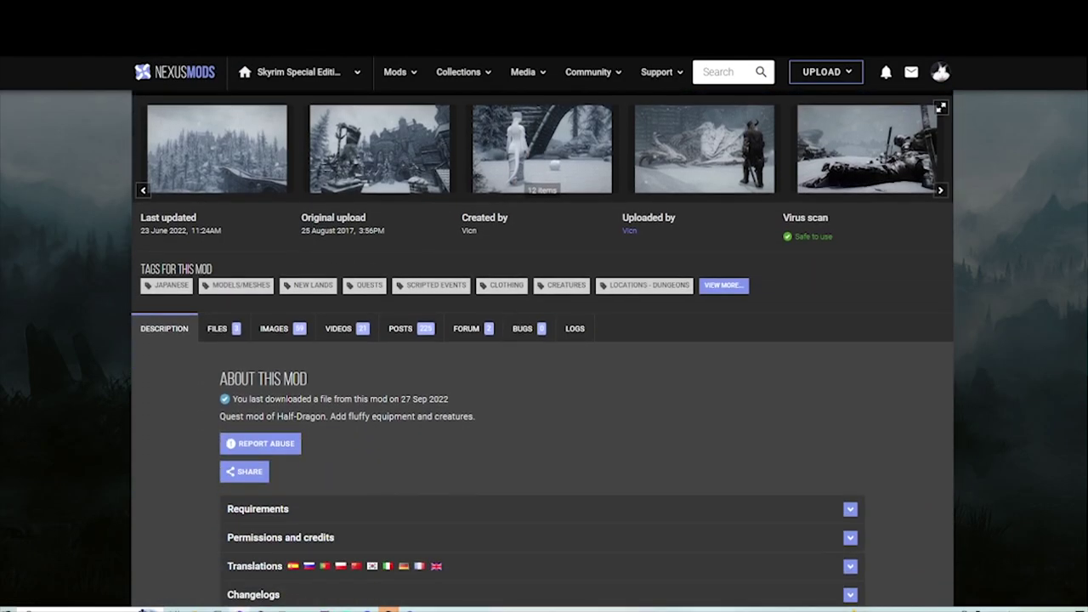
pyautogui.scroll(2, 542, 340)
pyautogui.scroll(2, 544, 340)
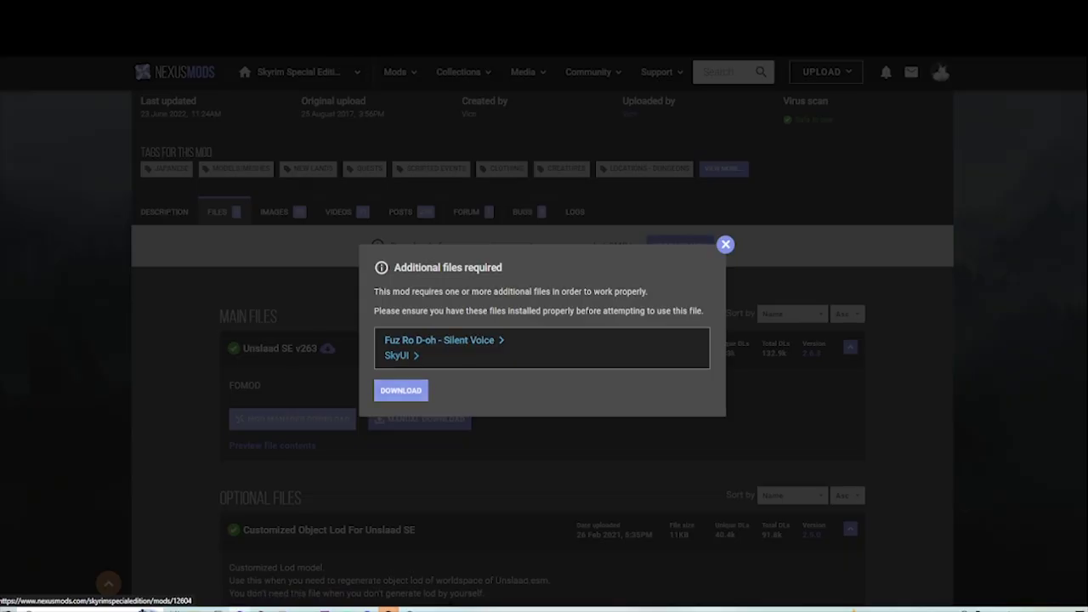
pyautogui.click(400, 390)
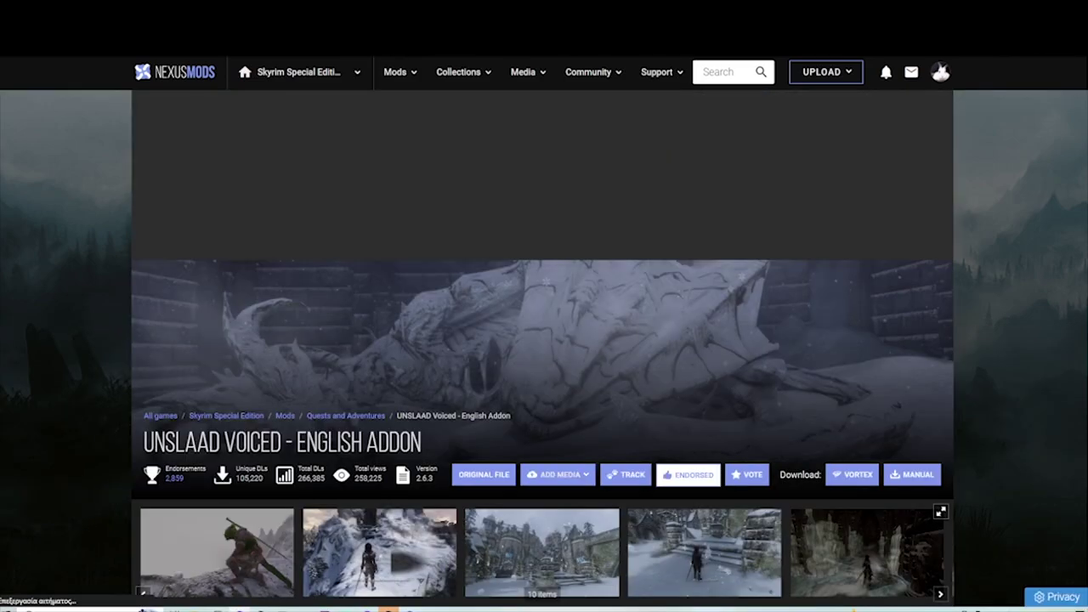
# Review the UNSLAAD Voiced - English Addon description and its requirements.
pyautogui.scroll(-5, 544, 340)
pyautogui.scroll(-2, 545, 340)
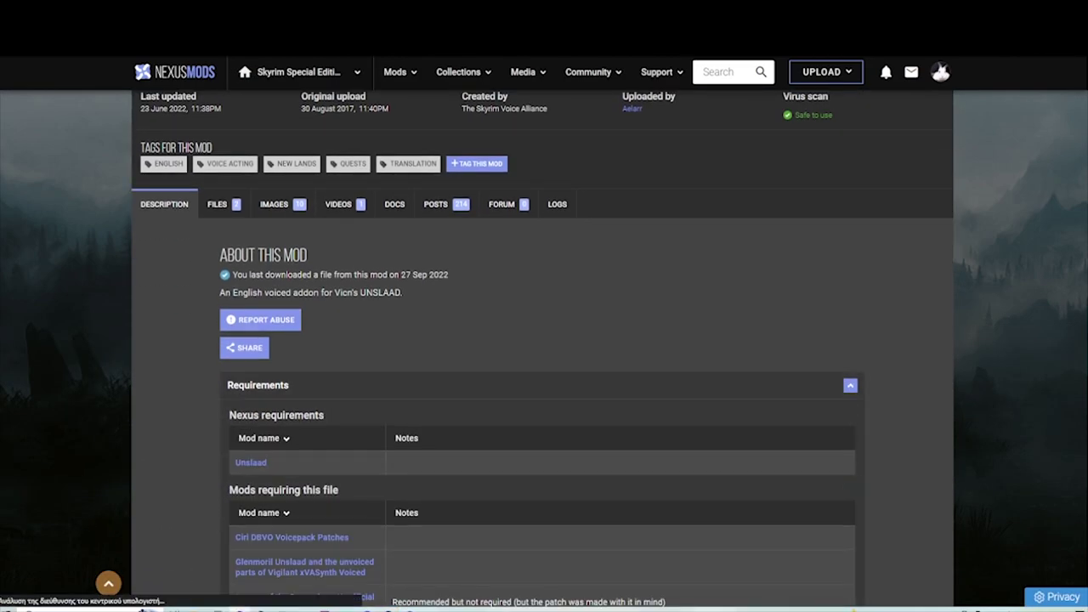
pyautogui.scroll(-2, 228, 204)
pyautogui.scroll(2, 228, 204)
# Show the English Addon files and start the mod manager download of the Unslaad Voiced - English Addon main file, accepting its requirements.
pyautogui.click(224, 204)
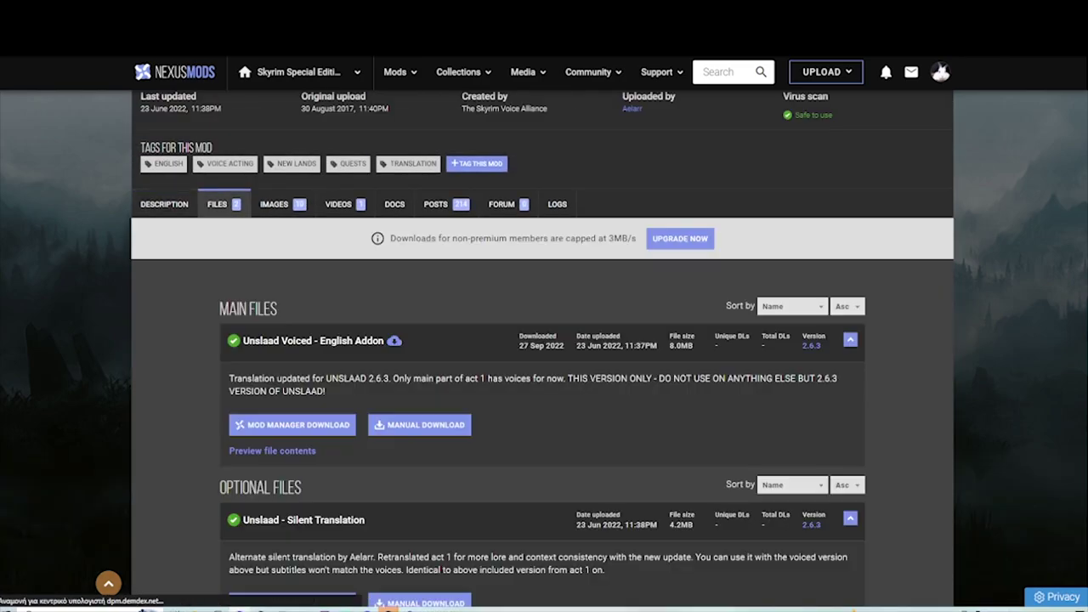
pyautogui.scroll(-2, 544, 340)
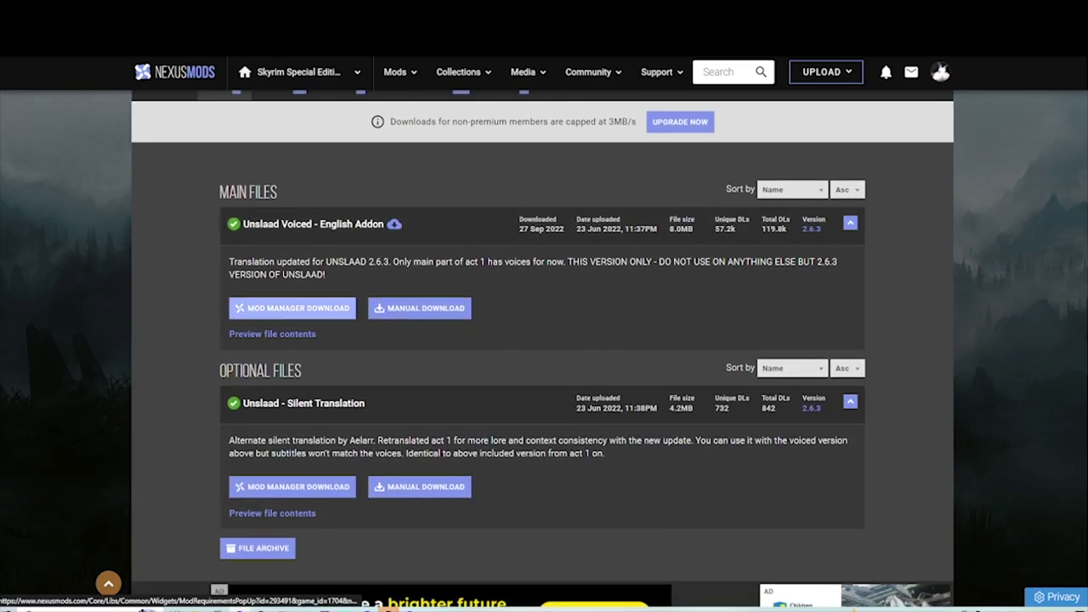
pyautogui.click(292, 309)
pyautogui.click(401, 381)
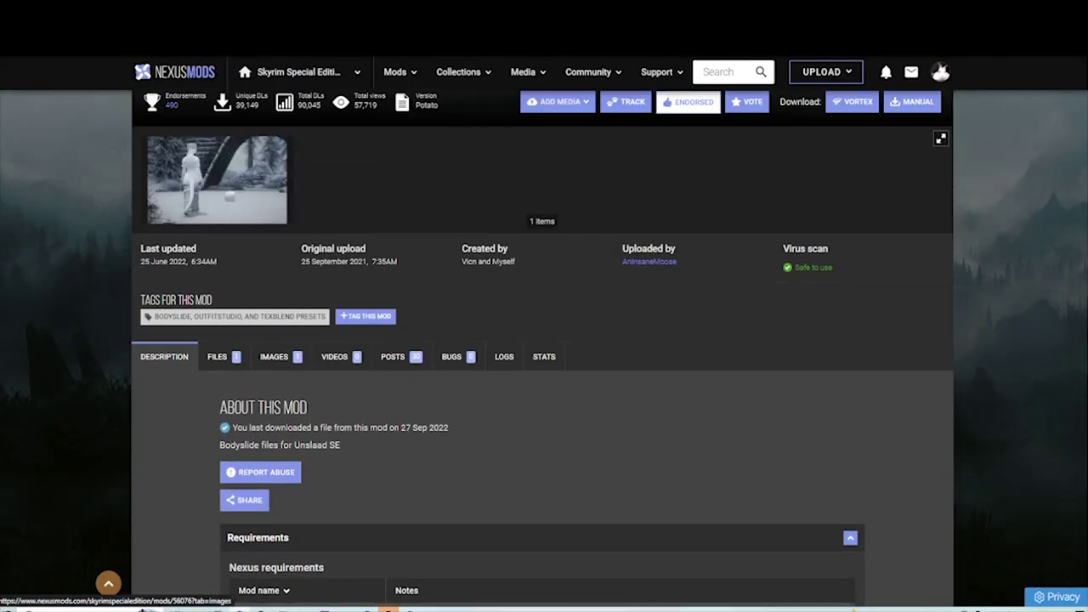
# Show the Unslaad CBBE (3BA) Bodyslide files and start the mod manager download of the Unslaad 3BA Bodyslide main file.
pyautogui.scroll(3, 277, 357)
pyautogui.click(221, 533)
pyautogui.scroll(-4, 221, 533)
pyautogui.scroll(-2, 544, 340)
pyautogui.click(291, 365)
pyautogui.click(400, 382)
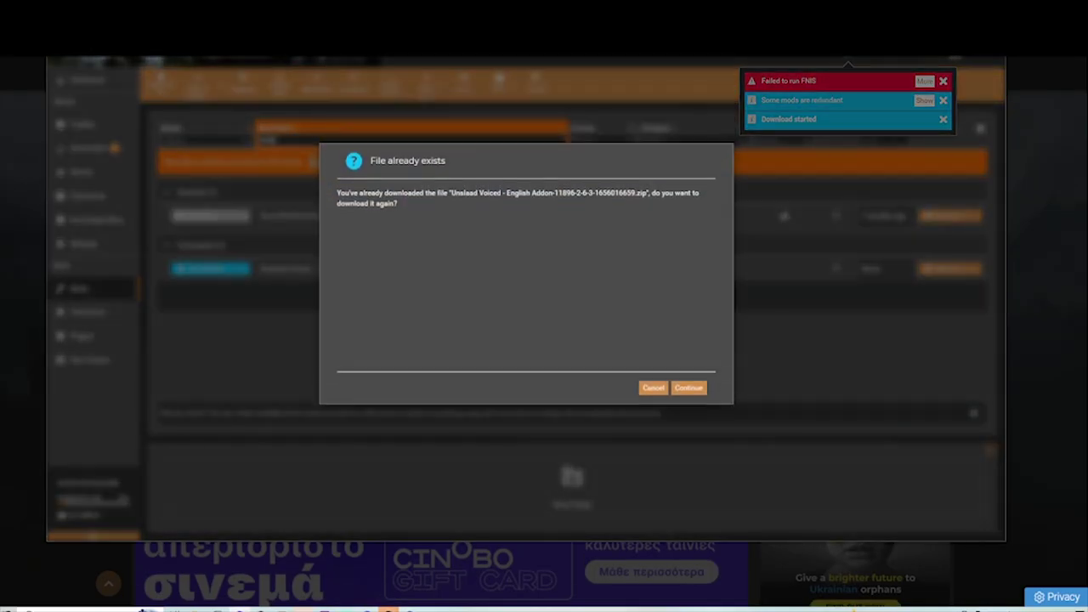
# Allow Vortex to download Unslaad Voiced - English Addon again, then accept the Bodyslide file's Unslaad SE requirement and highlight the mod's title.
pyautogui.click(689, 388)
pyautogui.click(303, 609)
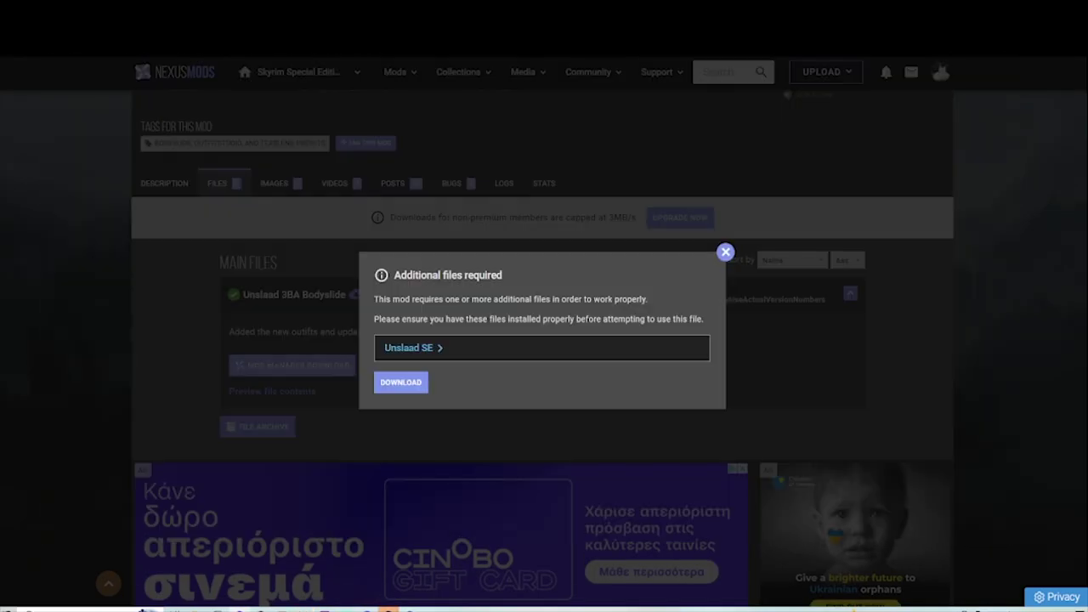
pyautogui.click(401, 381)
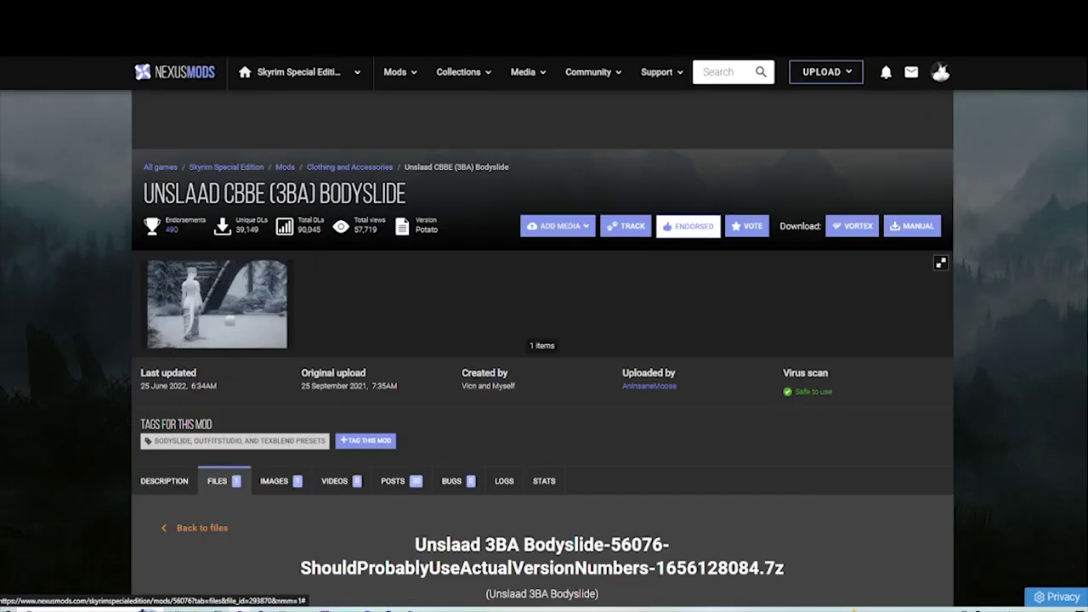
pyautogui.moveTo(154, 194); pyautogui.dragTo(331, 194)
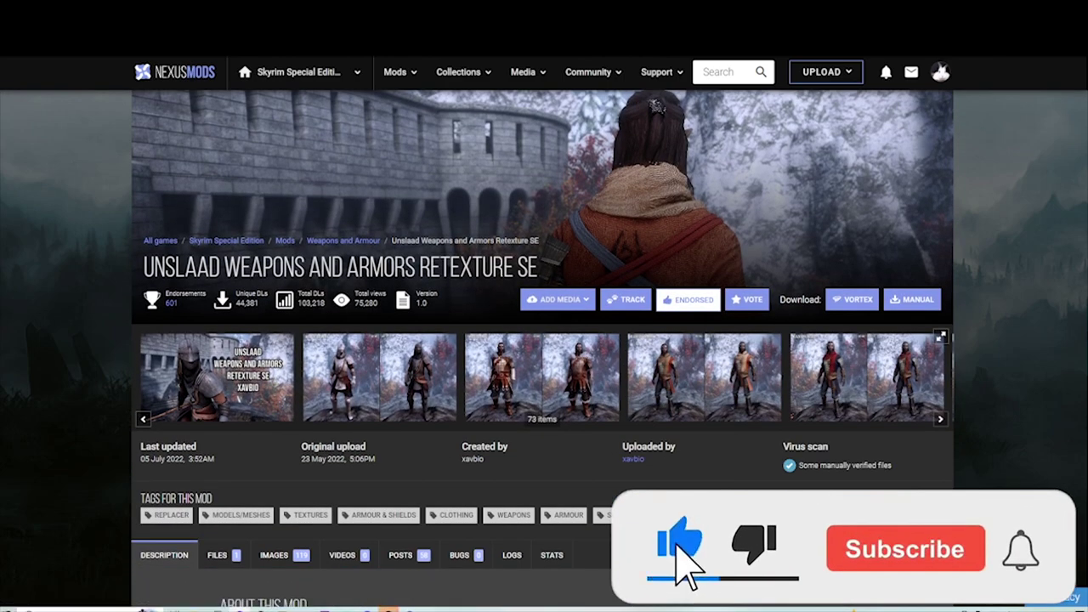
# Review the before-and-after armor images of Unslaad Weapons and Armors Retexture SE, then expand the mod's requirements.
pyautogui.moveTo(145, 267); pyautogui.dragTo(306, 267)
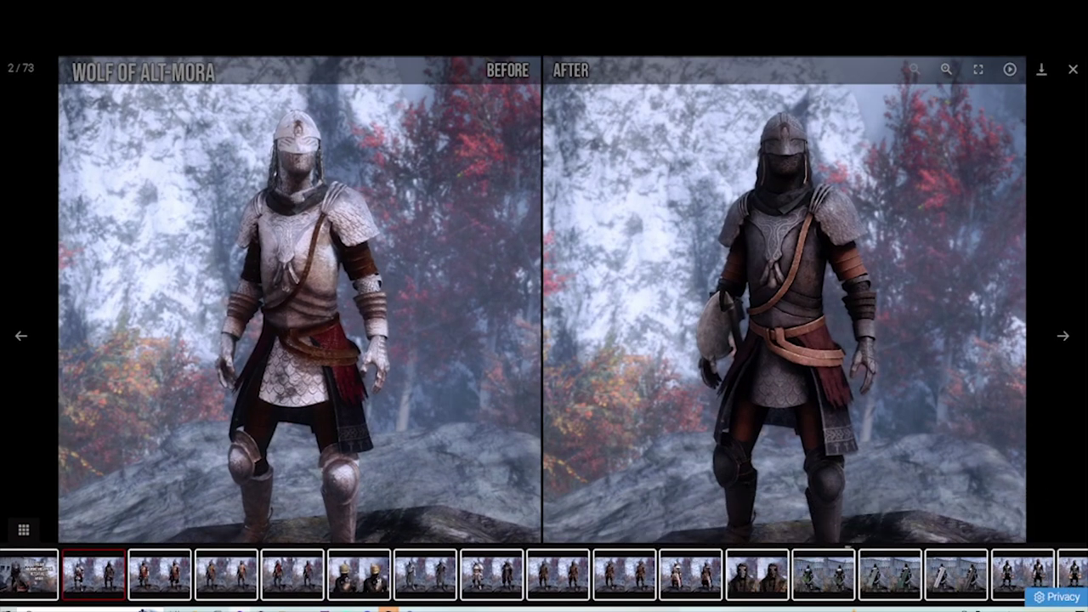
pyautogui.press('Right')
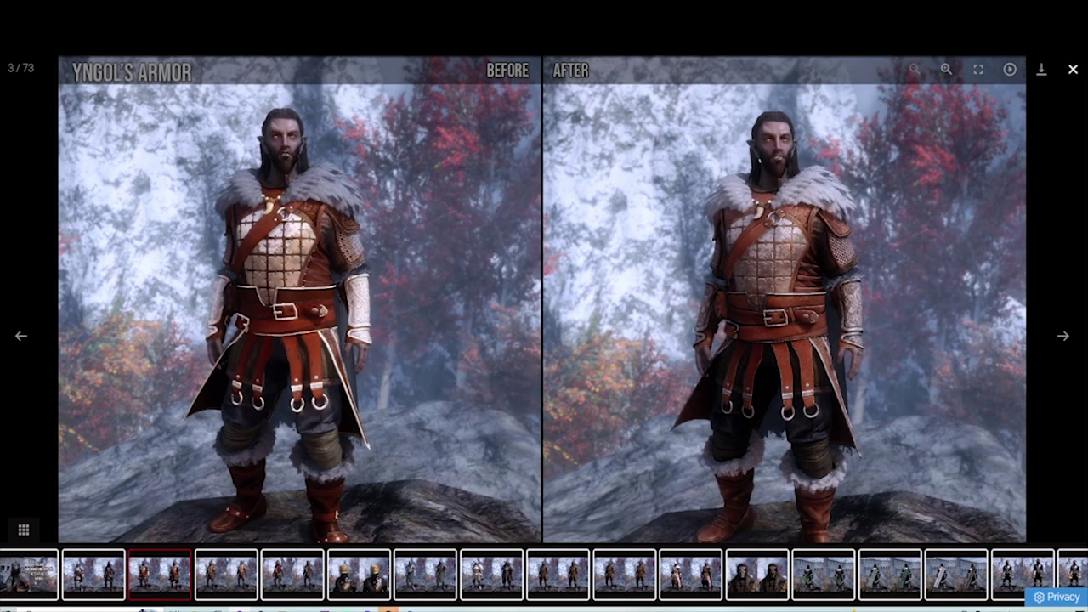
pyautogui.press('Right')
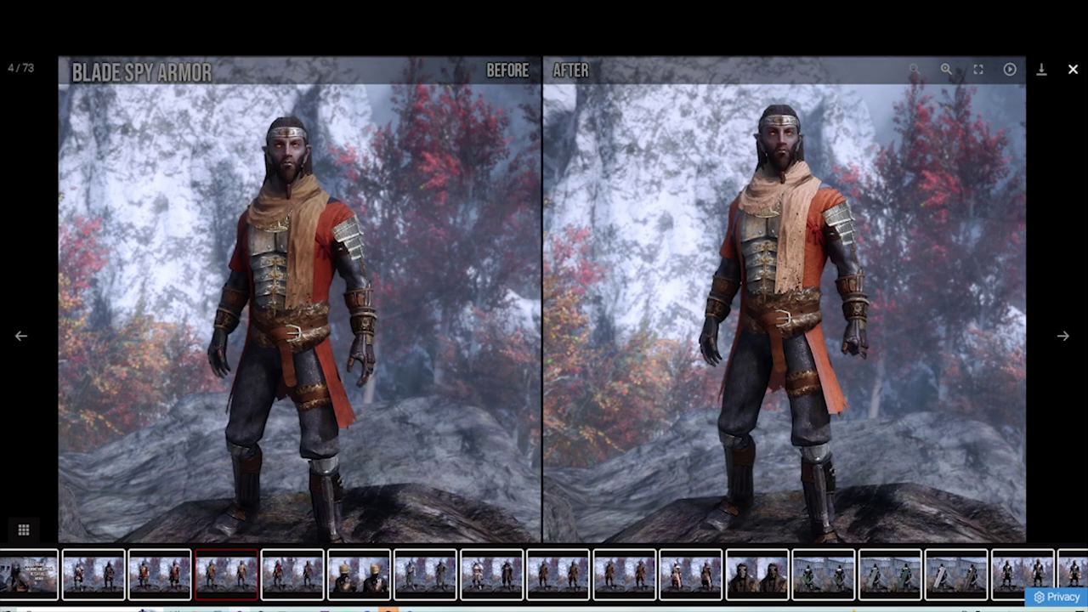
pyautogui.press('Escape')
pyautogui.scroll(-5, 542, 340)
pyautogui.click(542, 444)
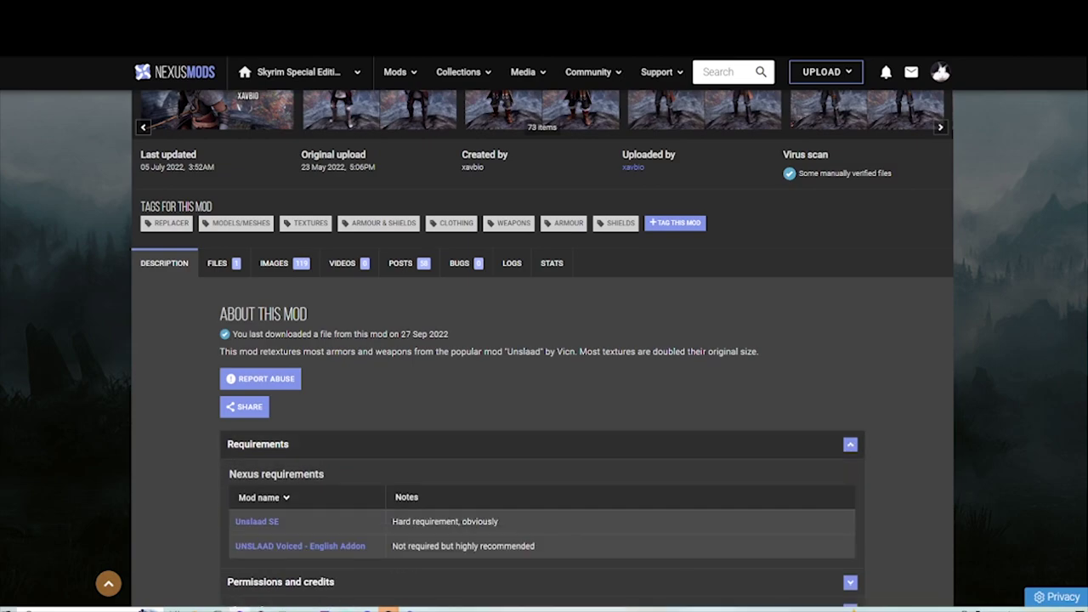
# Show the retexture mod's files and start the slow download of the Unslaad Weapons and Armors Retexture SE main file, accepting its requirements.
pyautogui.click(216, 262)
pyautogui.click(291, 471)
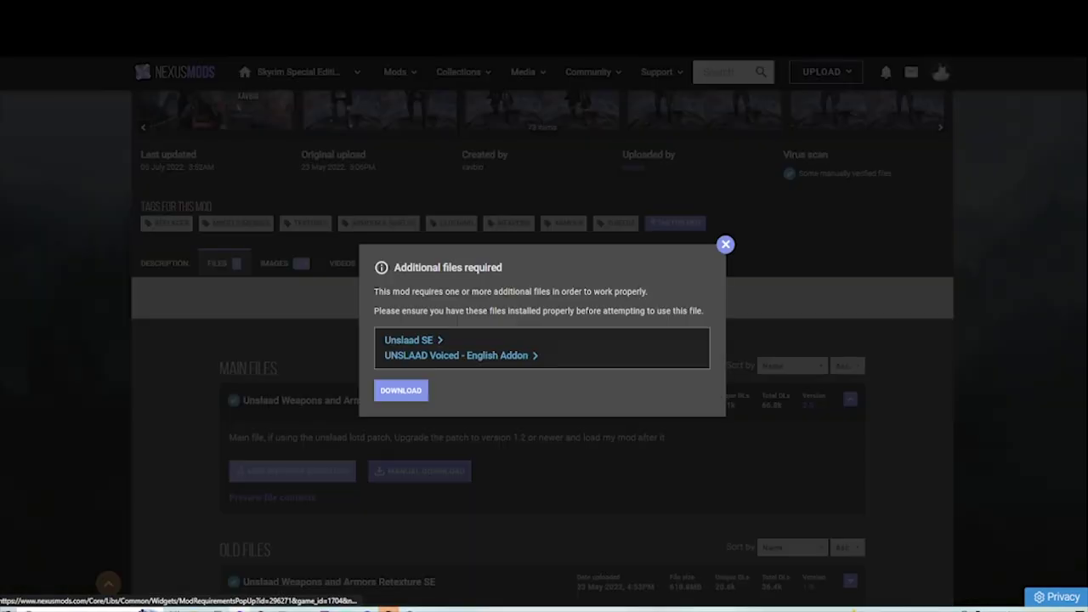
pyautogui.click(401, 390)
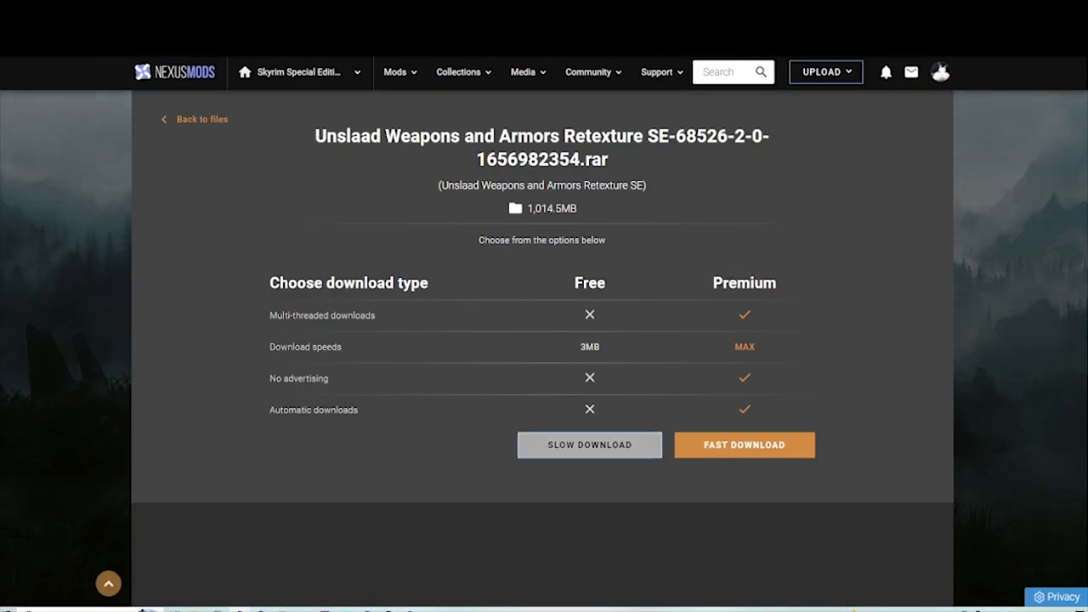
pyautogui.click(587, 447)
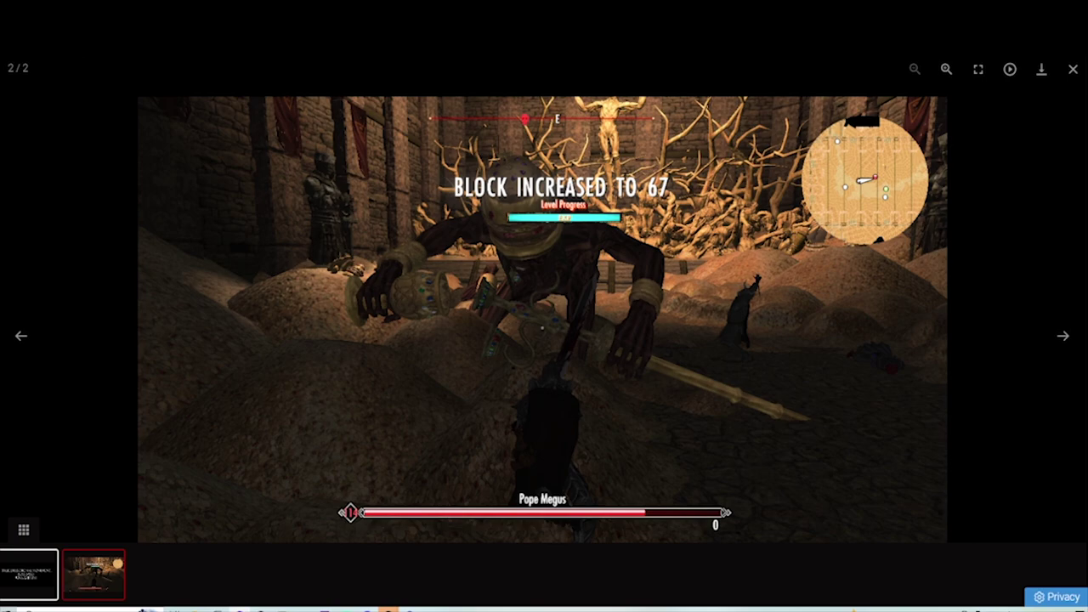
# Close the enlarged mod image, show the mod files and start the slow download of the Vicn Mods Voiced file.
pyautogui.click(1073, 69)
pyautogui.scroll(-2, 542, 349)
pyautogui.click(223, 312)
pyautogui.scroll(-2, 292, 392)
pyautogui.click(292, 391)
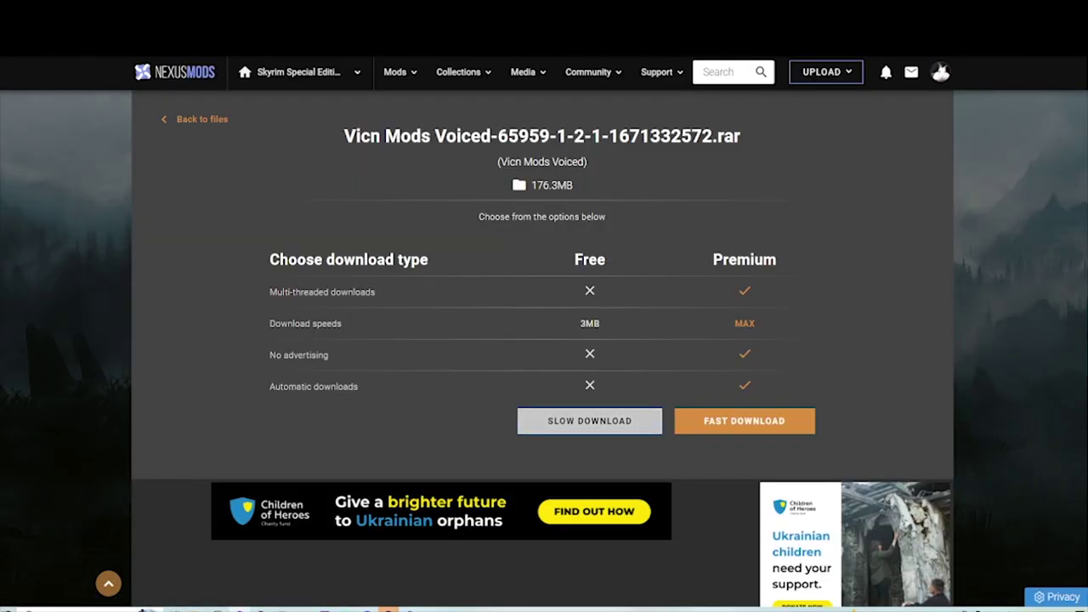
pyautogui.click(589, 421)
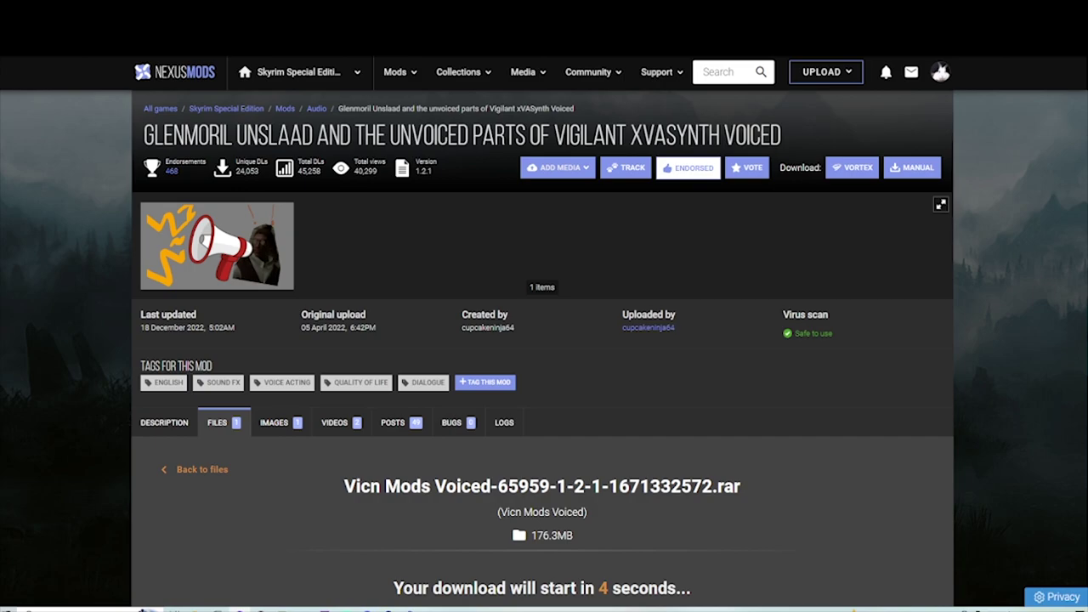
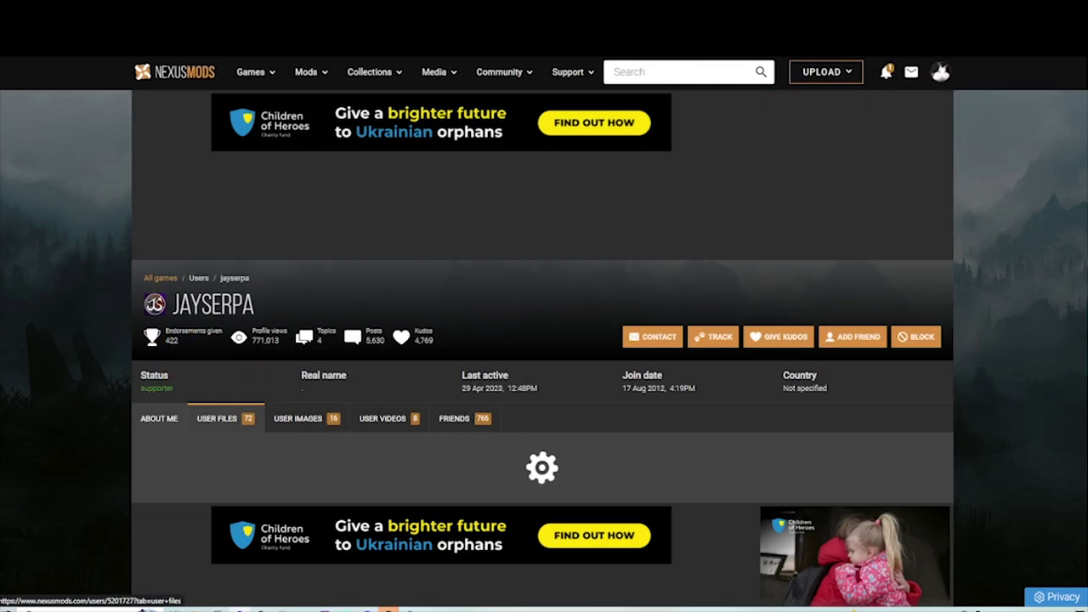
# Open the Skyrim Special Edition Vampire Lines Expansion mod from the author's user files in a separate page.
pyautogui.scroll(-4, 385, 340)
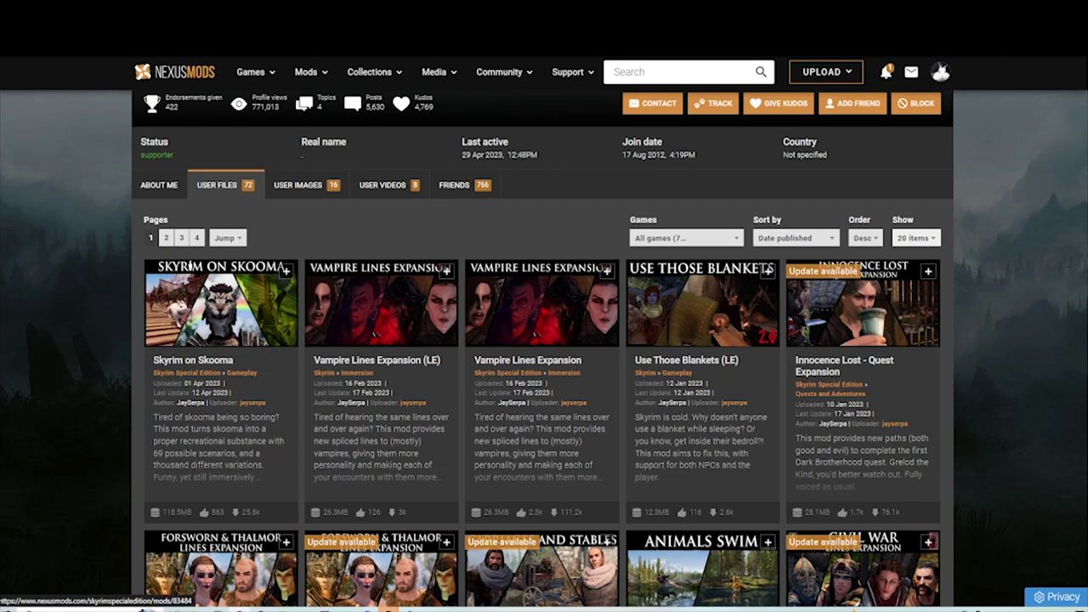
pyautogui.rightClick(571, 300)
pyautogui.click(608, 309)
pyautogui.click(389, 608)
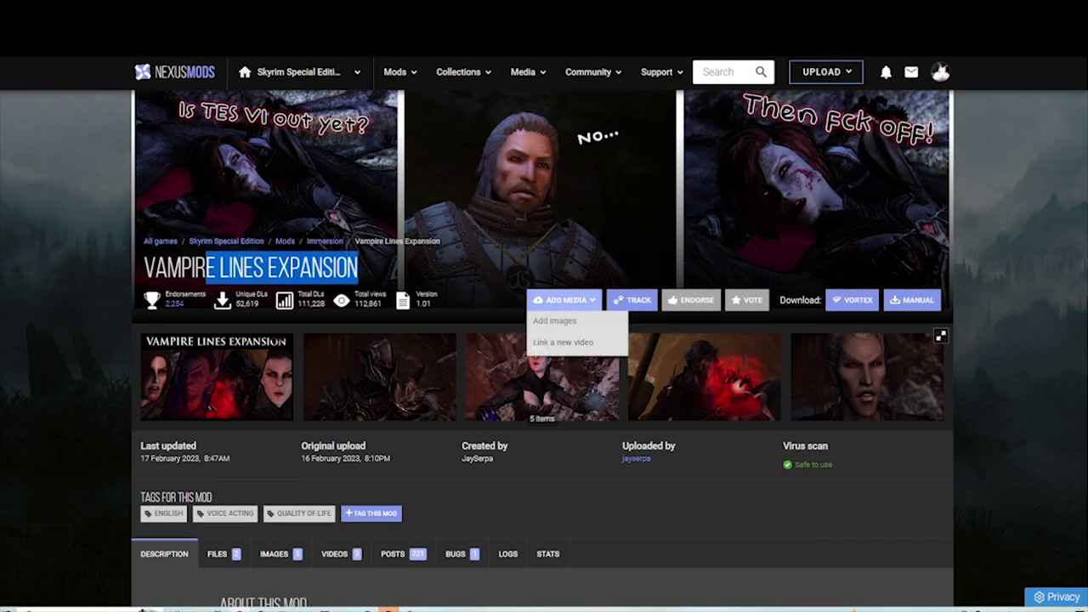
# Examine the Vampire Lines Expansion page, checking its requirements, description and related mods.
pyautogui.scroll(-7, 544, 340)
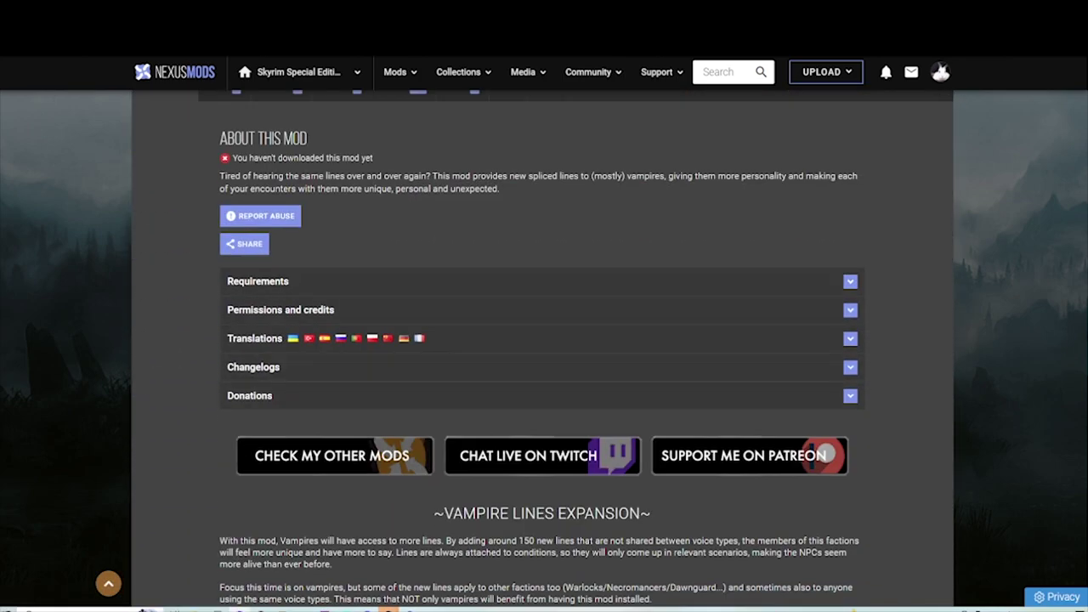
pyautogui.click(258, 282)
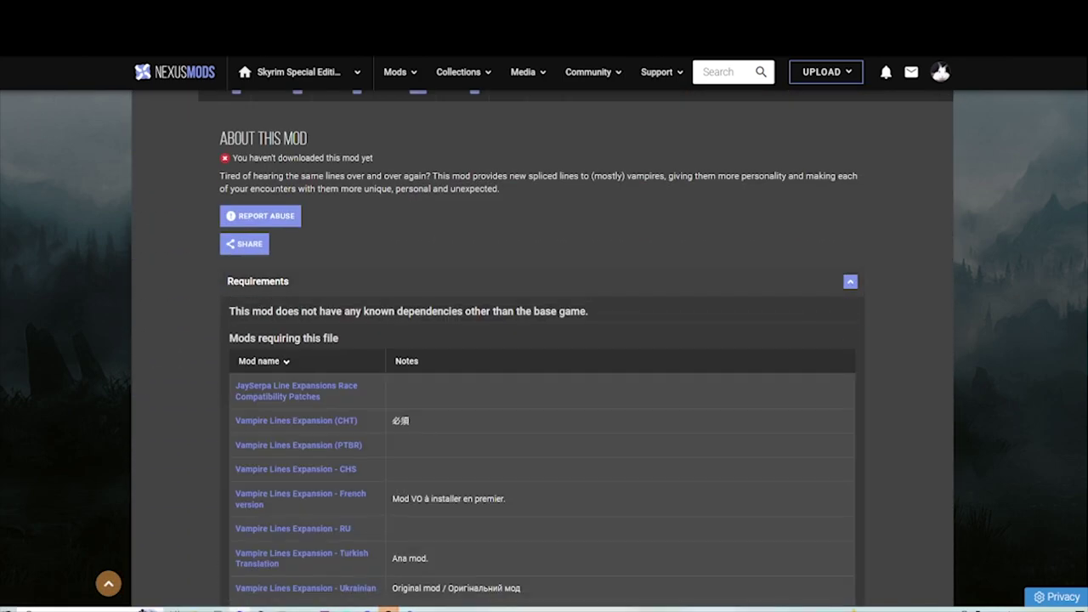
pyautogui.click(258, 282)
pyautogui.scroll(3, 544, 340)
pyautogui.scroll(-7, 544, 340)
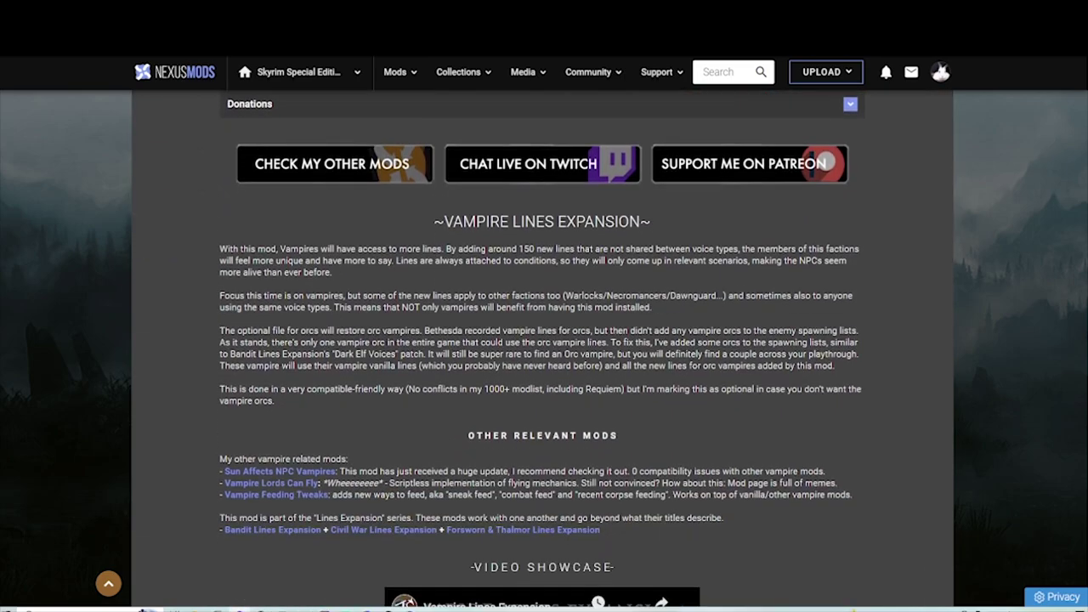
pyautogui.scroll(3, 544, 340)
pyautogui.scroll(7, 544, 340)
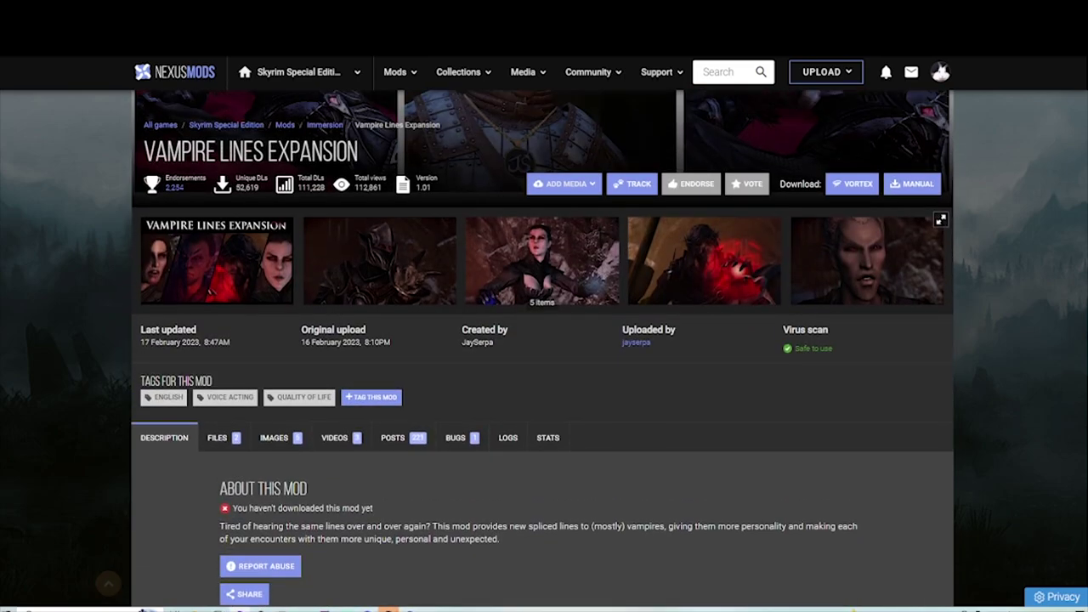
pyautogui.scroll(-10, 544, 340)
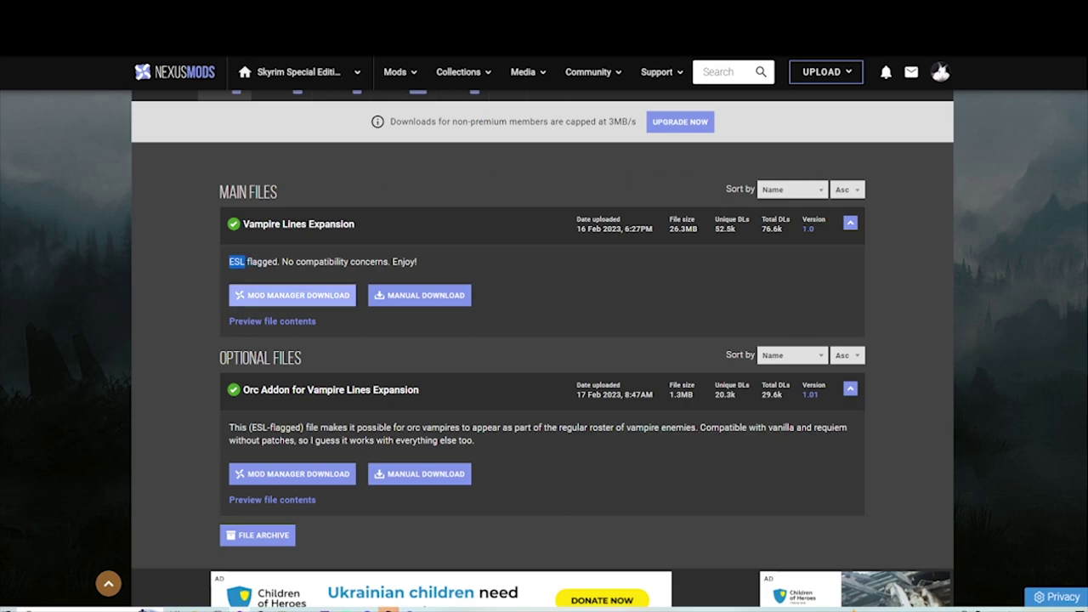
# Request the mod manager downloads of Vampire Lines Expansion and Forsworn and Thalmor Lines Expansion, accepting the latter's additional file requirements.
pyautogui.click(293, 296)
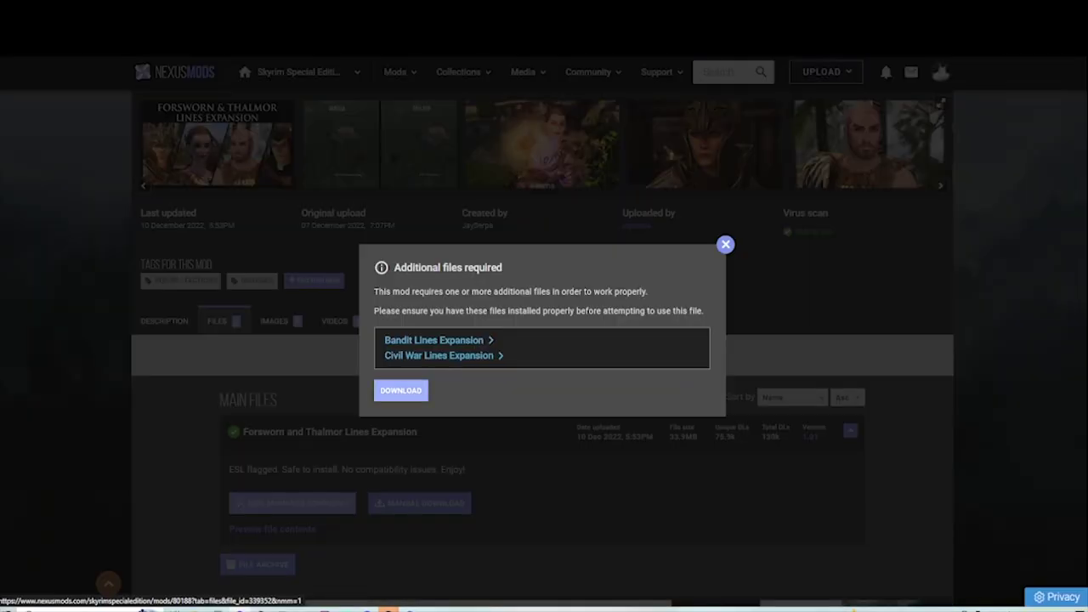
pyautogui.click(401, 390)
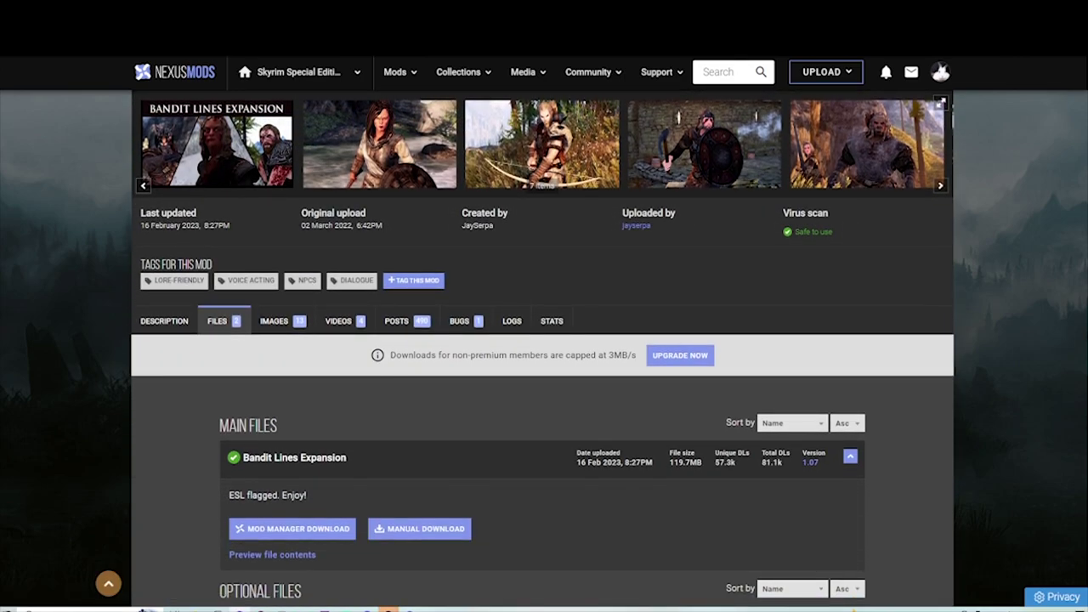
# Check the Dark Elf Voices For Bandits optional file and start the slow download of Orc Addon for Vampire Lines Expansion.
pyautogui.scroll(-1, 293, 474)
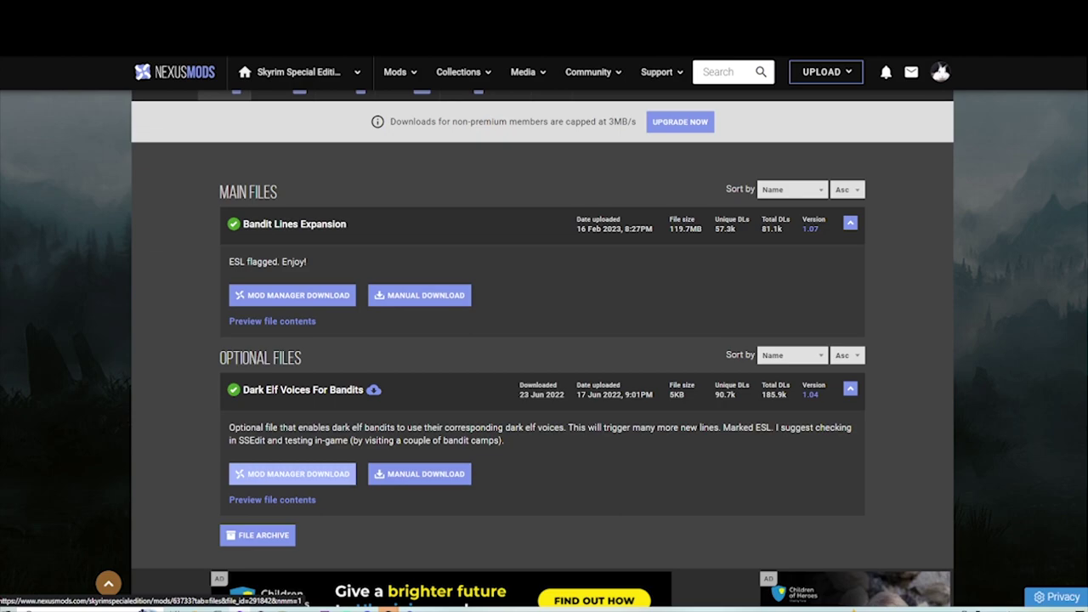
pyautogui.rightClick(292, 473)
pyautogui.press('Escape')
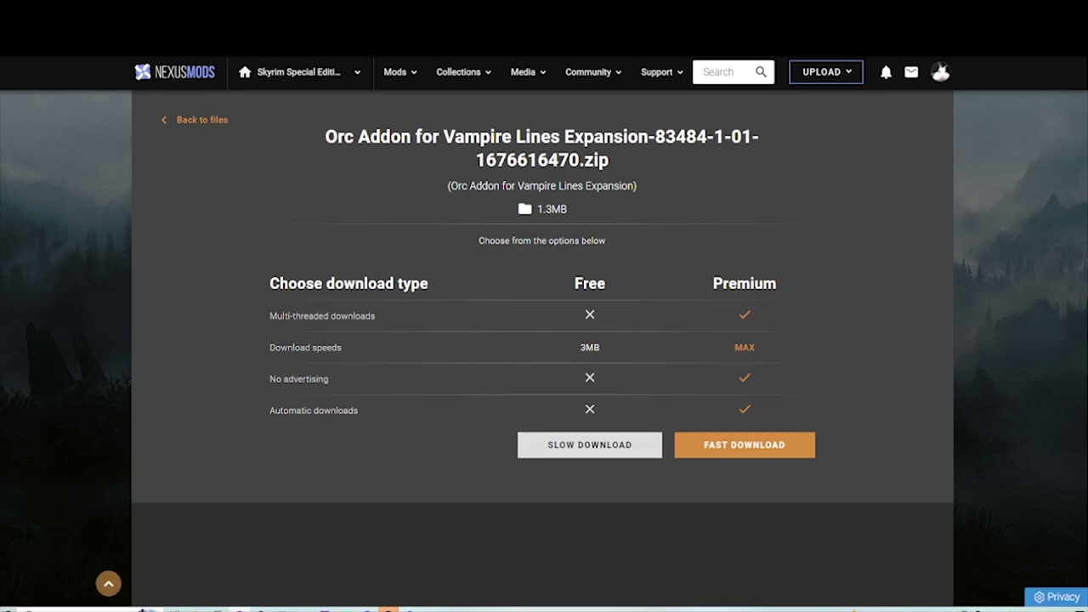
pyautogui.scroll(2, 543, 348)
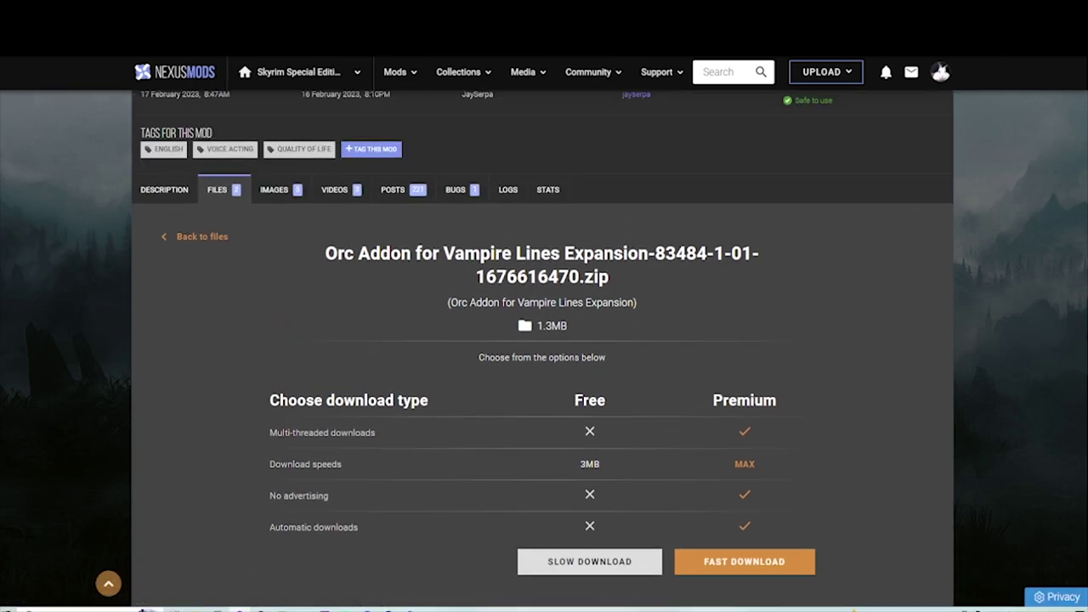
pyautogui.click(589, 561)
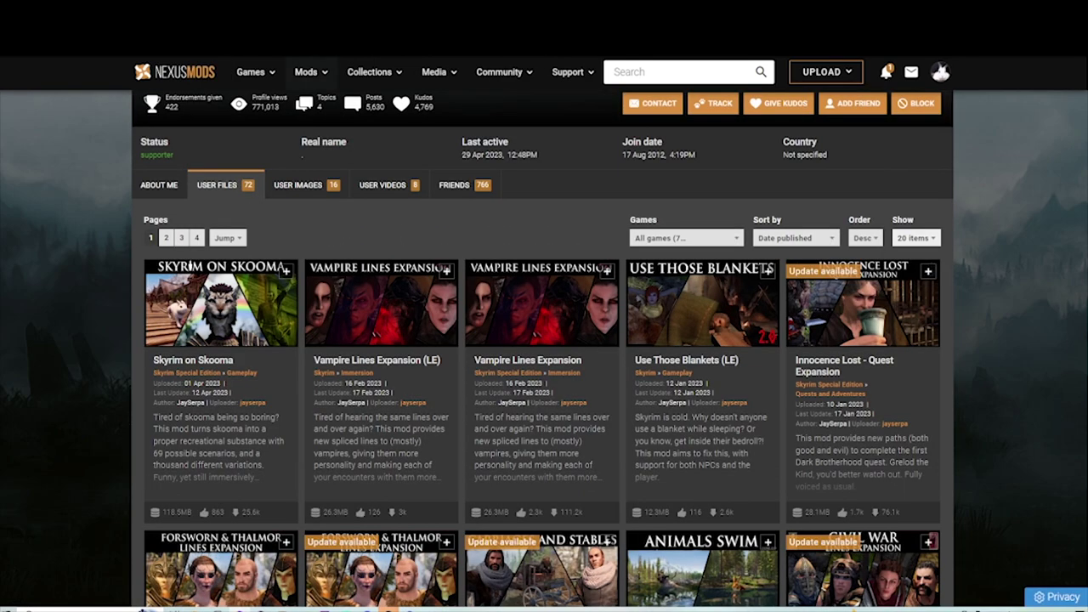
# Open the files of the carriages and stables dialogue bundle and check its optional Carriage and Ferry Travel Overhaul and Wild Horses files.
pyautogui.scroll(-1, 542, 348)
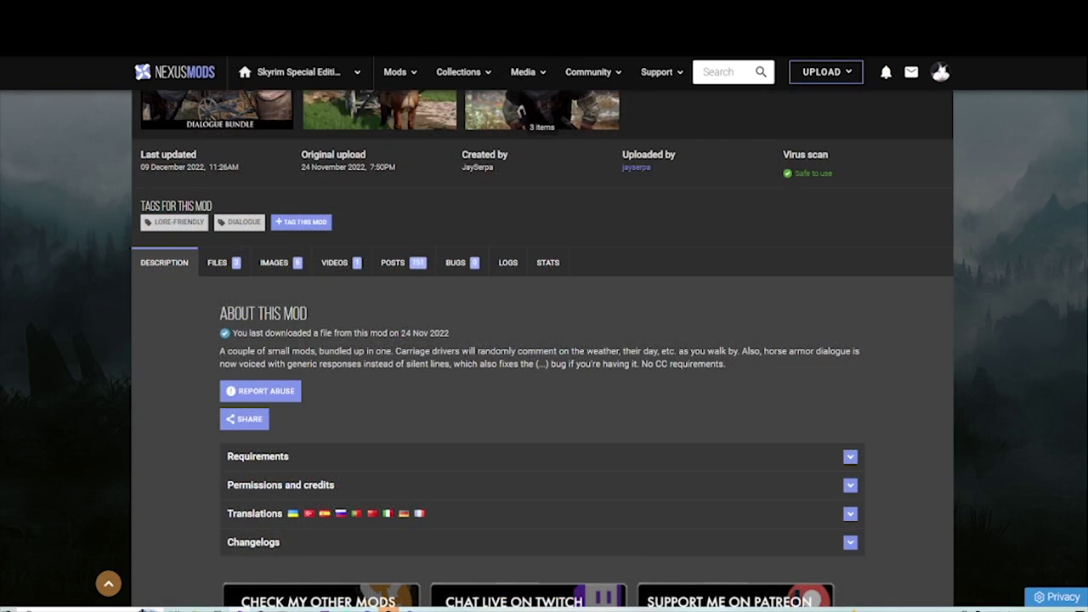
pyautogui.click(223, 257)
pyautogui.scroll(-1, 543, 349)
pyautogui.scroll(-3, 425, 432)
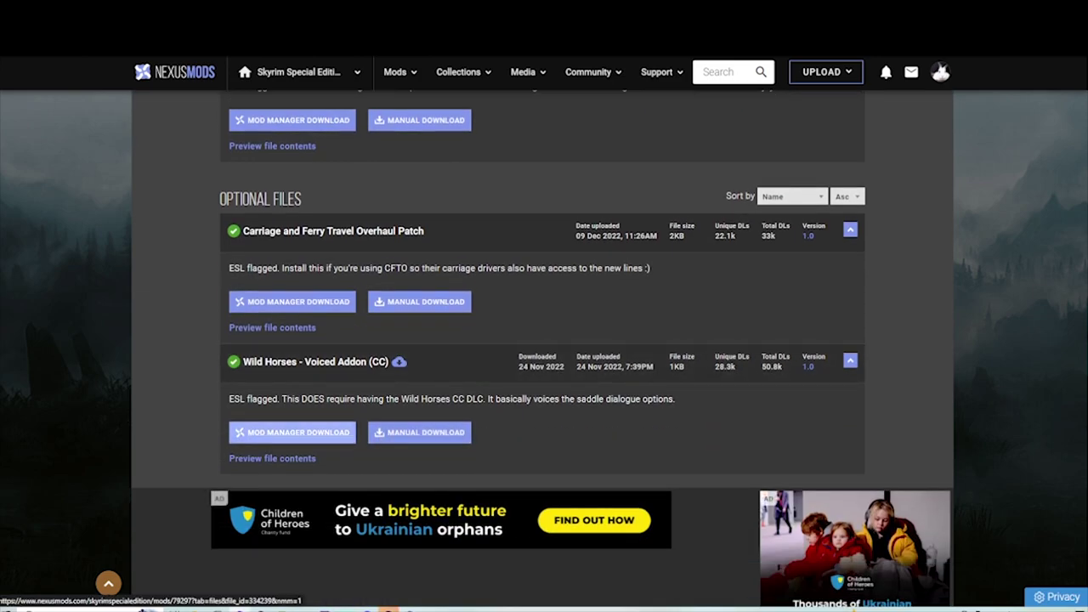
pyautogui.scroll(1, 425, 431)
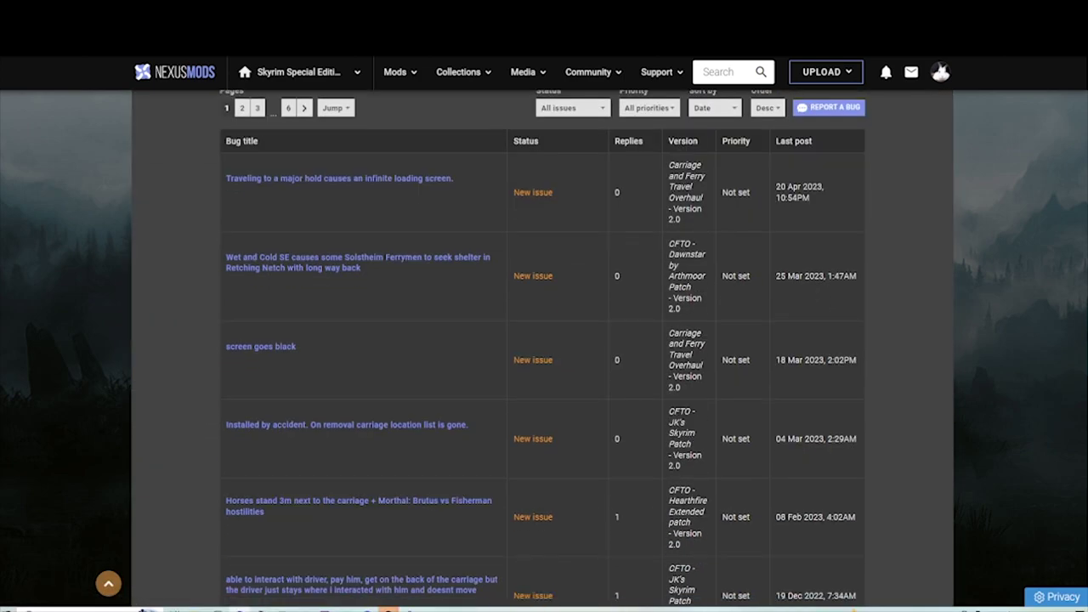
# Look over the Carriage and Ferry Travel Overhaul page, highlighting the mod title and checking the about section.
pyautogui.scroll(10, 542, 349)
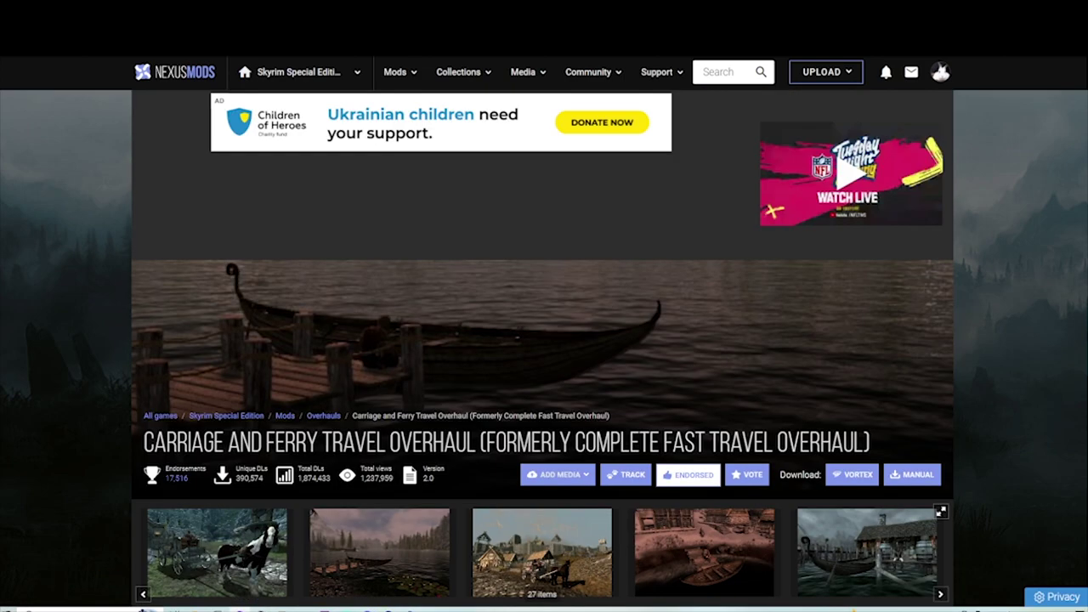
pyautogui.moveTo(147, 442); pyautogui.dragTo(831, 442)
pyautogui.scroll(-2, 832, 442)
pyautogui.scroll(2, 542, 349)
pyautogui.scroll(-5, 543, 349)
pyautogui.scroll(-1, 543, 383)
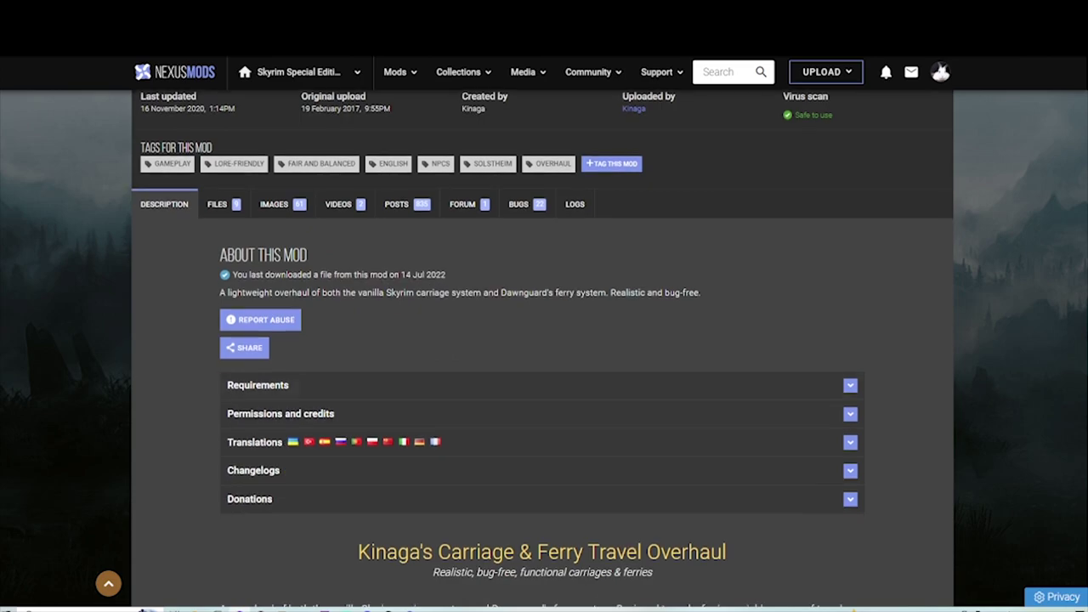
pyautogui.click(543, 383)
pyautogui.scroll(3, 542, 383)
# View the Ivarstead Dock picture in the mod's image gallery and close the gallery.
pyautogui.click(217, 378)
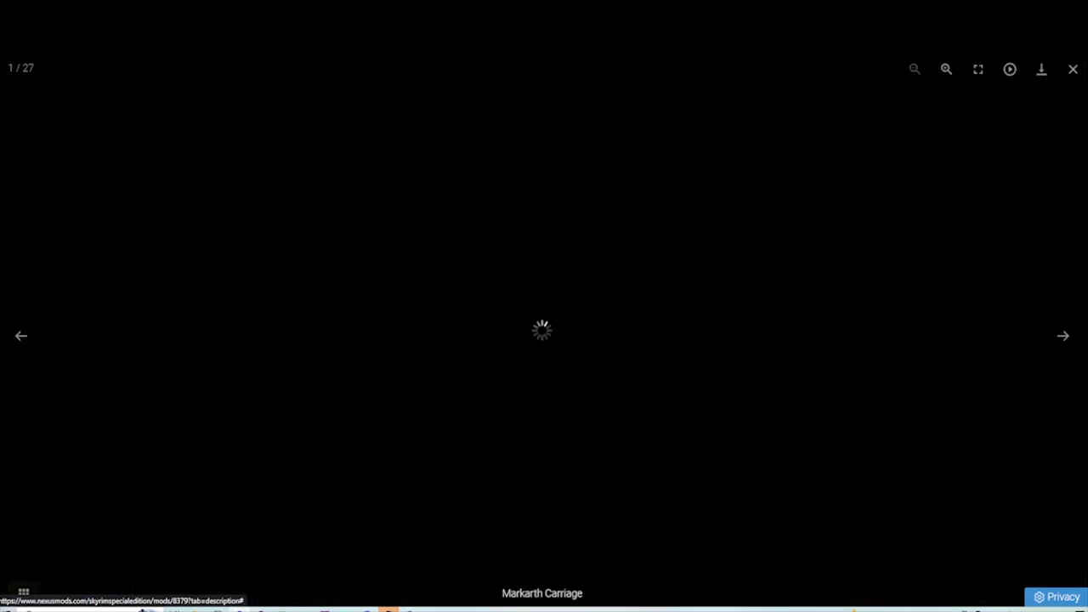
pyautogui.click(94, 575)
pyautogui.click(425, 574)
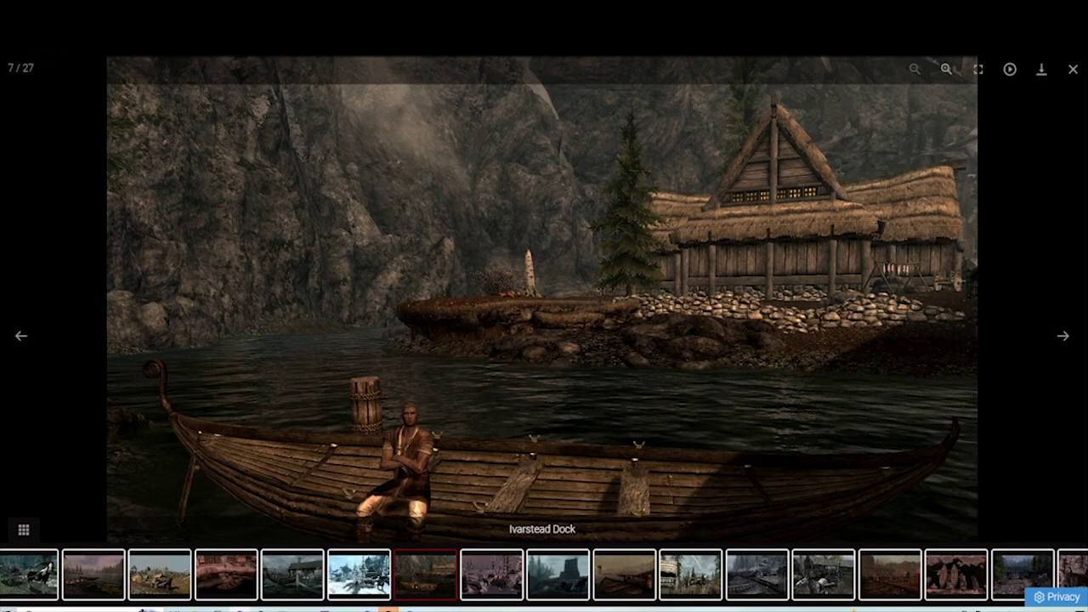
pyautogui.press('Escape')
# Open the Carriage and Ferry Travel Overhaul files list and examine its main file, add-ons and compatibility patches.
pyautogui.scroll(-3, 544, 340)
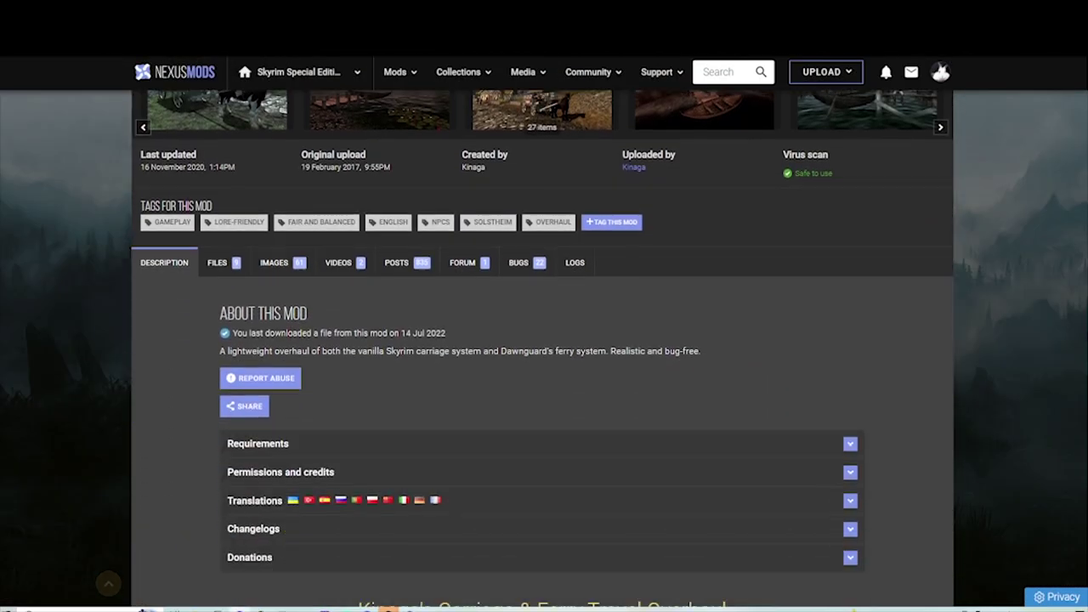
pyautogui.scroll(-3, 544, 340)
pyautogui.scroll(2, 544, 340)
pyautogui.click(218, 204)
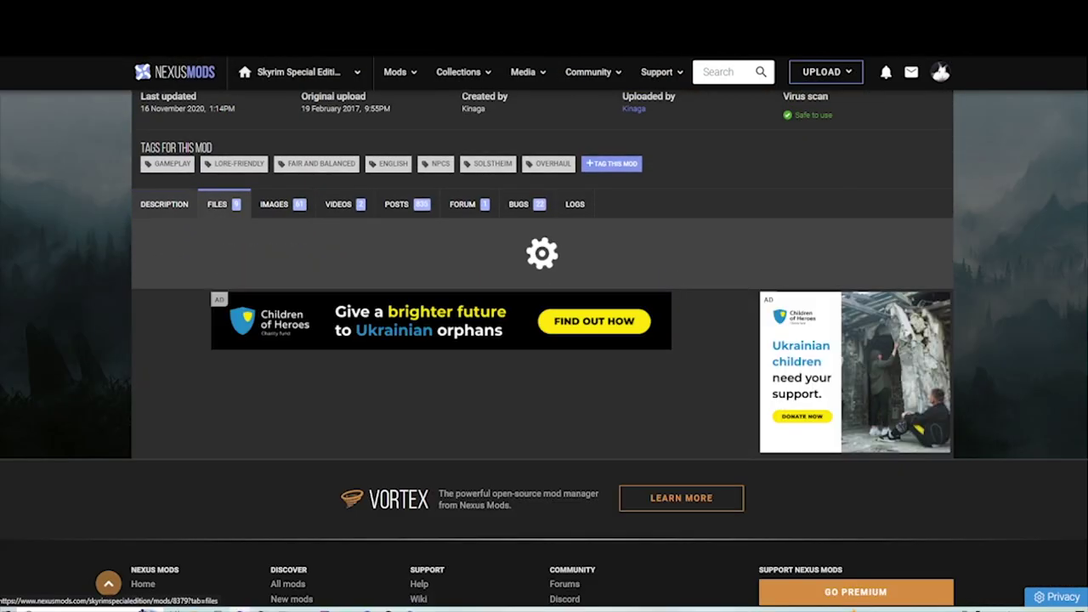
pyautogui.scroll(-2, 544, 340)
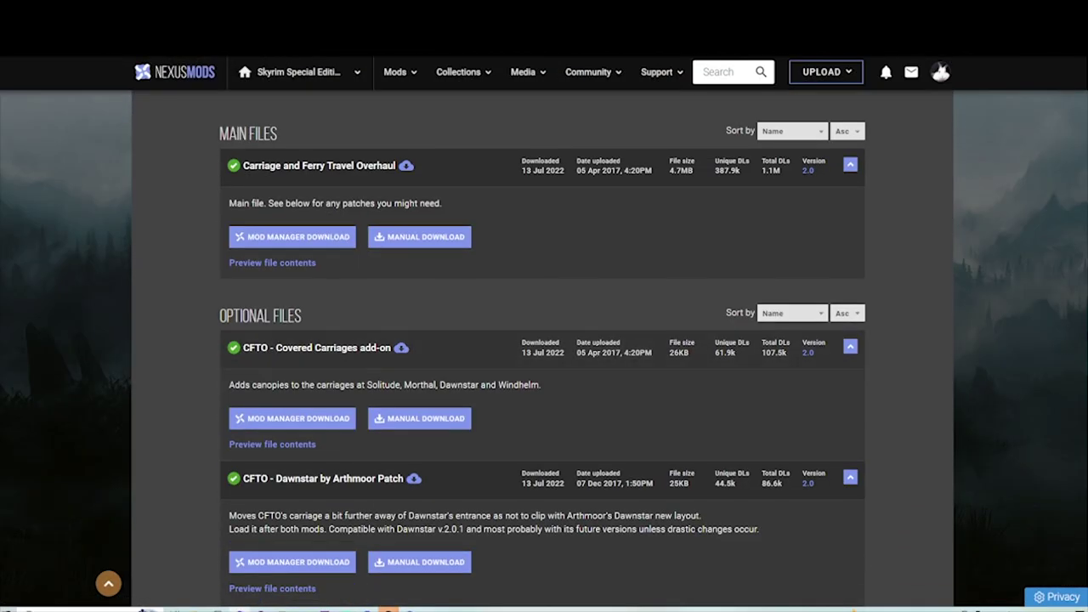
pyautogui.moveTo(257, 384); pyautogui.dragTo(391, 384)
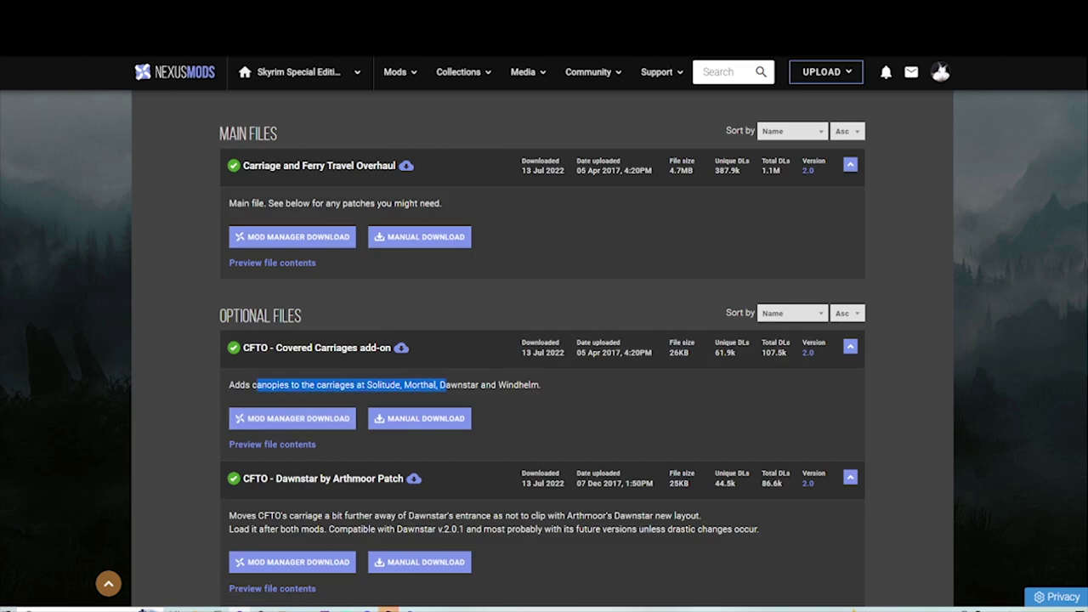
pyautogui.scroll(-7, 544, 340)
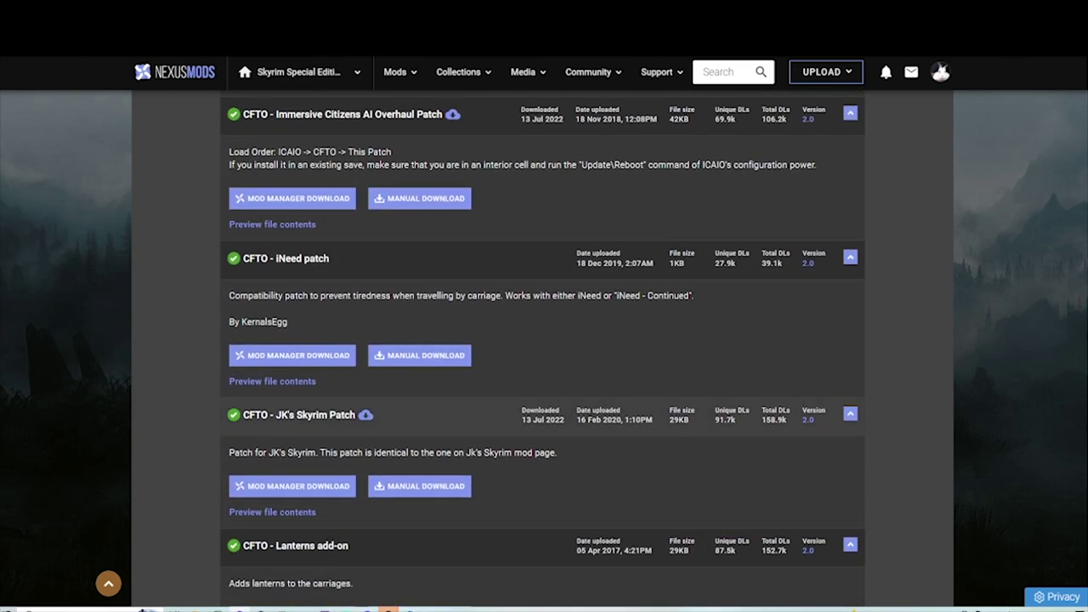
pyautogui.scroll(-3, 544, 340)
pyautogui.scroll(-1, 544, 341)
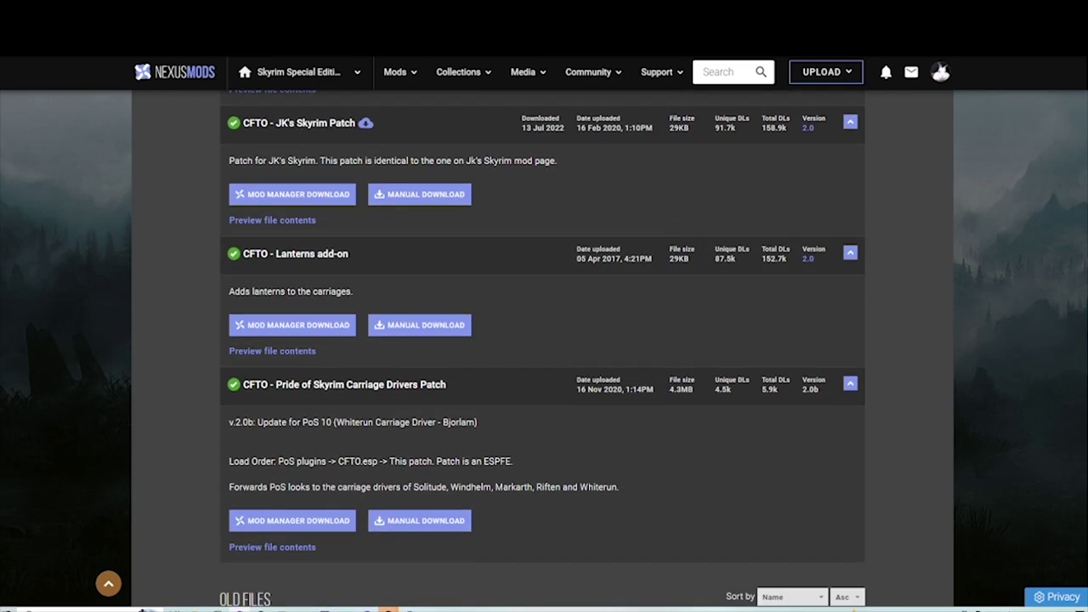
# Read the description of the CFTO - Dawnstar by Arthmoor Patch, highlighting the reference to Arthmoor's Dawnstar layout.
pyautogui.click(388, 609)
pyautogui.moveTo(304, 140); pyautogui.dragTo(258, 138)
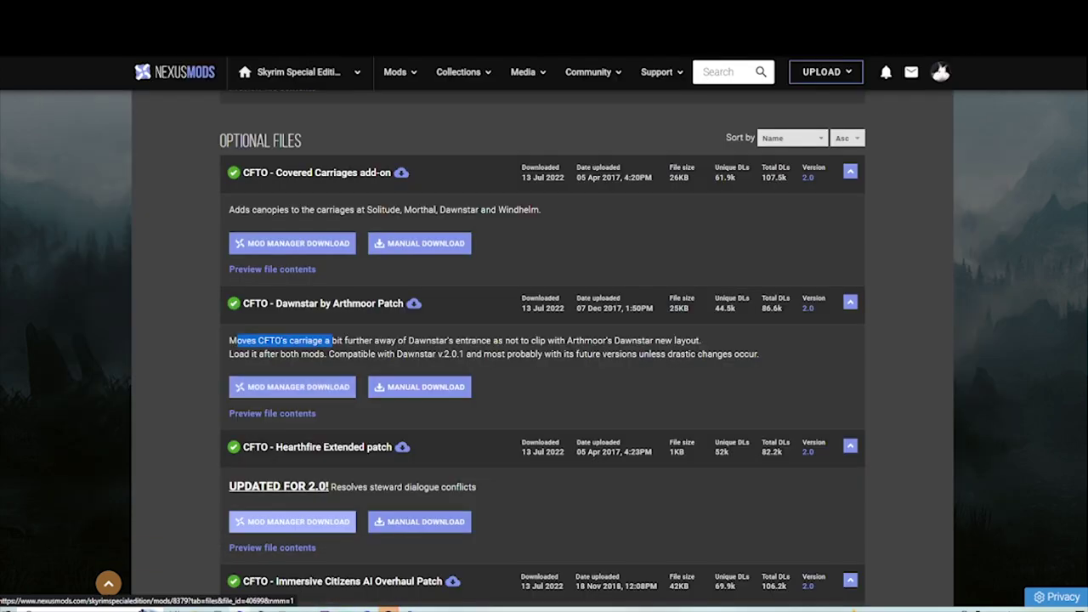
pyautogui.click(292, 522)
pyautogui.moveTo(339, 341); pyautogui.dragTo(373, 340)
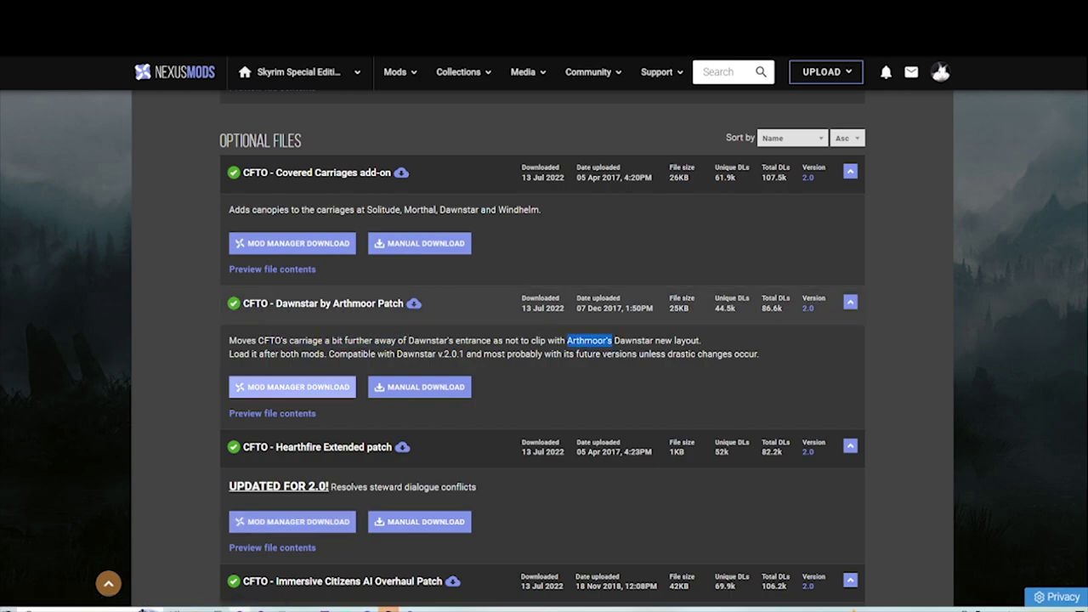
pyautogui.scroll(2, 543, 349)
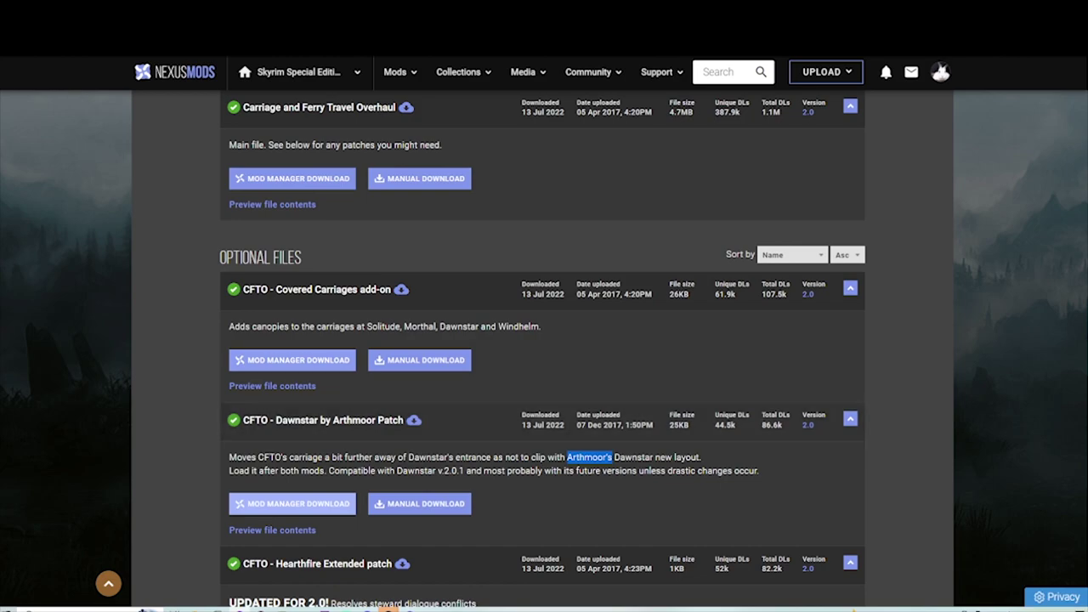
pyautogui.scroll(2, 294, 359)
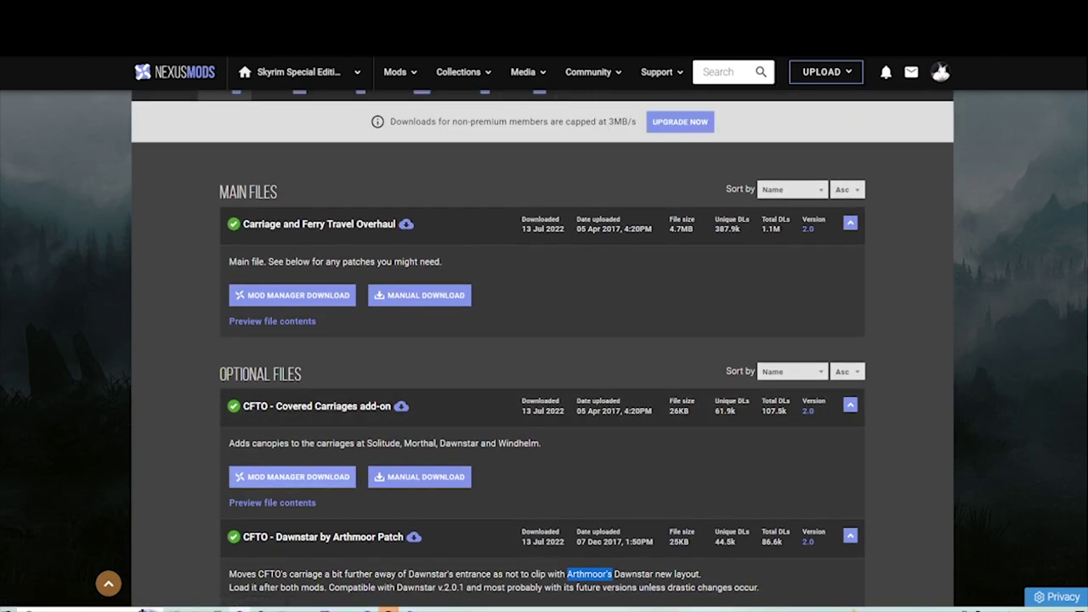
# Review the CFTO - Covered Carriages add-on, highlighting Windhelm in its description.
pyautogui.rightClick(315, 475)
pyautogui.scroll(1, 315, 476)
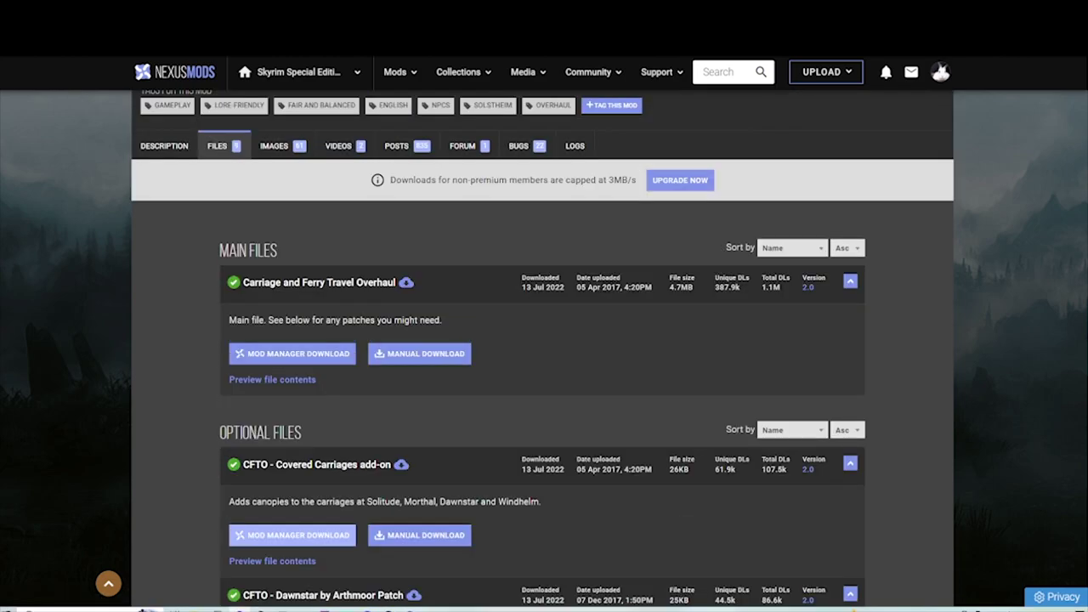
pyautogui.moveTo(541, 501); pyautogui.dragTo(506, 501)
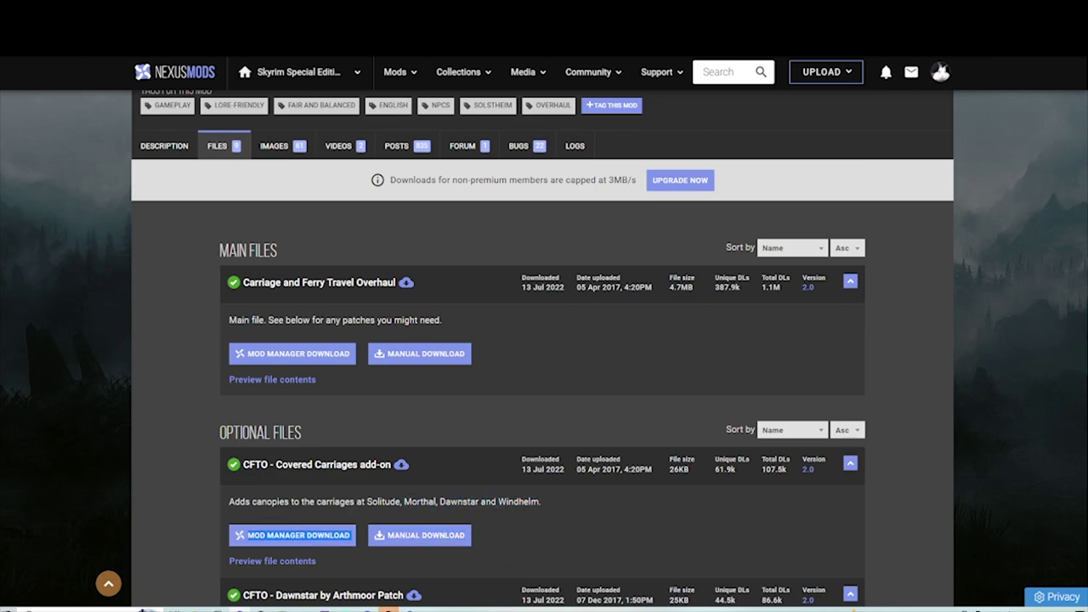
pyautogui.moveTo(355, 534); pyautogui.dragTo(418, 501)
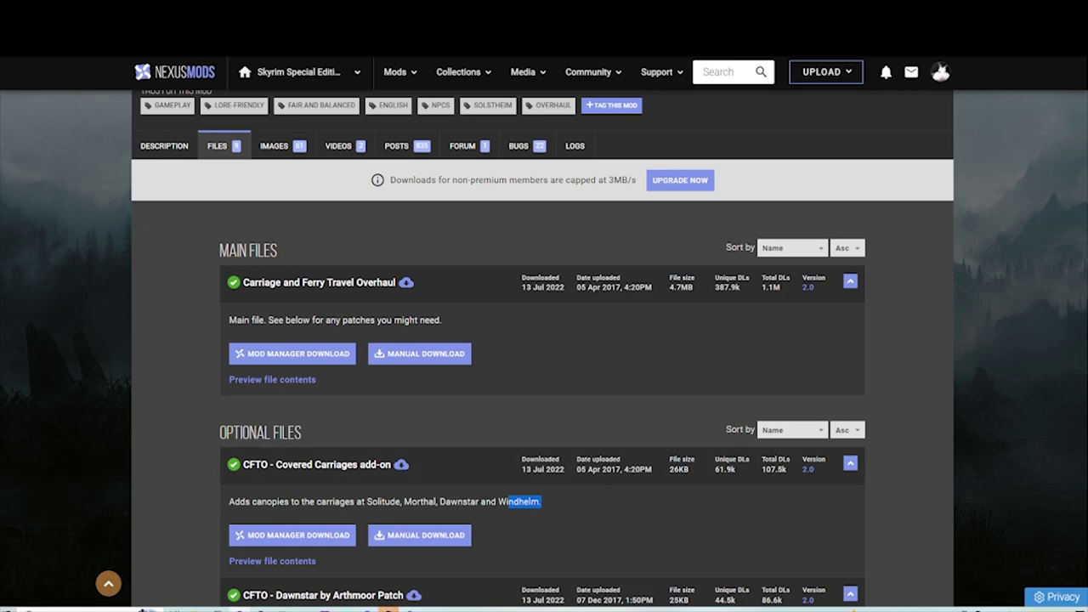
pyautogui.scroll(1, 542, 348)
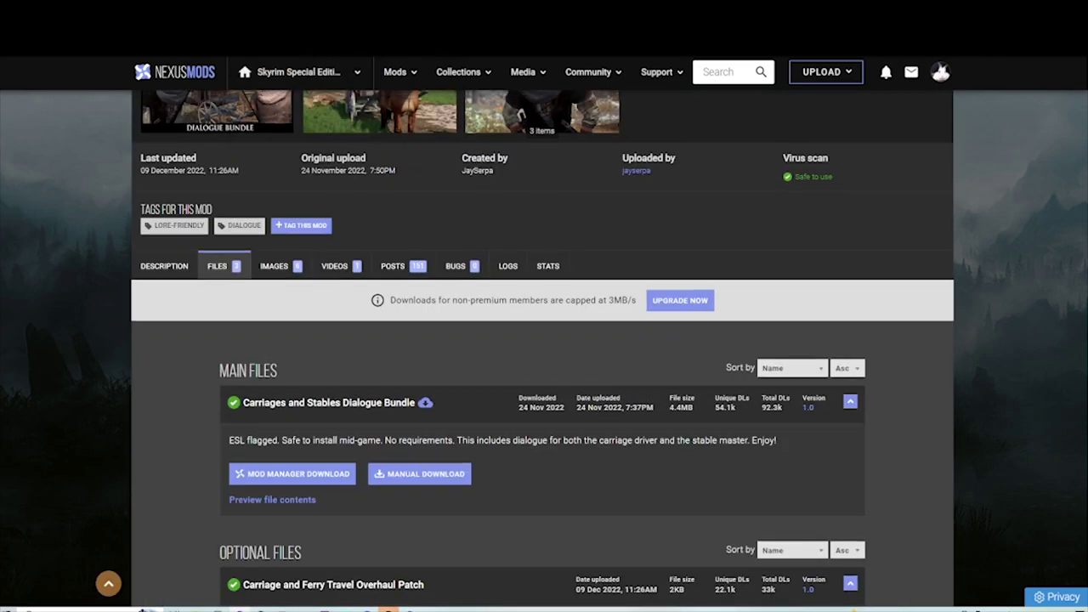
# Switch to Vortex and confirm downloading the CFTO - Covered Carriages add-on again.
pyautogui.scroll(2, 542, 349)
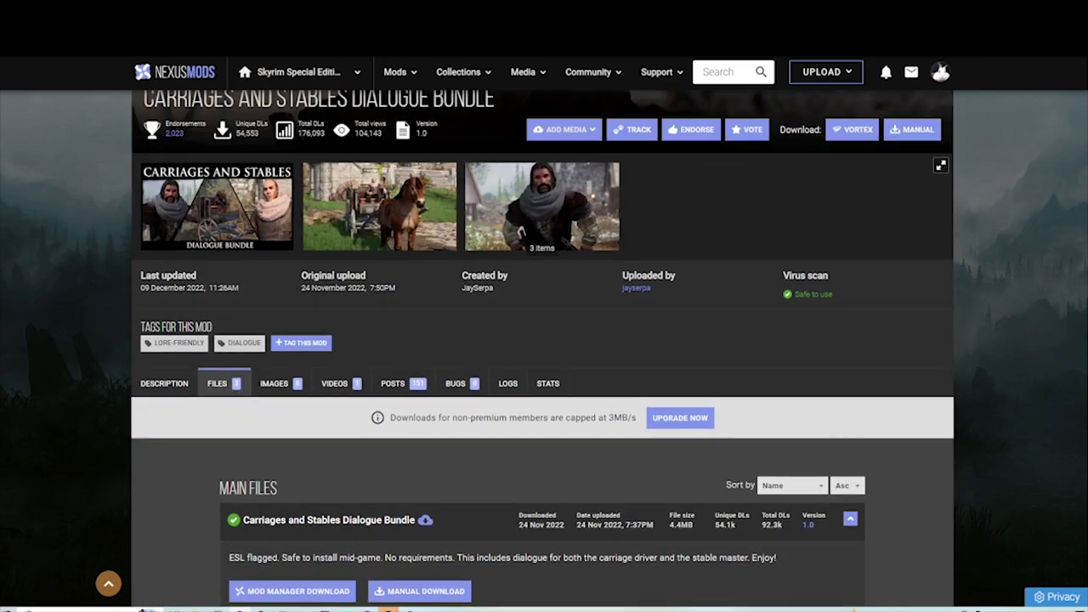
pyautogui.scroll(4, 542, 348)
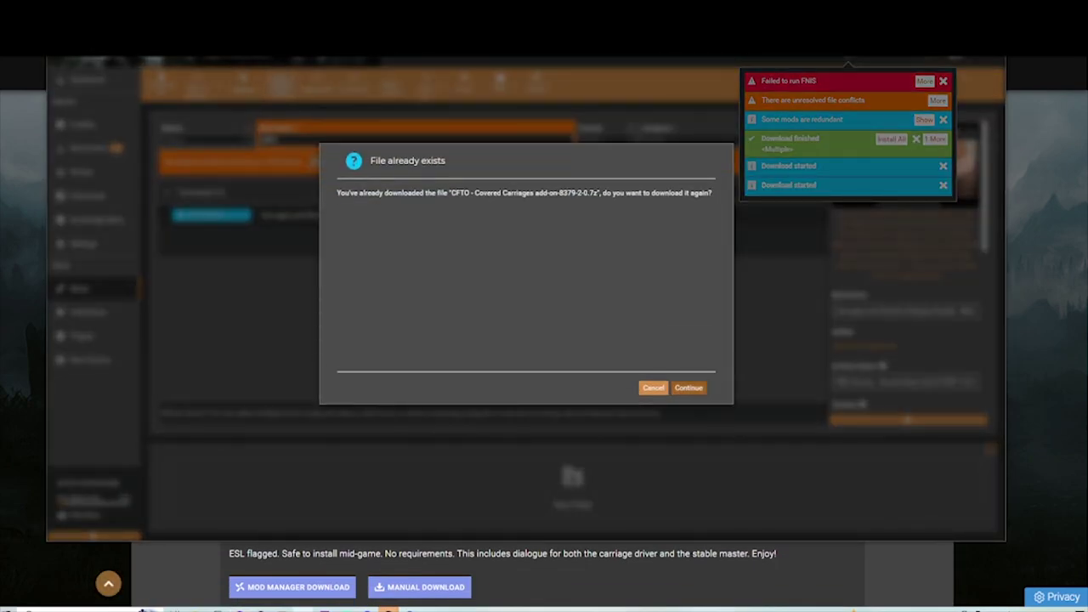
pyautogui.click(688, 388)
pyautogui.click(688, 388)
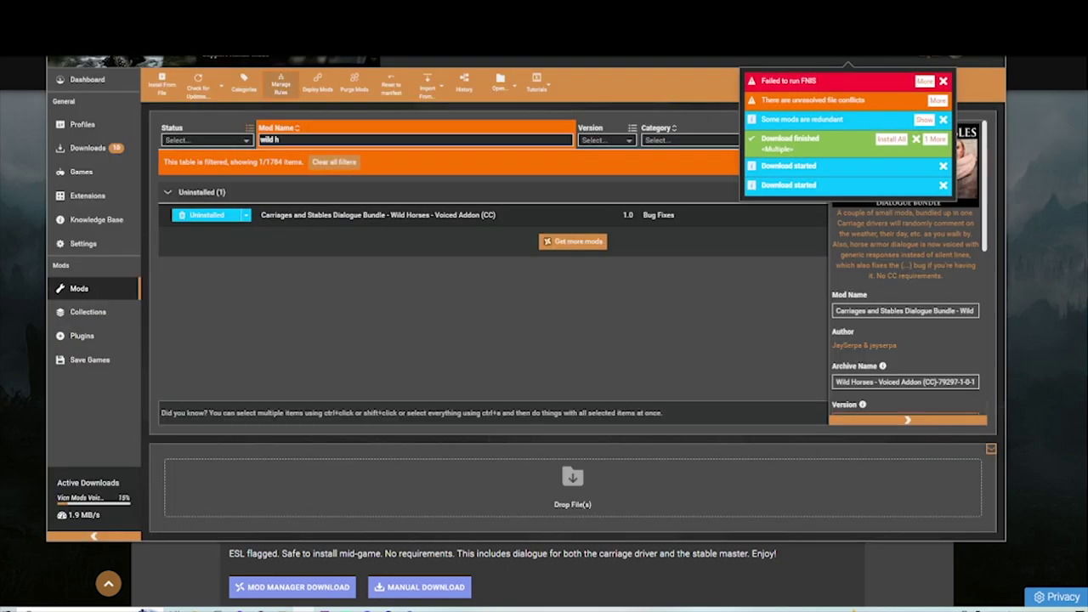
# Return to Nexus Mods and start the slow download of the Carriage and Ferry Travel Overhaul Patch.
pyautogui.hotkey('alt', 'Tab')
pyautogui.scroll(-7, 543, 349)
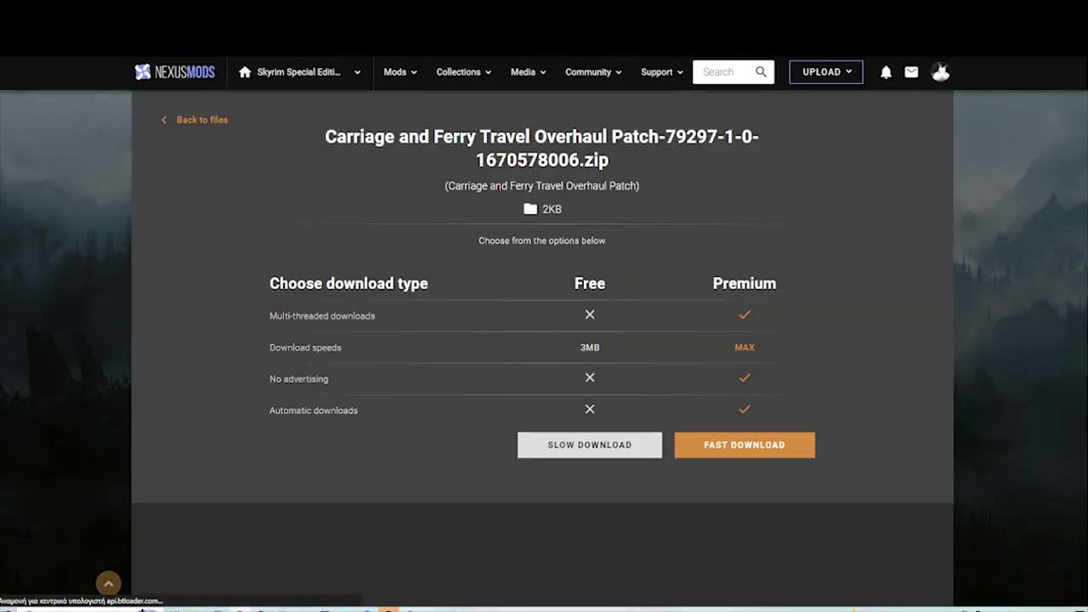
pyautogui.click(590, 444)
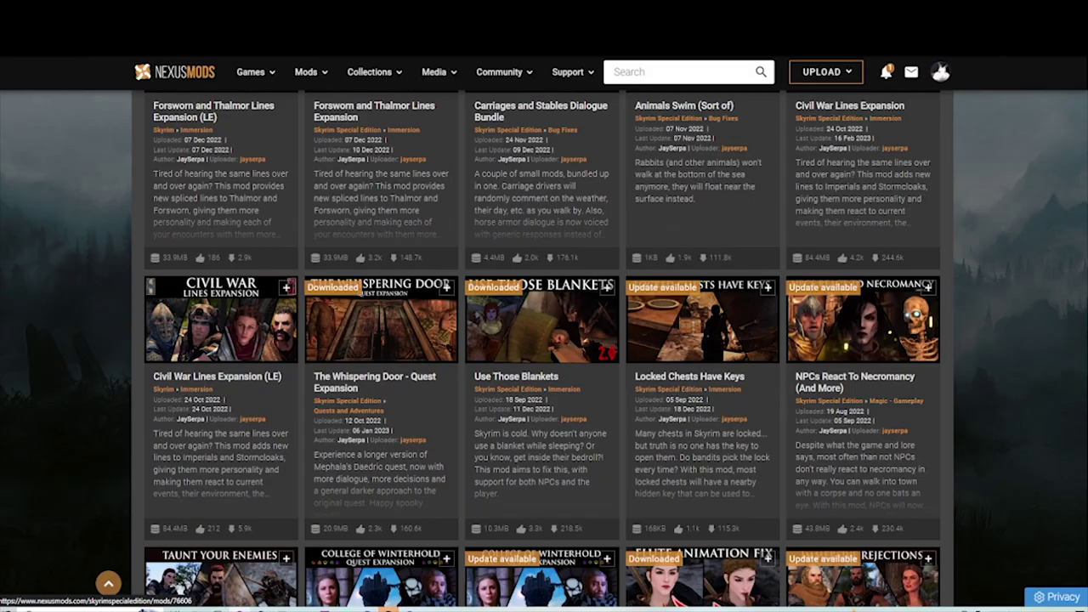
# Open The Whispering Door - Quest Expansion, Use Those Blankets and Locked Chests Have Keys from the mod list in separate tabs.
pyautogui.rightClick(378, 330)
pyautogui.click(472, 339)
pyautogui.rightClick(538, 324)
pyautogui.click(599, 333)
pyautogui.rightClick(685, 320)
pyautogui.scroll(-1, 542, 340)
pyautogui.hotkey('ctrl', 'Tab')
# Look over The Whispering Door - Quest Expansion page, highlighting its title, and view the picture about Balgruuf and Nelkir in its gallery.
pyautogui.scroll(-3, 543, 340)
pyautogui.scroll(2, 543, 340)
pyautogui.moveTo(144, 208); pyautogui.dragTo(380, 209)
pyautogui.click(542, 319)
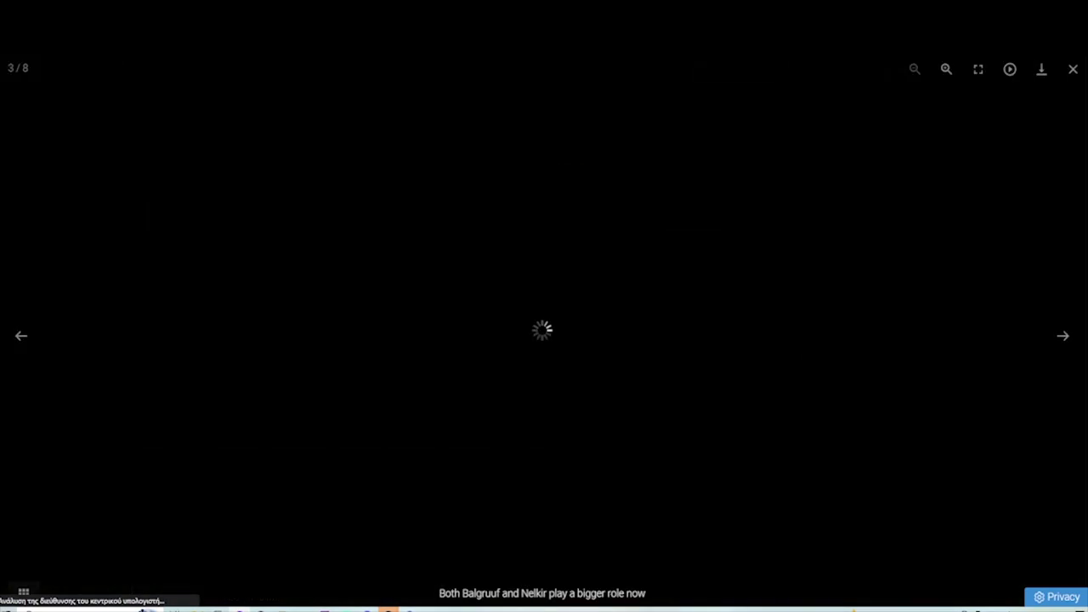
pyautogui.click(28, 575)
pyautogui.press('Escape')
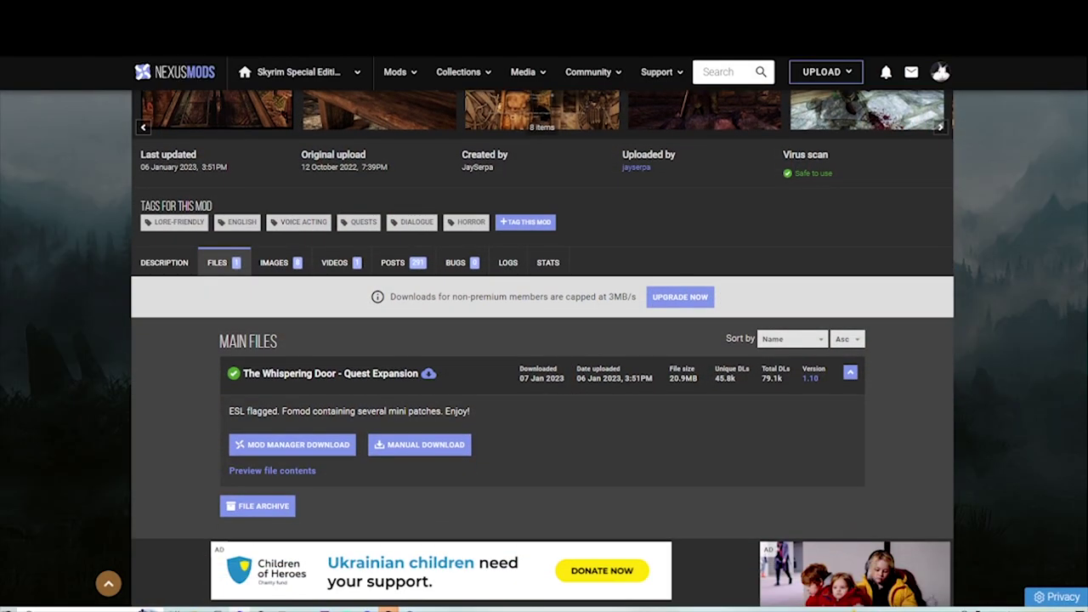
# Start the slow mod manager download of The Whispering Door - Quest Expansion main file.
pyautogui.click(292, 445)
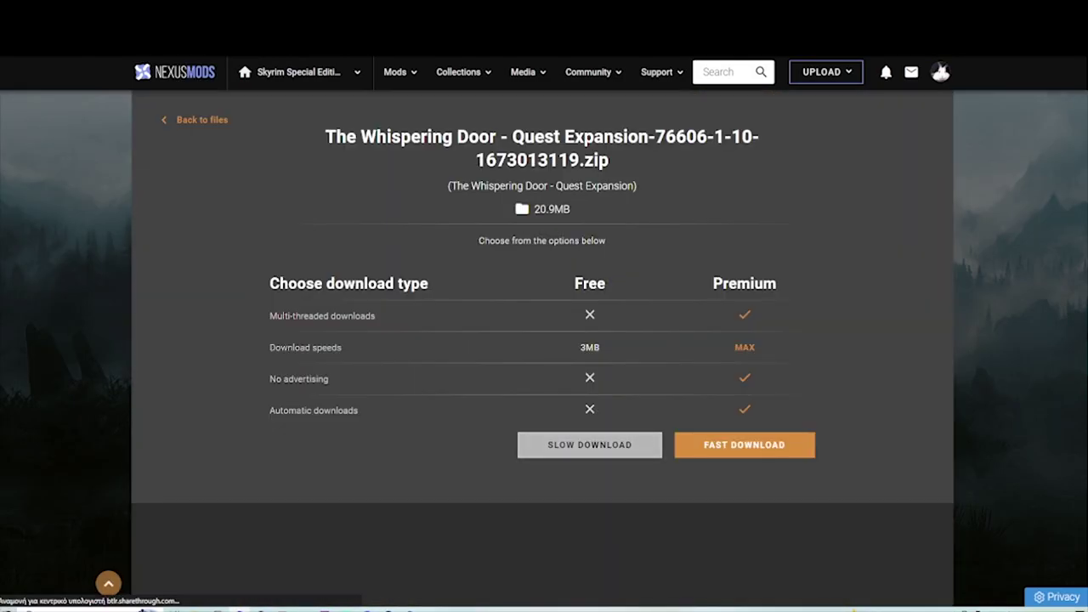
pyautogui.click(590, 444)
pyautogui.scroll(7, 590, 445)
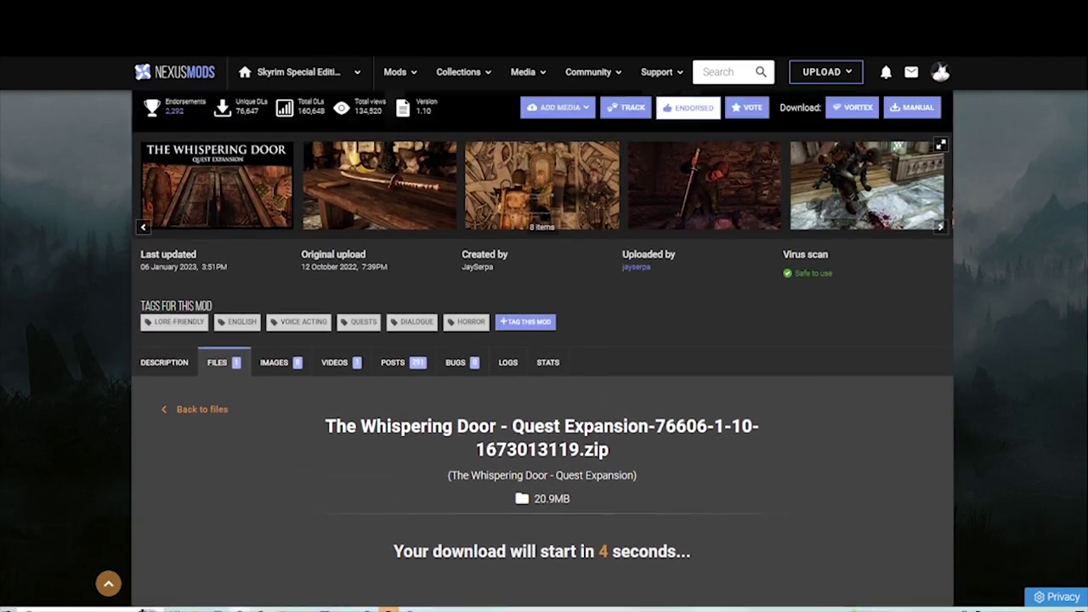
pyautogui.scroll(-2, 274, 306)
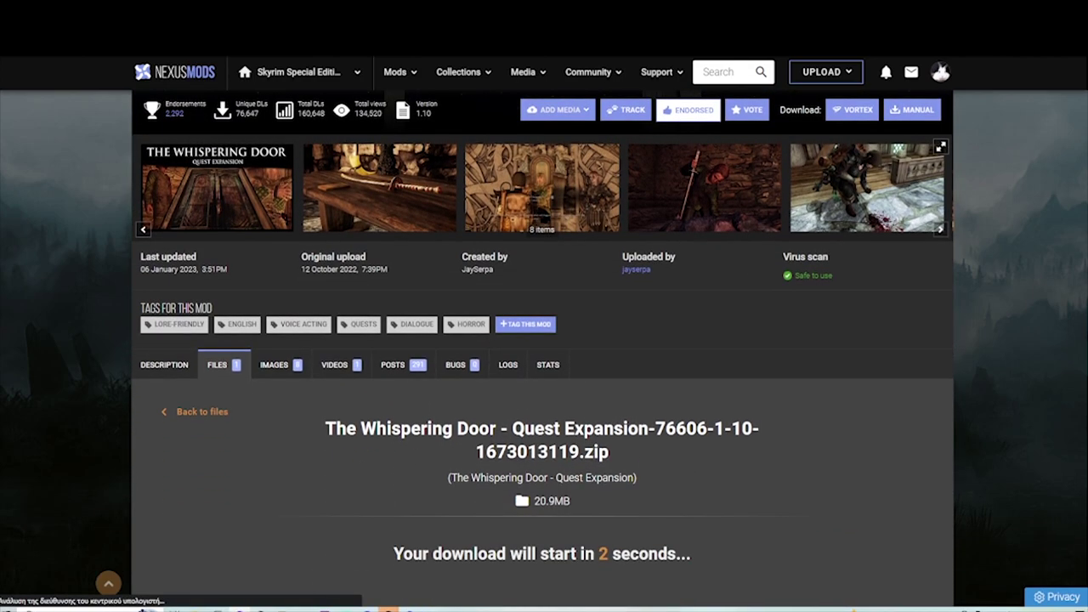
pyautogui.scroll(2, 274, 306)
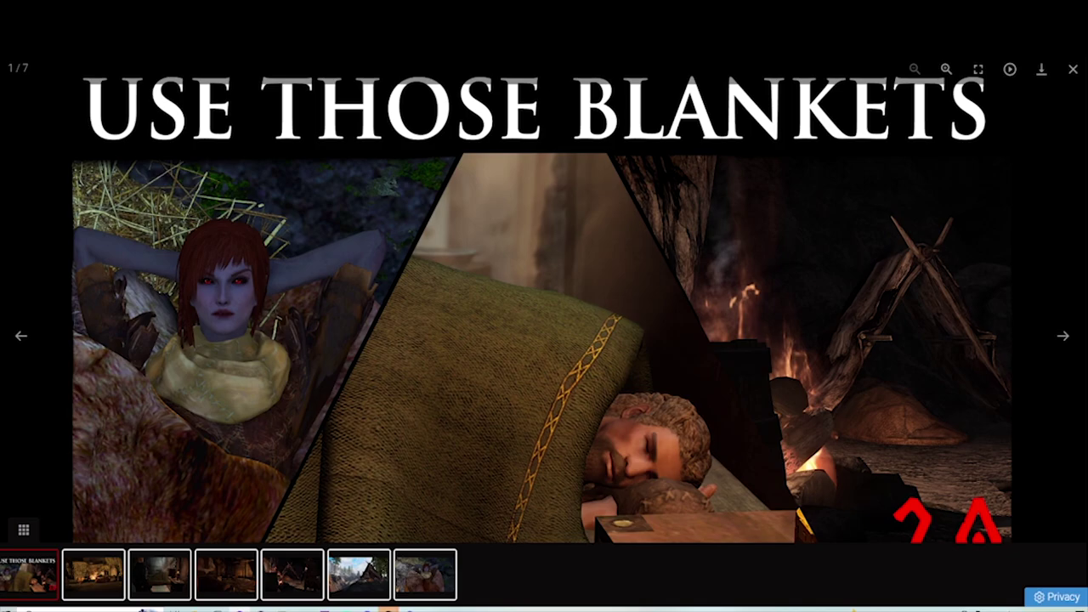
# Browse the Use Those Blankets gallery pictures, close the gallery, and read the mod's description and requirements.
pyautogui.press('Right')
pyautogui.press('Right')
pyautogui.press('Right')
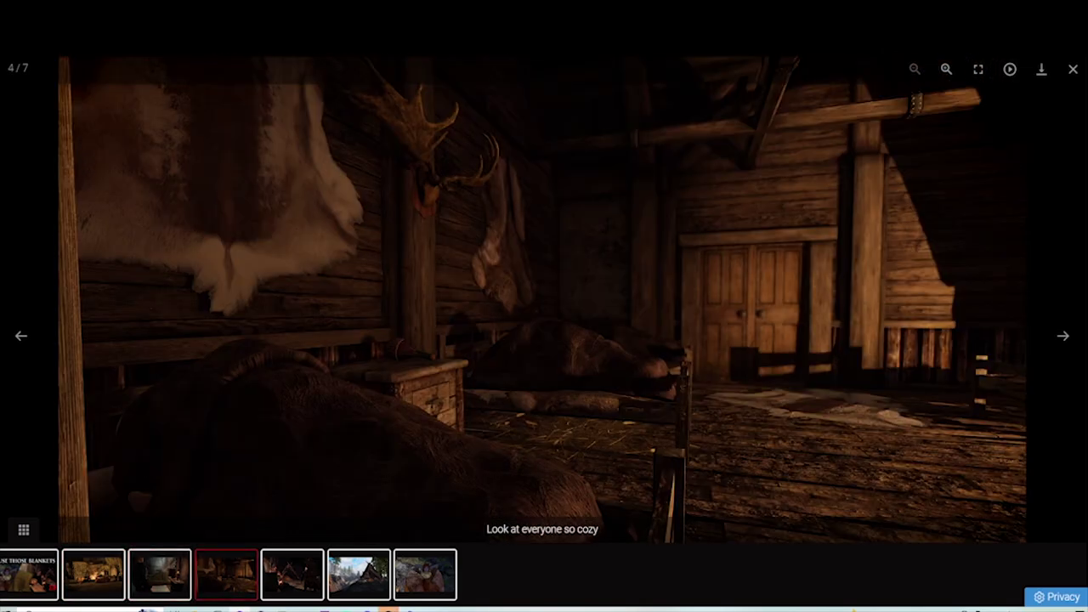
pyautogui.press('Left')
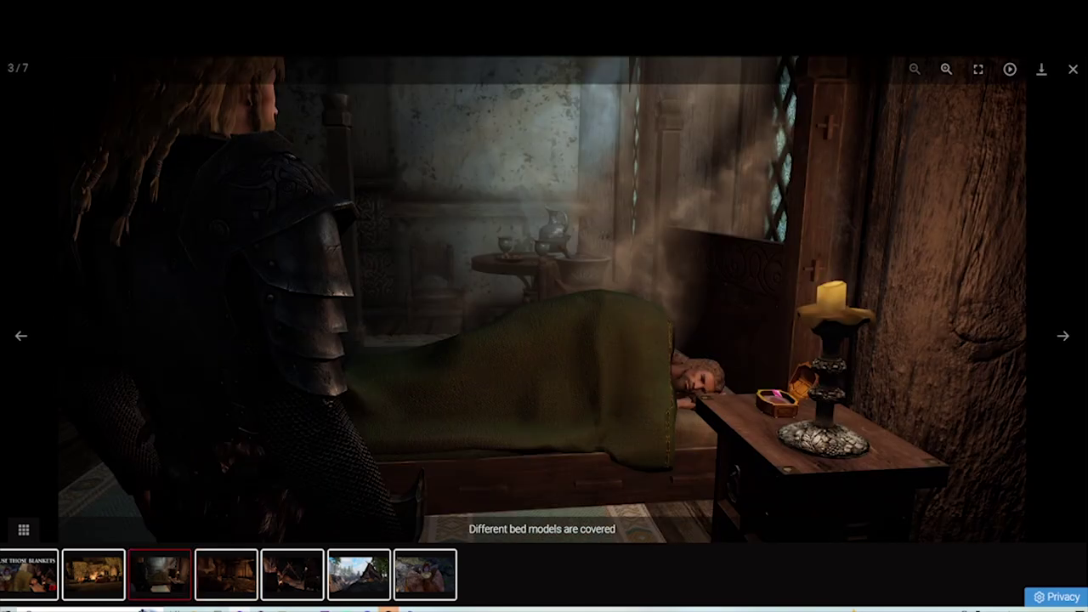
pyautogui.press('Escape')
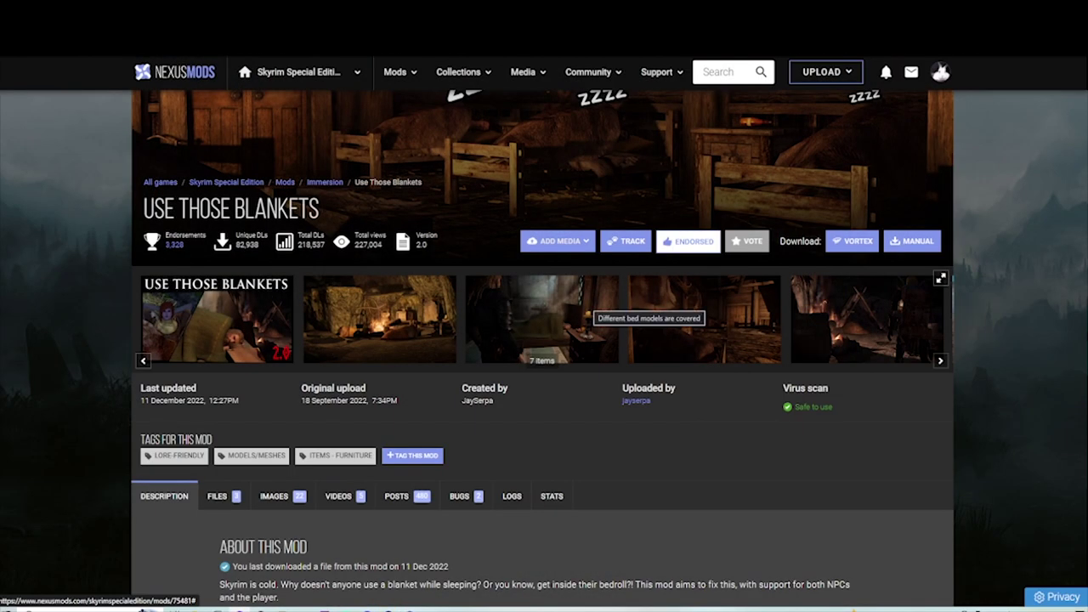
pyautogui.scroll(-3, 544, 340)
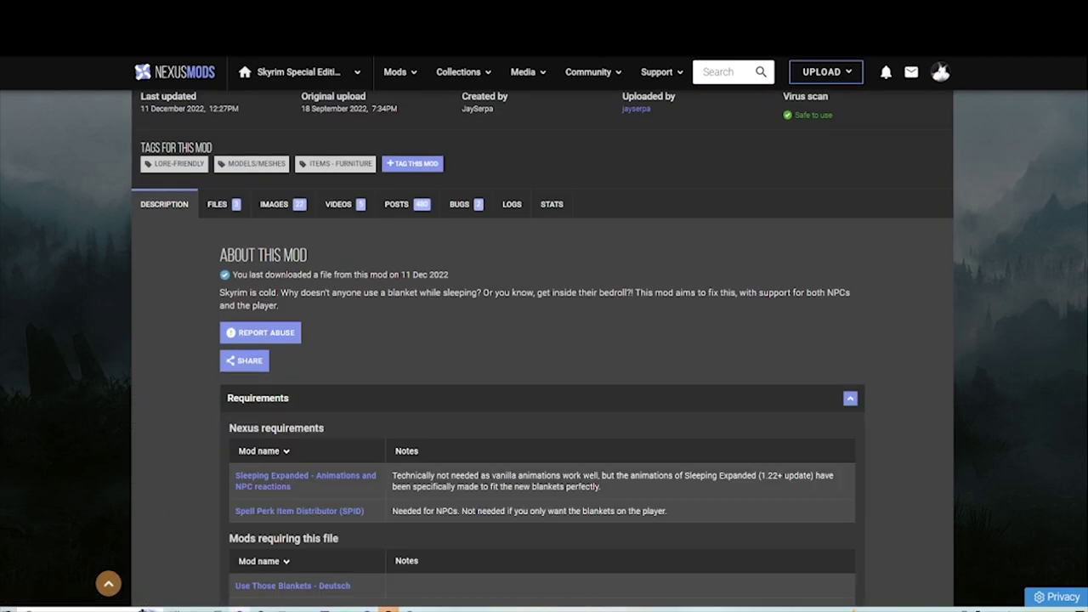
pyautogui.scroll(-2, 544, 340)
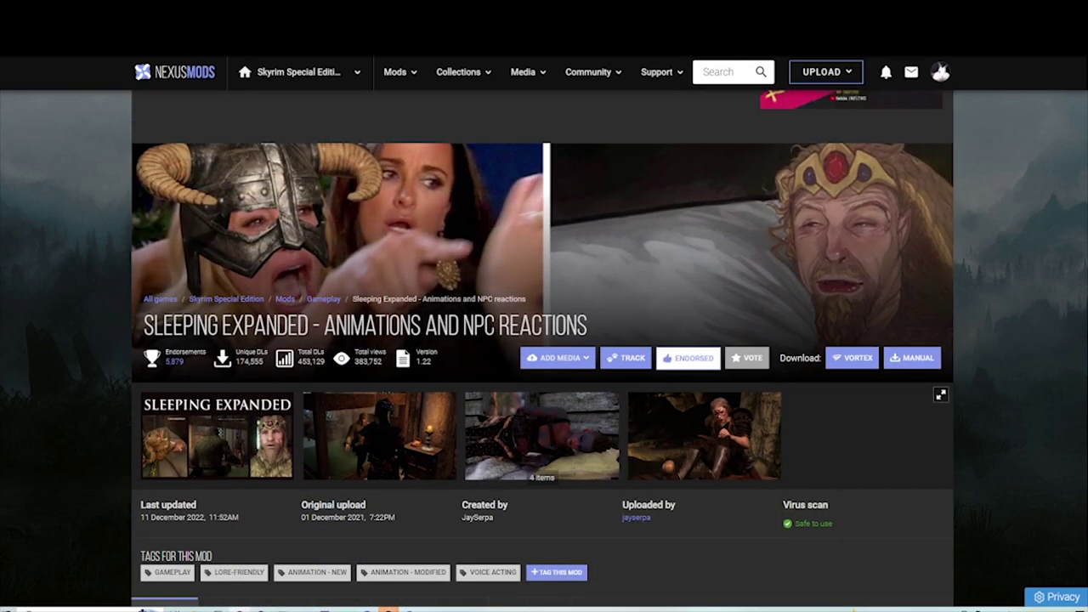
# View the pictures in the Sleeping Expanded - Animations and NPC reactions gallery and close it.
pyautogui.click(379, 435)
pyautogui.click(226, 575)
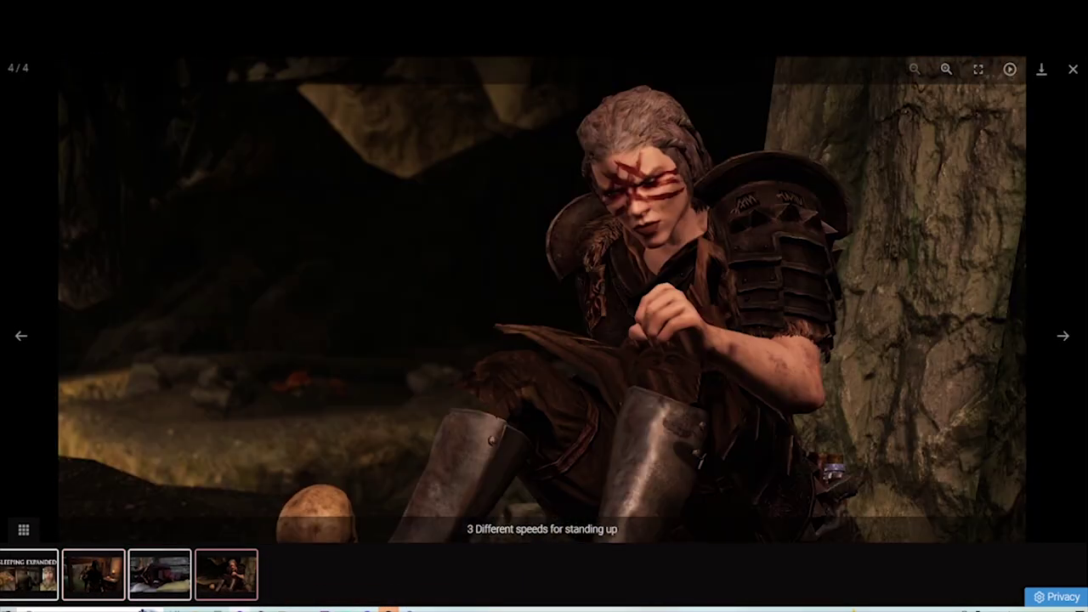
pyautogui.click(160, 575)
pyautogui.press('Escape')
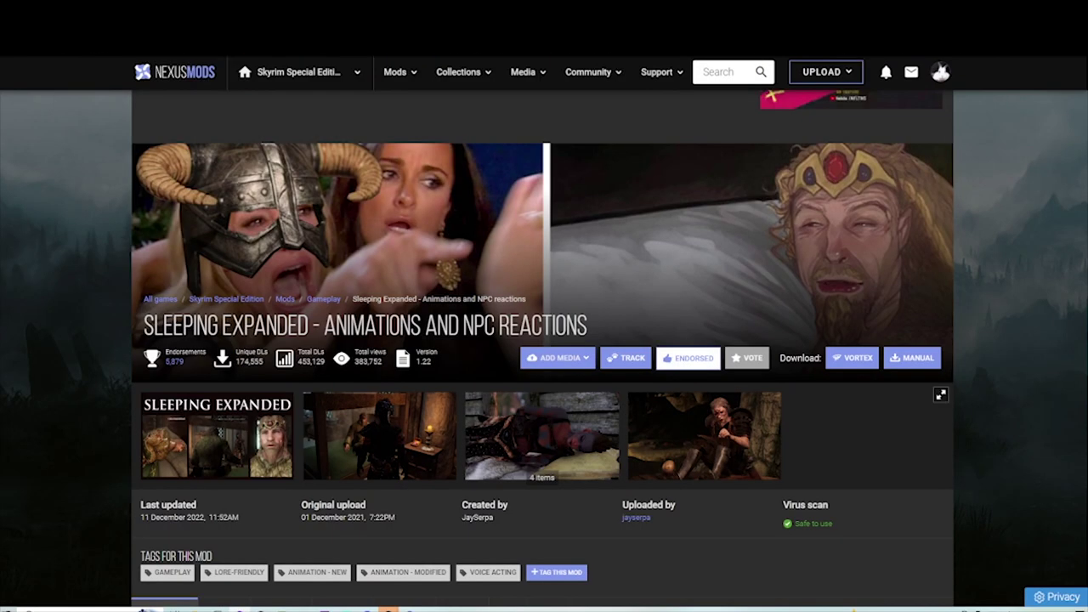
# Read the Sleeping Expanded description and requirements, and examine its files list, including the Patch for New Animations Without DAR.
pyautogui.scroll(-4, 544, 340)
pyautogui.click(257, 456)
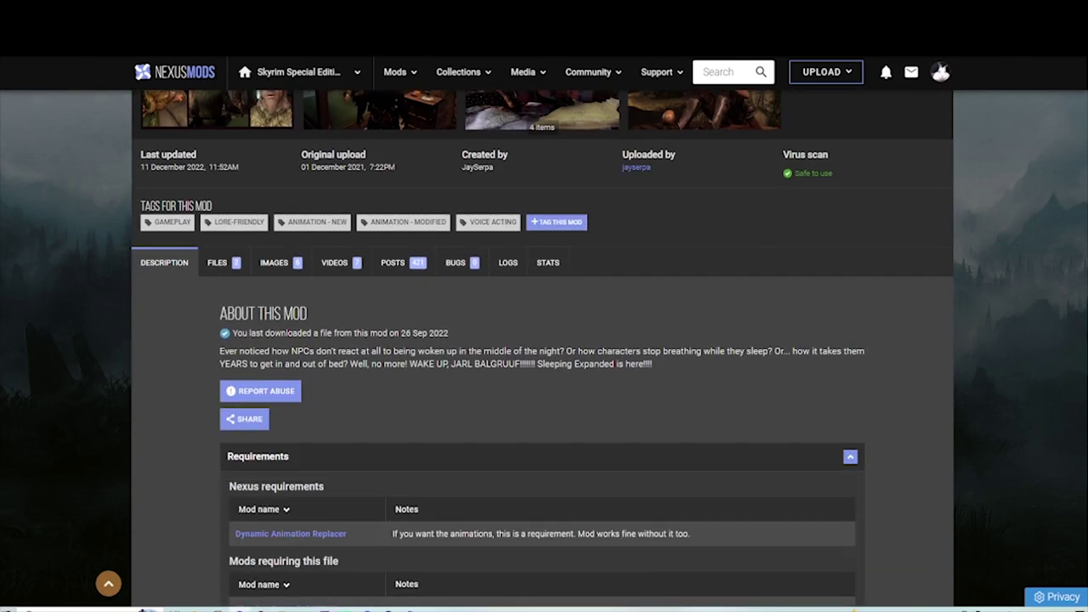
pyautogui.click(217, 263)
pyautogui.scroll(-2, 544, 340)
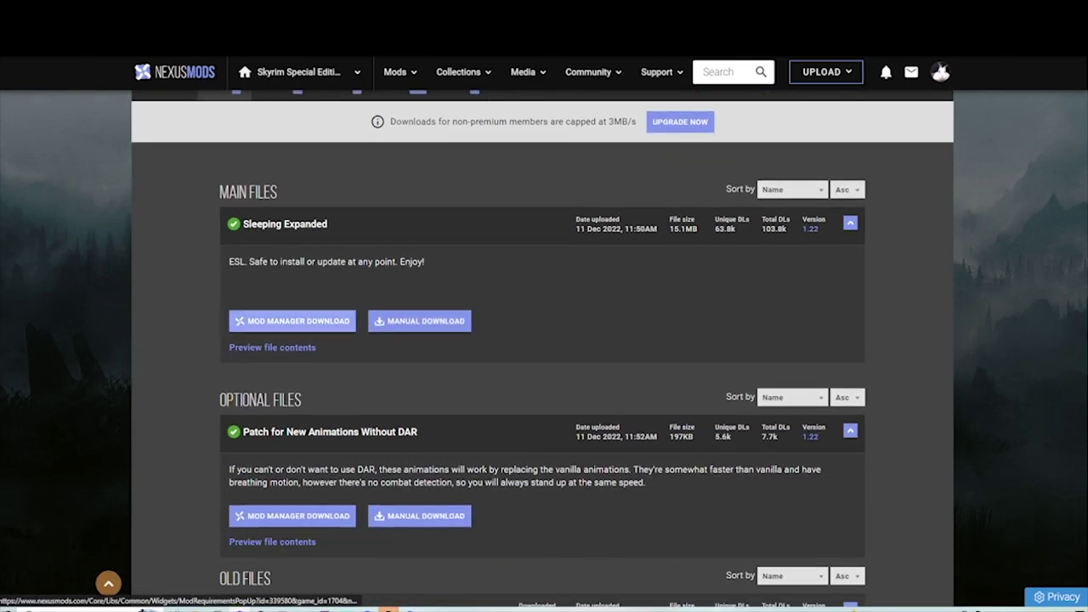
pyautogui.scroll(-2, 292, 323)
pyautogui.scroll(1, 292, 400)
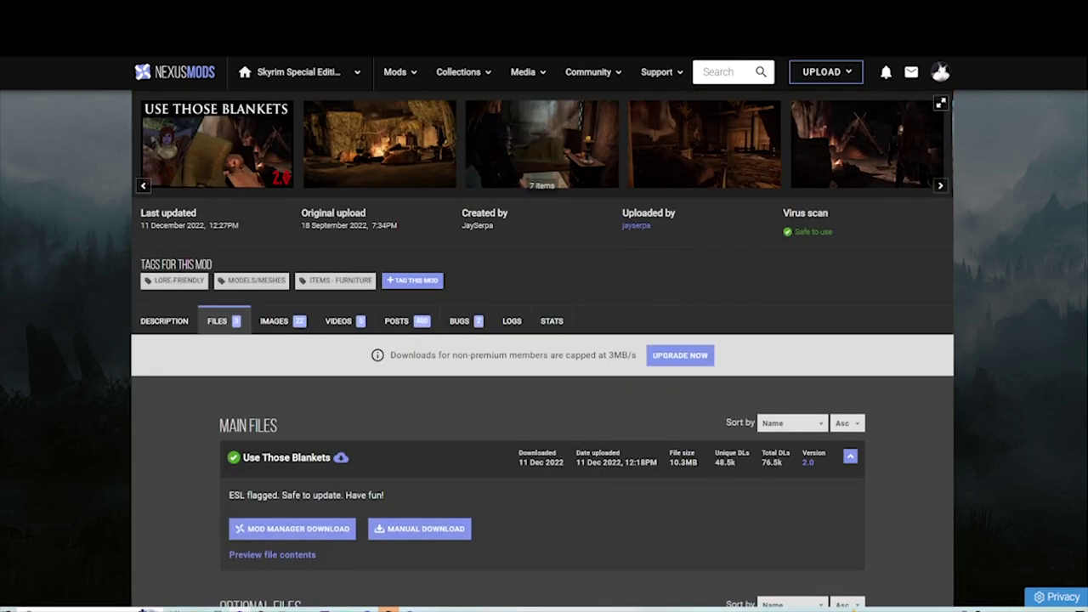
# Examine the Use Those Blankets files, and select the mod name filter text in Vortex.
pyautogui.scroll(-3, 542, 350)
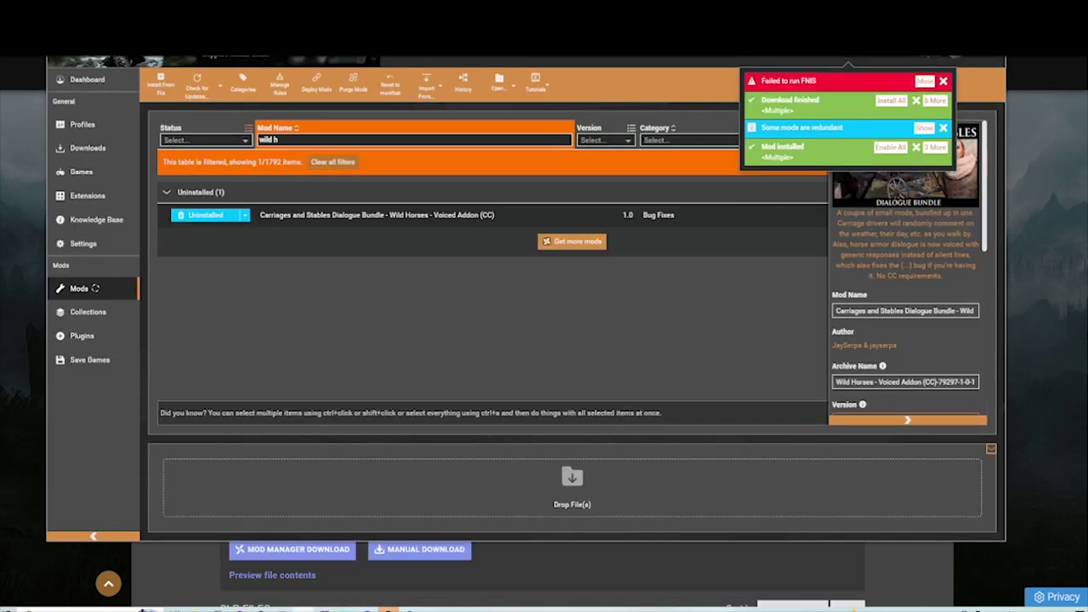
pyautogui.hotkey('ctrl', 'a')
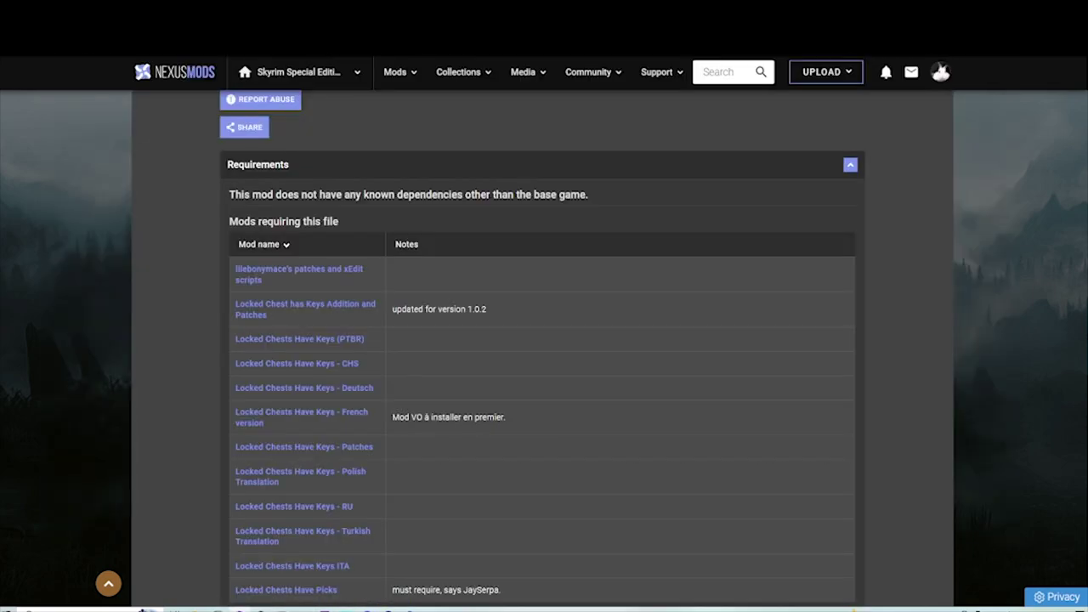
# Open the Locked Chests Have Keys files list and start the slow download of its main file.
pyautogui.scroll(7, 542, 349)
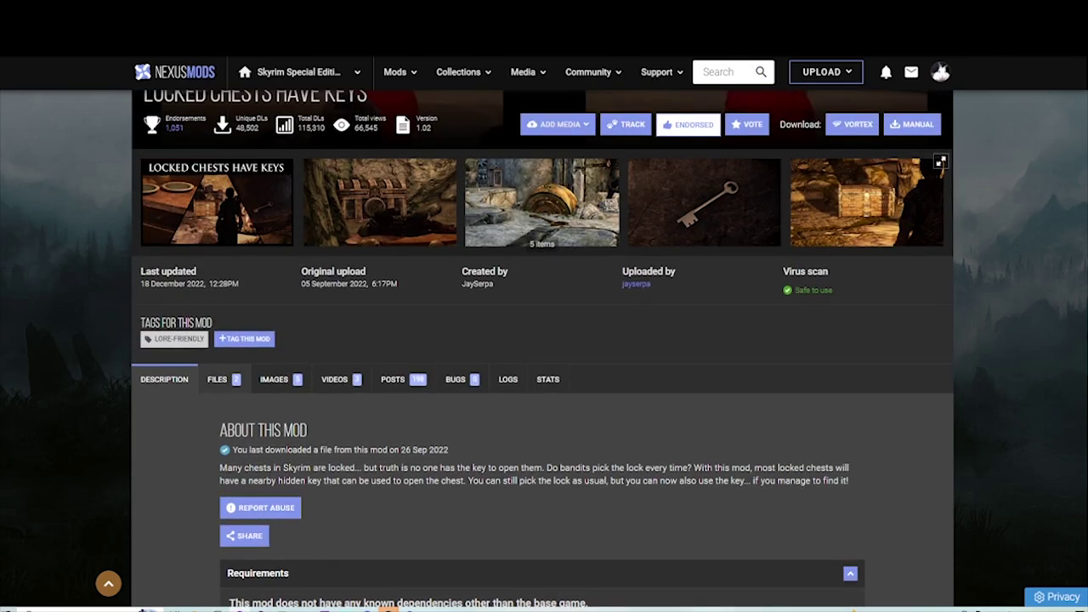
pyautogui.click(224, 379)
pyautogui.scroll(-2, 543, 349)
pyautogui.scroll(-3, 542, 340)
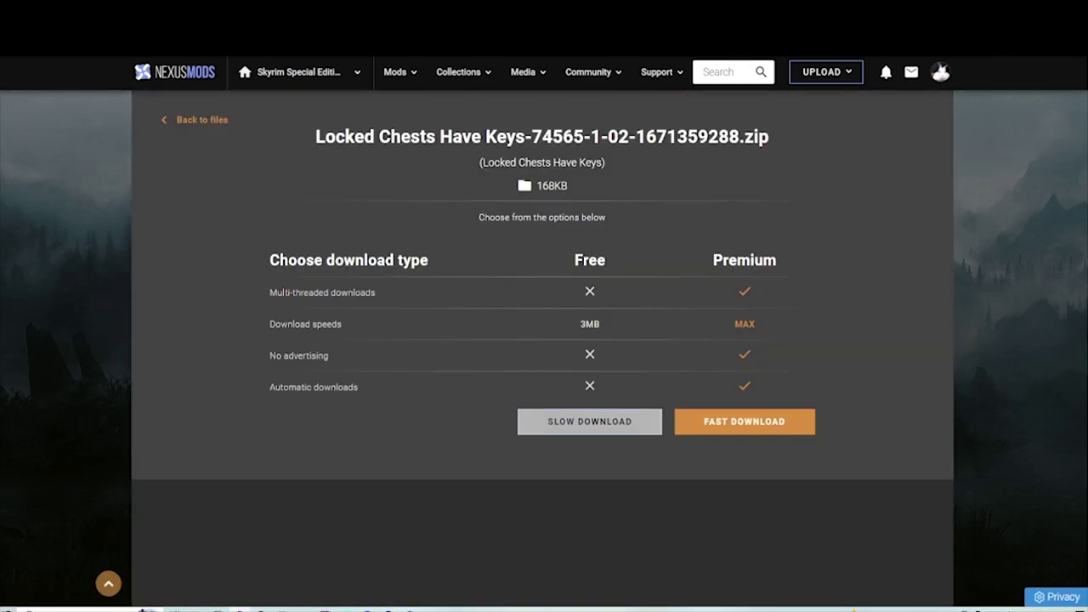
pyautogui.click(590, 420)
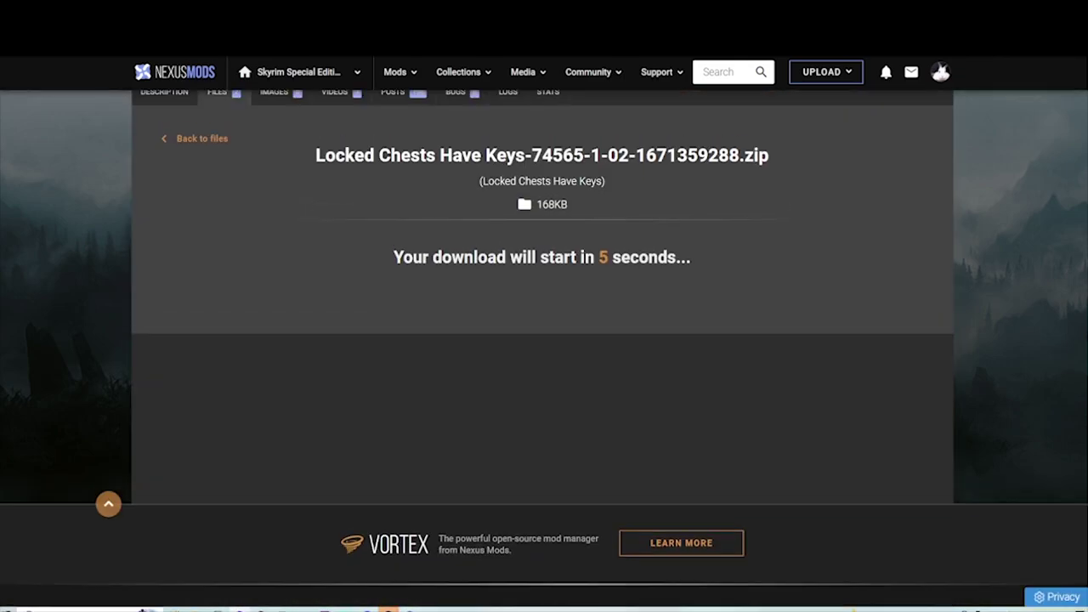
pyautogui.scroll(5, 543, 348)
pyautogui.scroll(-2, 542, 349)
pyautogui.scroll(3, 542, 349)
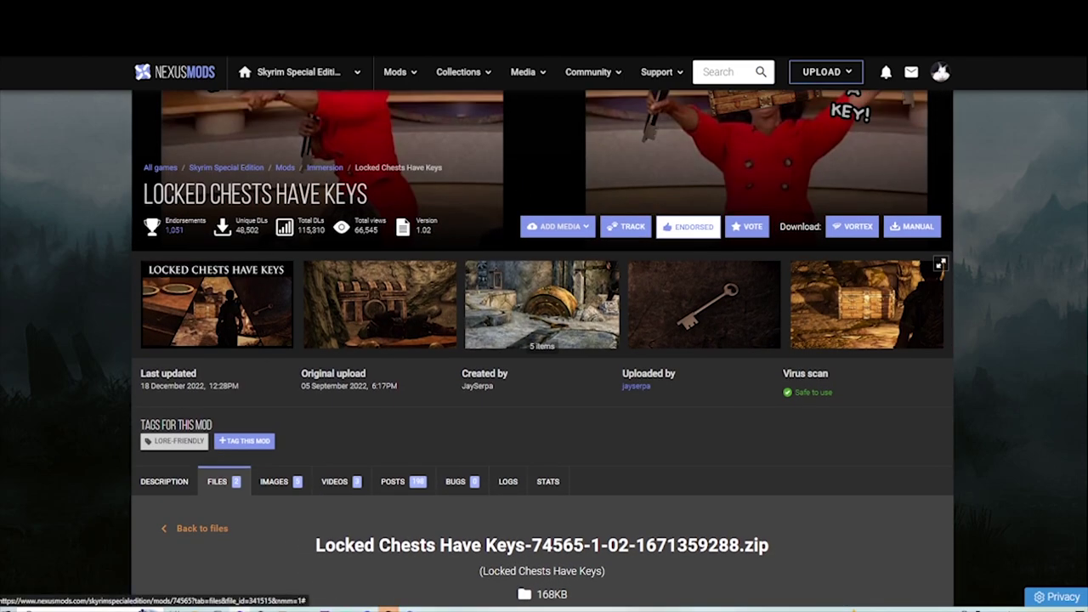
pyautogui.scroll(-2, 541, 340)
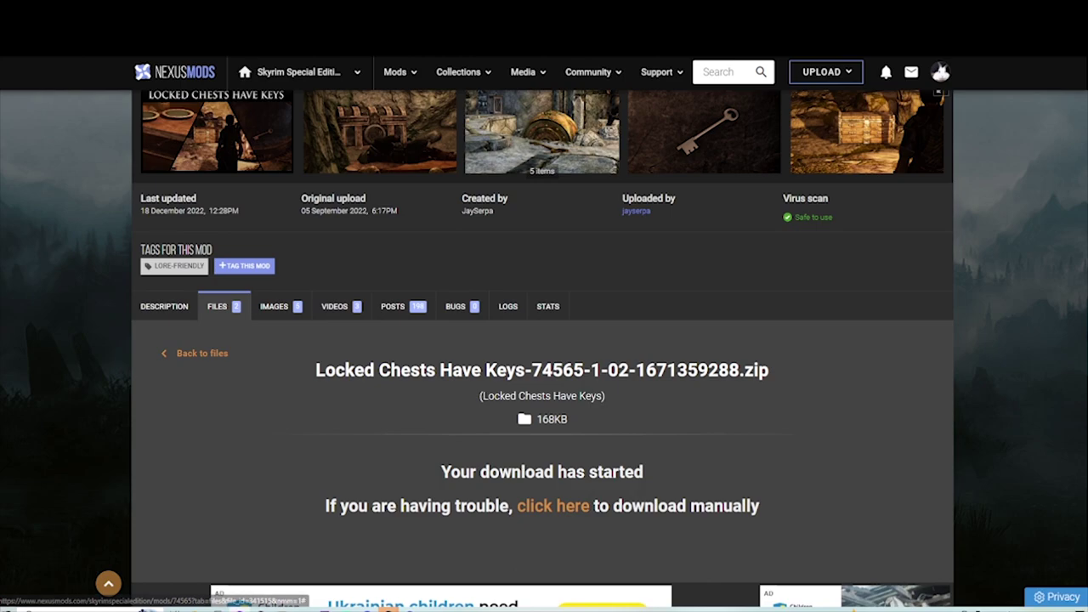
# Switch to Vortex and proceed through the Introduction and mandatory Main File pages of The Whispering Door installer.
pyautogui.click(303, 610)
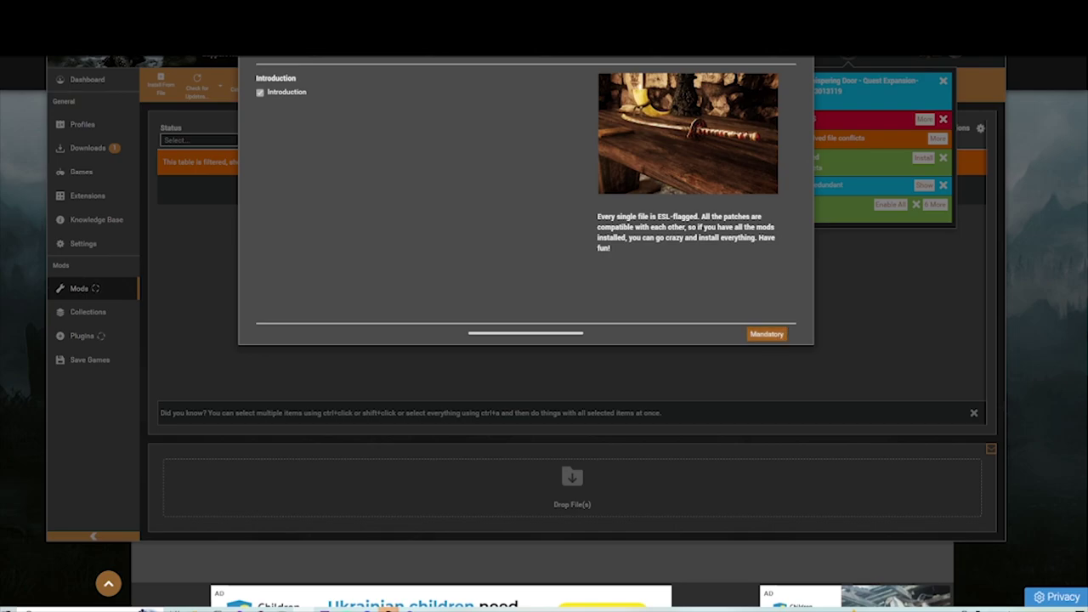
pyautogui.click(767, 334)
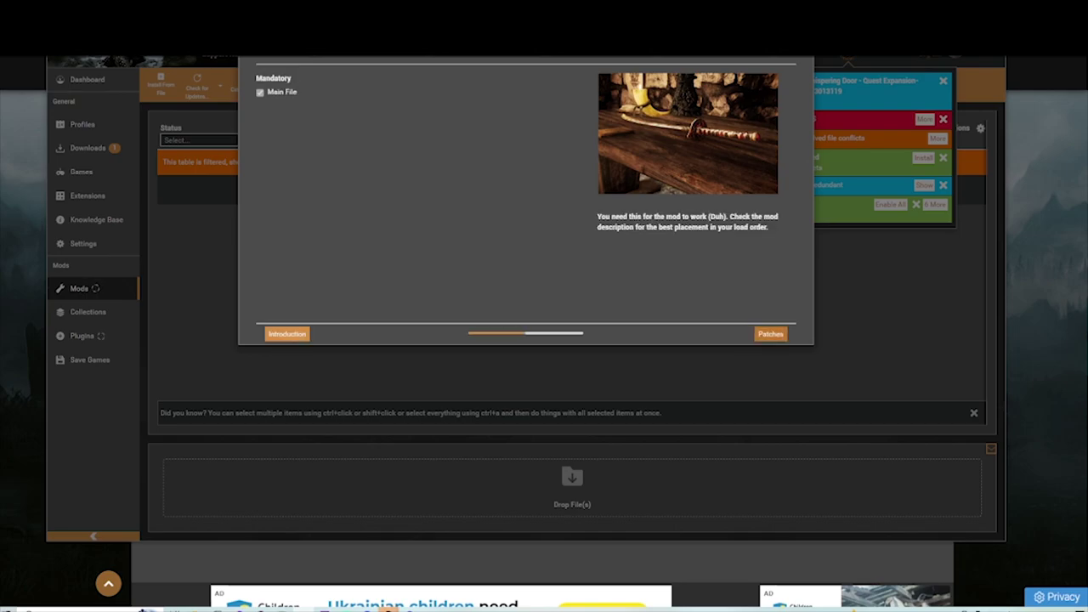
pyautogui.press('Return')
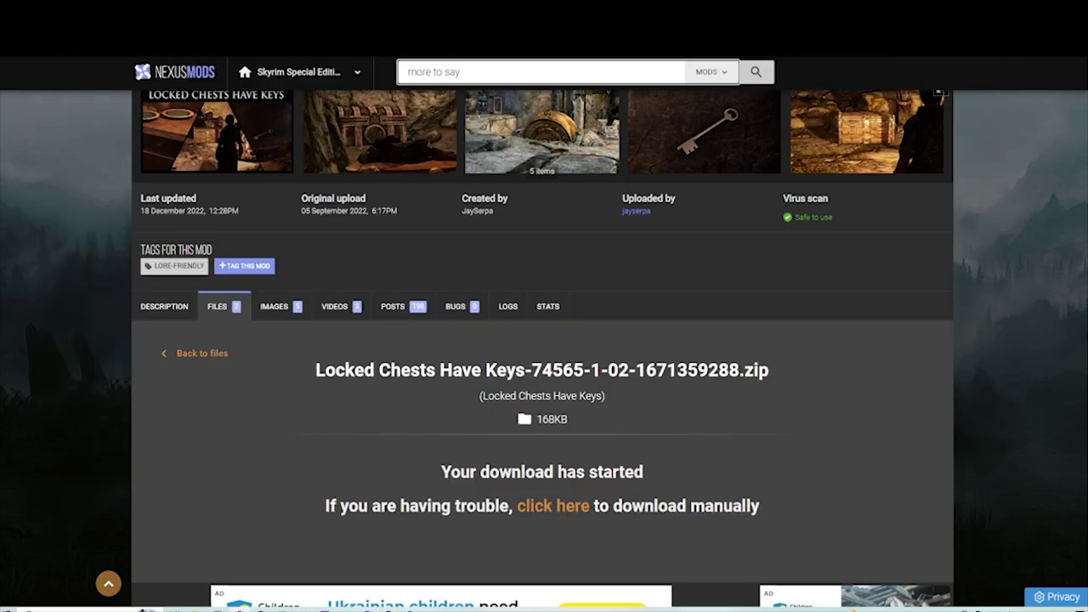
# Search the Skyrim Special Edition mods for "more to say", change the results' sort order, and open the More to Say mod.
pyautogui.press('Return')
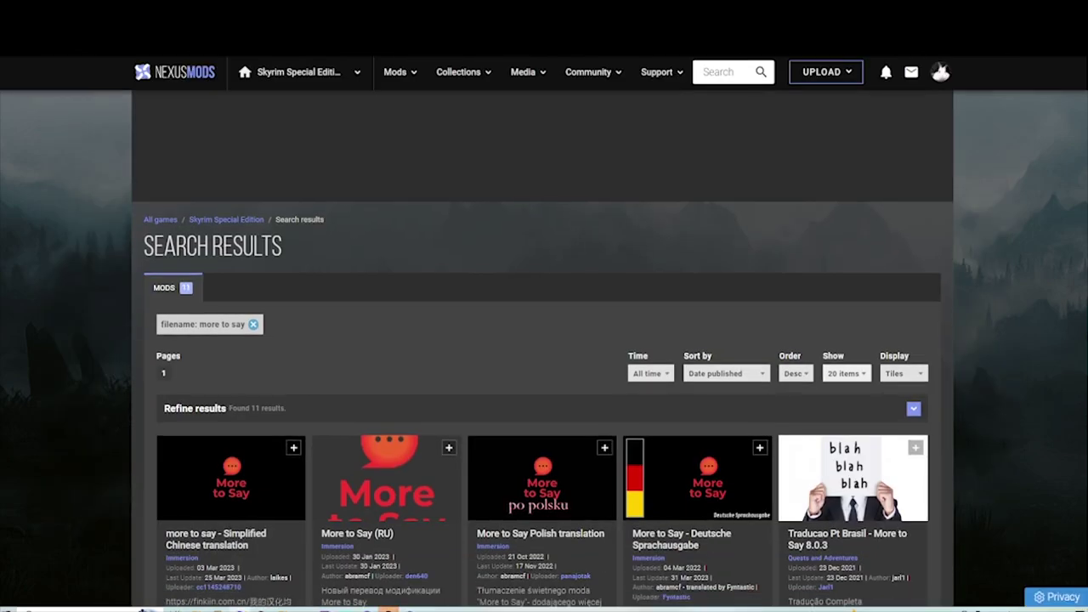
pyautogui.click(725, 373)
pyautogui.click(718, 427)
pyautogui.scroll(-2, 542, 357)
pyautogui.click(230, 305)
# View the Delphine dialogue picture and the one after it in the More to Say gallery, and close the gallery.
pyautogui.scroll(-1, 379, 374)
pyautogui.click(380, 376)
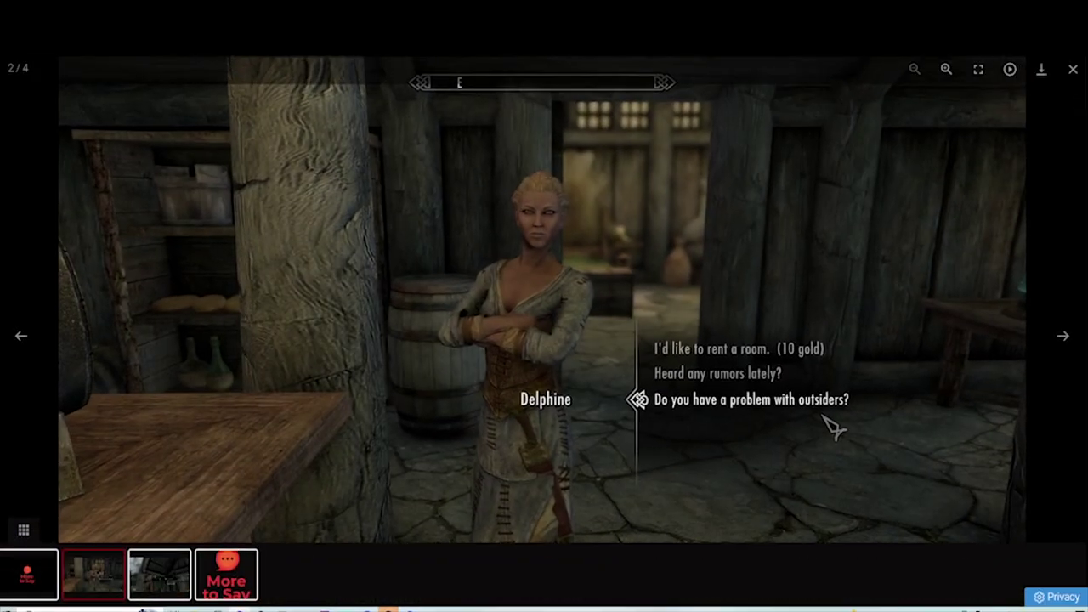
pyautogui.press('Right')
pyautogui.press('Escape')
# Read the description of the More to Say (merged version) optional file, highlighting the advice on using it or the main file.
pyautogui.scroll(-3, 544, 340)
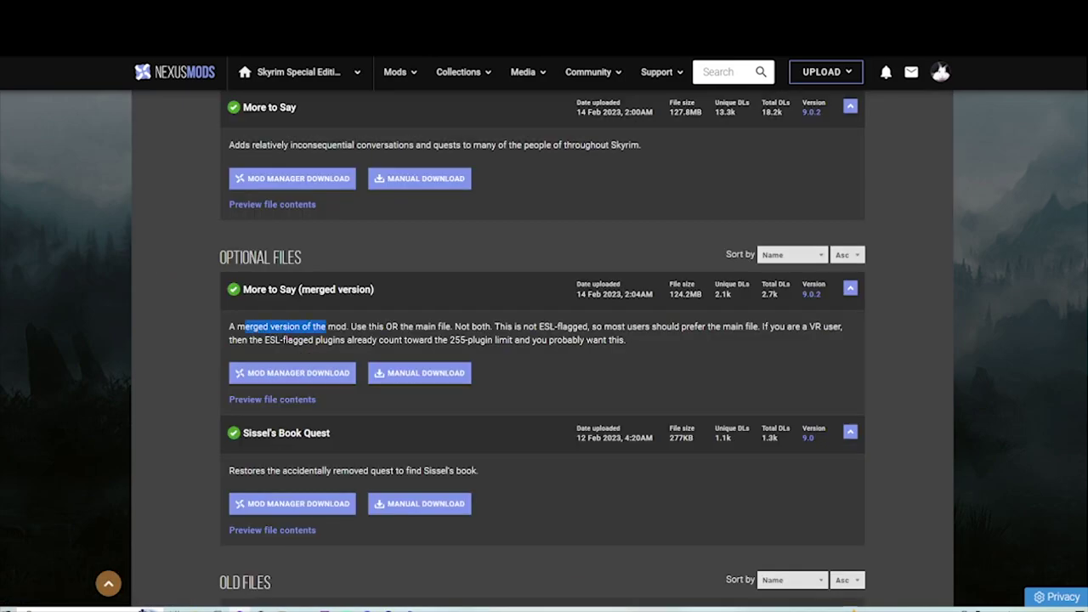
pyautogui.moveTo(327, 326); pyautogui.dragTo(605, 326)
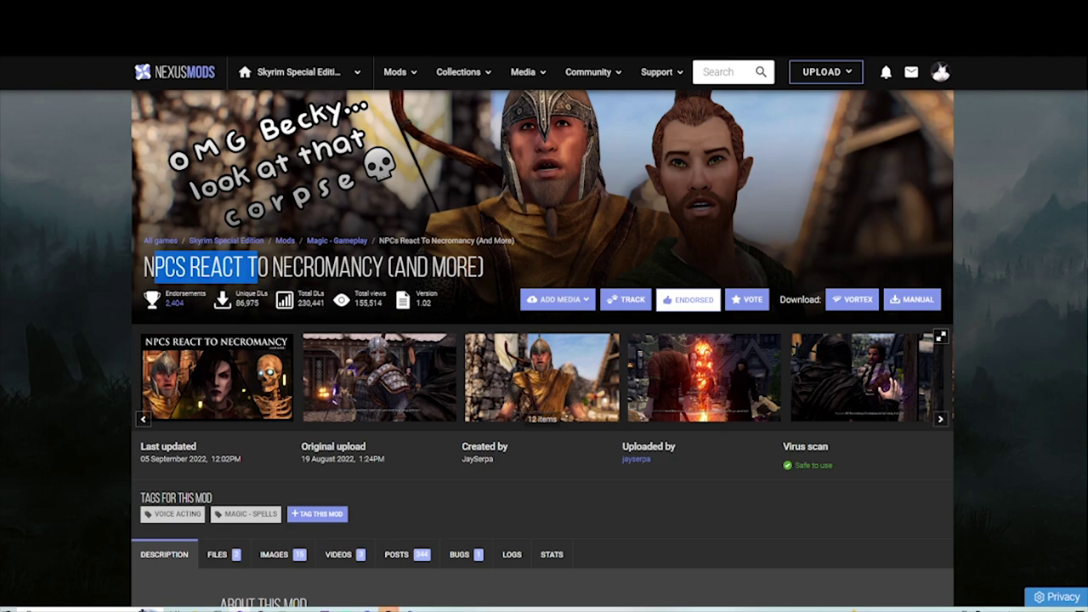
# Look over the NPCs React to Necromancy (And More) page and read its main and optional file descriptions.
pyautogui.scroll(-3, 542, 349)
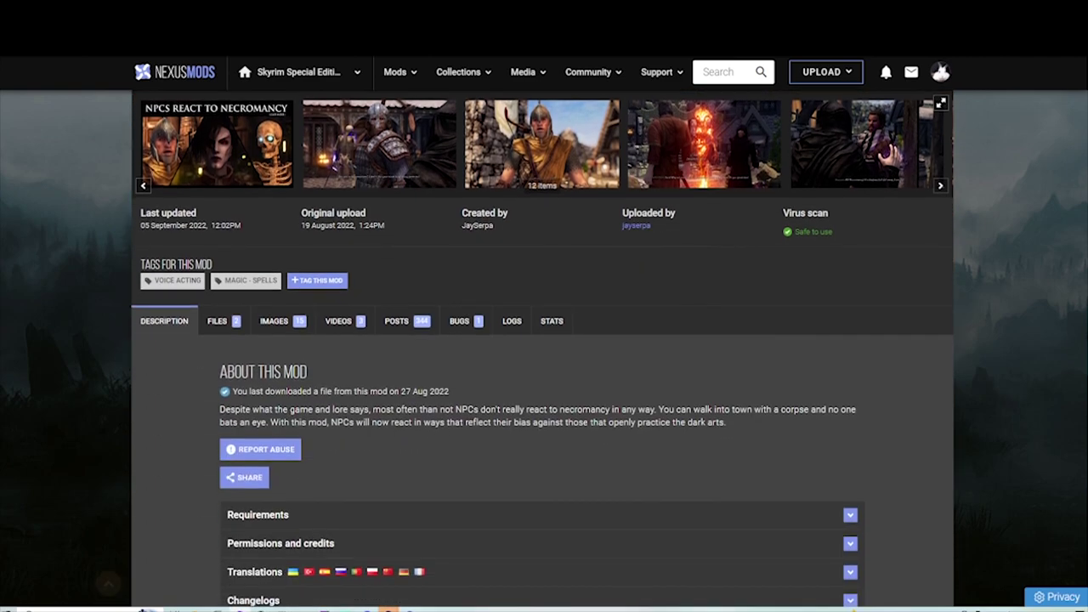
pyautogui.scroll(2, 246, 455)
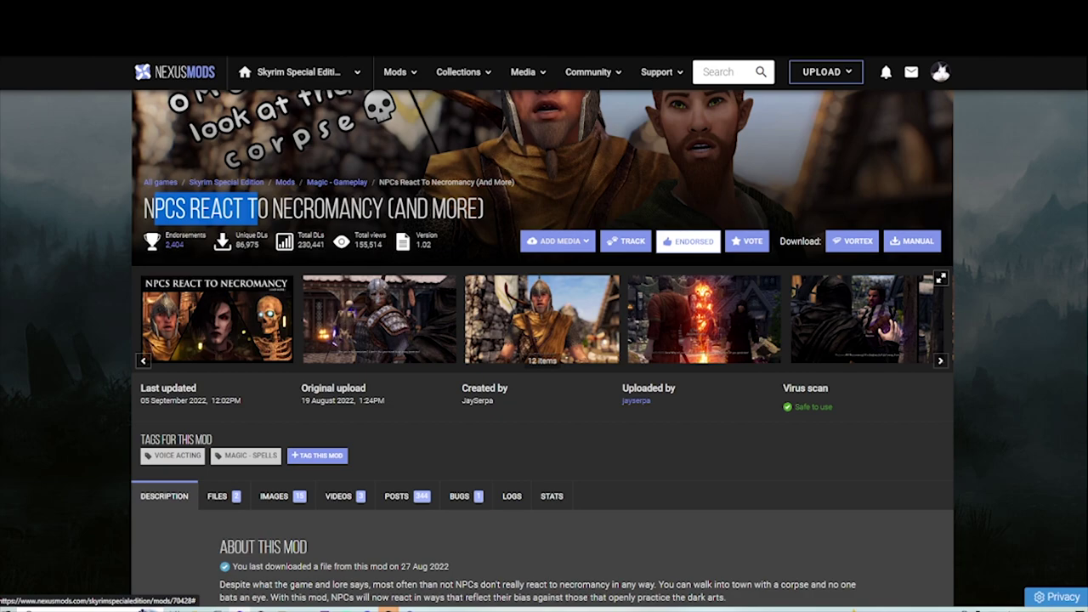
pyautogui.scroll(-5, 245, 454)
pyautogui.scroll(3, 246, 455)
pyautogui.click(225, 322)
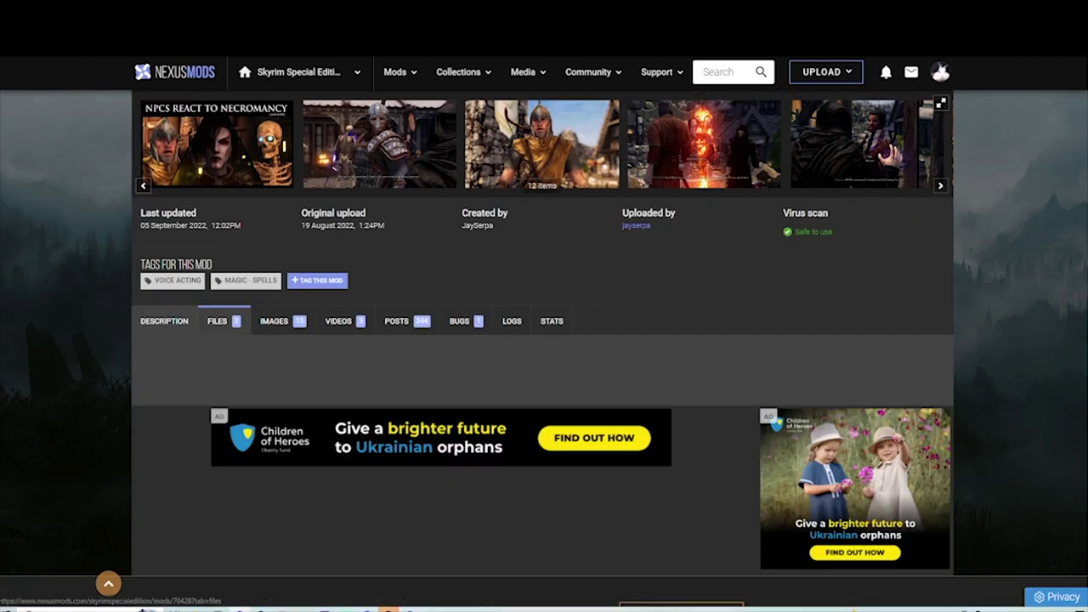
pyautogui.scroll(-4, 225, 322)
pyautogui.scroll(3, 224, 321)
pyautogui.scroll(1, 543, 349)
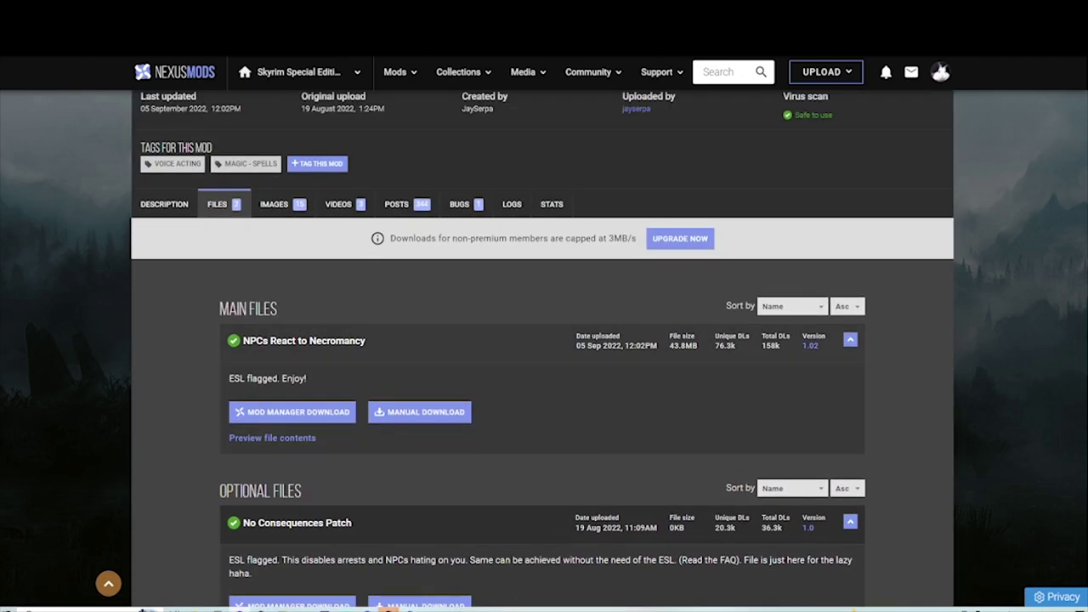
pyautogui.scroll(-3, 542, 349)
pyautogui.scroll(2, 542, 348)
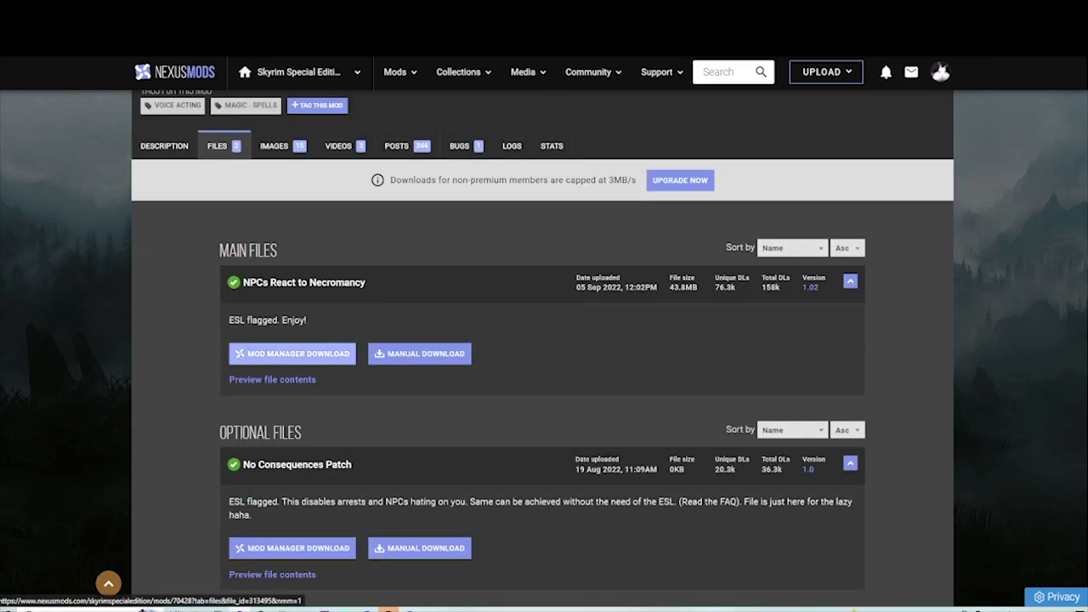
# Download the NPCs React to Necromancy main file for the mod manager using the free slow download.
pyautogui.click(109, 583)
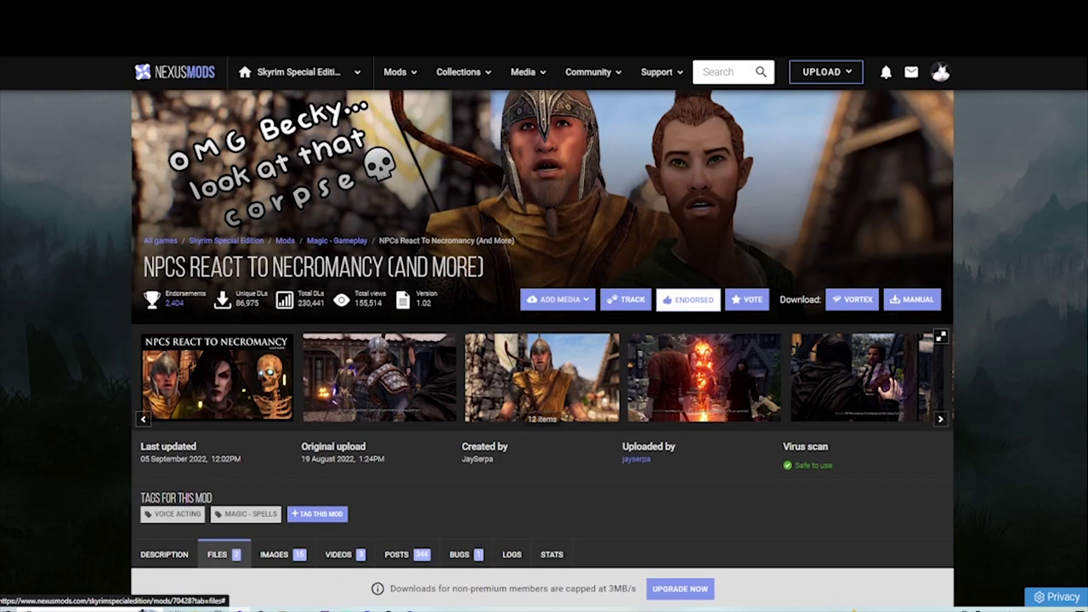
pyautogui.scroll(-5, 292, 354)
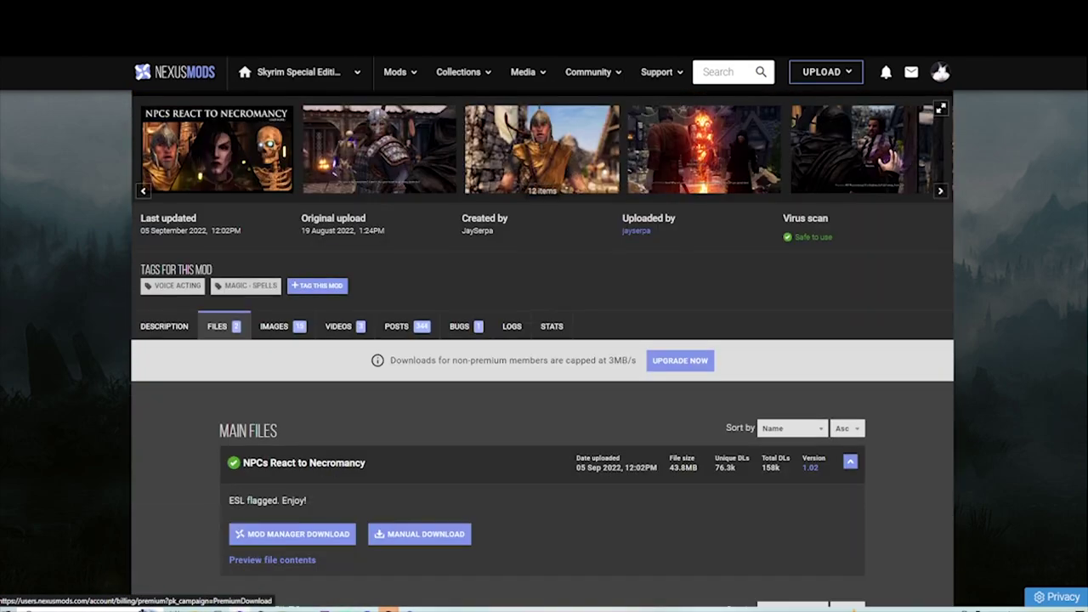
pyautogui.click(292, 353)
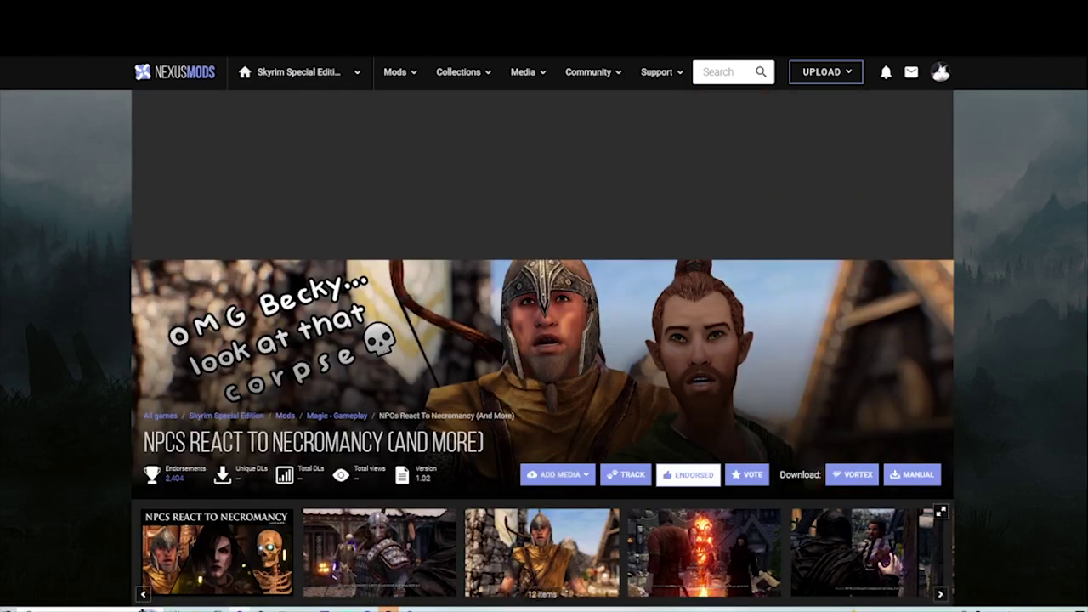
pyautogui.click(590, 420)
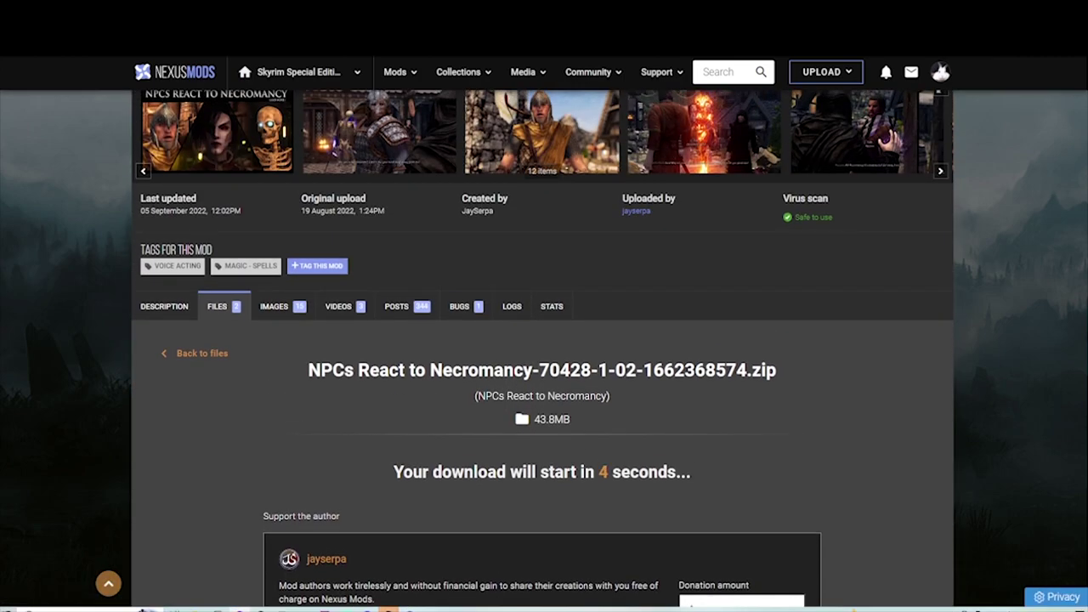
pyautogui.scroll(2, 345, 364)
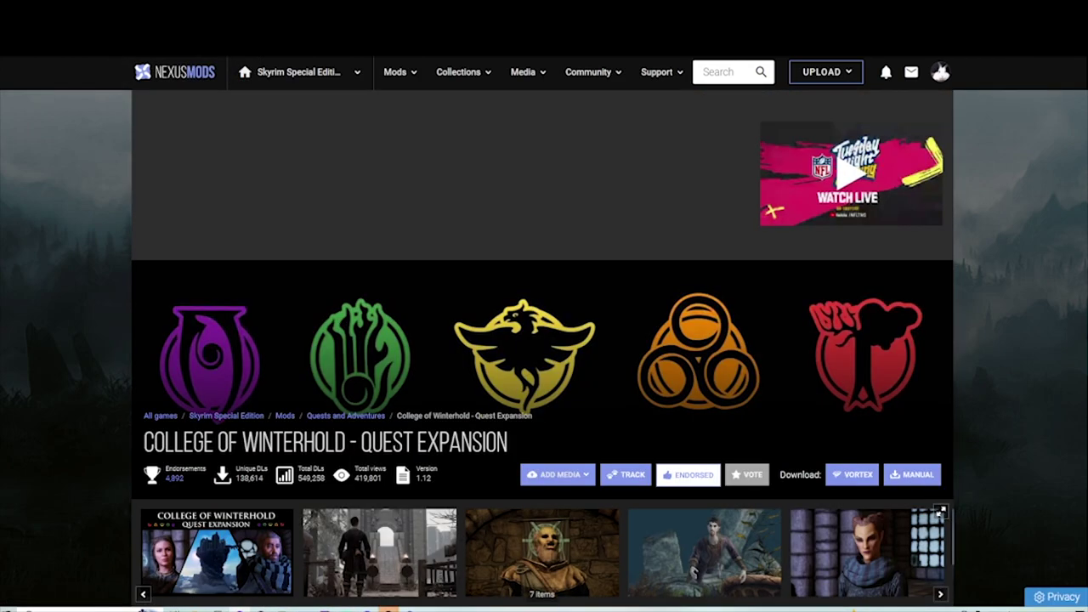
# Open the files of College of Winterhold - Quest Expansion and review the main file and the optional add-ons.
pyautogui.scroll(-5, 543, 340)
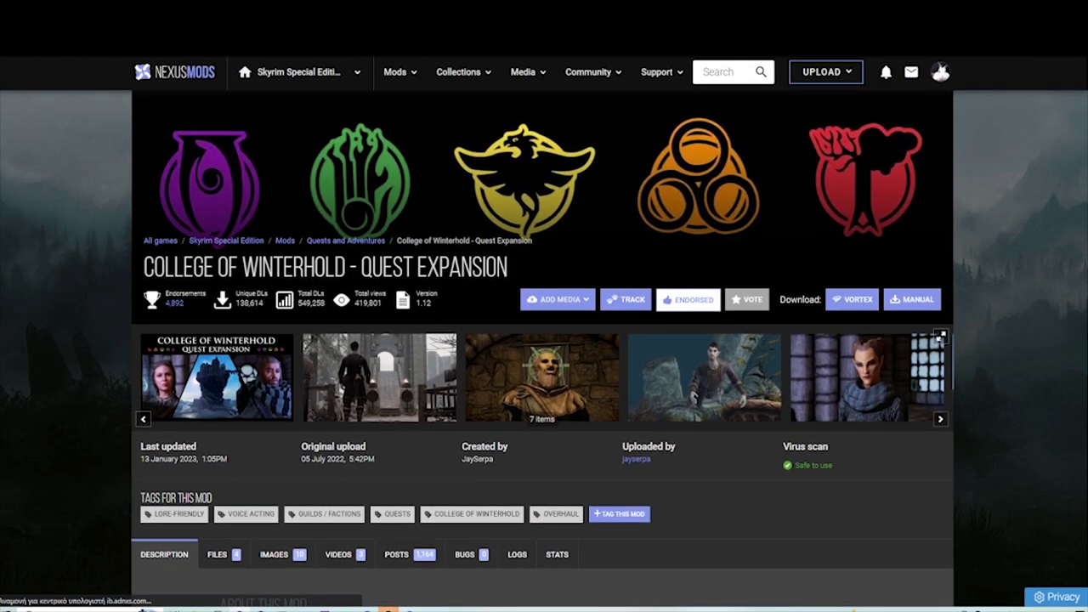
pyautogui.click(222, 321)
pyautogui.scroll(-4, 542, 341)
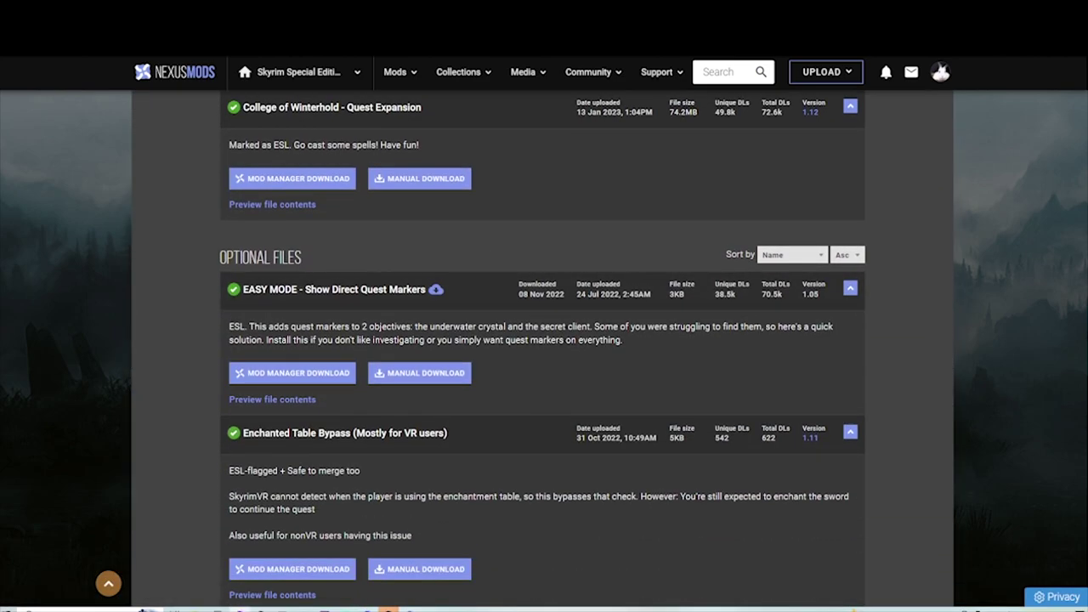
pyautogui.scroll(1, 543, 340)
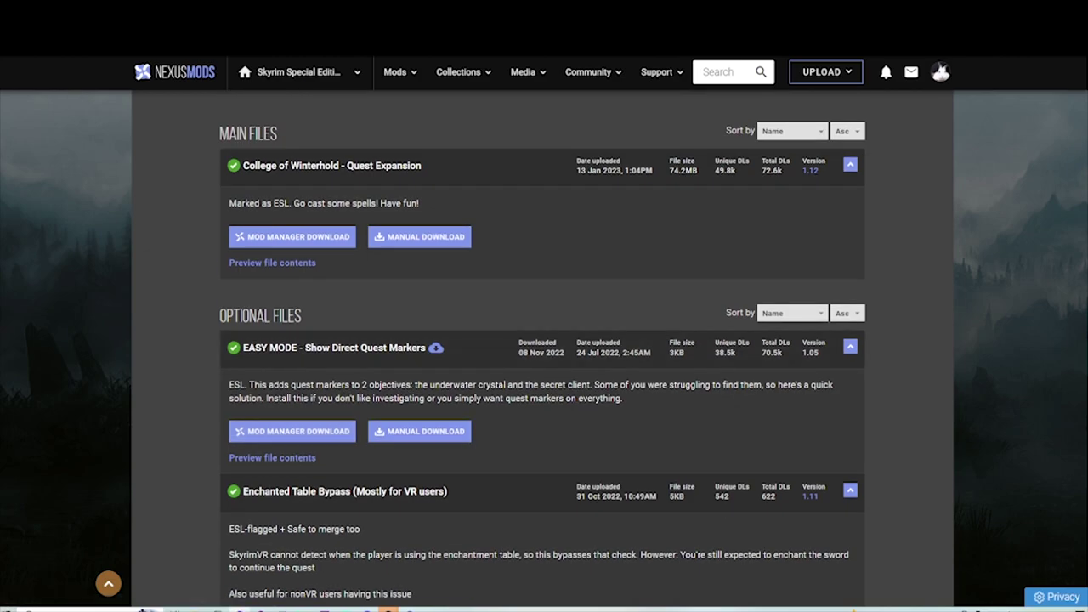
pyautogui.scroll(-2, 543, 340)
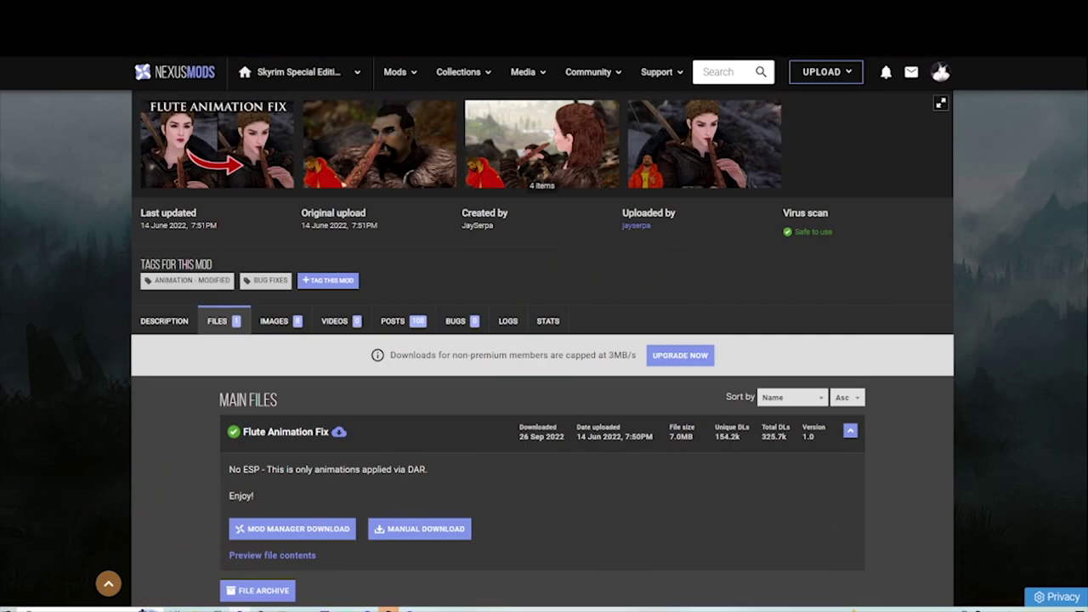
# Download the Flute Animation Fix main file for the mod manager with the slow download, accepting the Dynamic Animation Replacer requirement.
pyautogui.scroll(-2, 544, 340)
pyautogui.click(291, 411)
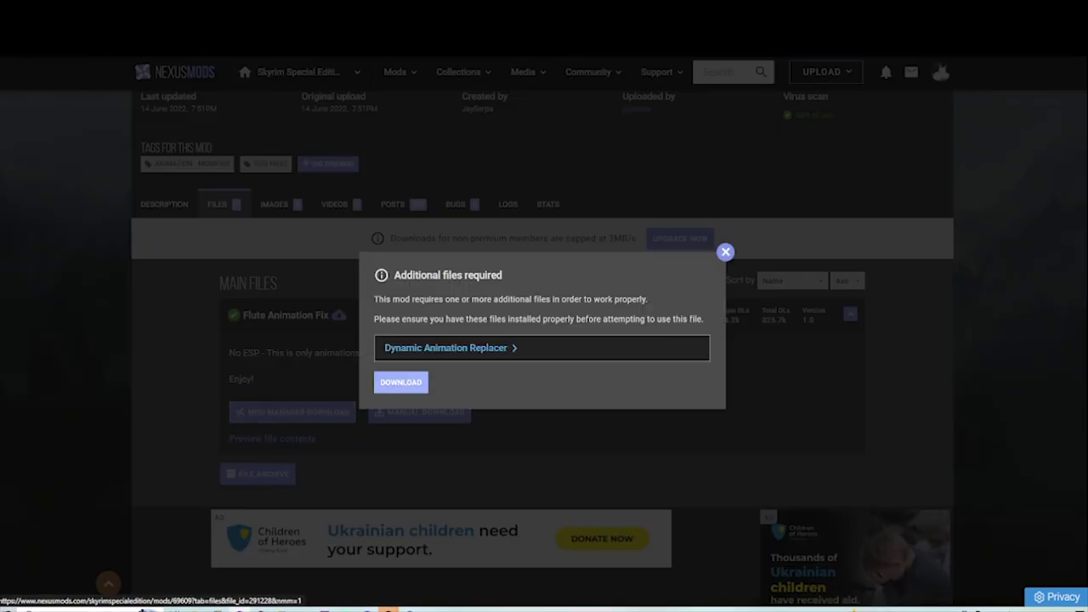
pyautogui.click(402, 383)
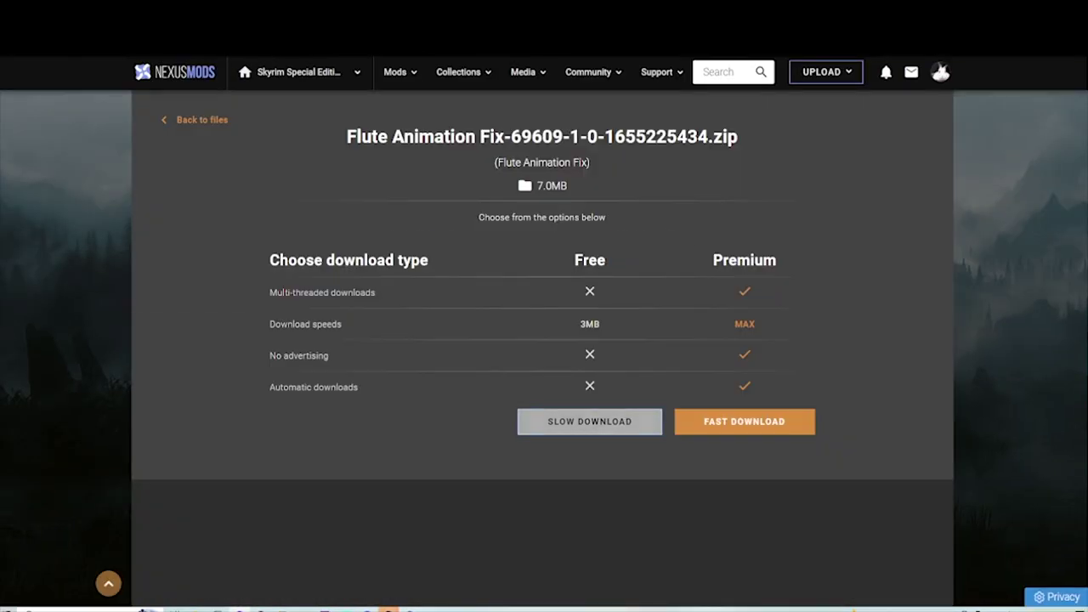
pyautogui.click(589, 421)
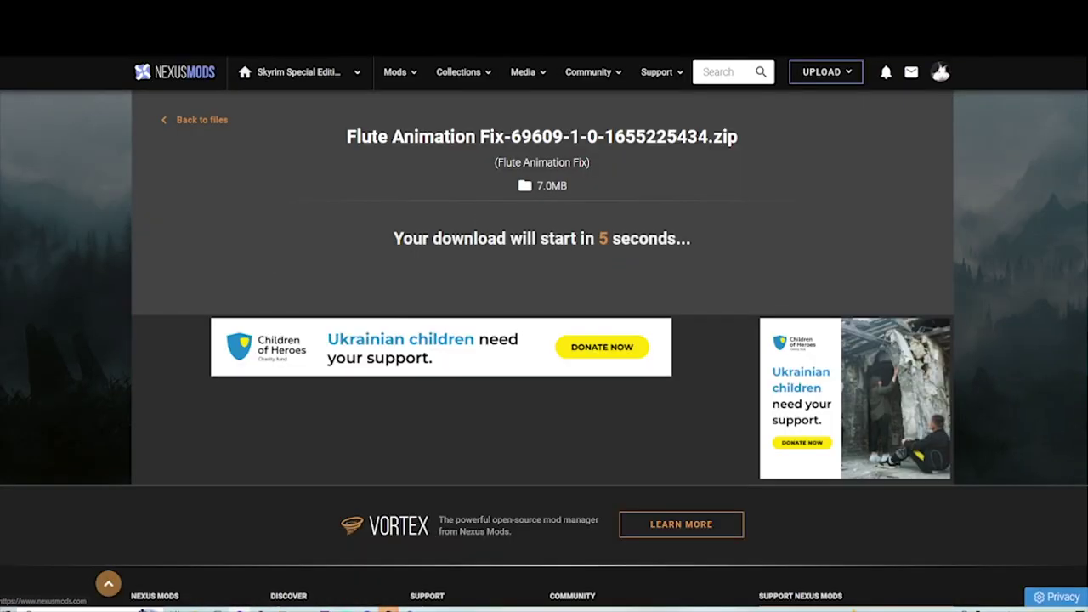
pyautogui.scroll(7, 561, 323)
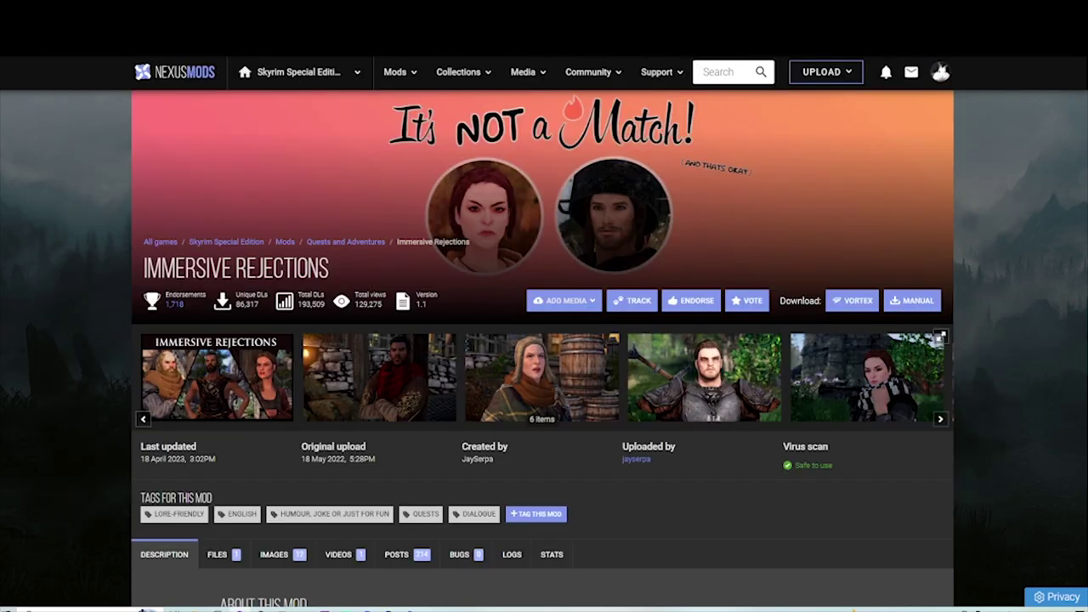
# Open NPCs Wear Amulets of Mara PLUS from the Immersive Rejections requirements and view its gallery up to the courier picture.
pyautogui.scroll(-5, 542, 340)
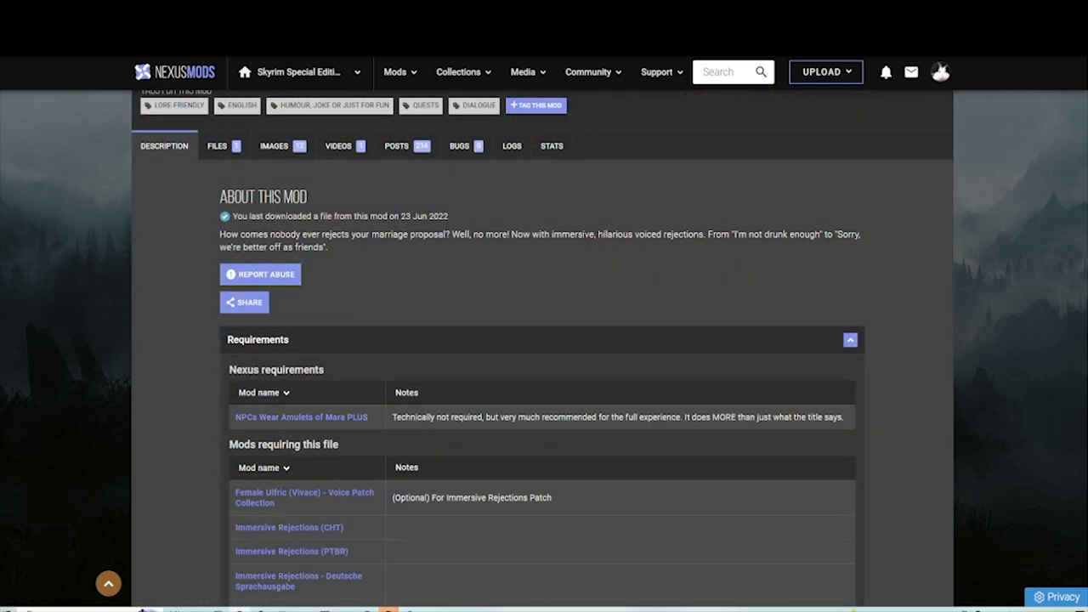
pyautogui.click(301, 417)
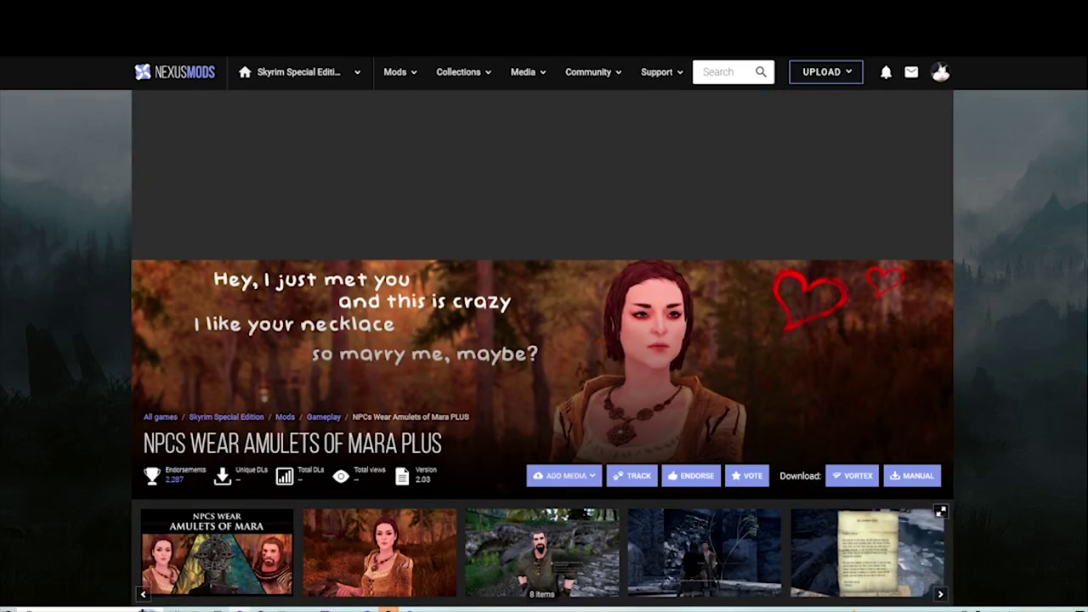
pyautogui.click(216, 553)
pyautogui.press('Right')
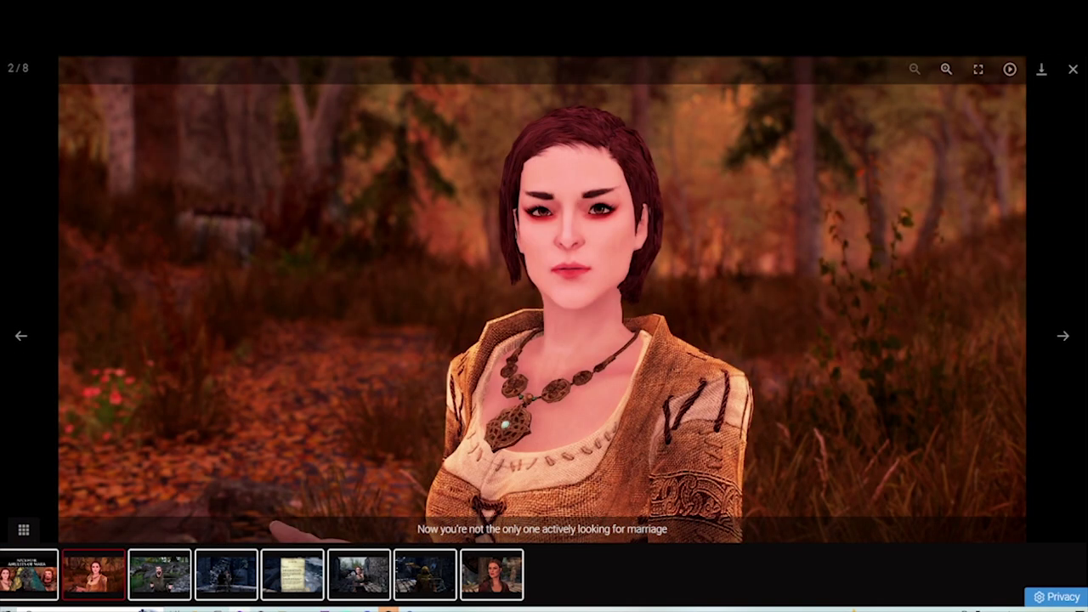
pyautogui.press('Right')
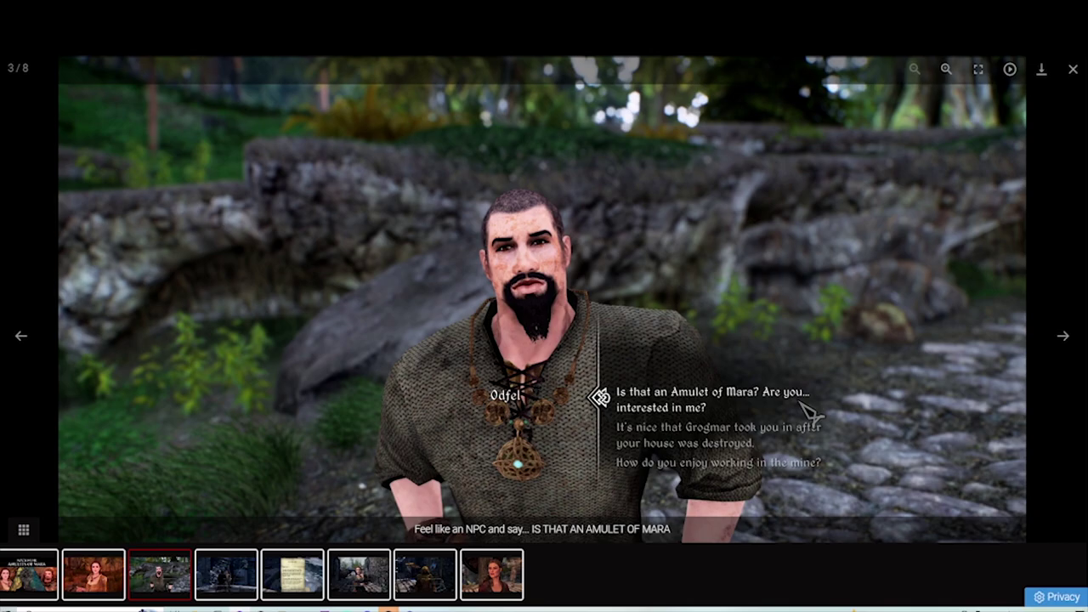
pyautogui.press('Right')
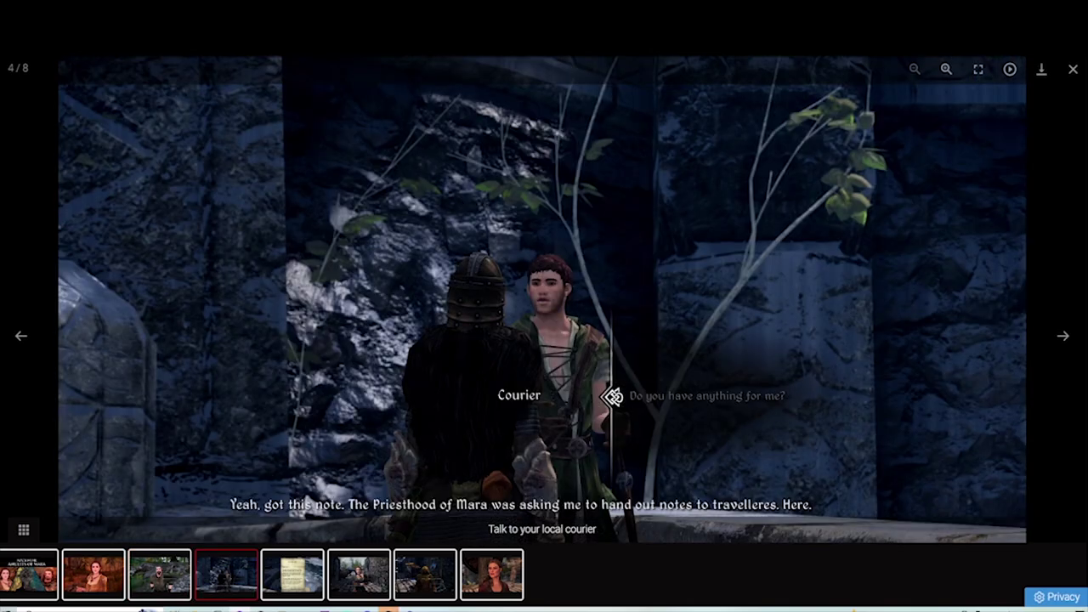
pyautogui.press('Escape')
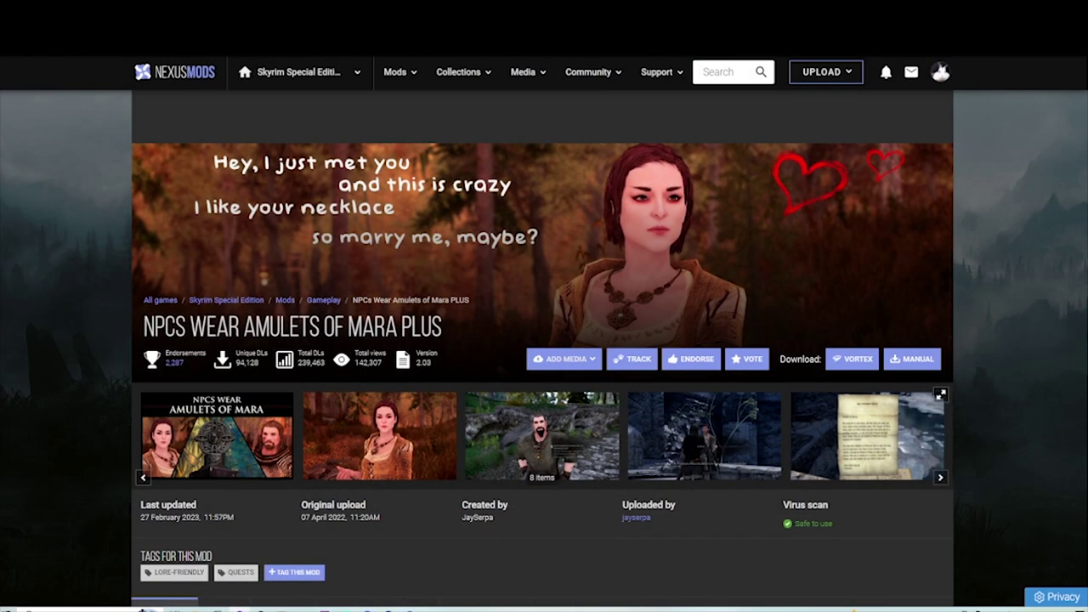
# Highlight the NPCs Wear Amulets of Mara PLUS title, look over its page, and view the courier picture again.
pyautogui.moveTo(153, 328); pyautogui.dragTo(443, 327)
pyautogui.click(446, 327)
pyautogui.scroll(-3, 542, 348)
pyautogui.scroll(3, 543, 349)
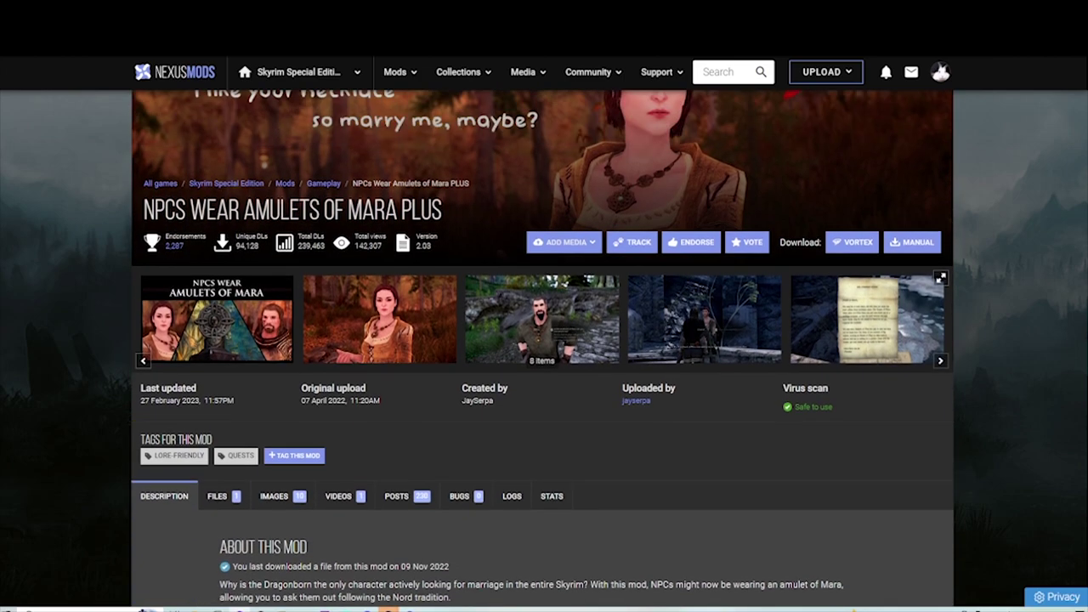
pyautogui.scroll(1, 542, 349)
pyautogui.click(704, 493)
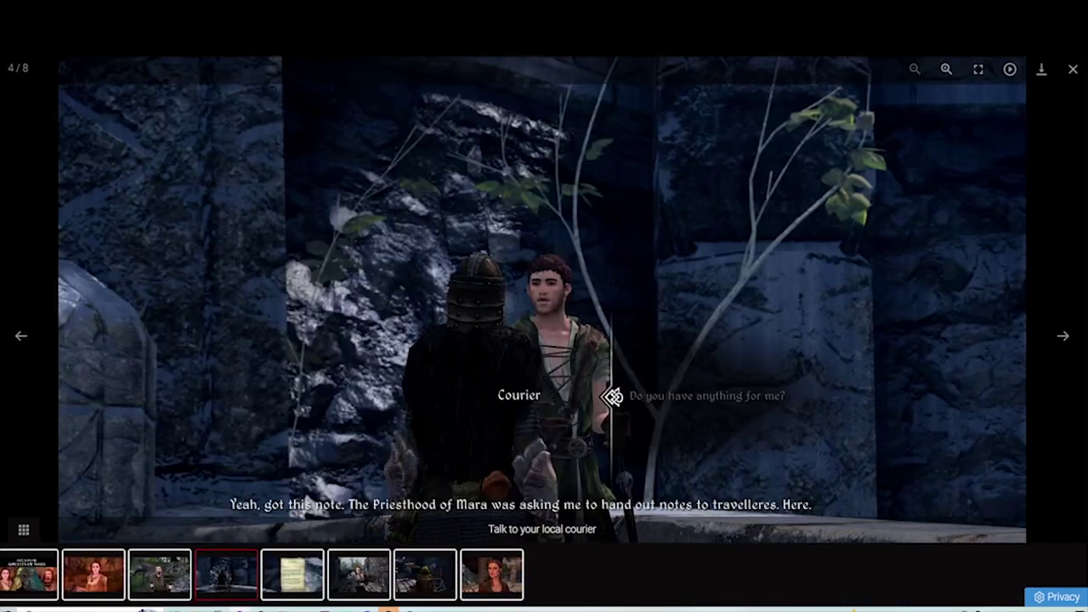
pyautogui.press('Left')
pyautogui.press('Right')
pyautogui.click(1073, 69)
# Open the files of NPCs Wear Amulets of Mara PLUS and check the additional files its main file requires.
pyautogui.scroll(-2, 544, 340)
pyautogui.click(218, 262)
pyautogui.scroll(-2, 292, 383)
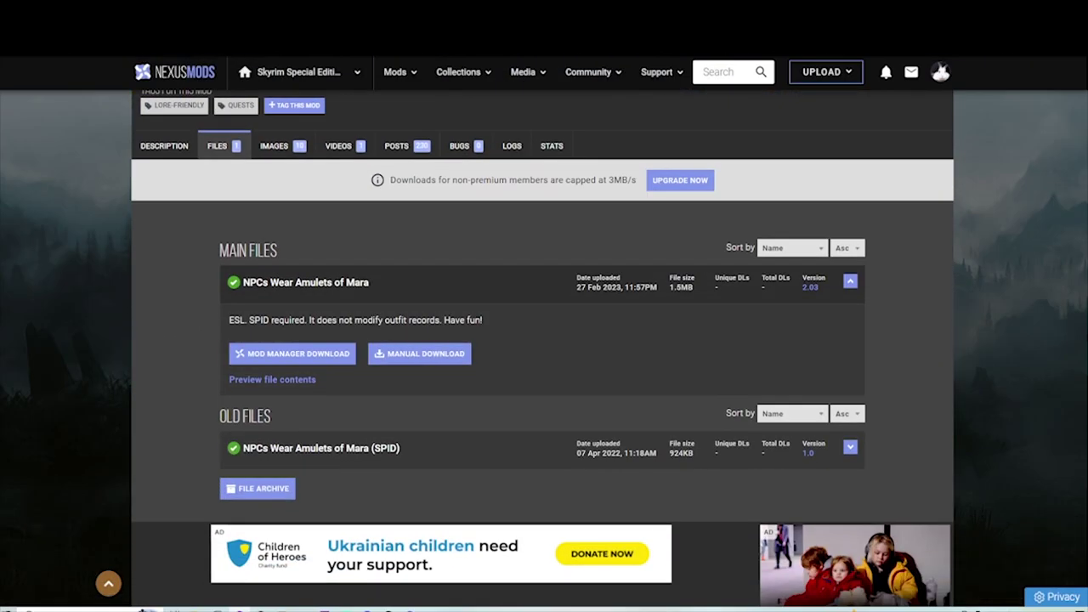
pyautogui.click(291, 352)
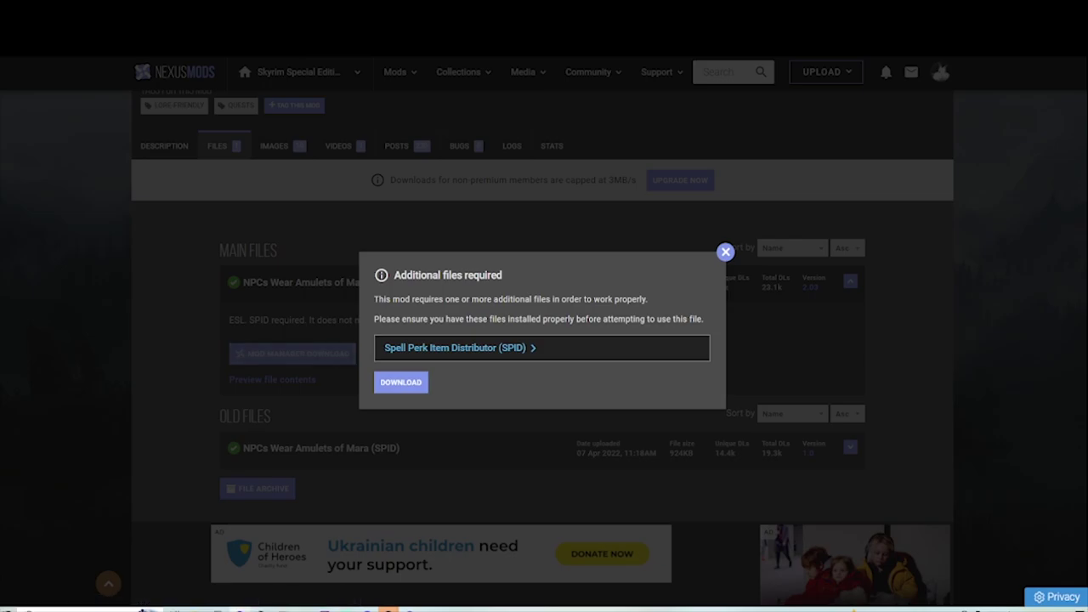
pyautogui.click(725, 251)
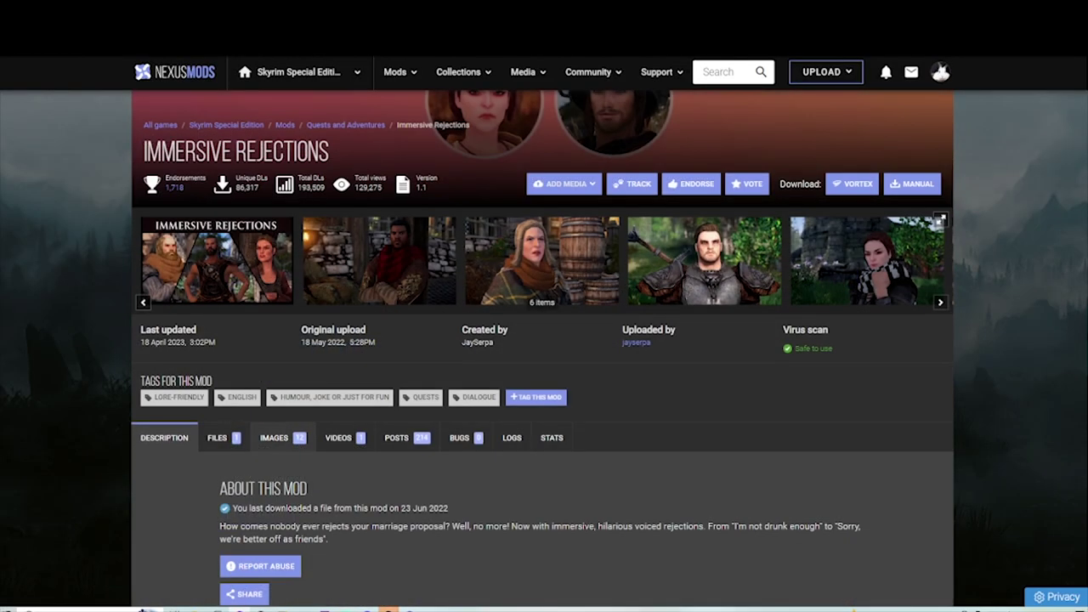
# Download the Immersive Rejections main file for the mod manager from the mod's files.
pyautogui.click(218, 438)
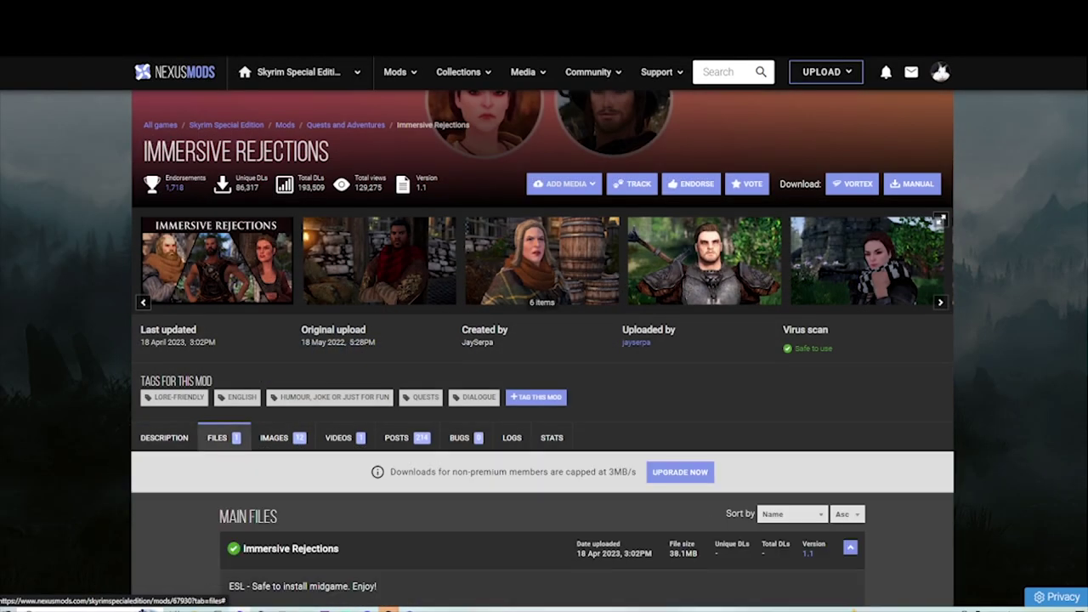
pyautogui.scroll(-4, 292, 386)
pyautogui.click(292, 385)
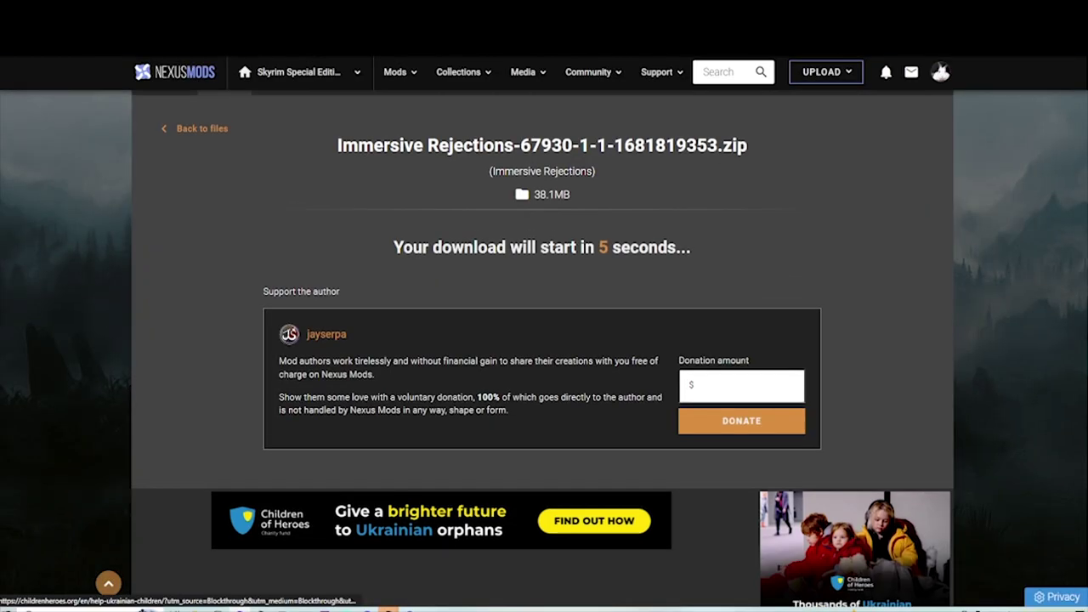
pyautogui.scroll(3, 543, 350)
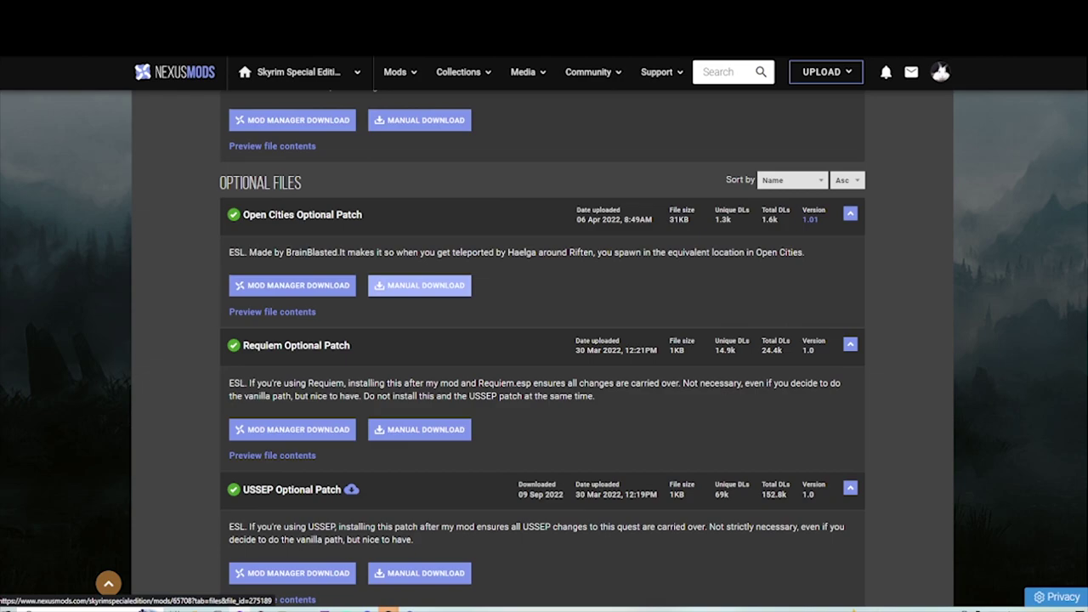
# Request mod manager downloads of the Caught Red Handed - Quest Expansion main file and its USSEP Optional Patch, choosing slow download for the patch.
pyautogui.scroll(-3, 543, 340)
pyautogui.rightClick(330, 396)
pyautogui.click(347, 406)
pyautogui.scroll(5, 347, 406)
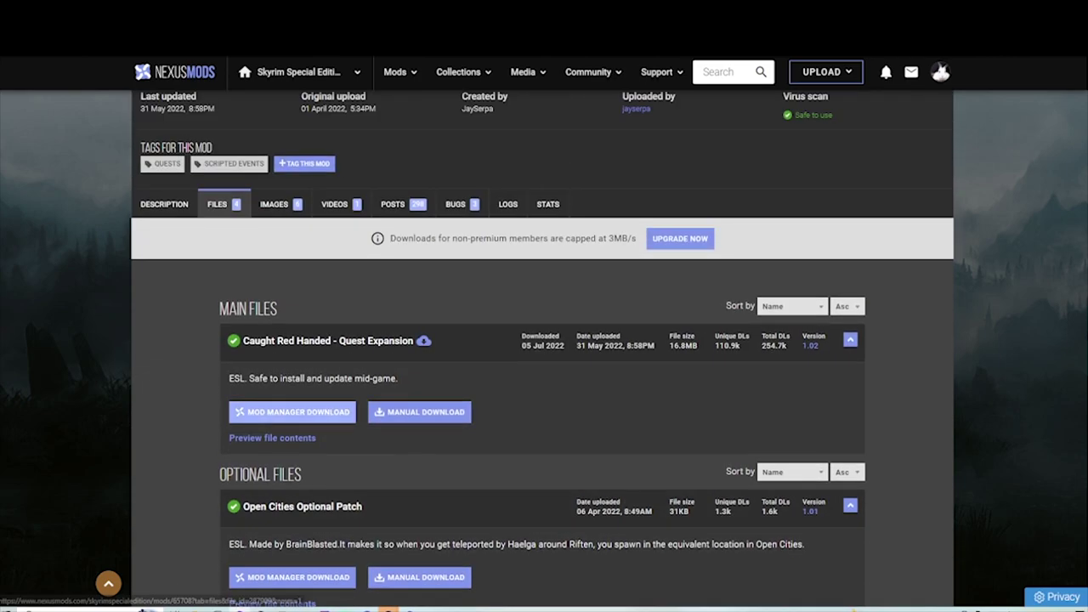
pyautogui.click(291, 411)
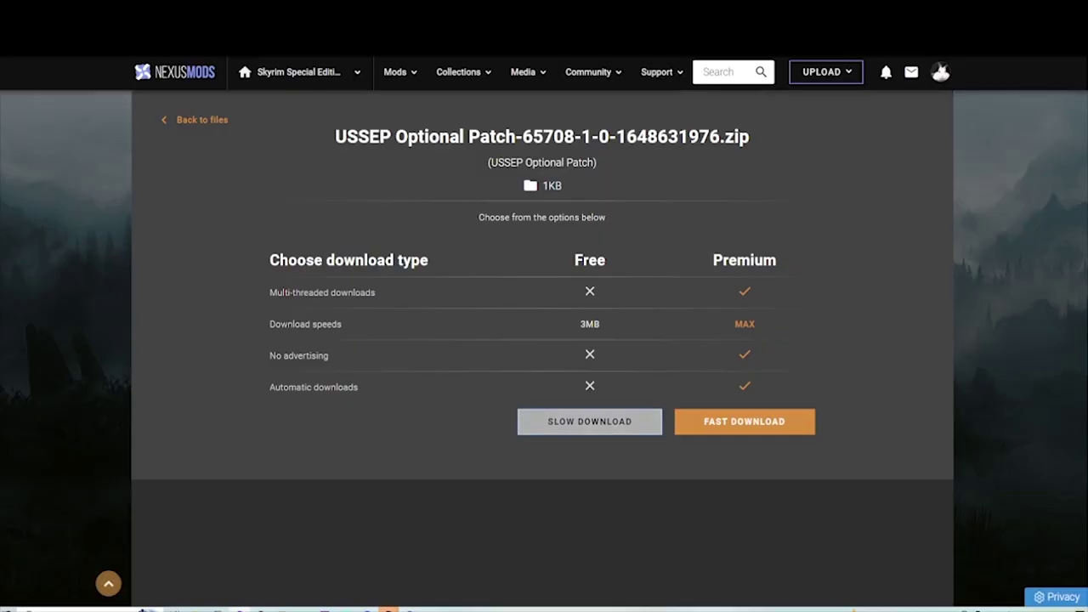
pyautogui.click(589, 421)
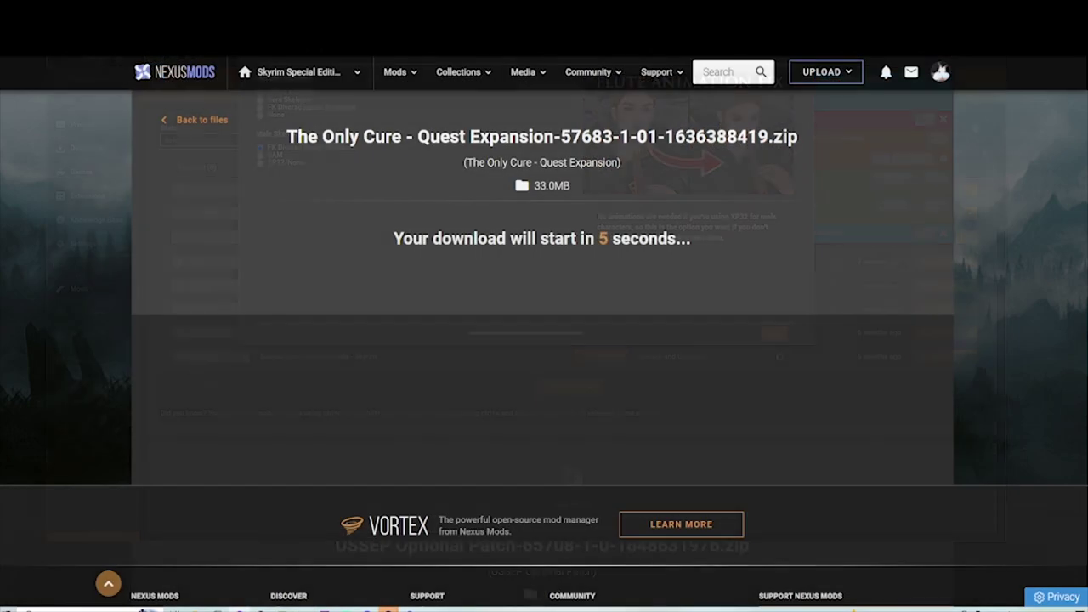
# Look over the House of Horrors - Quest Expansion page and its file download page.
pyautogui.scroll(5, 542, 340)
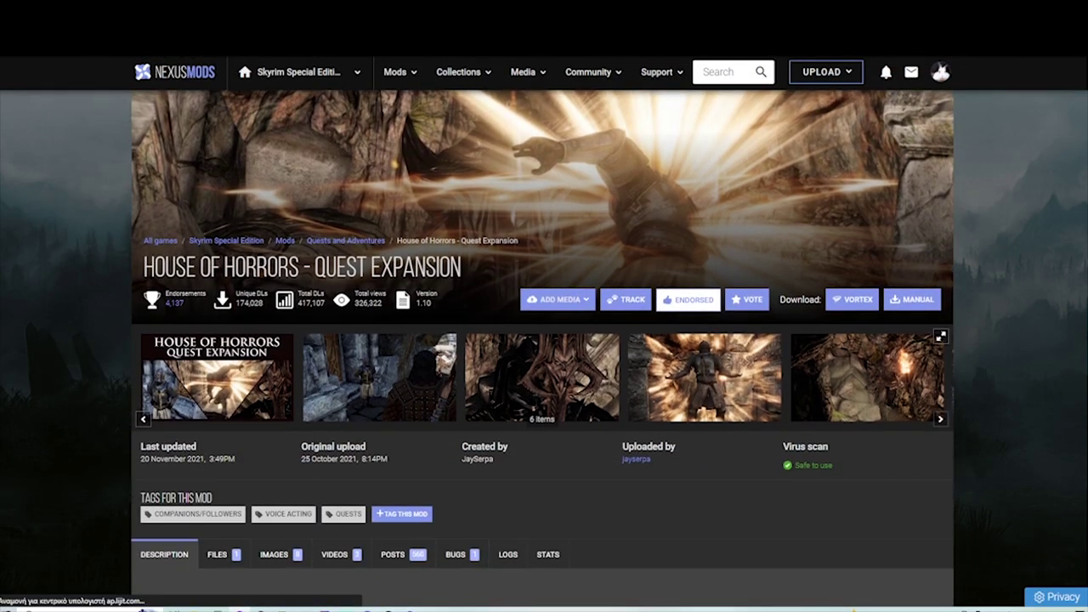
pyautogui.scroll(-2, 544, 340)
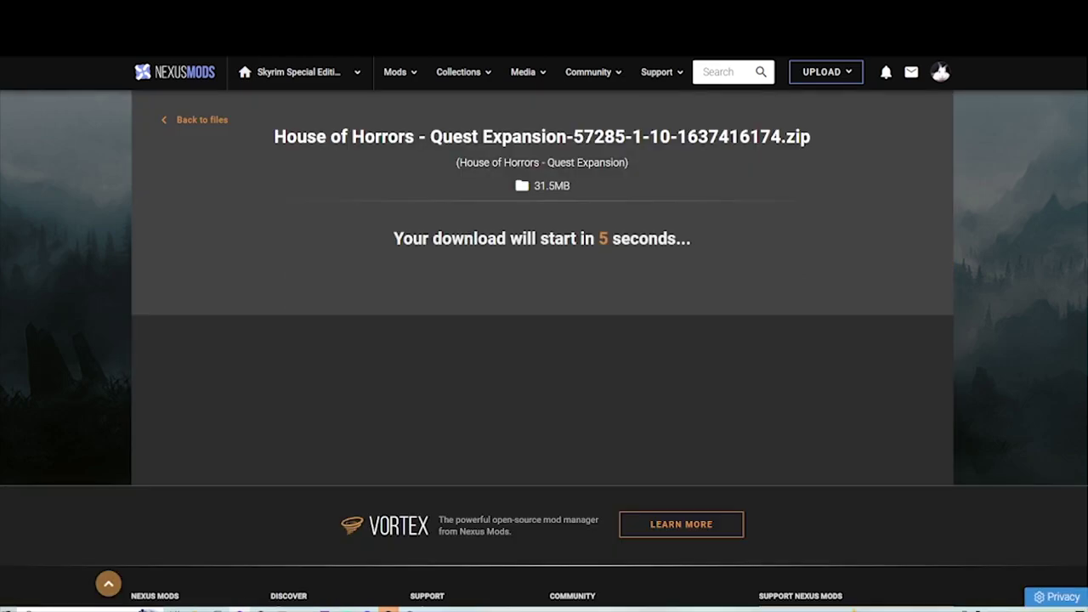
pyautogui.scroll(4, 544, 340)
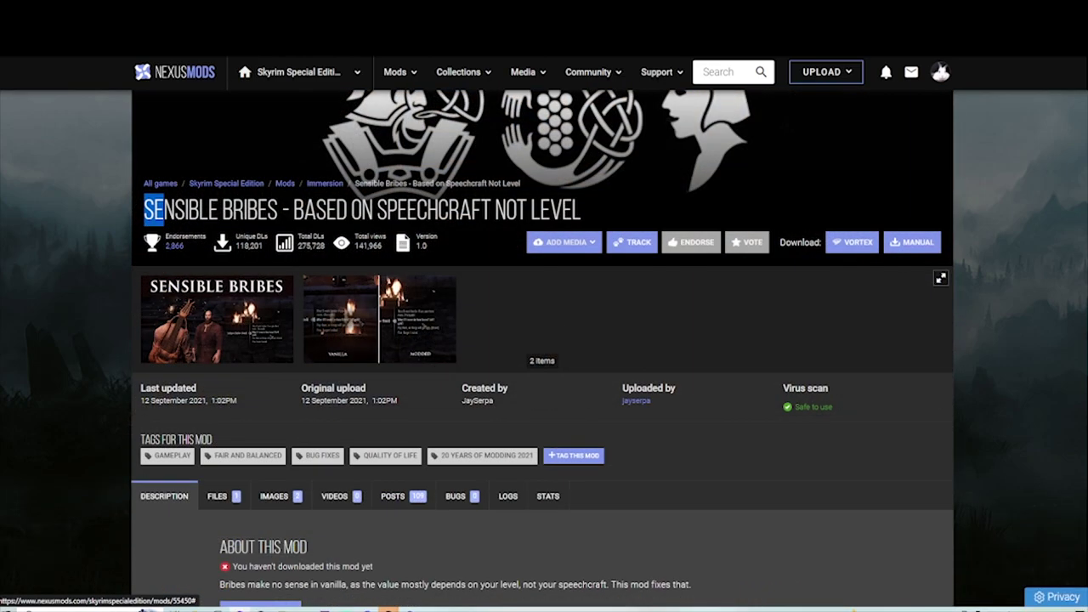
# View the Sensible Bribes pictures at full size and look over the mod's page.
pyautogui.click(230, 382)
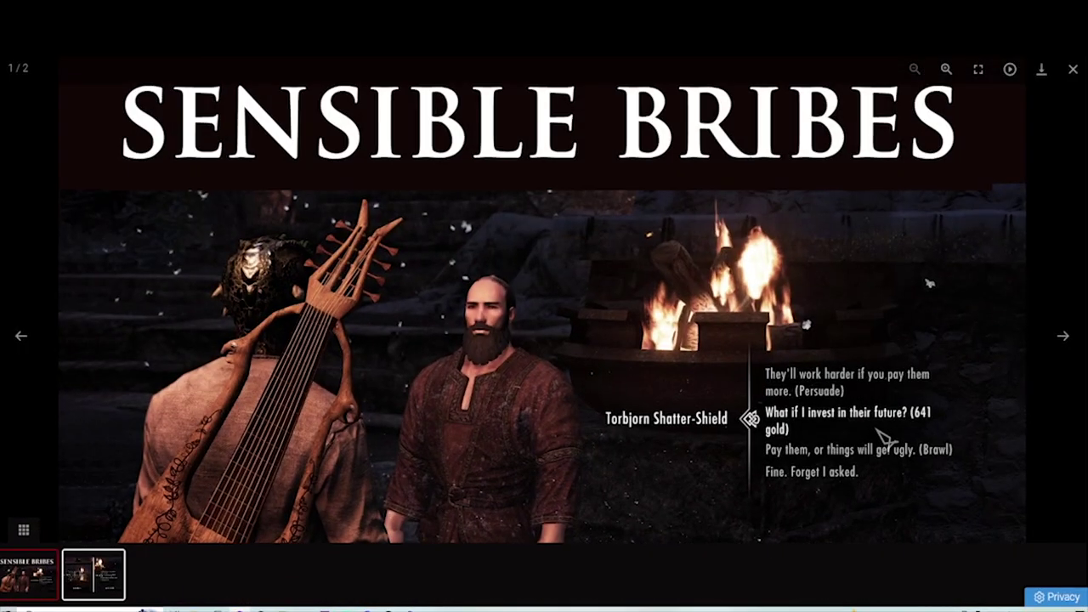
pyautogui.press('Right')
pyautogui.press('Escape')
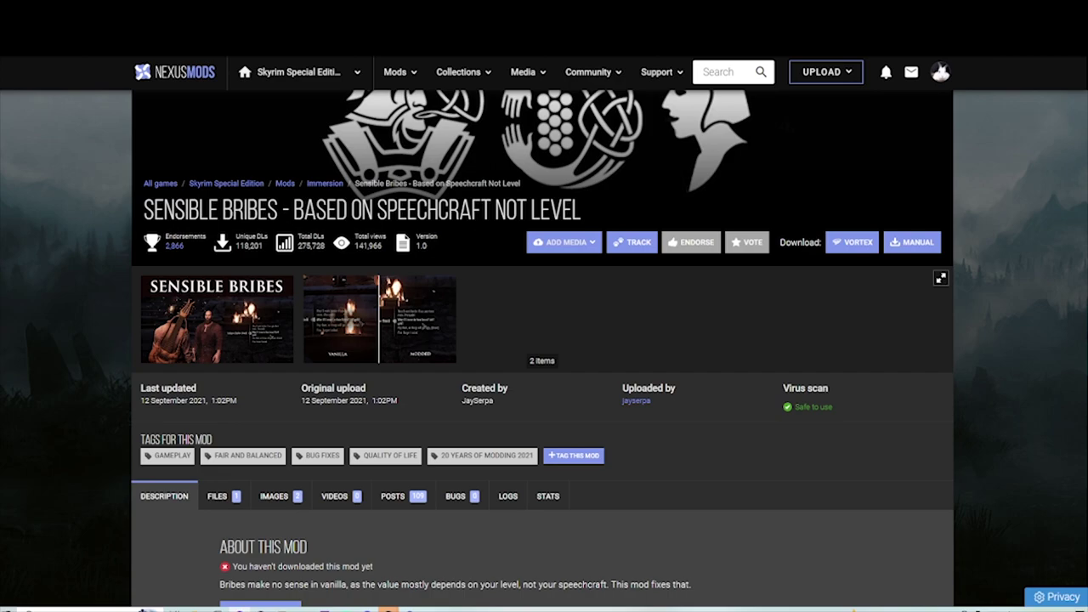
pyautogui.scroll(-3, 277, 323)
pyautogui.scroll(3, 187, 323)
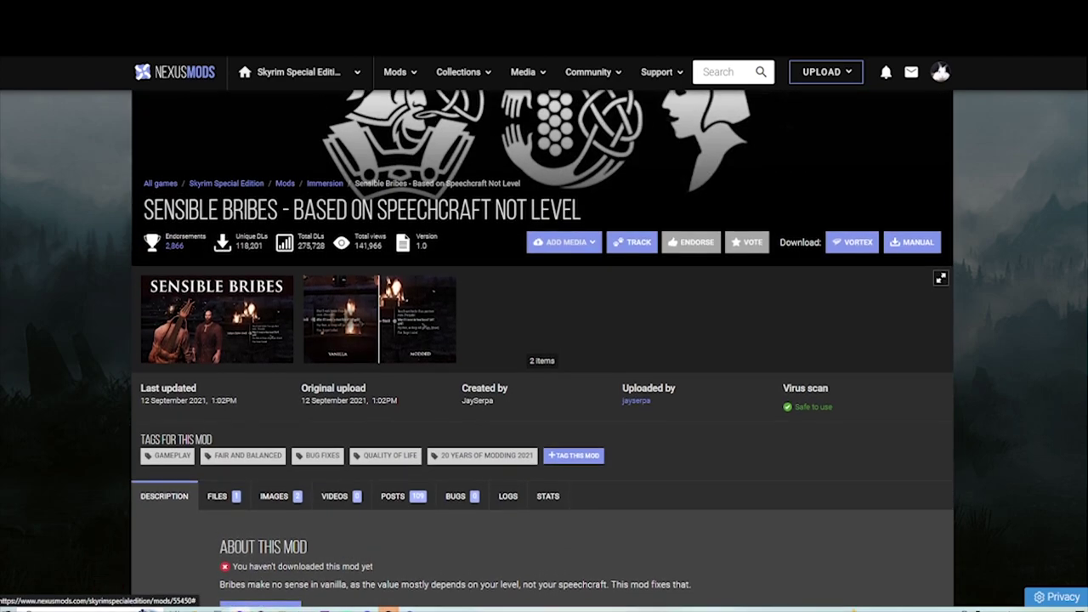
# Read the Sensible Bribes description and look through the mod's files.
pyautogui.scroll(-3, 544, 340)
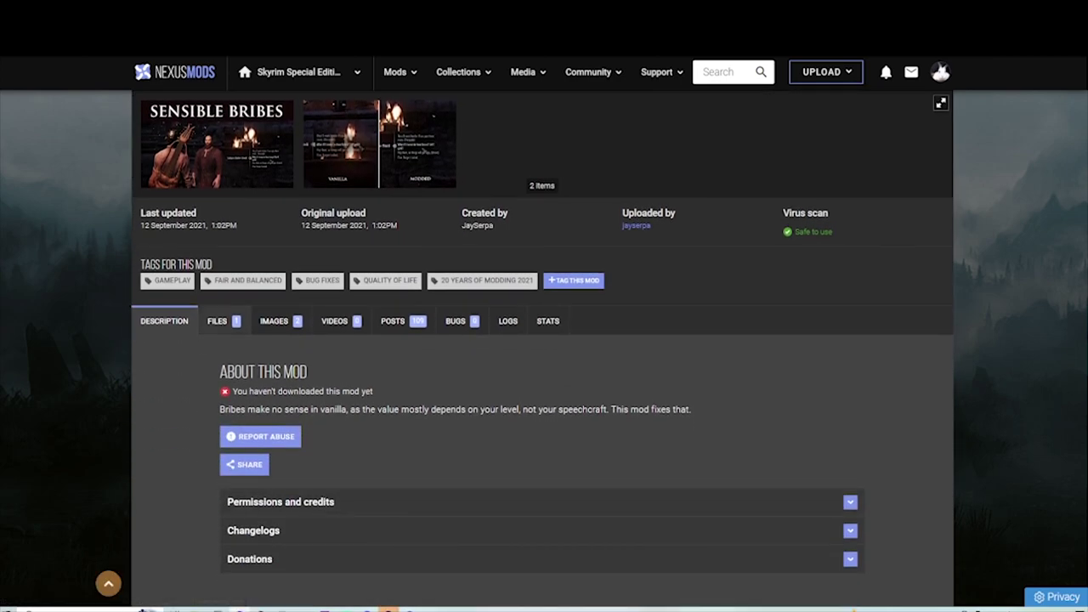
pyautogui.click(217, 320)
pyautogui.scroll(-3, 544, 340)
pyautogui.click(108, 583)
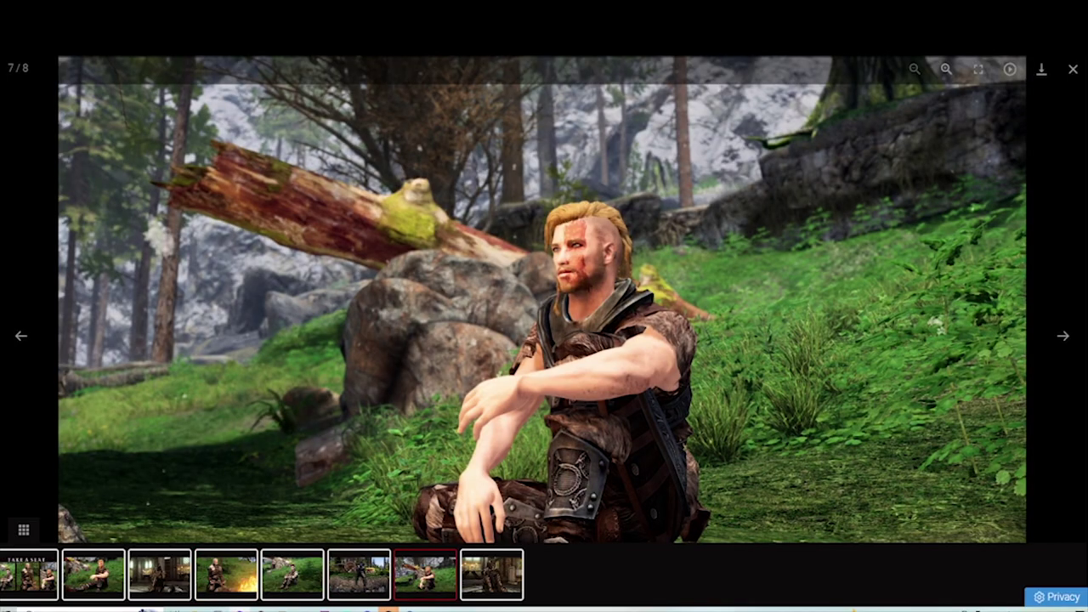
# Browse the Take a Seat pictures back to the cover image and look over the mod's description page.
pyautogui.press('Left')
pyautogui.press('Left')
pyautogui.press('Left')
pyautogui.press('Left')
pyautogui.press('Left')
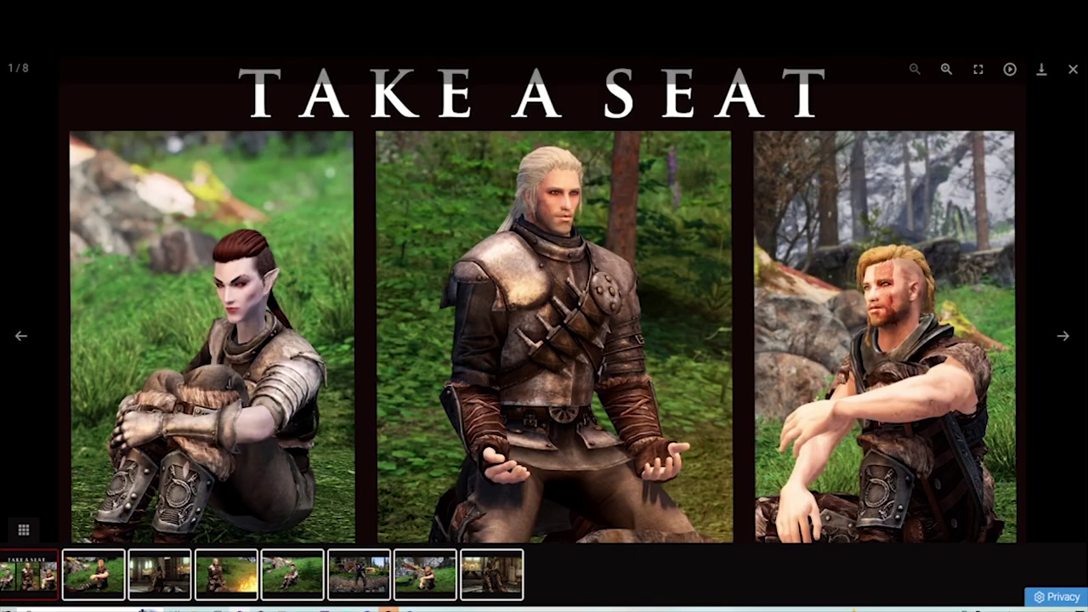
pyautogui.press('Escape')
pyautogui.scroll(1, 543, 340)
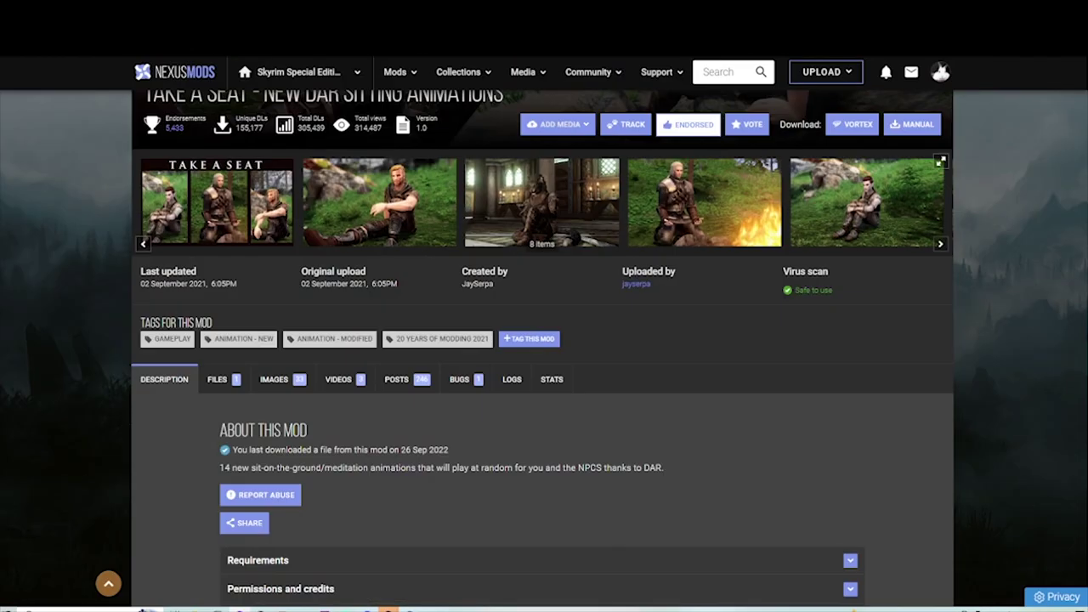
pyautogui.scroll(-5, 541, 349)
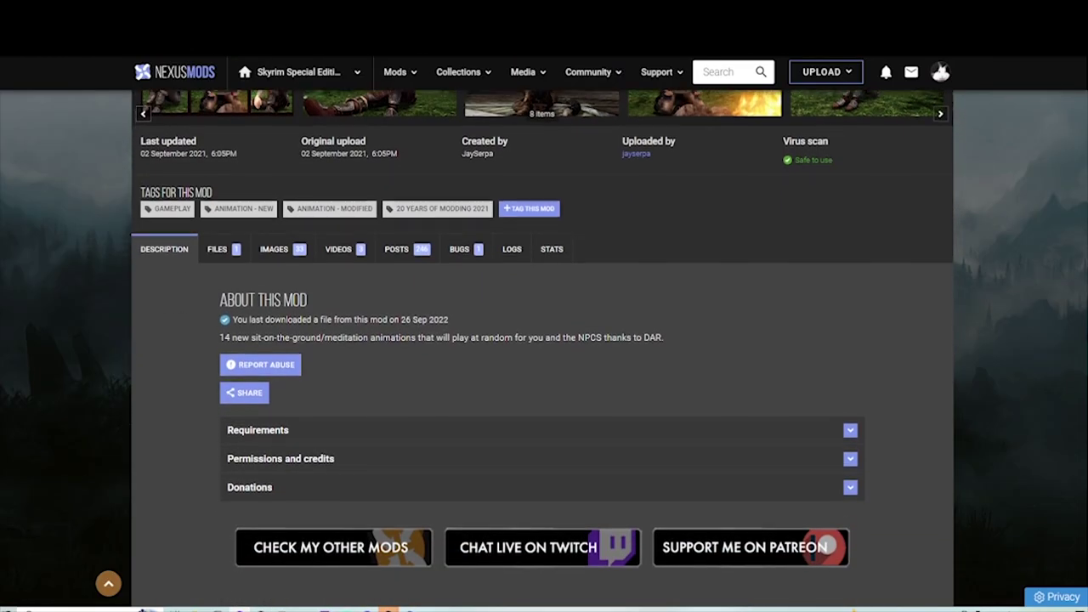
pyautogui.scroll(5, 542, 350)
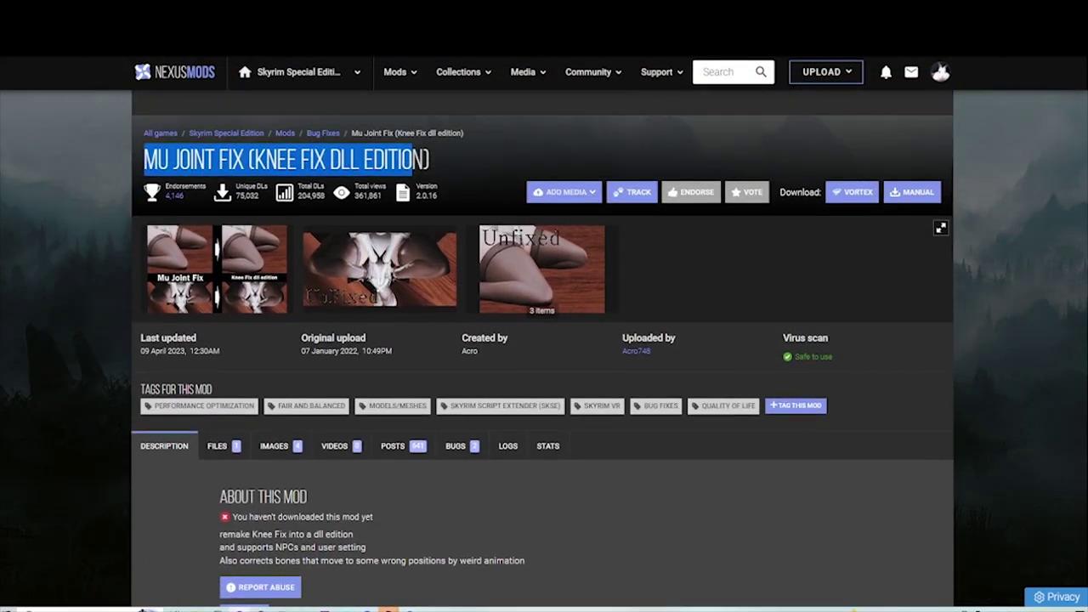
# Download the Mu Joint Fix main file for the mod manager, accepting its requirements and choosing slow download.
pyautogui.scroll(-2, 544, 340)
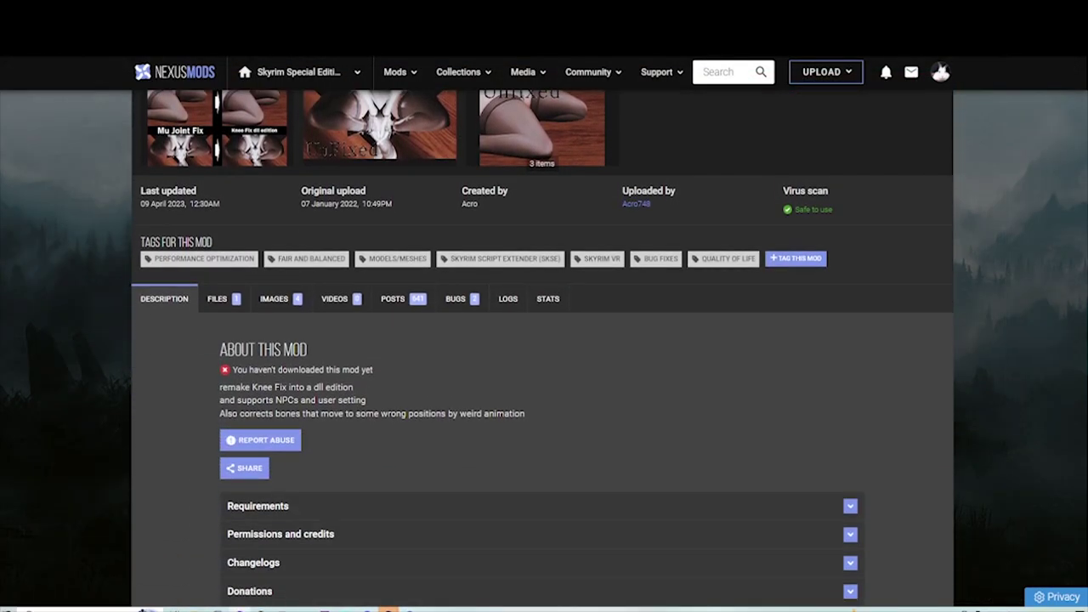
pyautogui.click(224, 301)
pyautogui.scroll(-2, 542, 348)
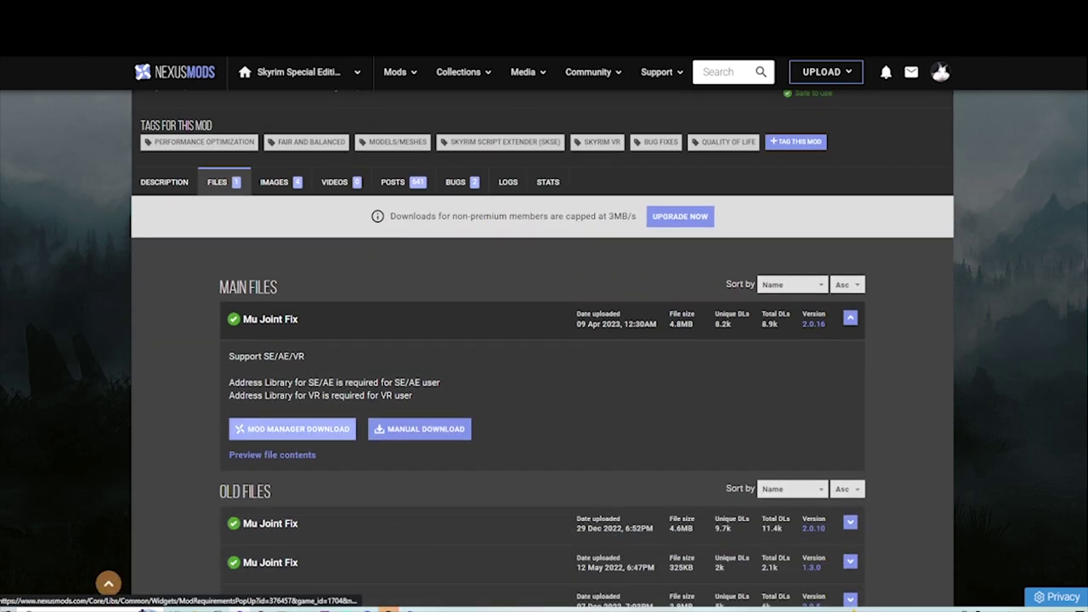
pyautogui.click(293, 430)
pyautogui.click(400, 399)
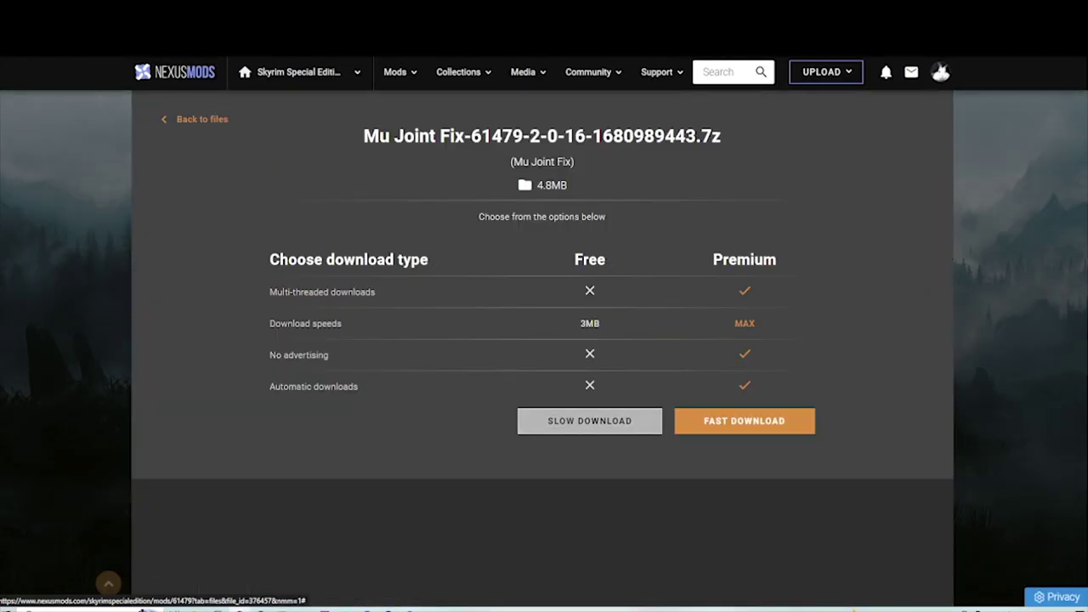
pyautogui.click(589, 421)
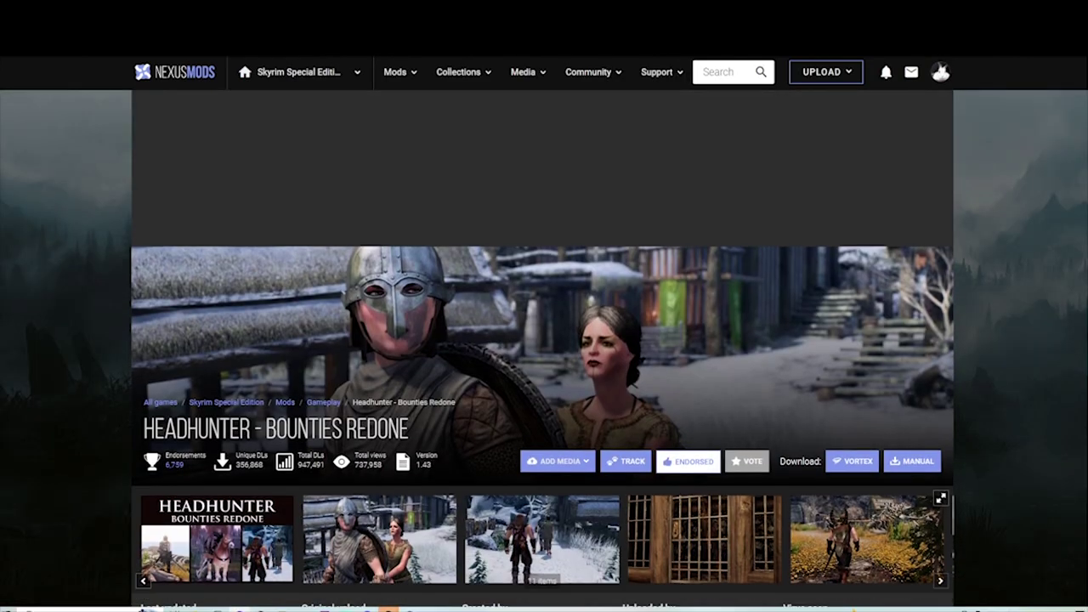
# Browse the Headhunter - Bounties Redone pictures from the cover image onward, then close the gallery.
pyautogui.scroll(-6, 543, 349)
pyautogui.click(259, 398)
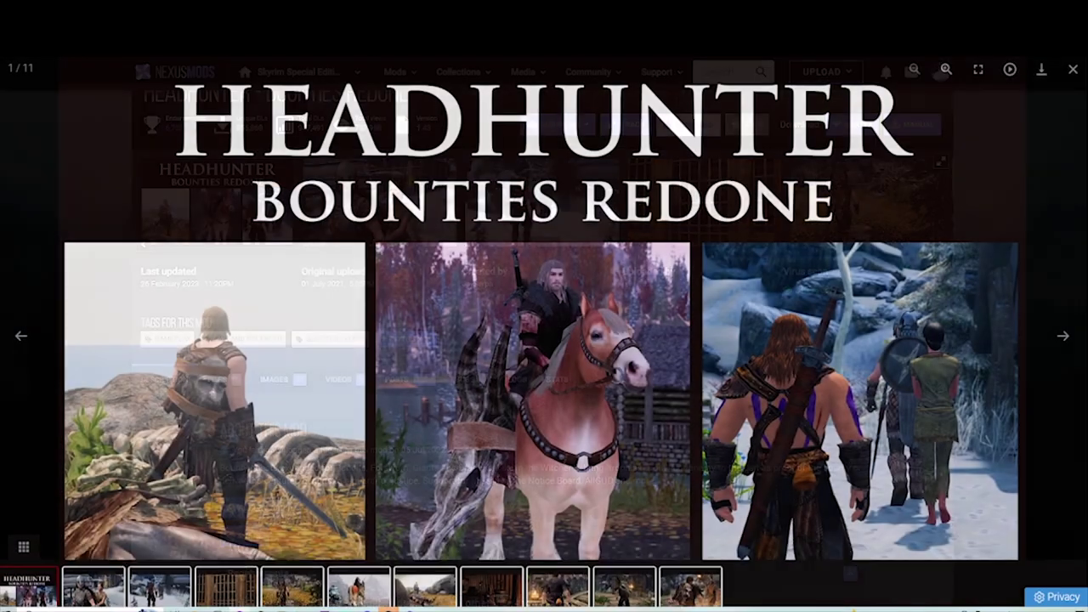
pyautogui.press('Right')
pyautogui.press('Right')
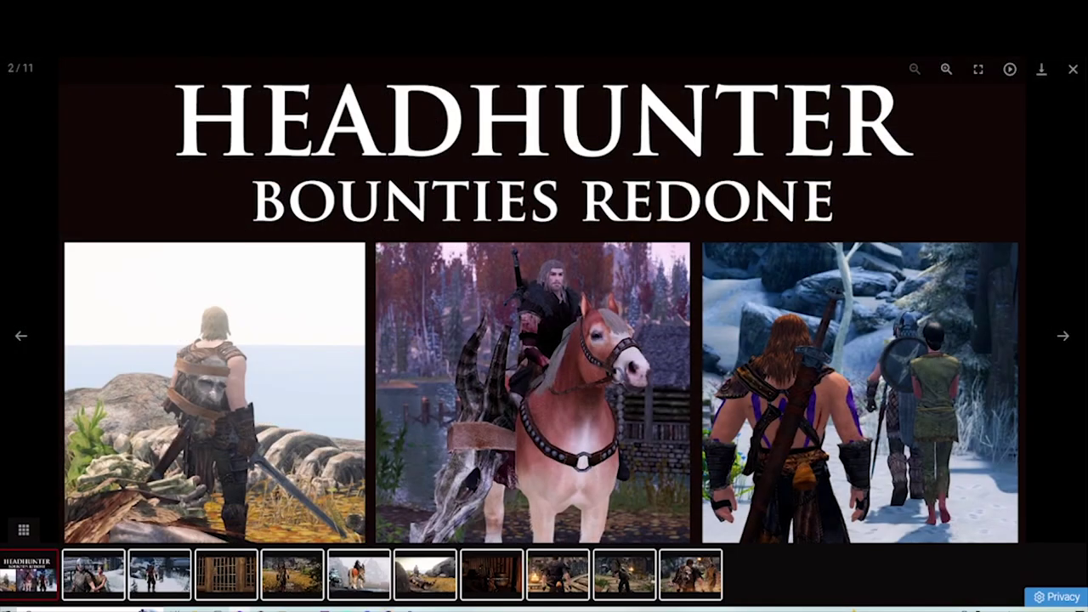
pyautogui.press('Right')
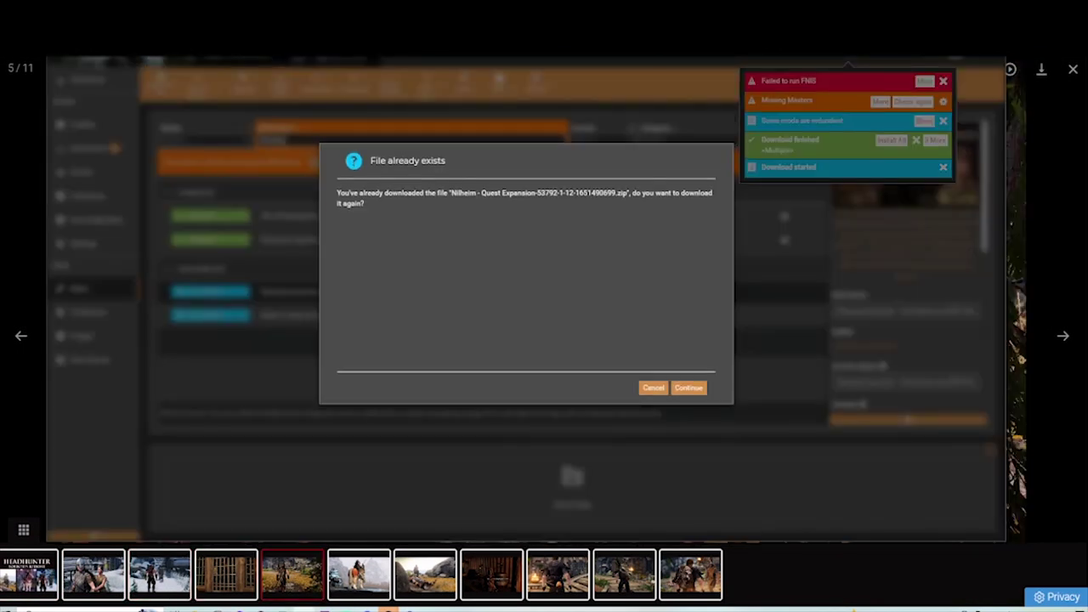
pyautogui.press('Right')
pyautogui.press('Right')
pyautogui.press('Right')
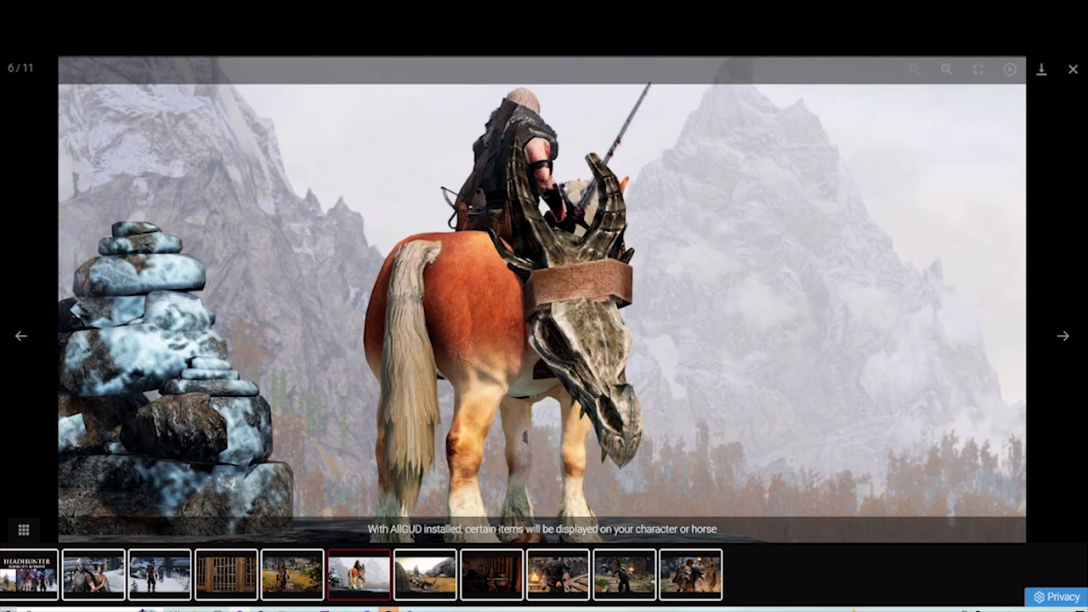
pyautogui.press('Right')
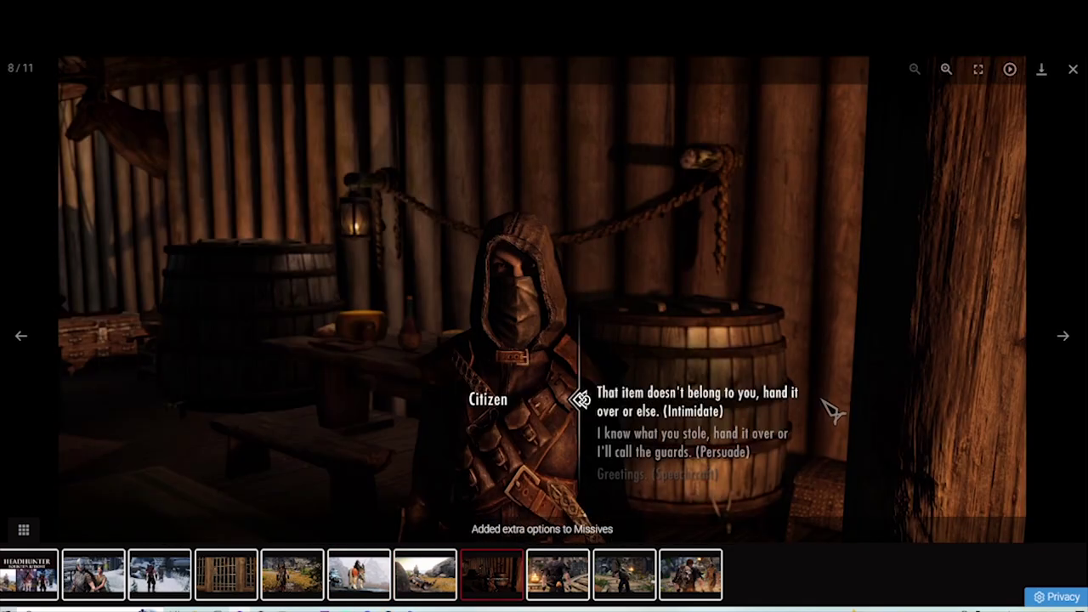
pyautogui.press('Right')
pyautogui.press('Escape')
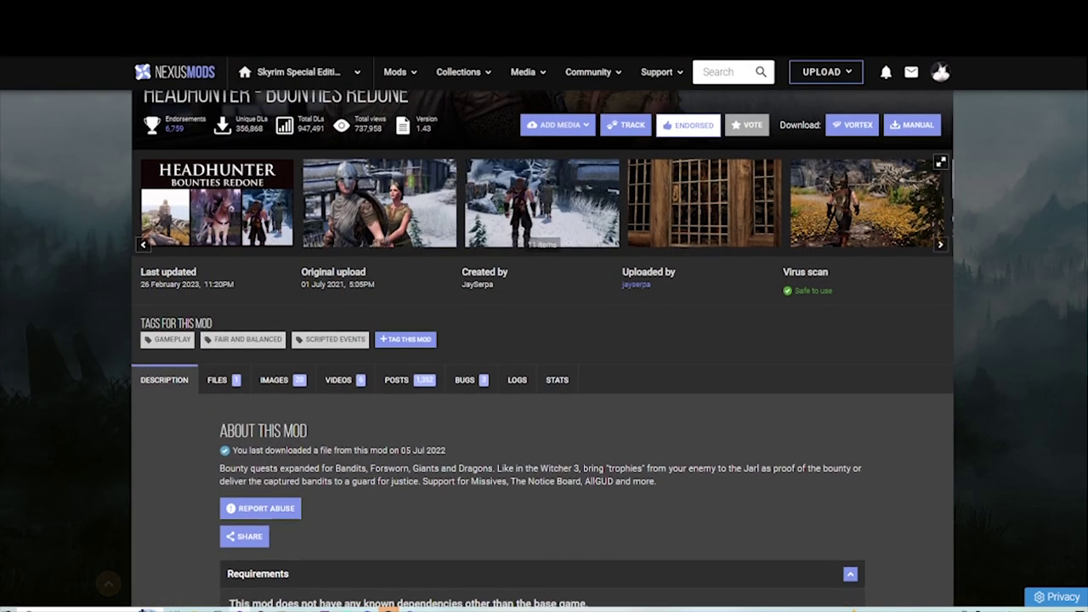
# Download the Headhunter - Bounties Redone main file for the mod manager and continue its Vortex installer to Missives + TNB, with AllGUD set to None.
pyautogui.scroll(-2, 541, 340)
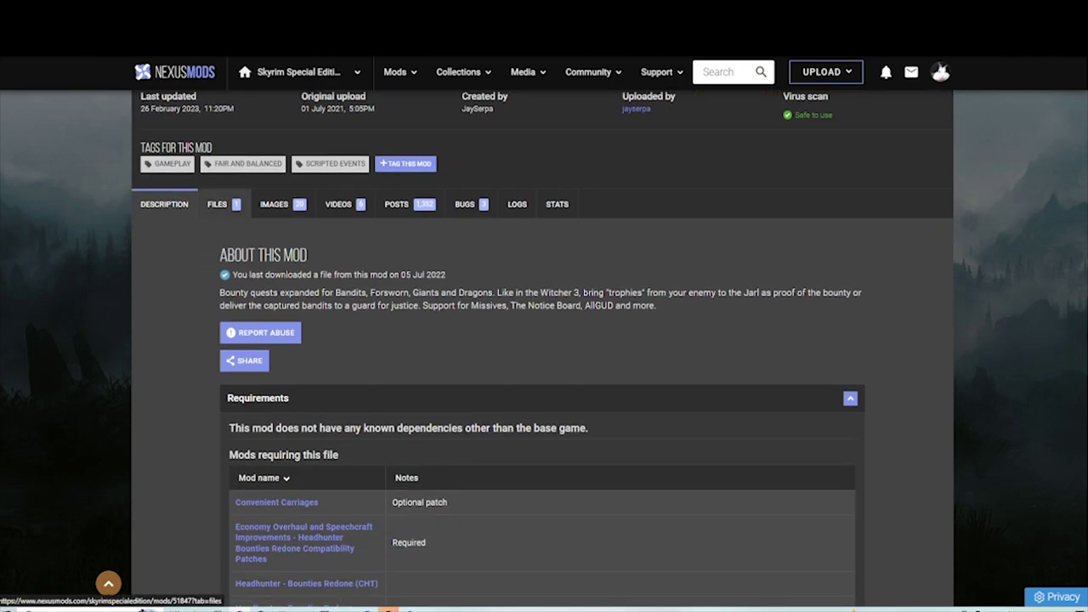
pyautogui.click(218, 204)
pyautogui.scroll(-1, 542, 340)
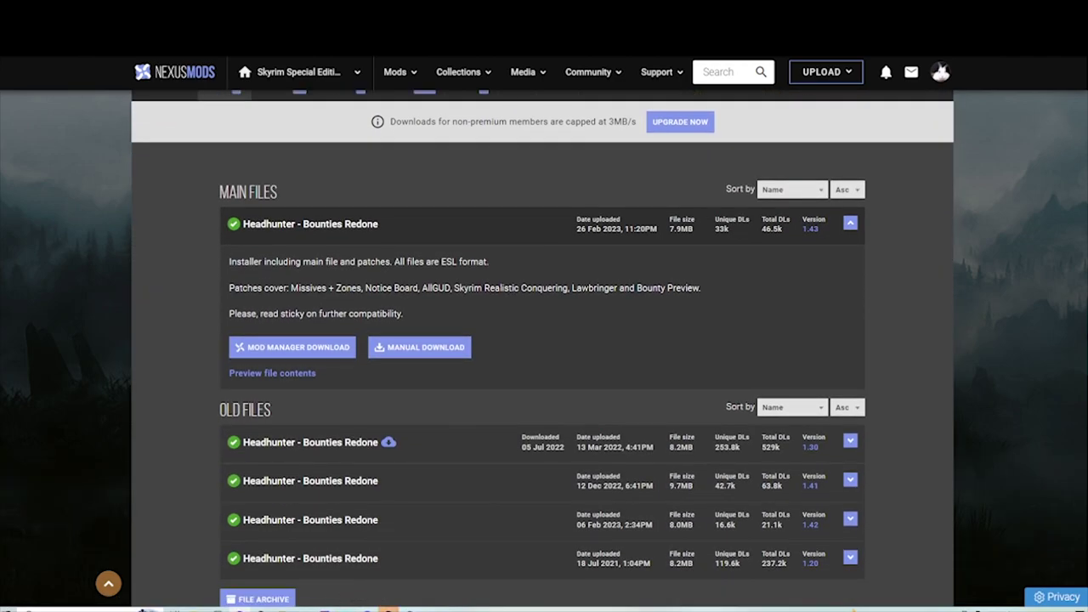
pyautogui.click(292, 347)
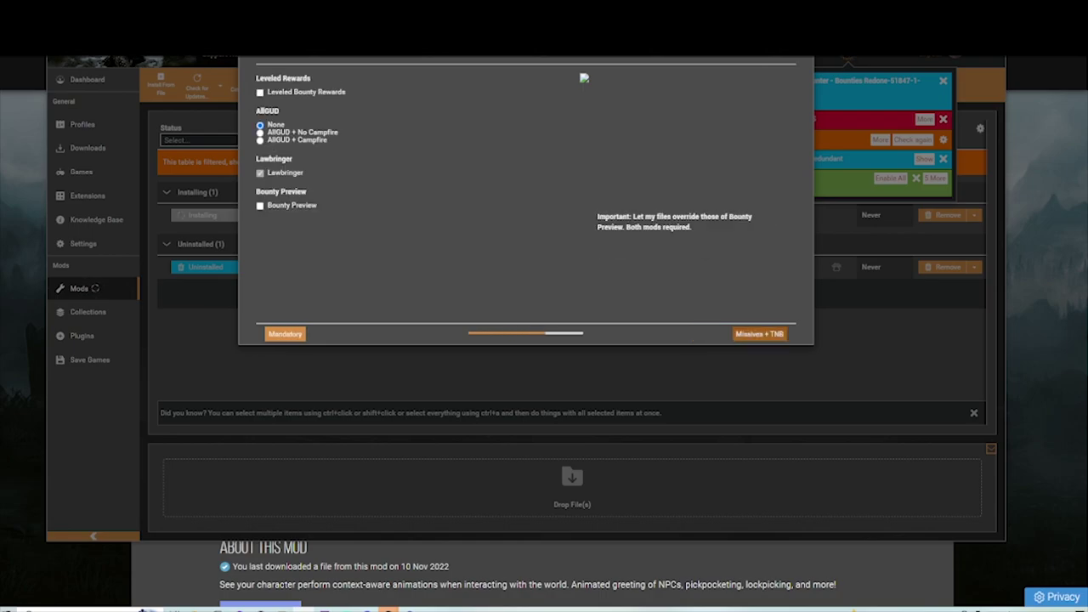
pyautogui.click(753, 334)
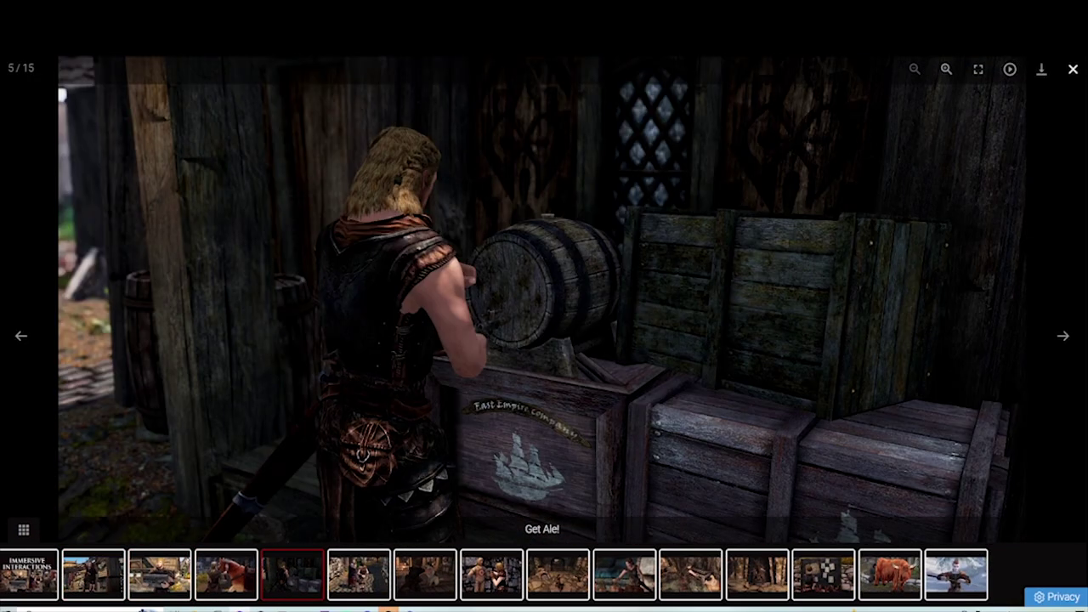
# Close the Immersive Interactions picture gallery and check the mod's requirements.
pyautogui.click(1073, 69)
pyautogui.scroll(-3, 544, 340)
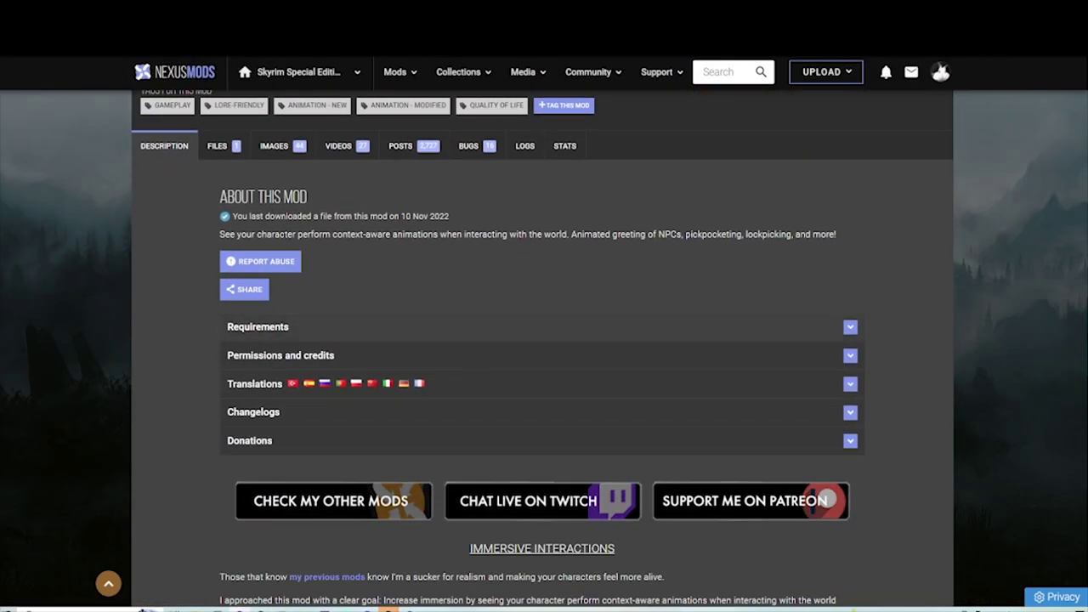
pyautogui.click(850, 328)
pyautogui.scroll(1, 542, 349)
# Download the Immersive Interactions main file for the mod manager, accepting its required files and choosing slow download.
pyautogui.click(223, 204)
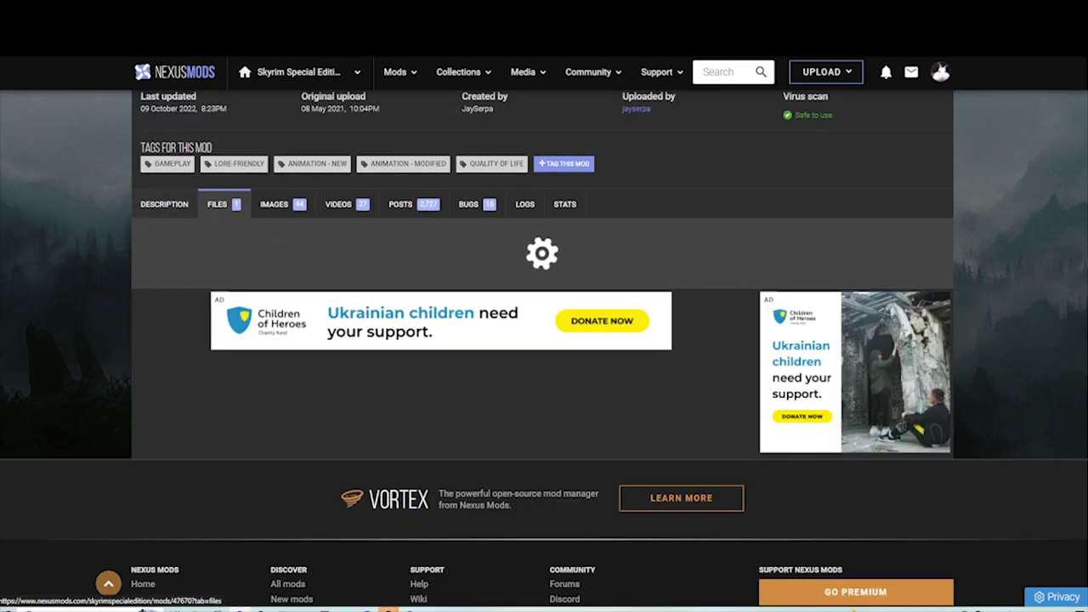
pyautogui.click(292, 413)
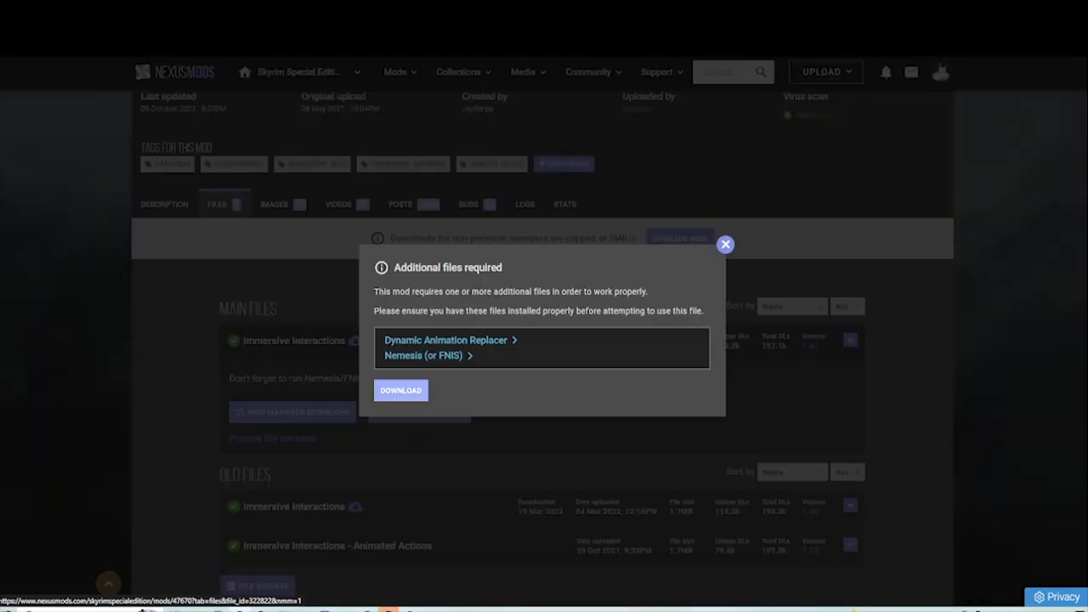
pyautogui.click(398, 391)
pyautogui.click(589, 420)
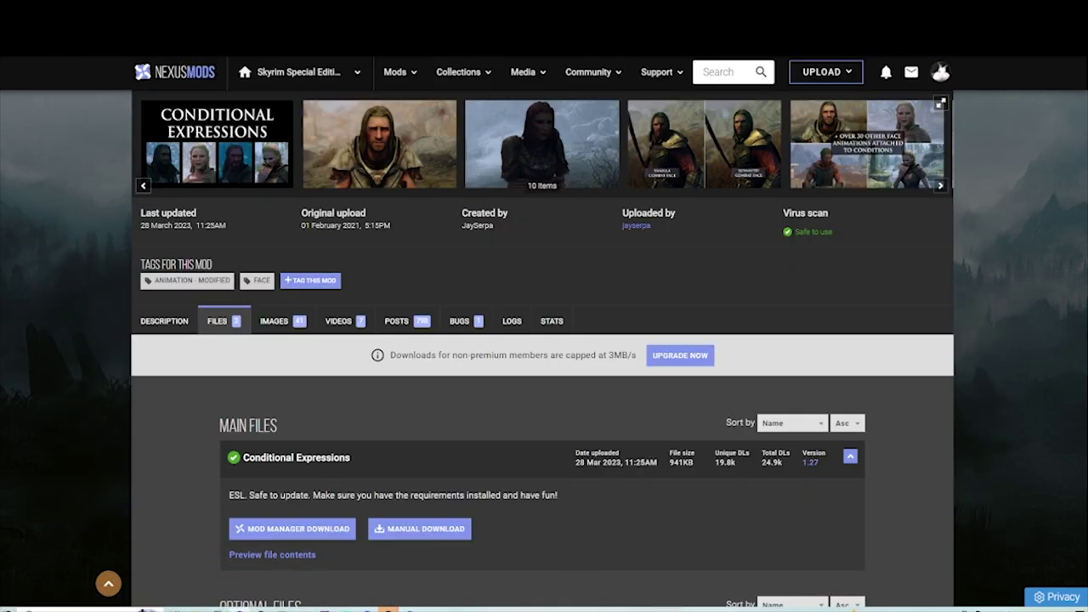
# Download the Conditional Expressions main file for the mod manager, accepting the Mfg Fix requirement and choosing slow download.
pyautogui.scroll(-2, 544, 340)
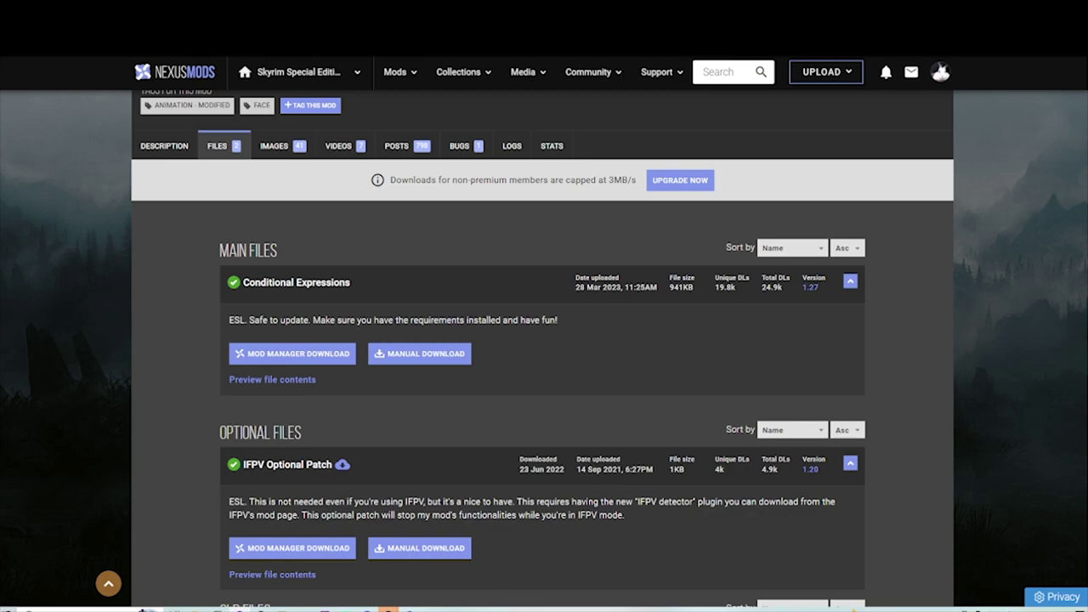
pyautogui.scroll(-1, 306, 323)
pyautogui.click(292, 296)
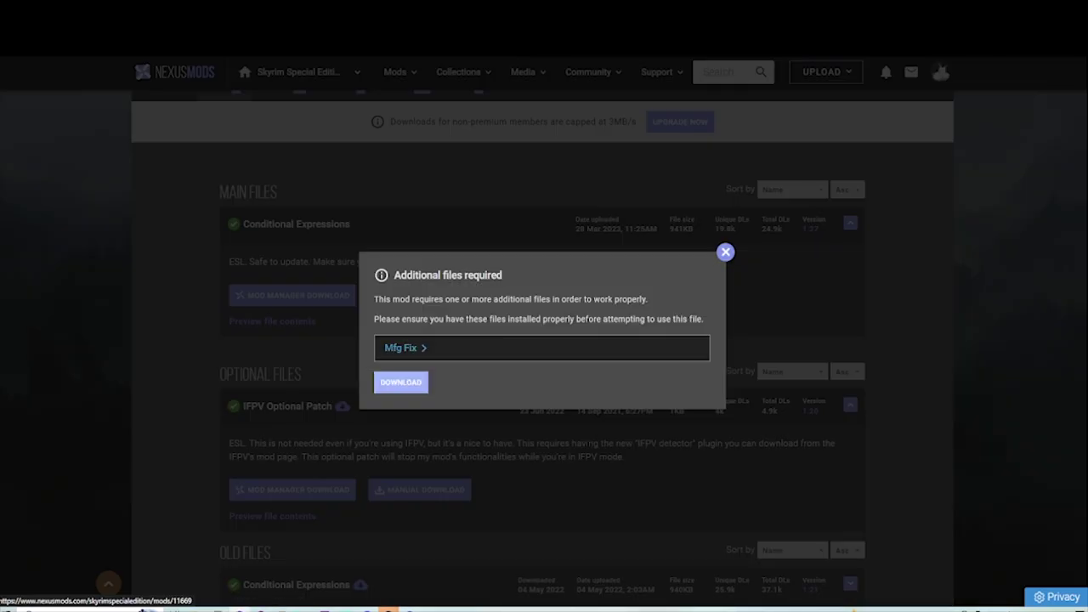
pyautogui.click(401, 383)
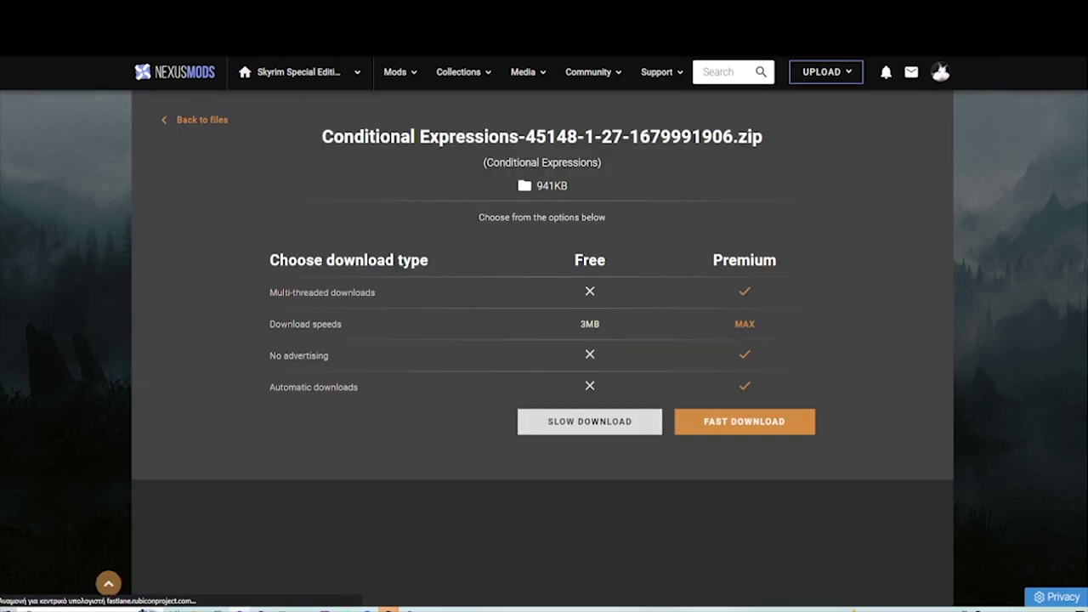
pyautogui.click(589, 421)
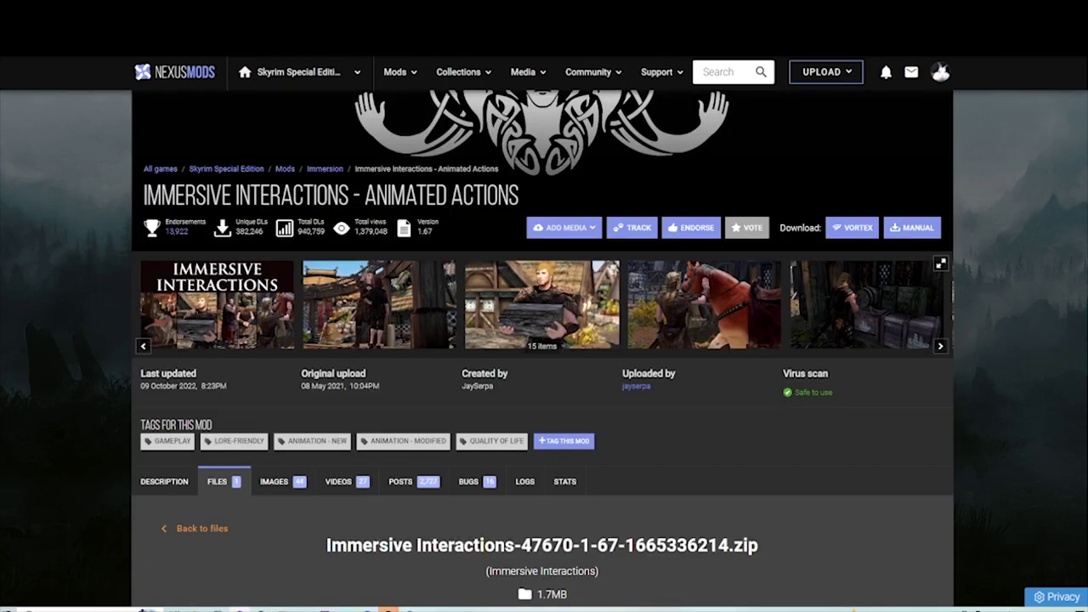
# Search Nexus Mods for "blink" and bring up the Blinking Player Eyes mod's downloadable files.
pyautogui.click(727, 71)
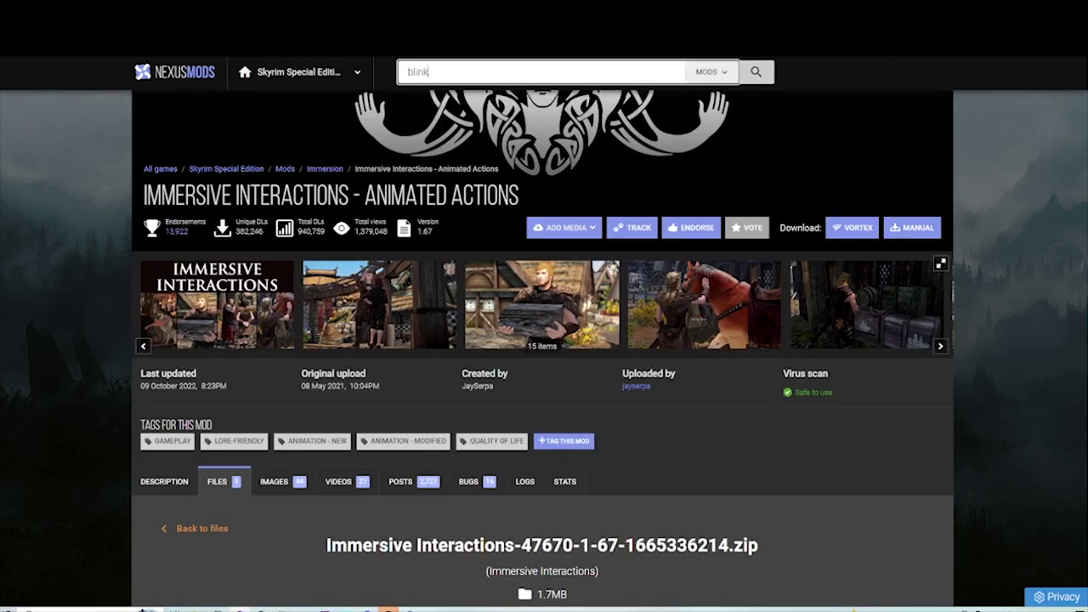
pyautogui.write('blink')
pyautogui.press('Return')
pyautogui.scroll(-3, 542, 349)
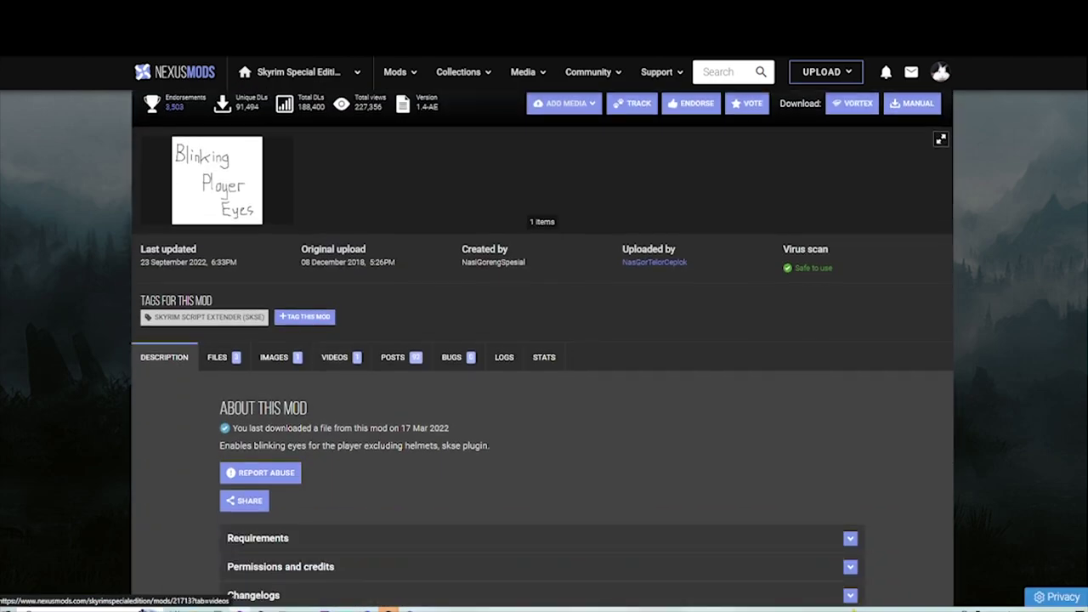
pyautogui.scroll(-2, 542, 348)
pyautogui.click(258, 425)
pyautogui.click(218, 244)
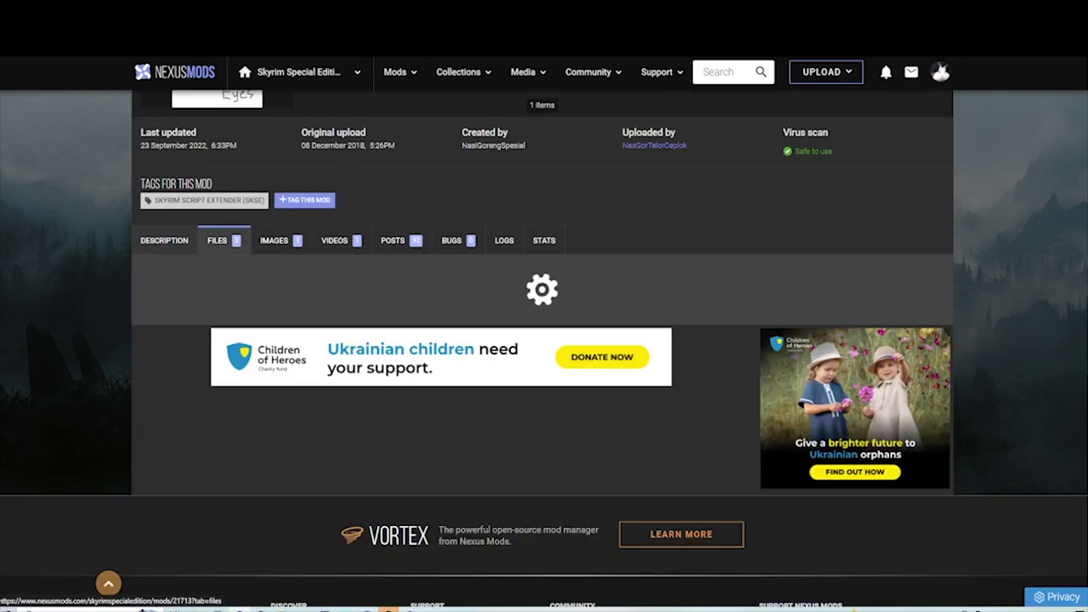
pyautogui.scroll(-1, 542, 349)
pyautogui.scroll(-3, 542, 340)
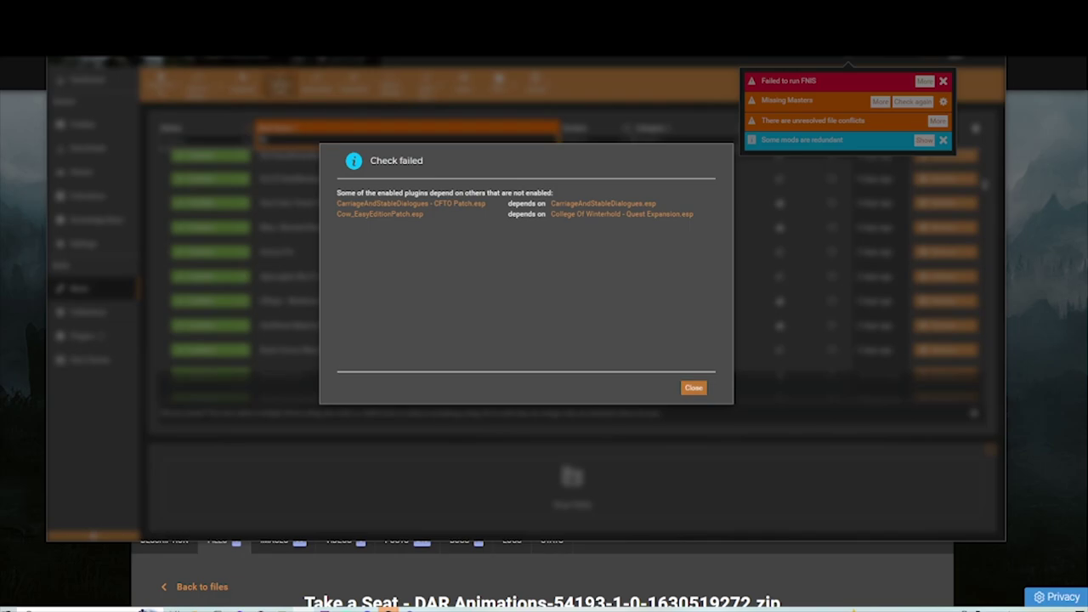
# Close Vortex's missing masters report and review the plugin messages in LOOT.
pyautogui.click(693, 388)
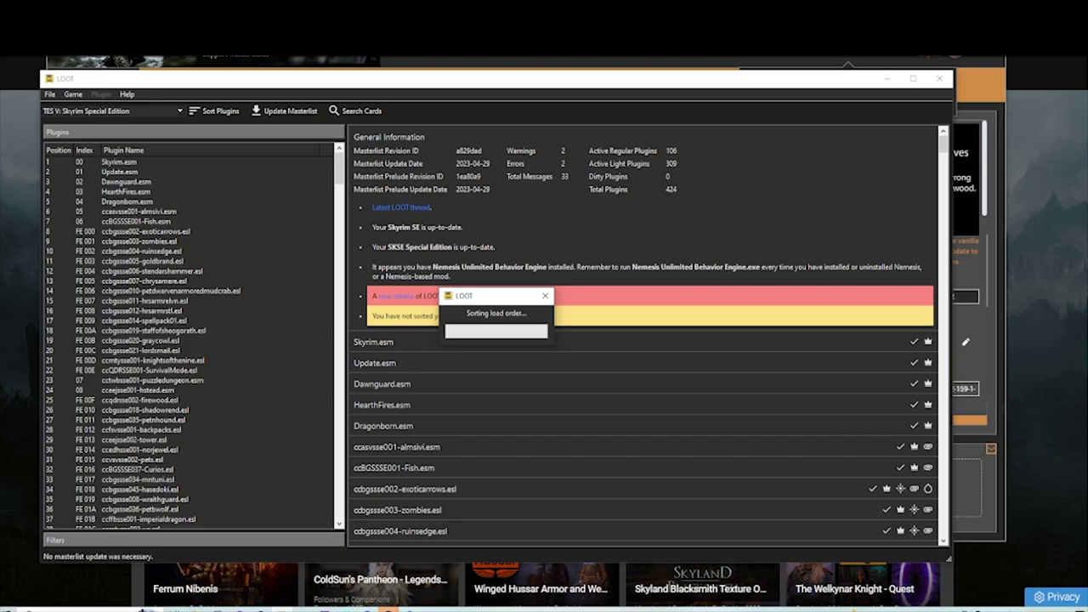
pyautogui.scroll(-15, 642, 340)
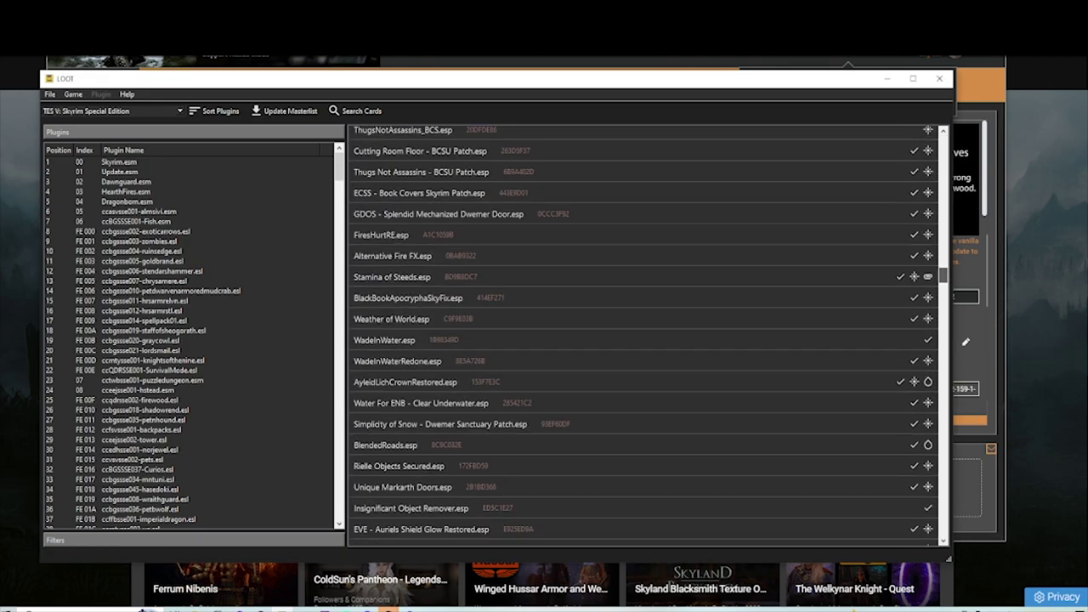
pyautogui.scroll(3, 642, 340)
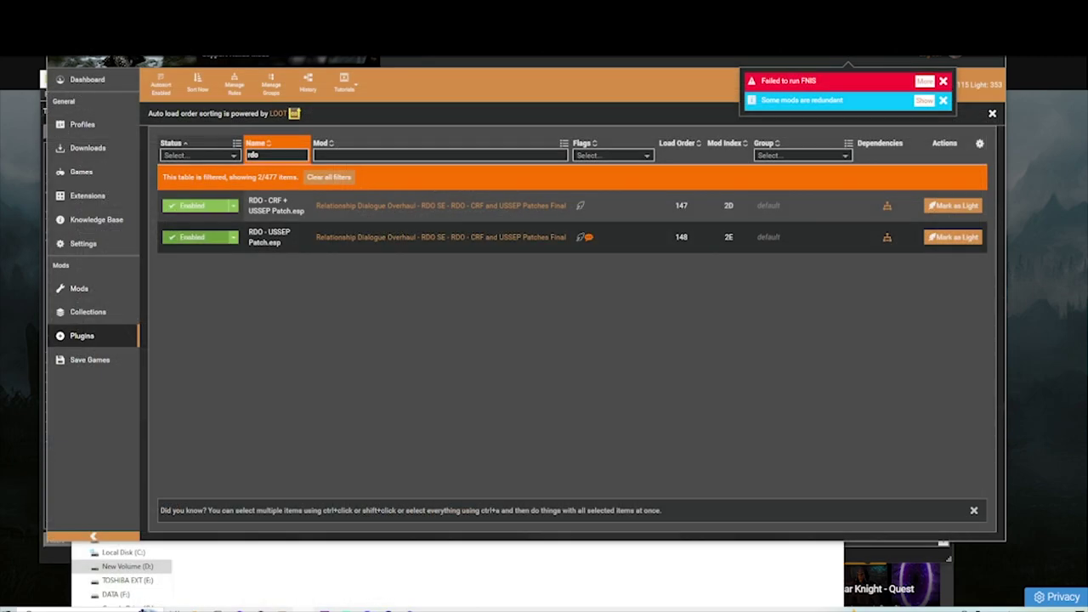
# Disable the RDO - USSEP Patch.esp plugin in Vortex and delete its file from the Skyrim Special Edition folder.
pyautogui.click(197, 238)
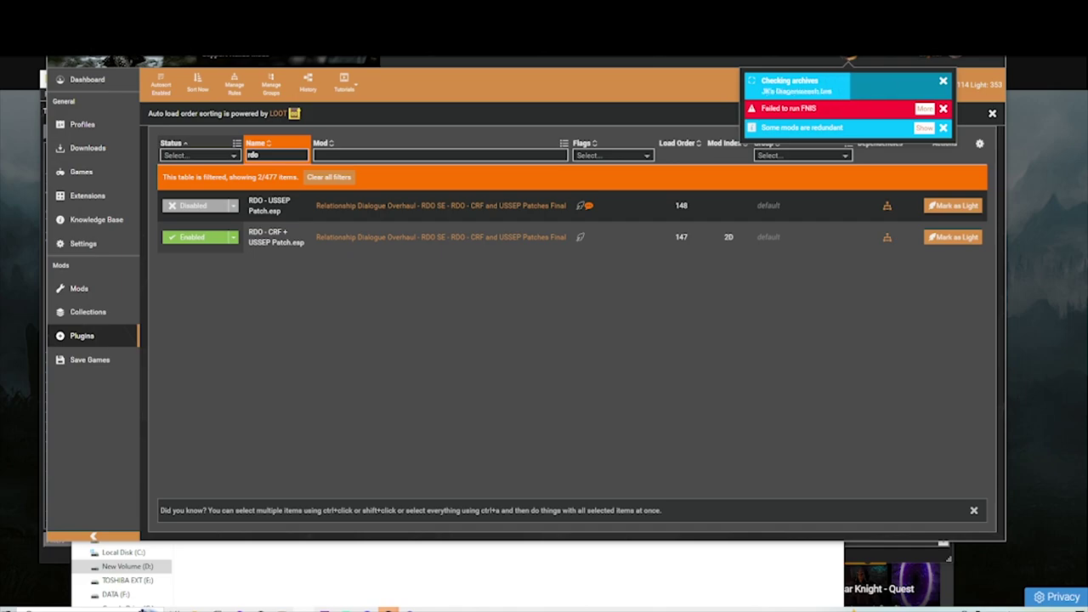
pyautogui.click(79, 289)
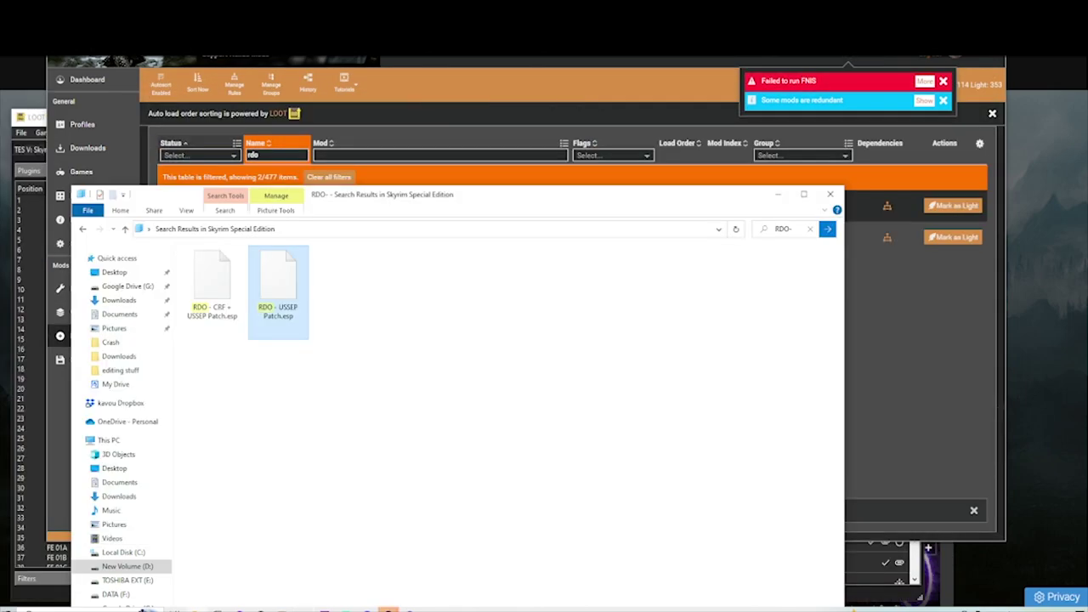
pyautogui.click(388, 609)
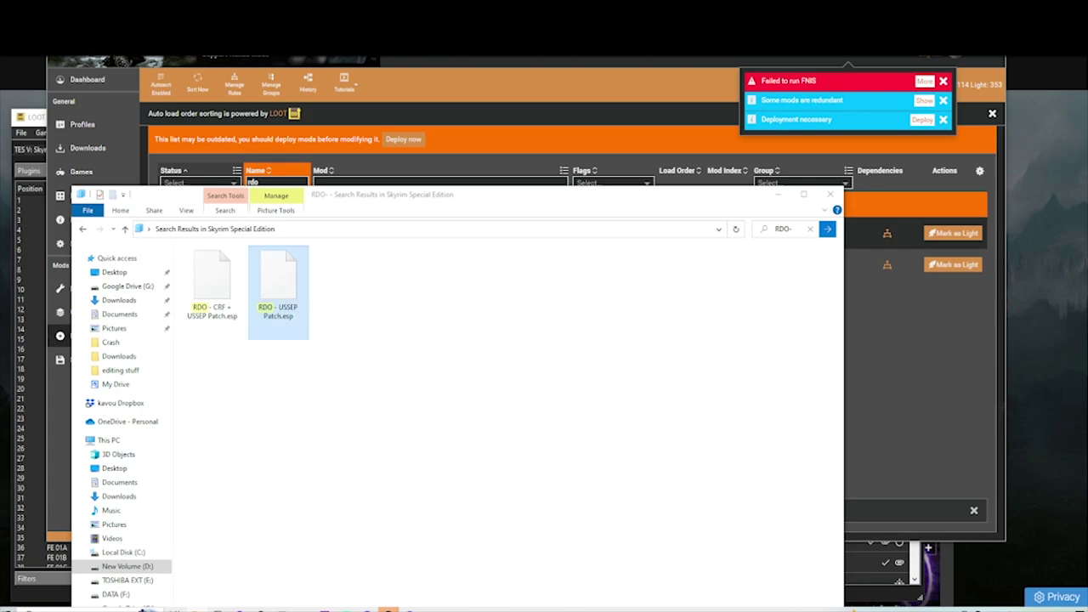
pyautogui.click(278, 293)
pyautogui.press('Delete')
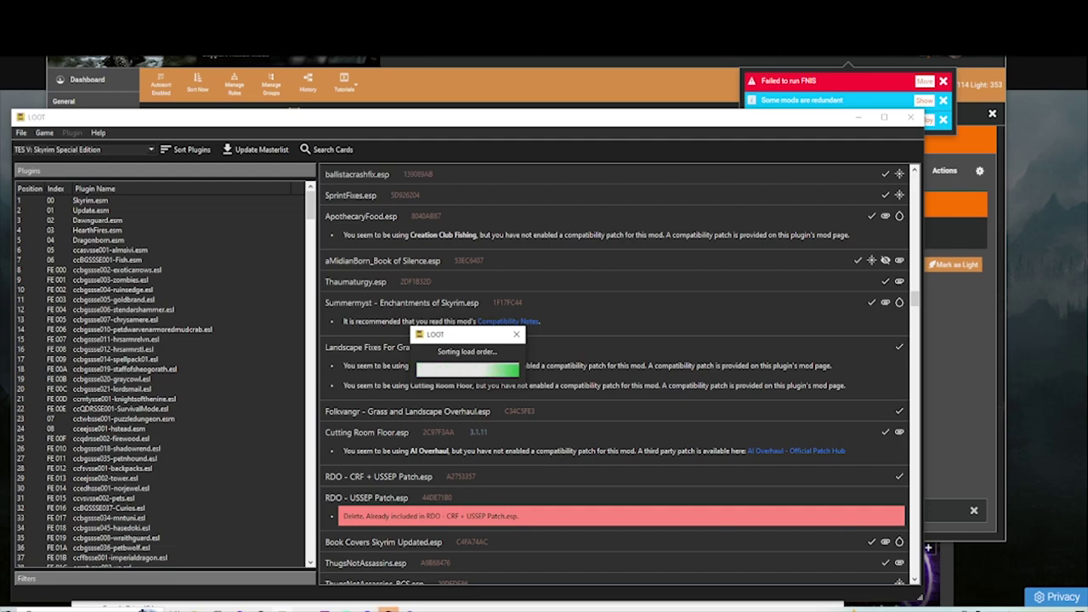
# Re-check the LOOT plugin list for remaining errors and missing compatibility patches.
pyautogui.scroll(15, 614, 371)
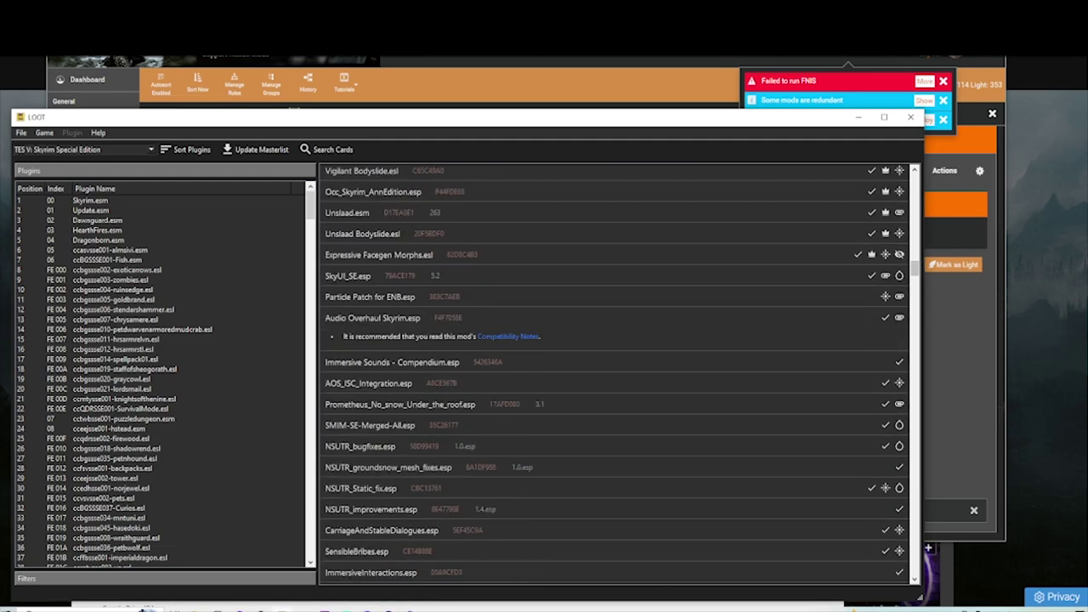
pyautogui.scroll(-12, 614, 372)
pyautogui.scroll(2, 613, 371)
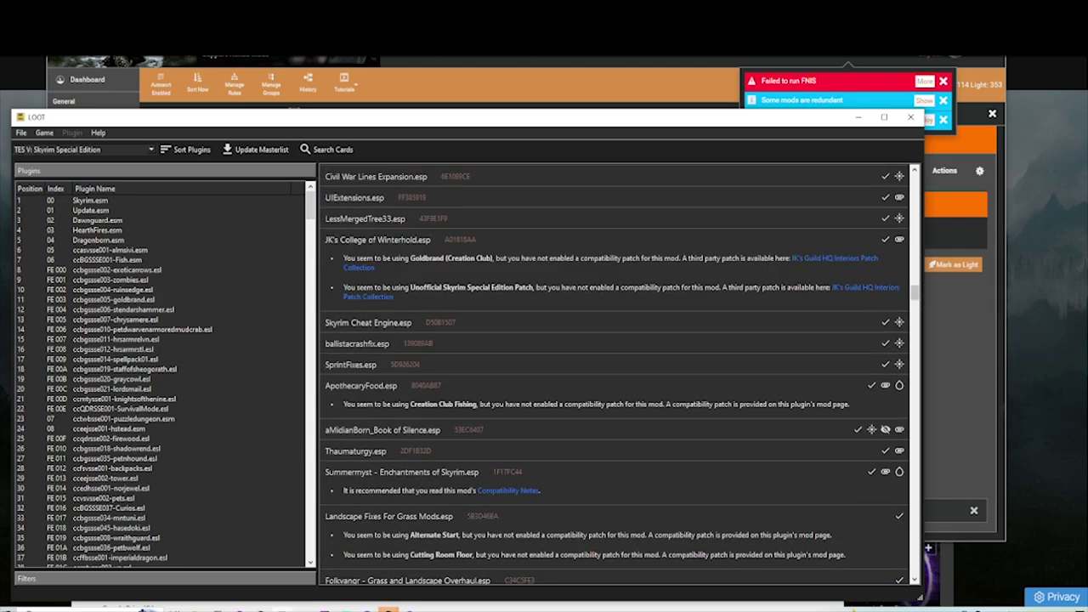
pyautogui.scroll(5, 613, 372)
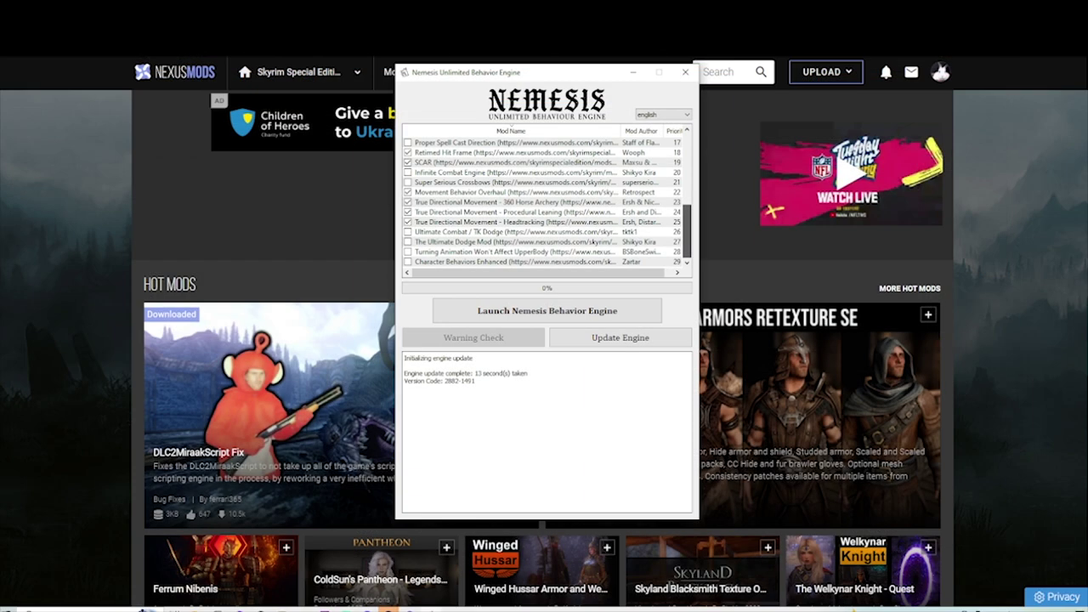
# Check which behaviour mods are selected in the Nemesis Unlimited Behavior Engine list.
pyautogui.scroll(2, 511, 126)
pyautogui.scroll(2, 511, 126)
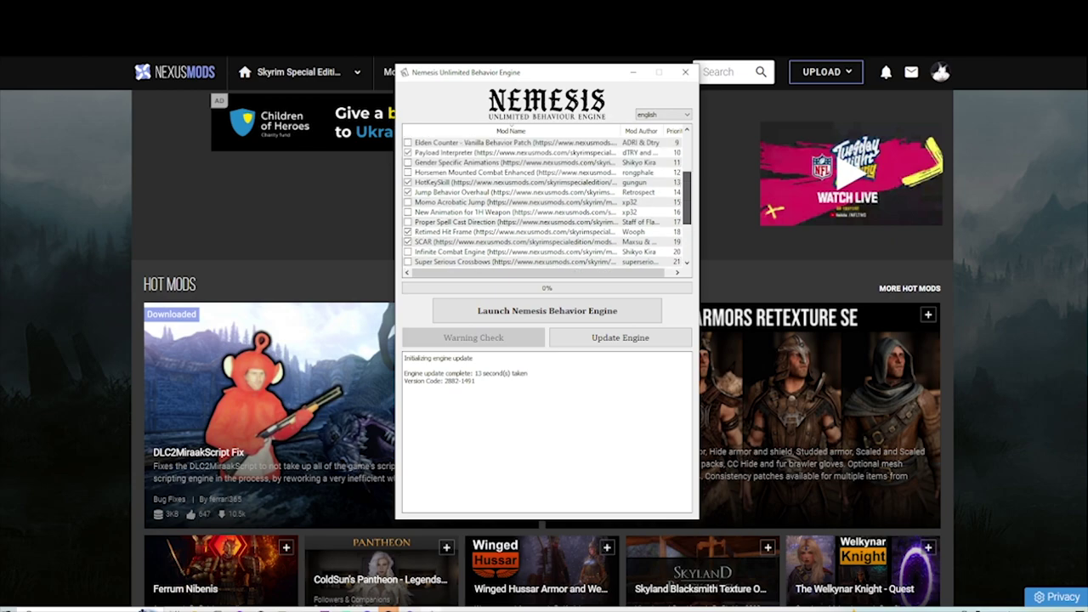
pyautogui.scroll(1, 547, 202)
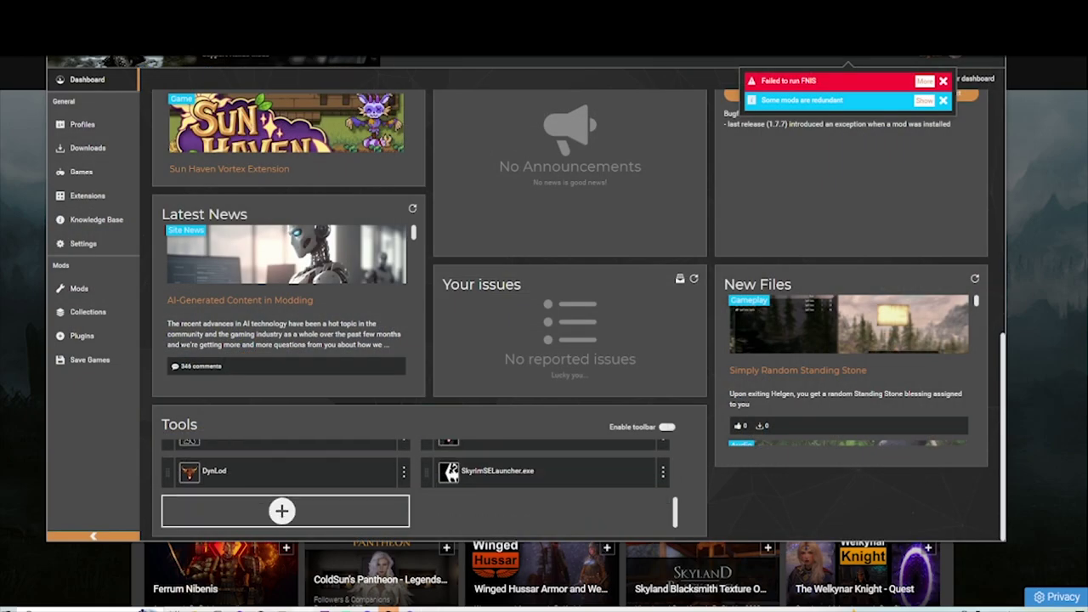
# In BodySlide, choose the 3BA Dawnguard - Body - Prisoner Bloody outfit with the Tinraa Queen Body preset.
pyautogui.scroll(5, 416, 485)
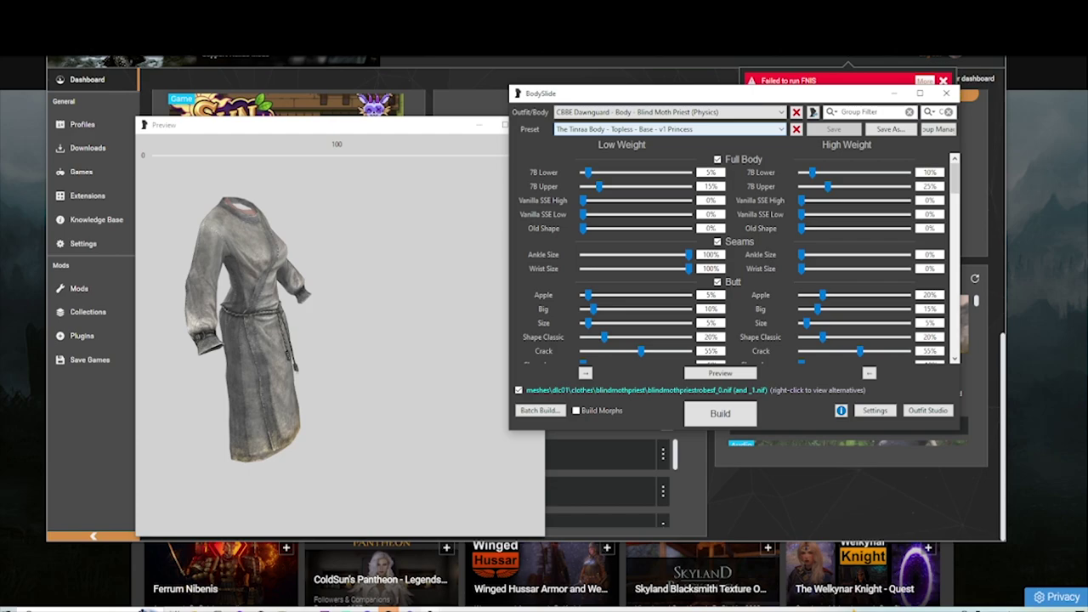
pyautogui.click(667, 112)
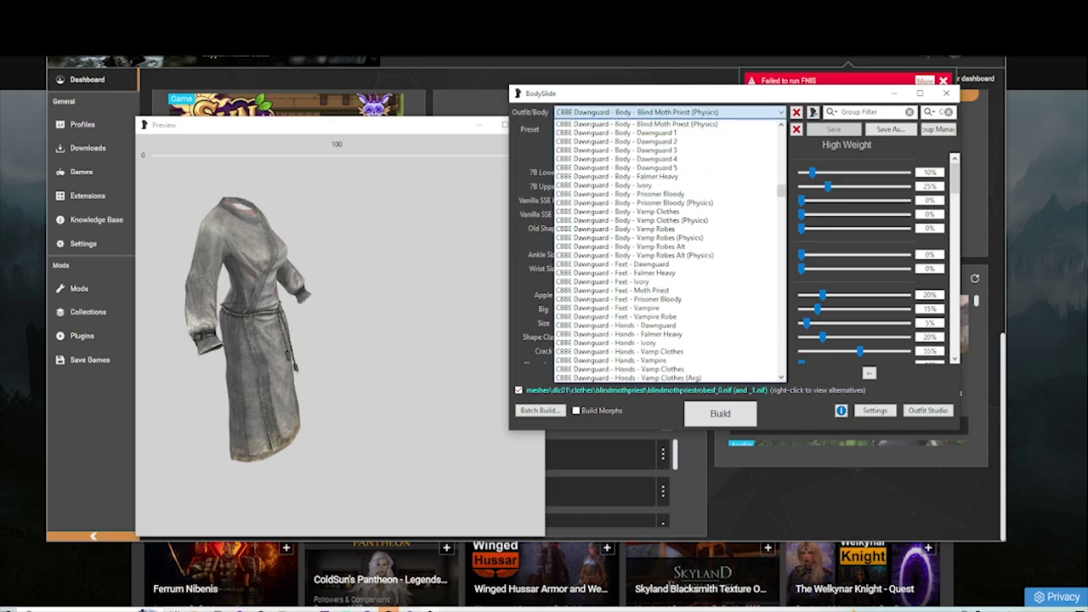
pyautogui.click(651, 202)
pyautogui.click(667, 112)
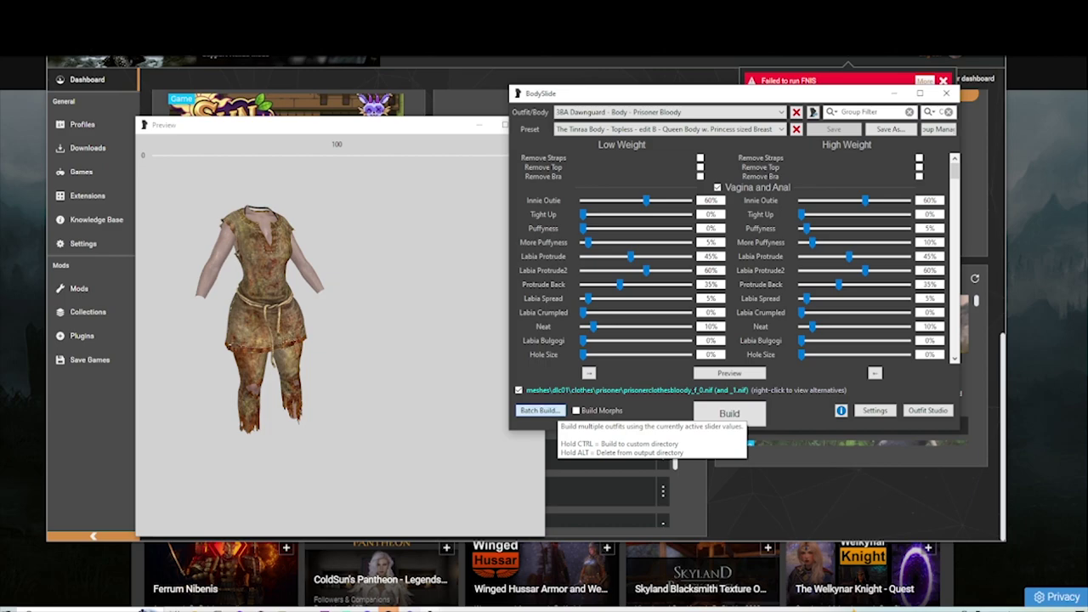
# Batch build the outfits, keeping CBBE Dawnguard - Body - Blind Moth Priest (Physics) as the output set, and close BodySlide.
pyautogui.click(541, 411)
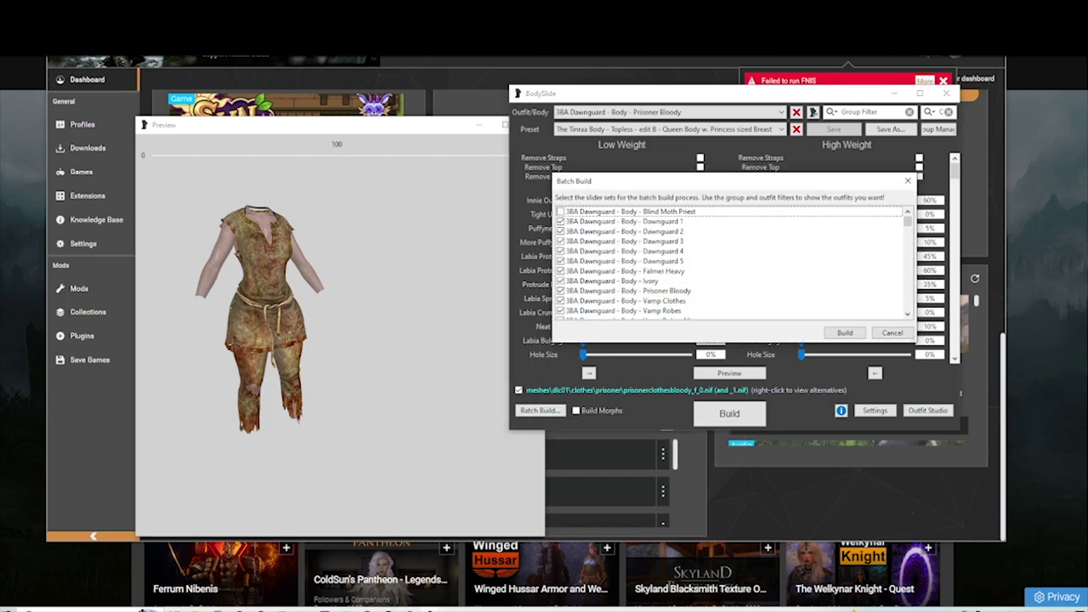
pyautogui.moveTo(908, 221); pyautogui.dragTo(908, 304)
pyautogui.click(844, 333)
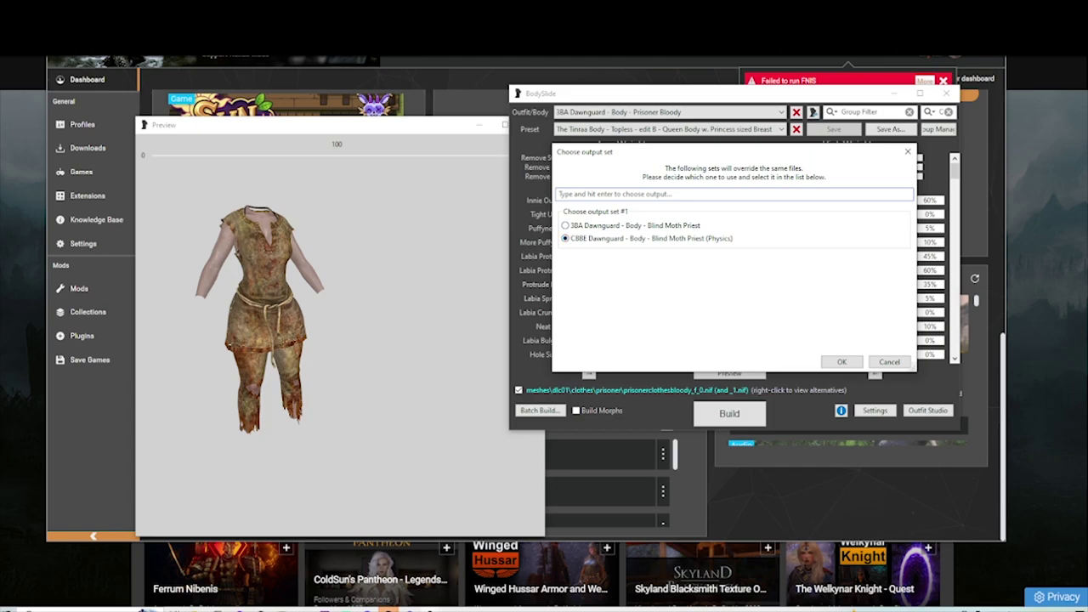
pyautogui.press('Return')
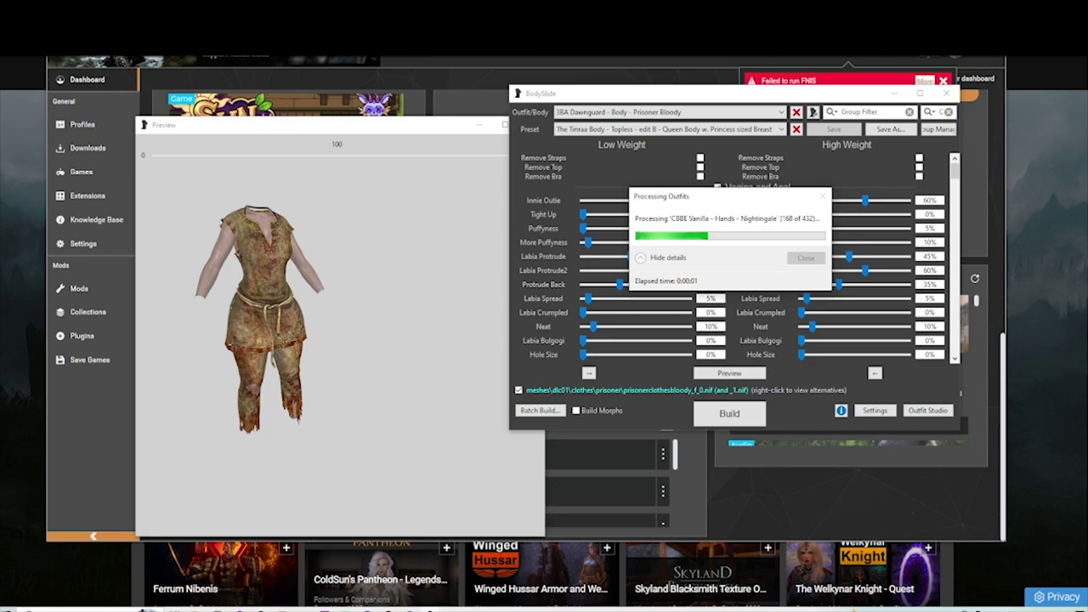
pyautogui.click(863, 278)
pyautogui.click(946, 93)
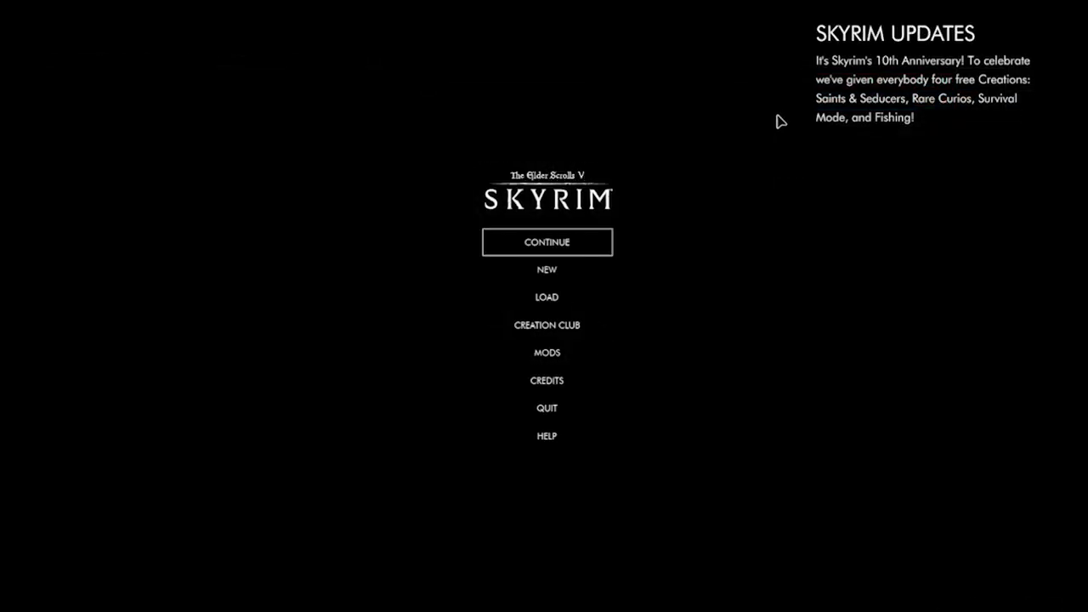
# Start a new Skyrim game, set the character's body weight to 1 and finish character creation with the default name.
pyautogui.click(564, 278)
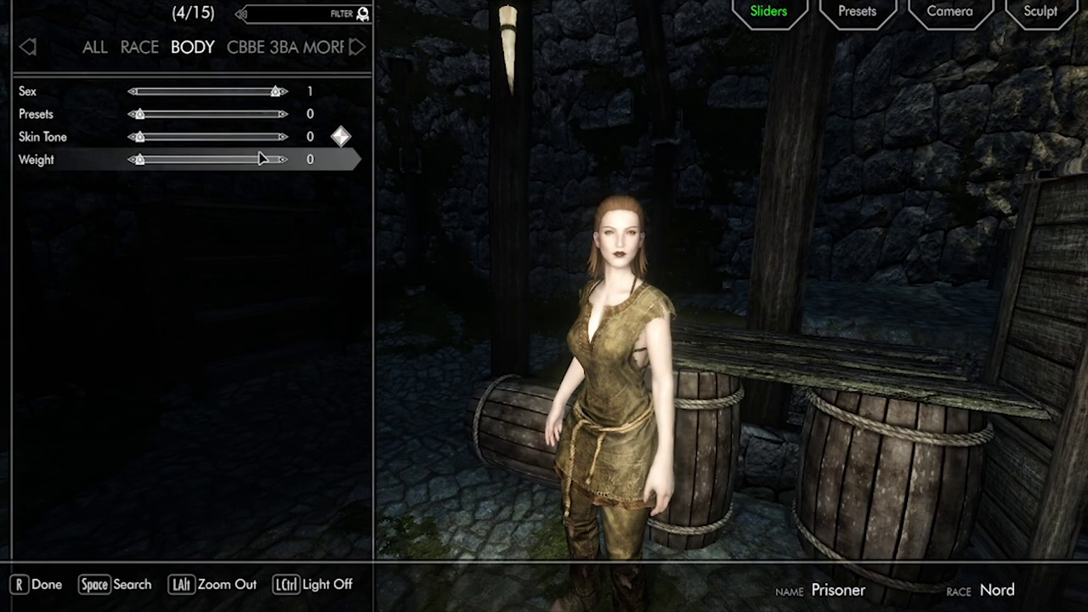
pyautogui.click(235, 161)
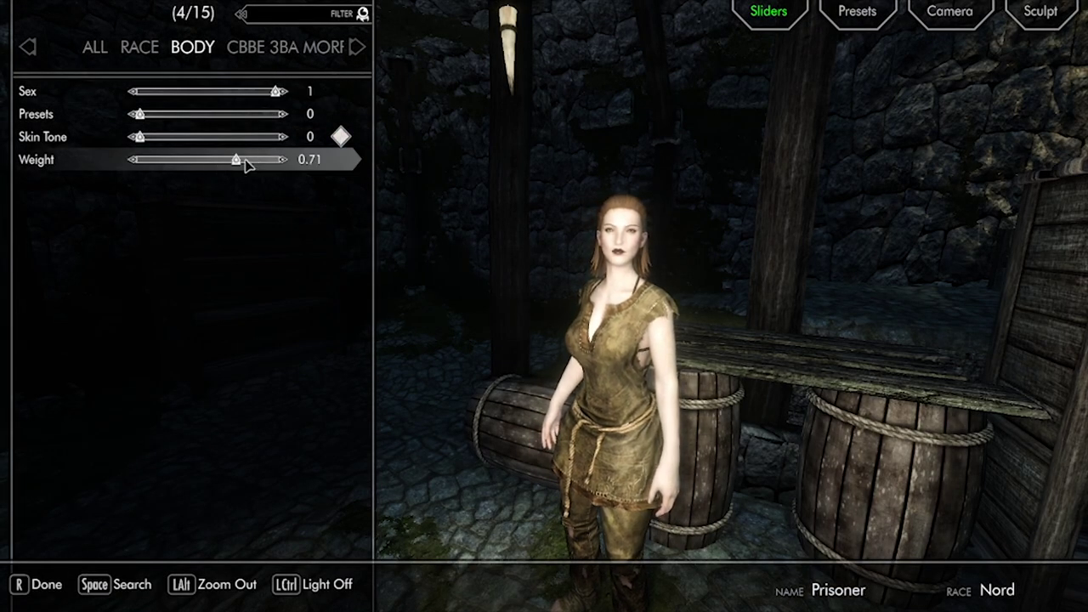
pyautogui.moveTo(244, 164); pyautogui.dragTo(424, 180)
pyautogui.press('r')
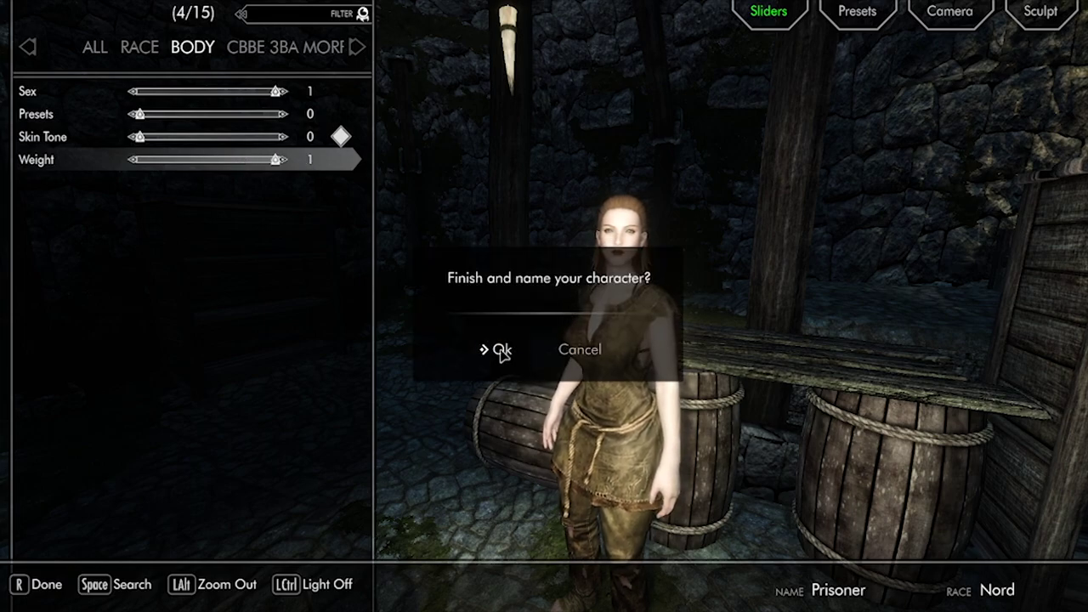
pyautogui.click(501, 351)
pyautogui.press('Return')
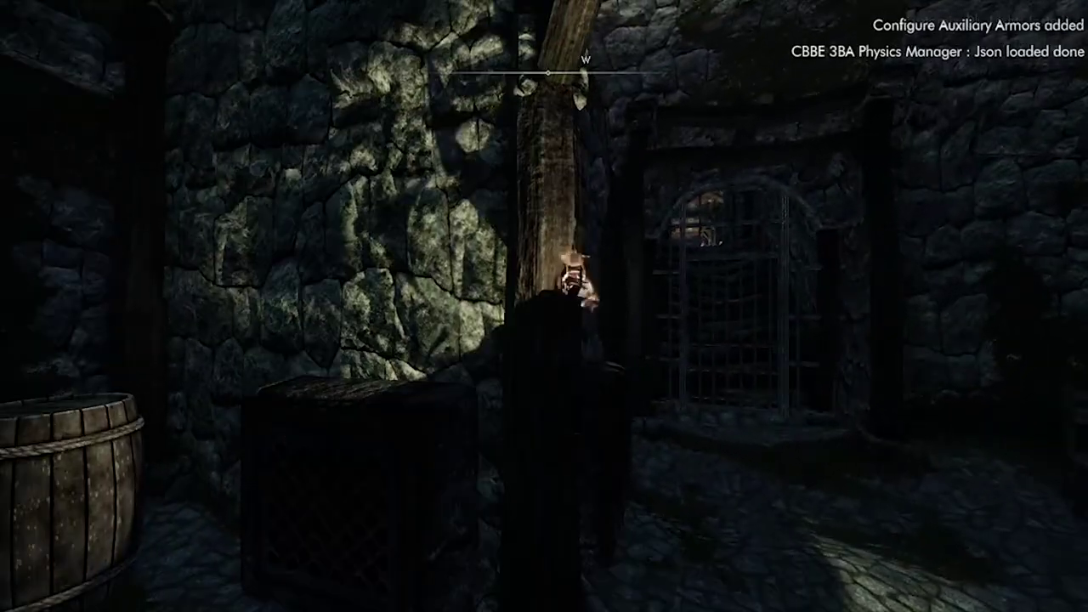
# Review the Wildcat Combat mod settings and turn on Disable Timed Block.
pyautogui.press('w')
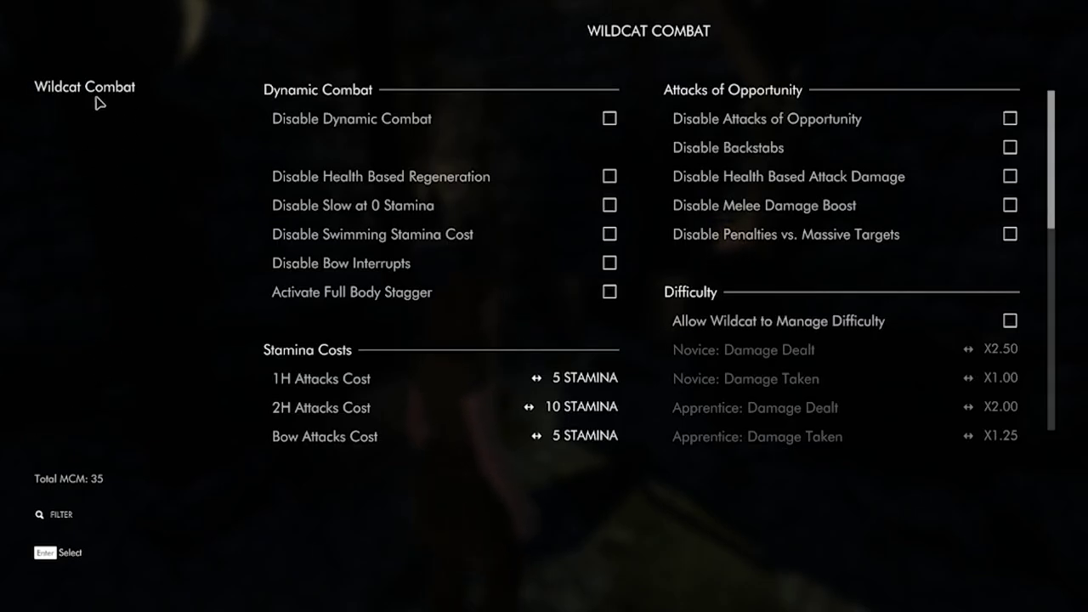
pyautogui.scroll(-3, 369, 278)
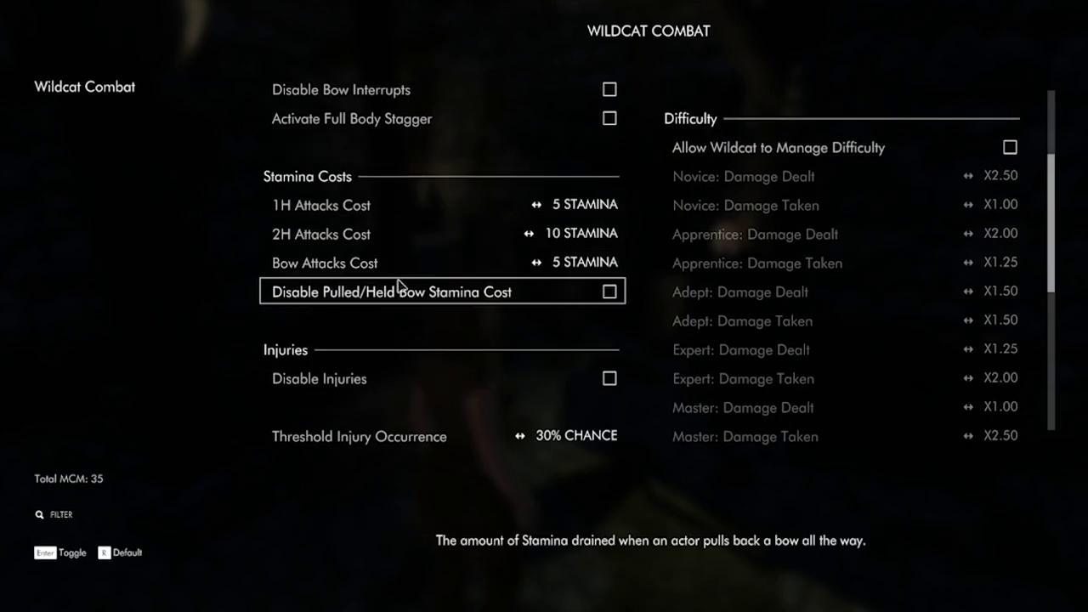
pyautogui.scroll(-3, 517, 311)
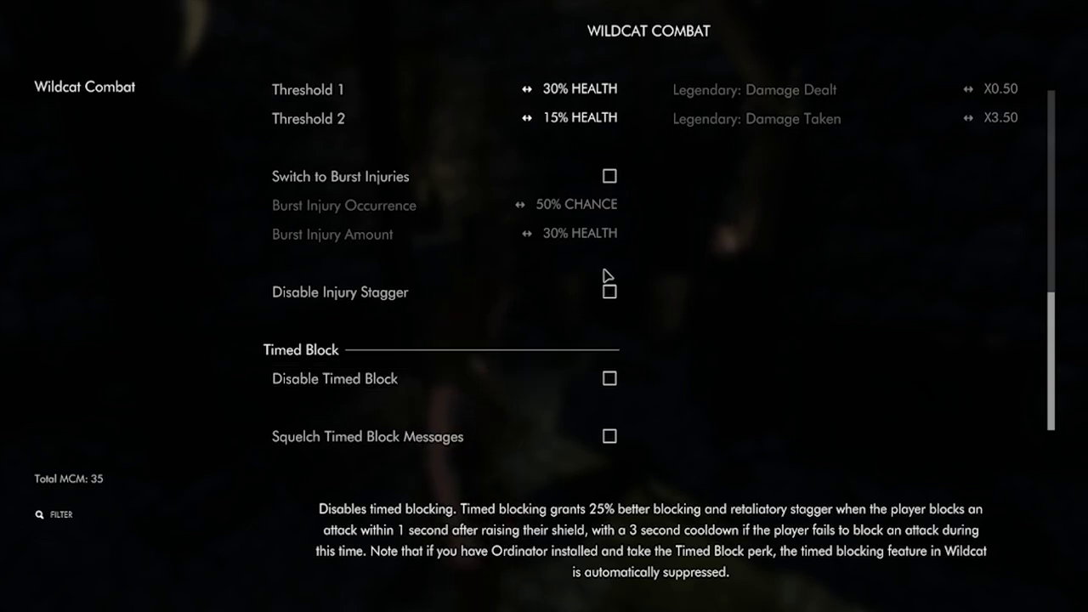
pyautogui.click(561, 392)
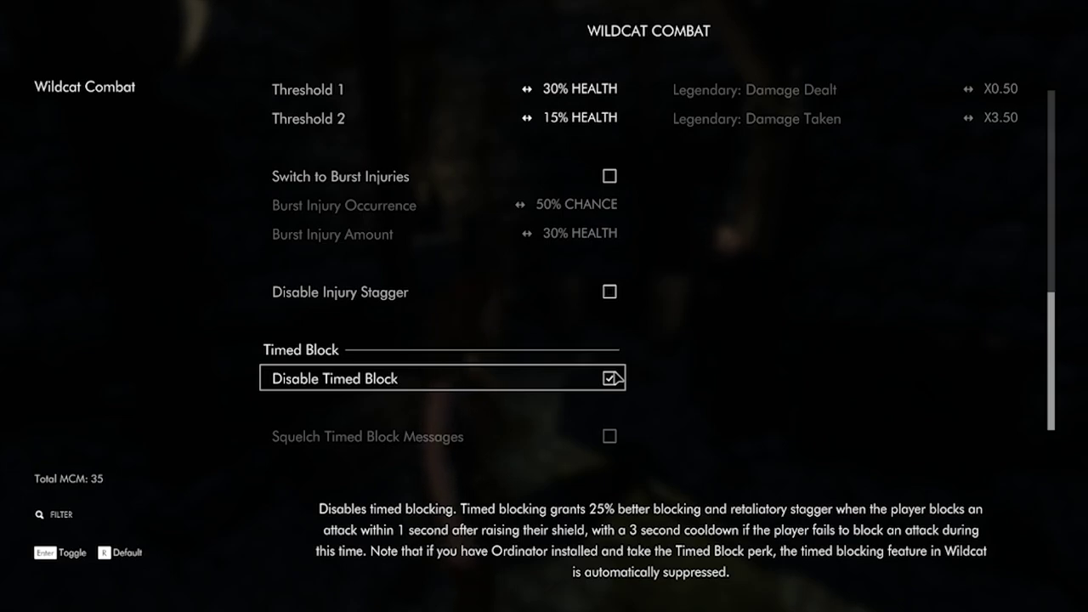
pyautogui.click(501, 380)
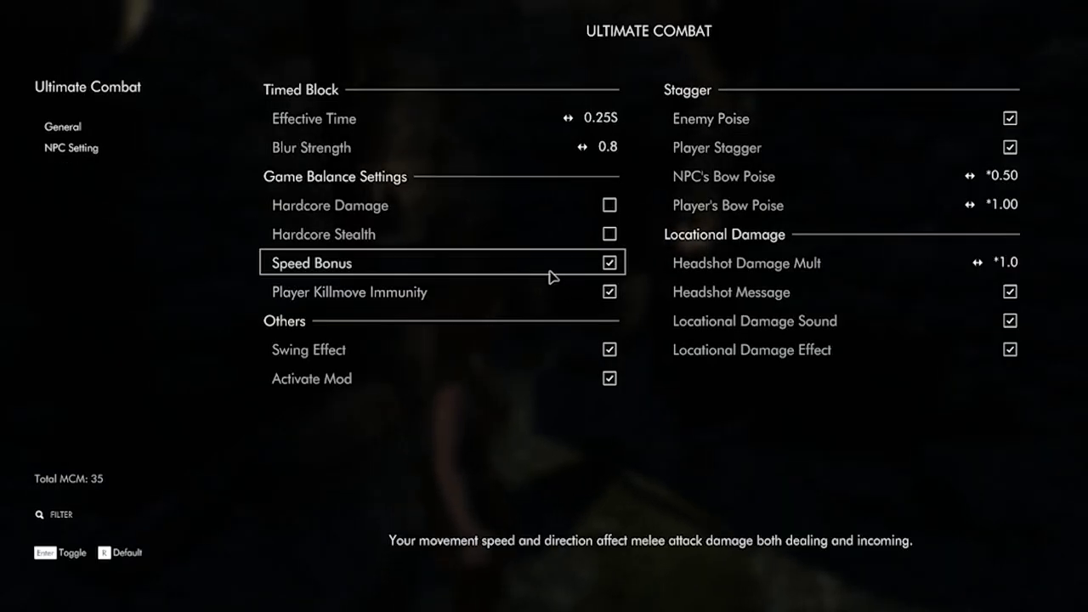
# Turn off Speed Bonus, Player Killmove Immunity, Player Stagger, Headshot Message, Locational Damage Sound and Locational Damage Effect in Ultimate Combat.
pyautogui.click(554, 269)
pyautogui.click(563, 295)
pyautogui.click(719, 349)
pyautogui.click(754, 319)
pyautogui.click(757, 291)
pyautogui.click(816, 149)
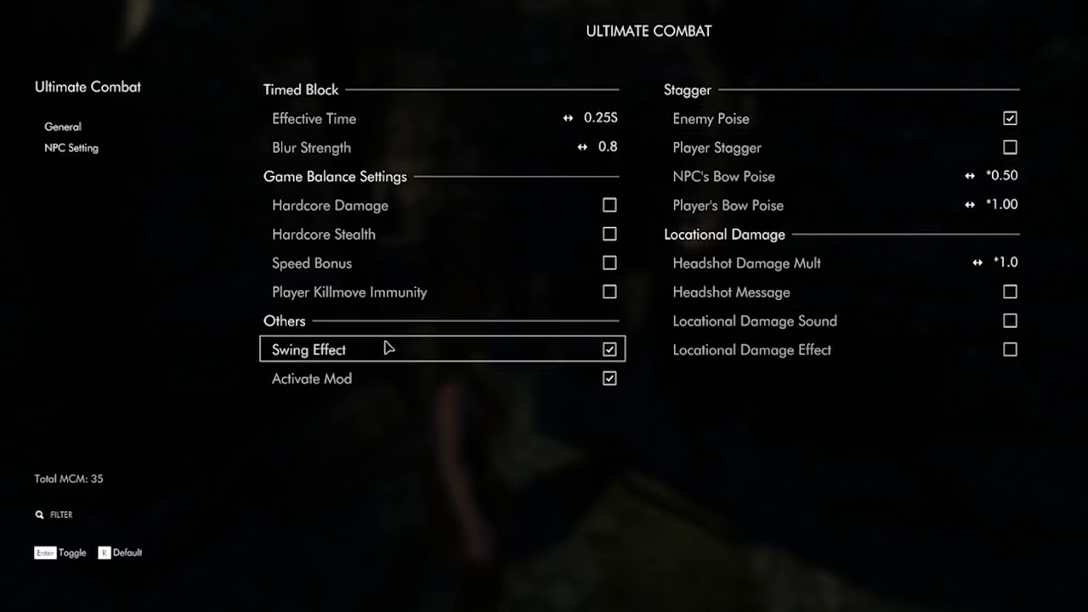
pyautogui.click(111, 153)
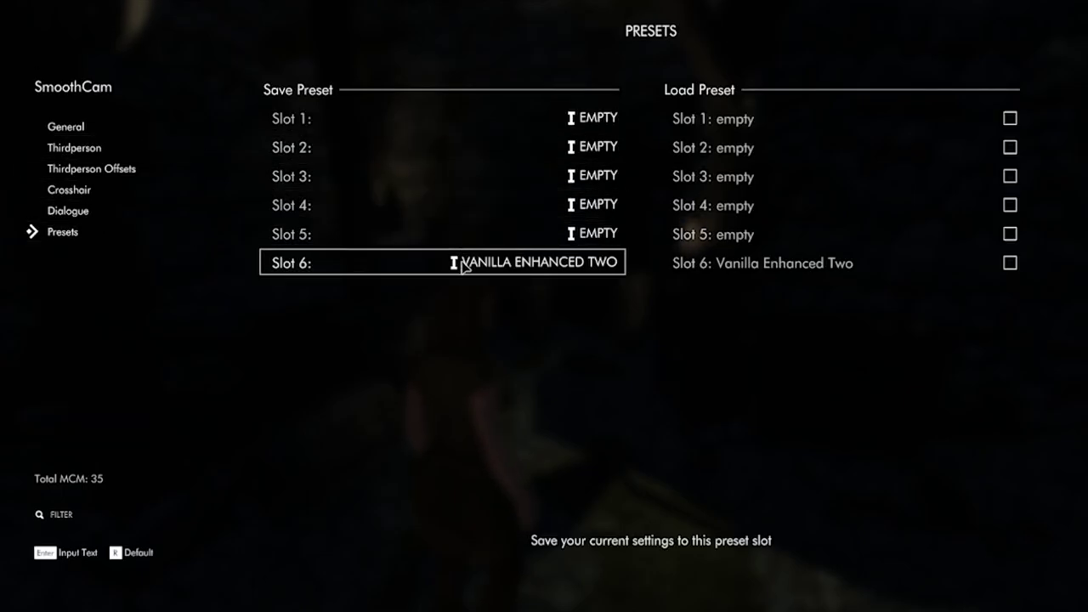
# Save the current SmoothCam settings to preset slot 6 under the name Vanilla Enhanced Two.
pyautogui.click(465, 272)
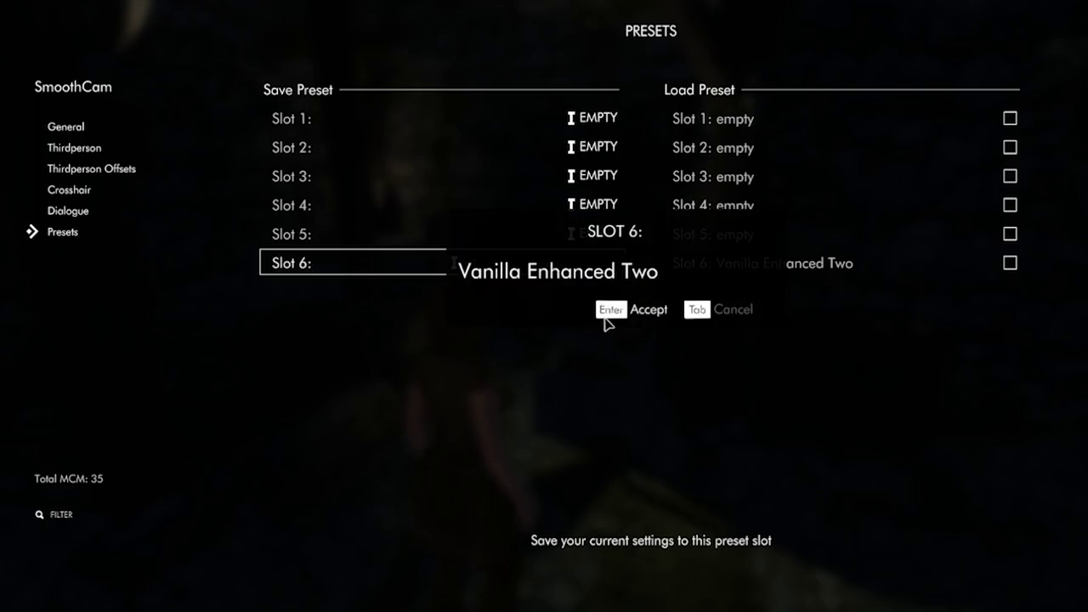
pyautogui.click(605, 322)
pyautogui.click(631, 322)
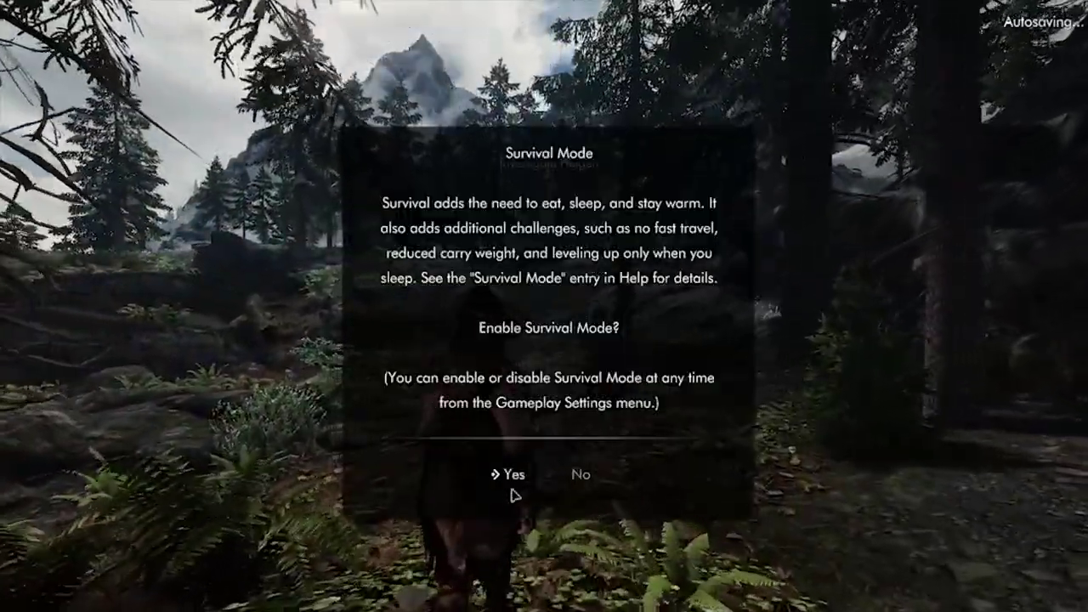
# Enable Survival Mode and check the ENBSeries settings overlay while moving through the forest.
pyautogui.click(513, 492)
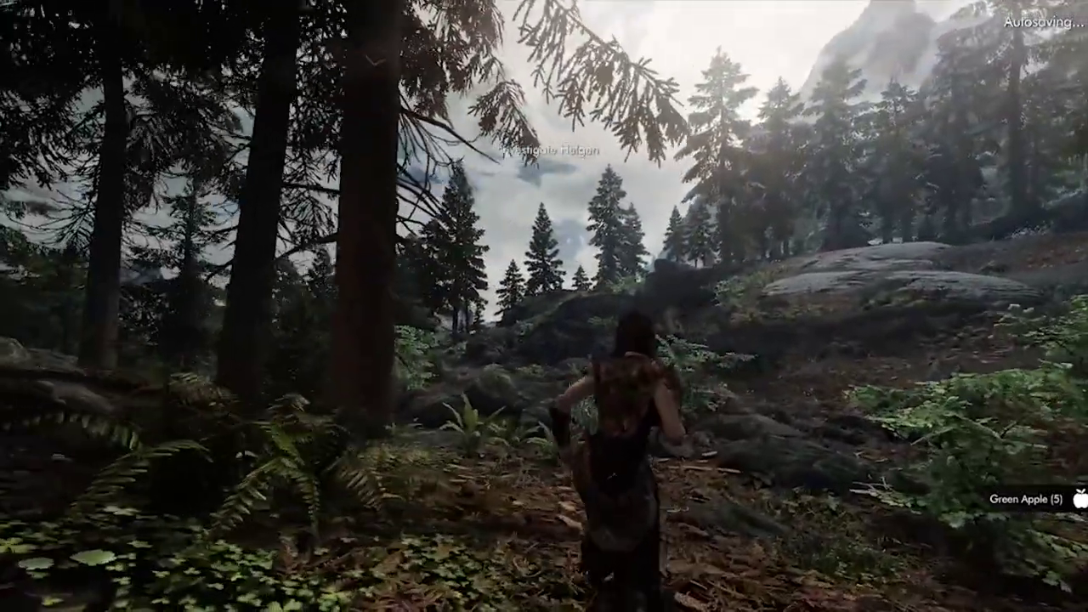
pyautogui.hotkey('shift', 'Return')
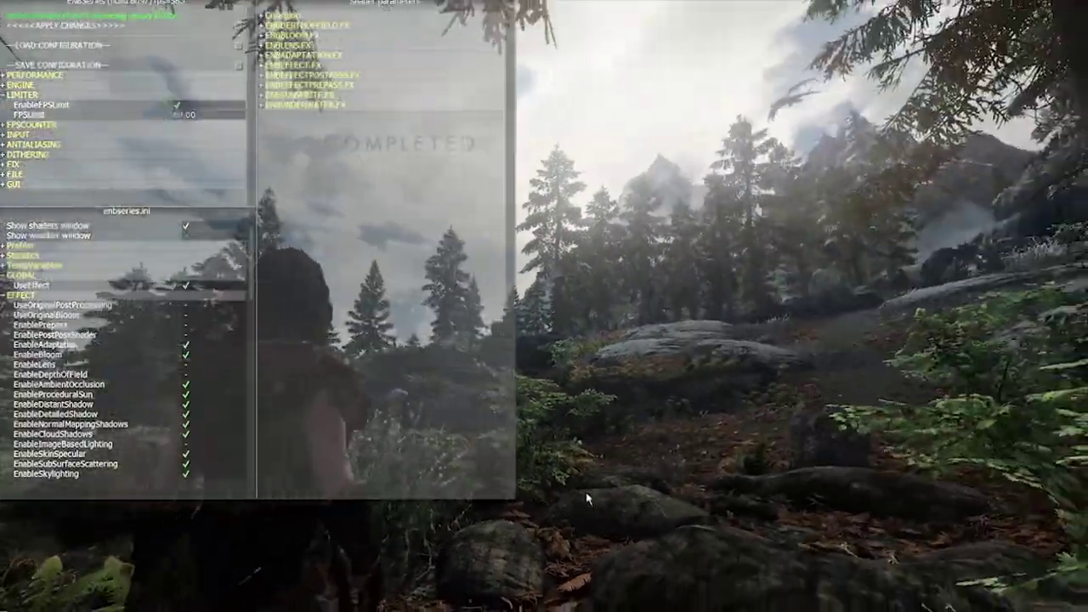
pyautogui.press('w')
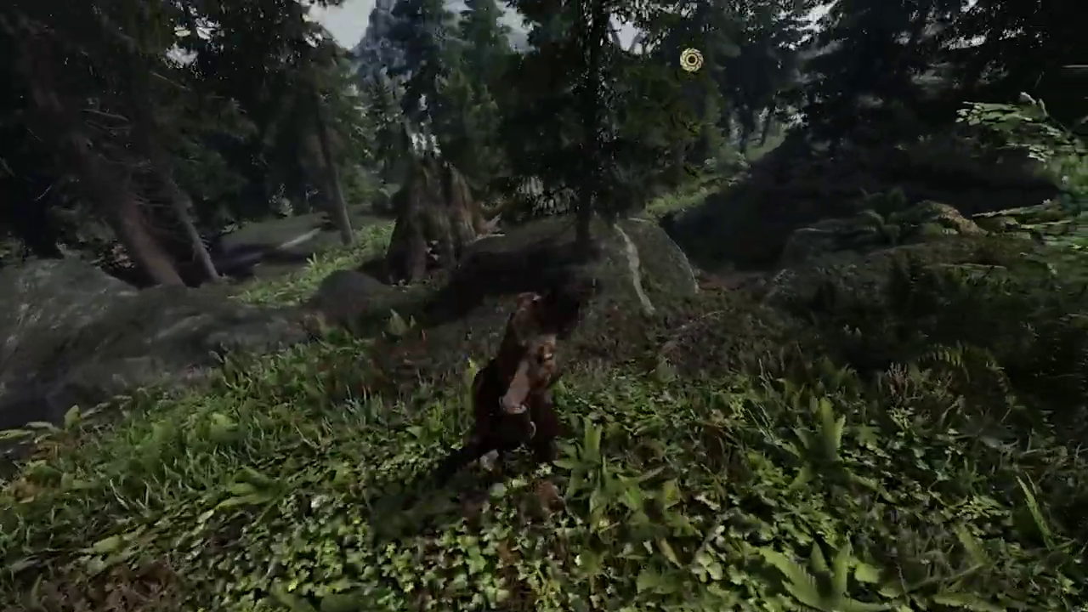
pyautogui.press('i')
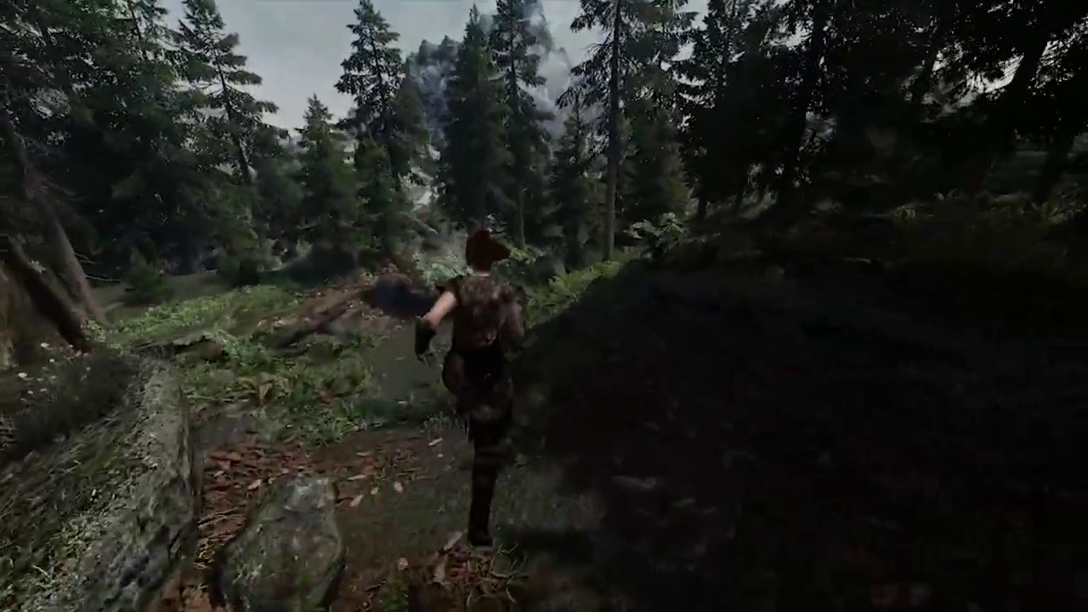
# Run to the village and review the effects in enbseries.ini against the look of the street.
pyautogui.hotkey('shift', 'Return')
pyautogui.hotkey('shift', 'Return')
pyautogui.press('`')
pyautogui.write('d')
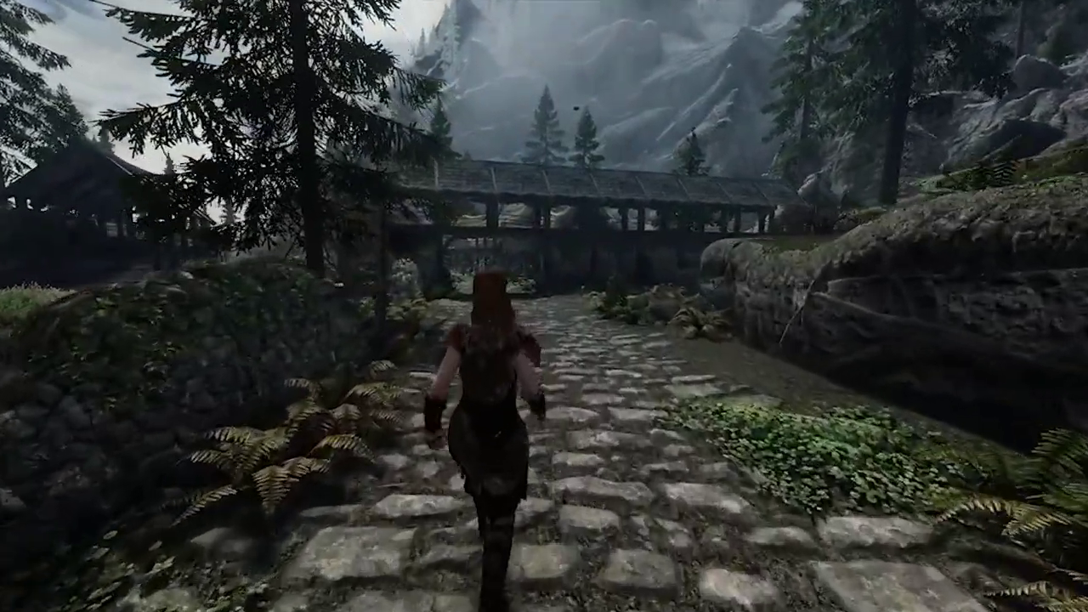
pyautogui.hotkey('shift', 'Return')
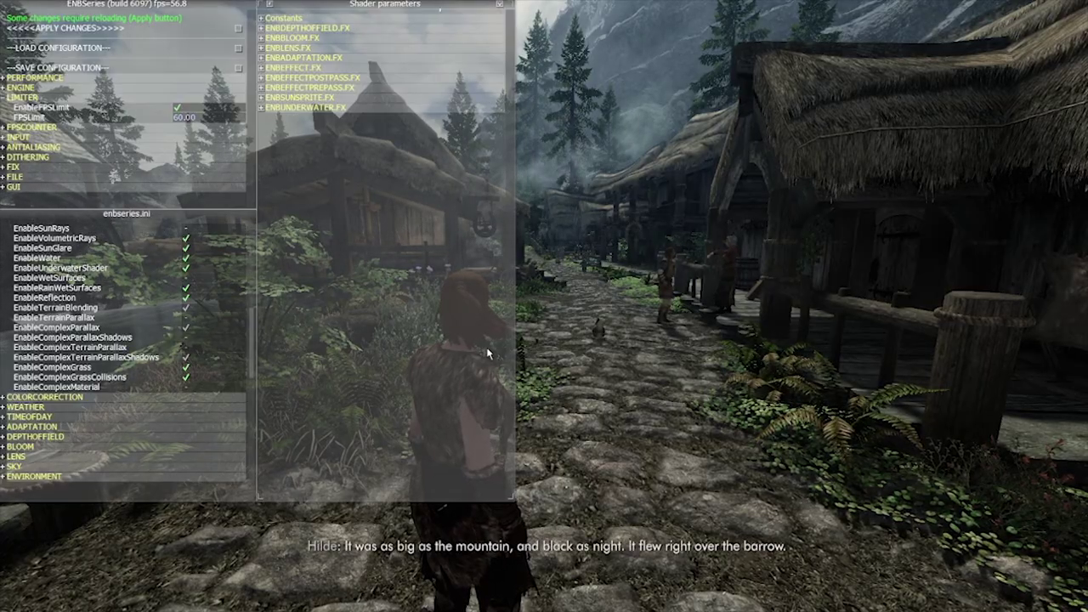
pyautogui.hotkey('shift', 'Return')
pyautogui.press('w')
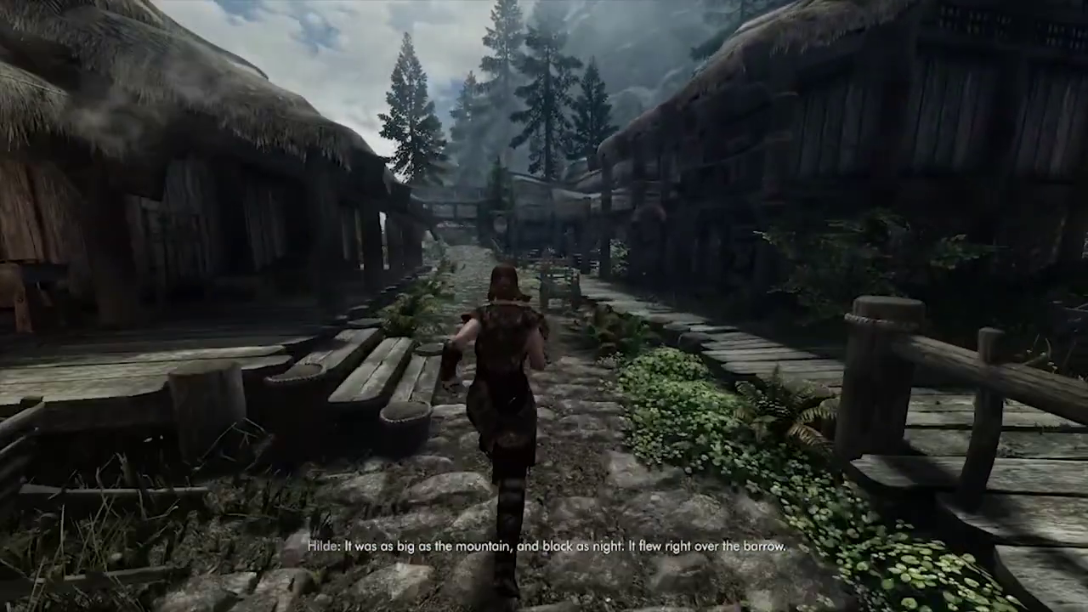
pyautogui.press('s')
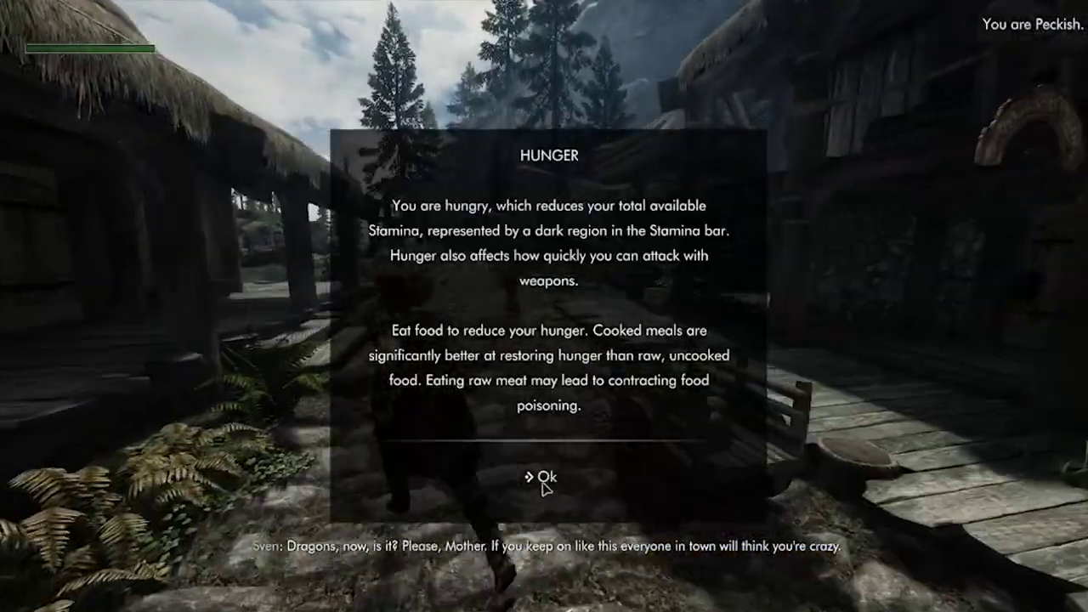
# Acknowledge the hunger notice and travel across the plains into Whiterun.
pyautogui.click(549, 476)
pyautogui.press('w')
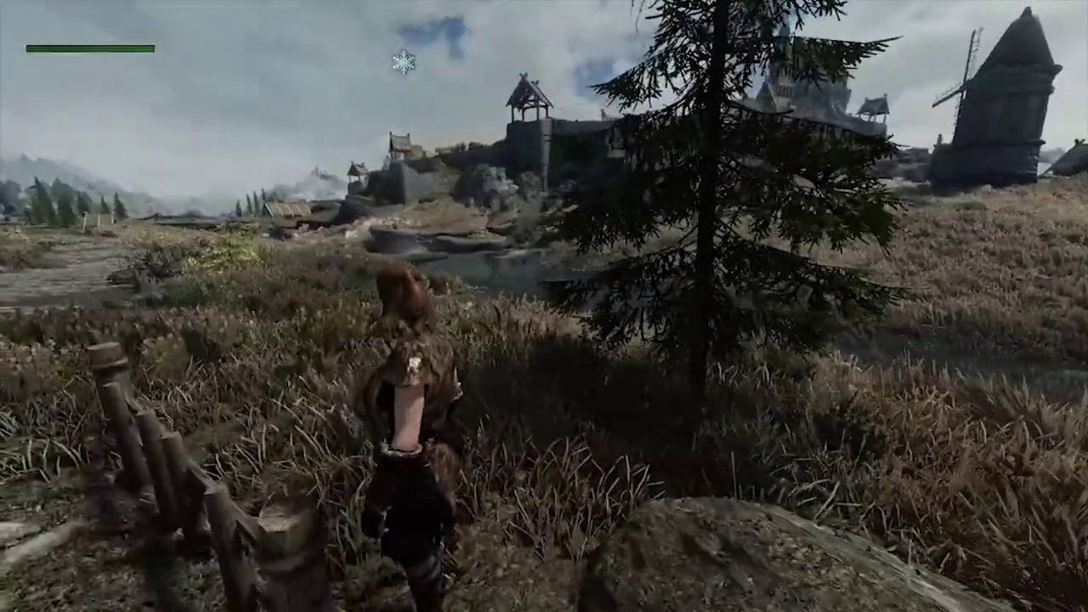
pyautogui.hotkey('shift', 'Return')
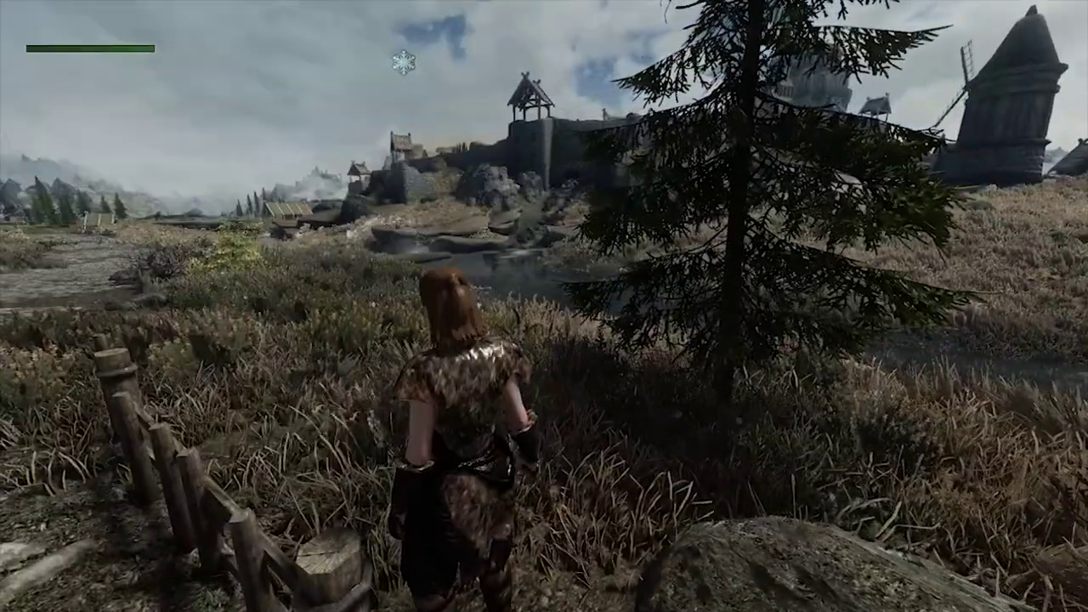
pyautogui.press('w')
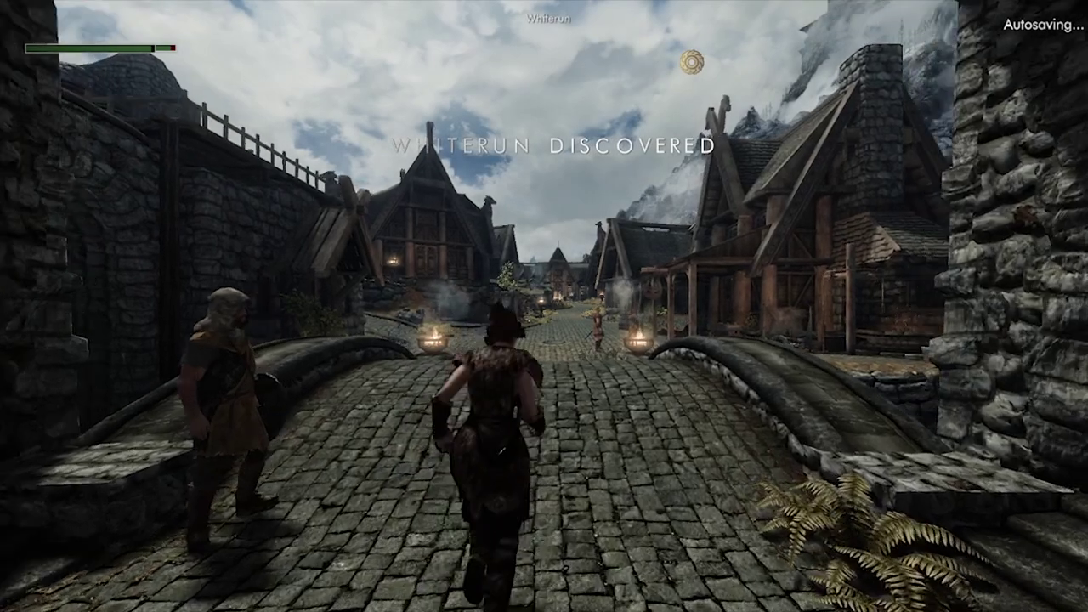
# Examine the street and buildings inside Whiterun's gate and enter the weapon shop.
pyautogui.press('w')
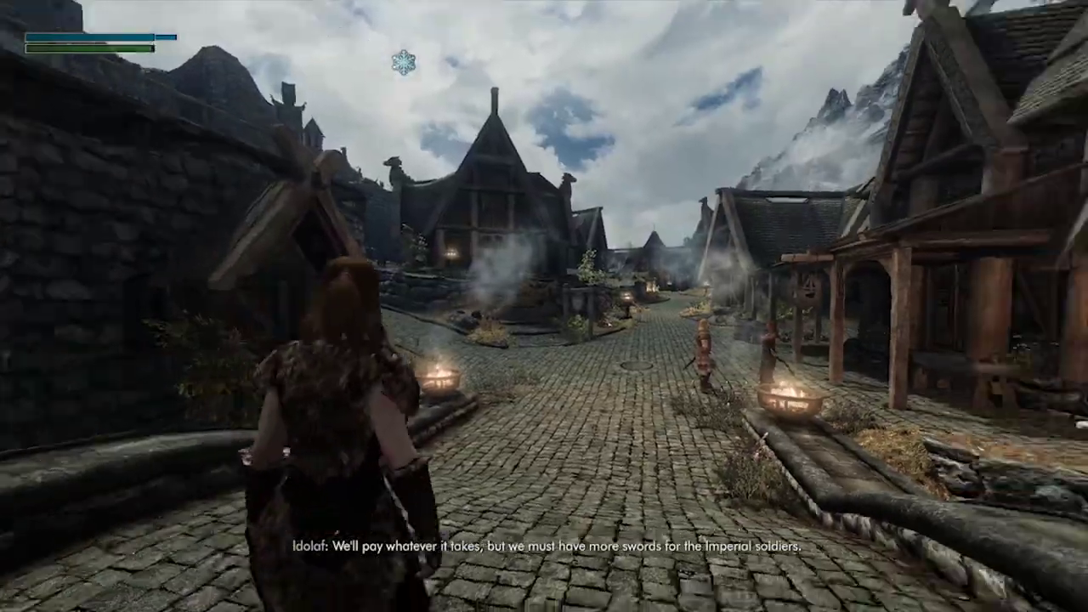
pyautogui.press('w')
pyautogui.hotkey('shift', 'Return')
pyautogui.hotkey('shift', 'Return')
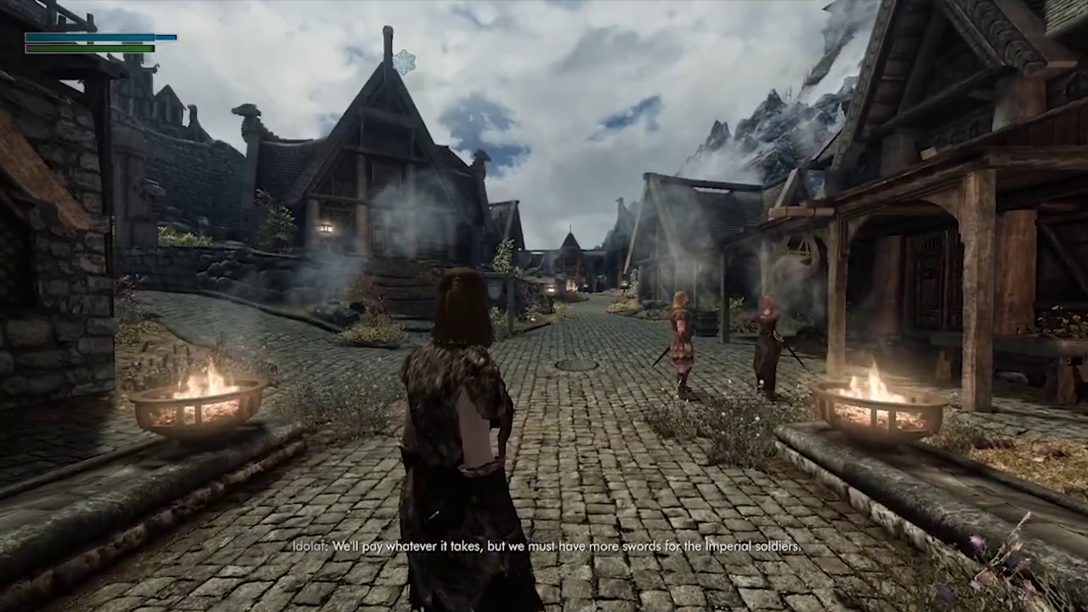
pyautogui.press('w')
pyautogui.press('w')
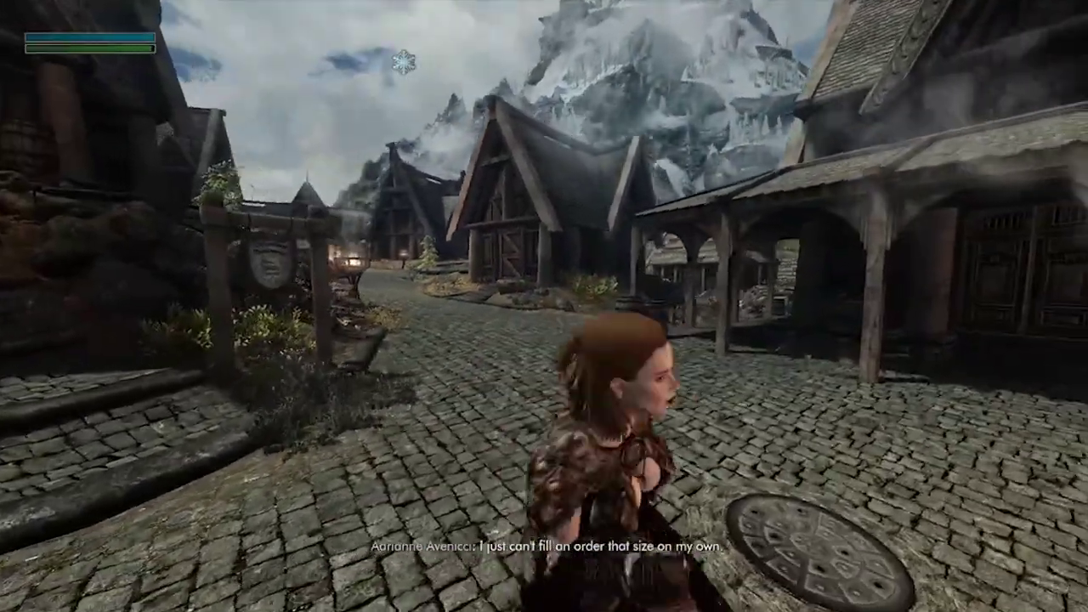
pyautogui.press('w')
pyautogui.press('w')
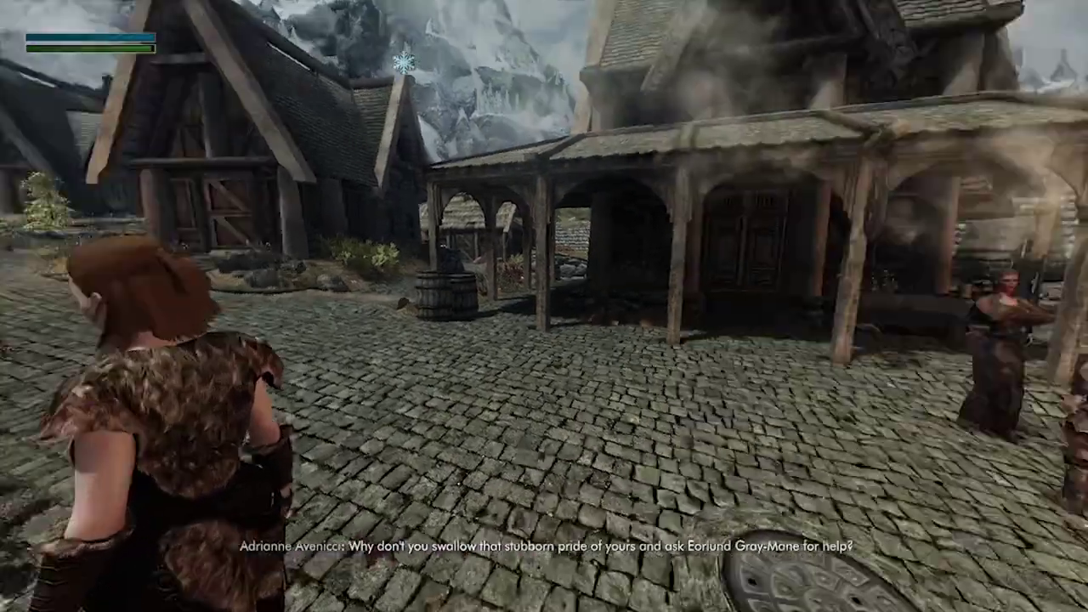
pyautogui.press('w')
pyautogui.press('w')
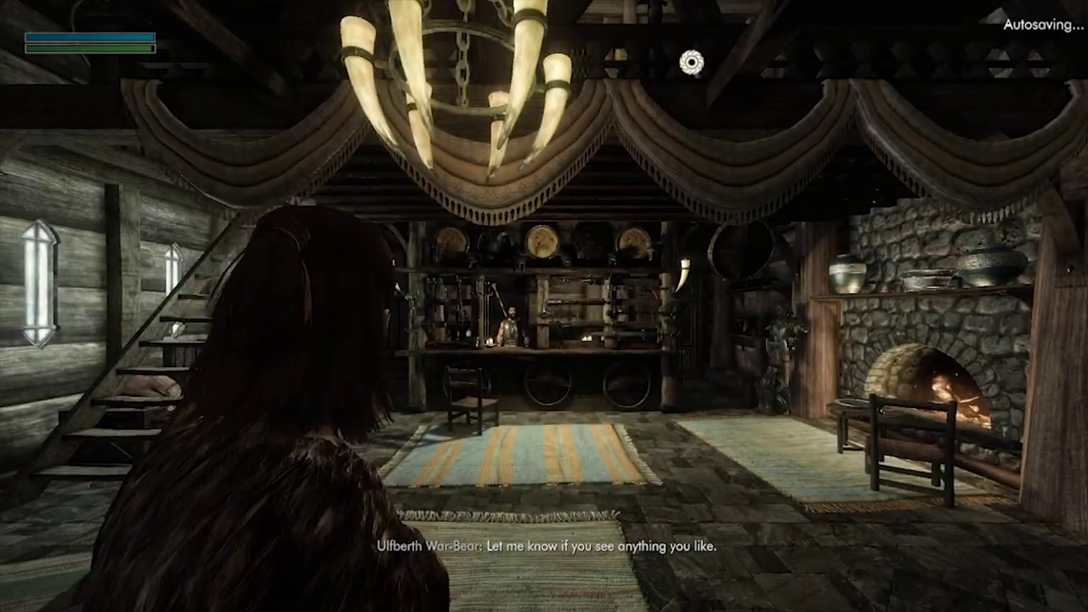
# Examine the weapon shop's armor display, ceiling drapes and doors, and go back outside.
pyautogui.press('w')
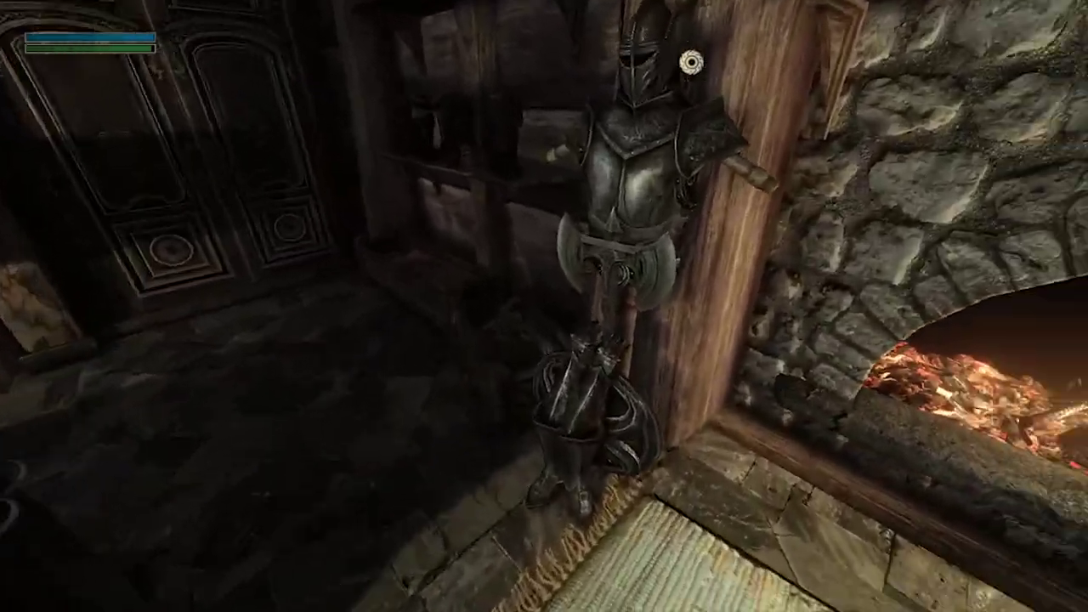
pyautogui.press('w')
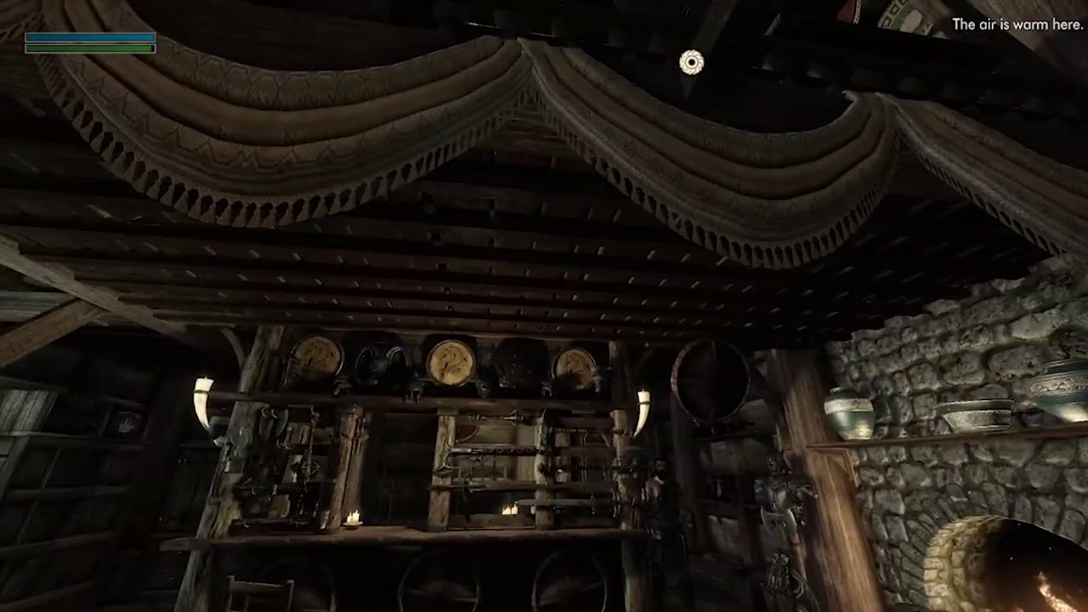
pyautogui.press('w')
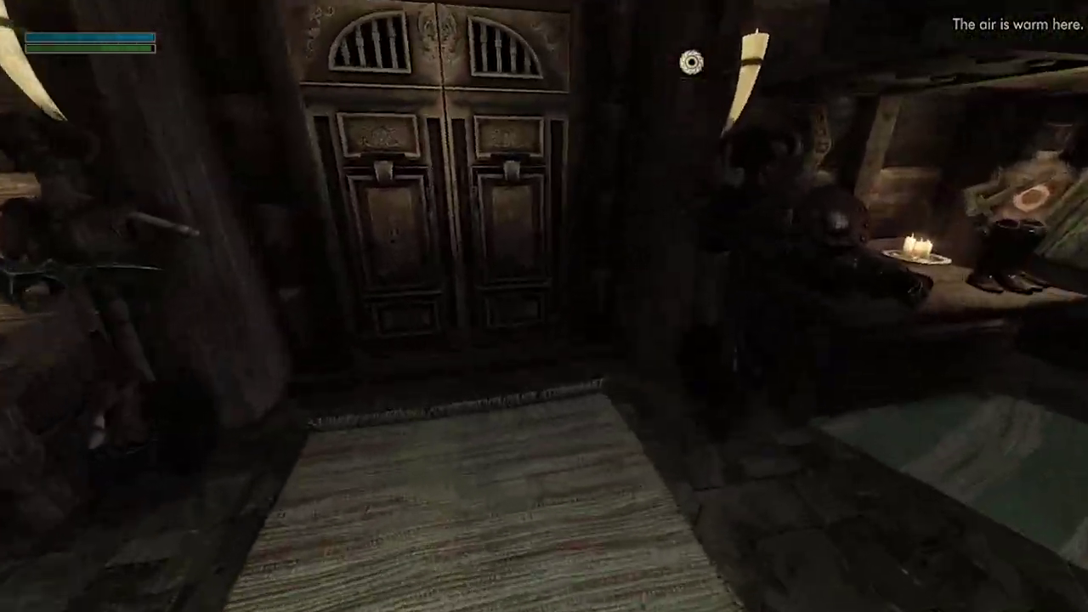
pyautogui.press('e')
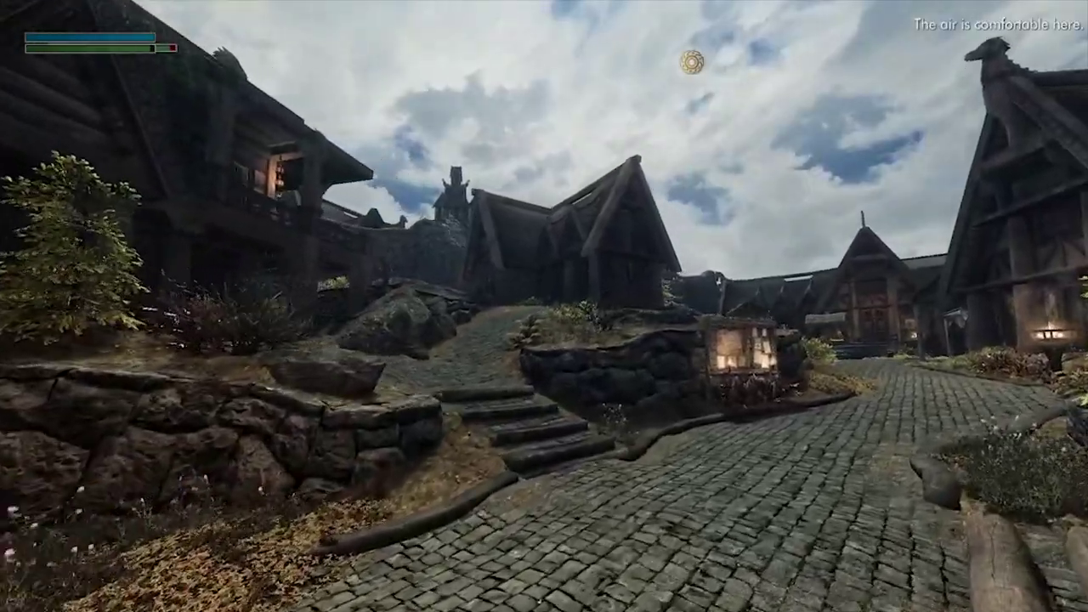
# Walk past the notice board to the market well, examining Whiterun's buildings, plants and stalls.
pyautogui.press('w')
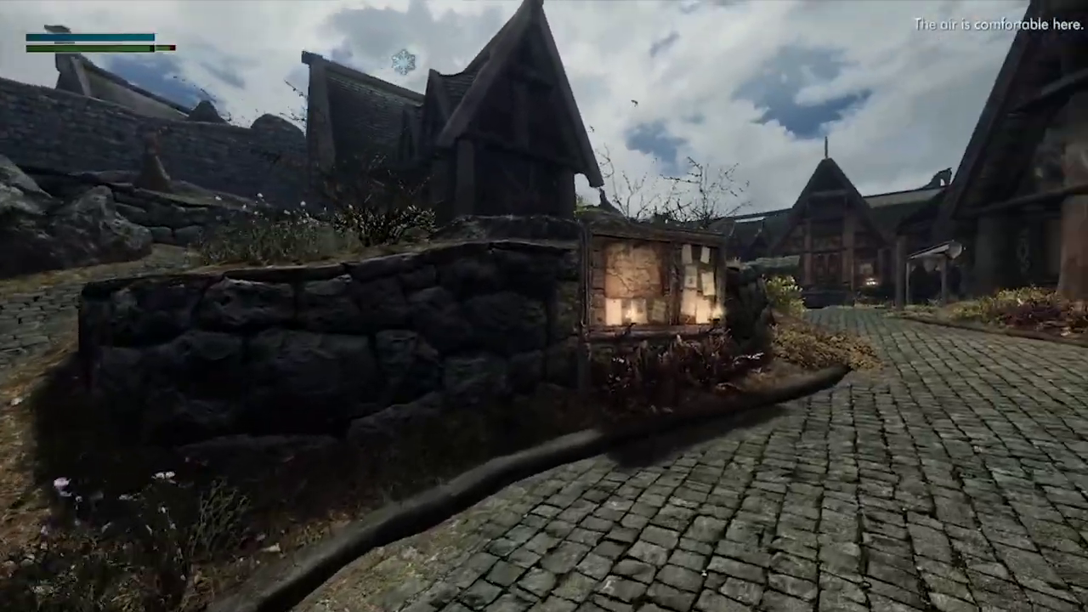
pyautogui.press('w')
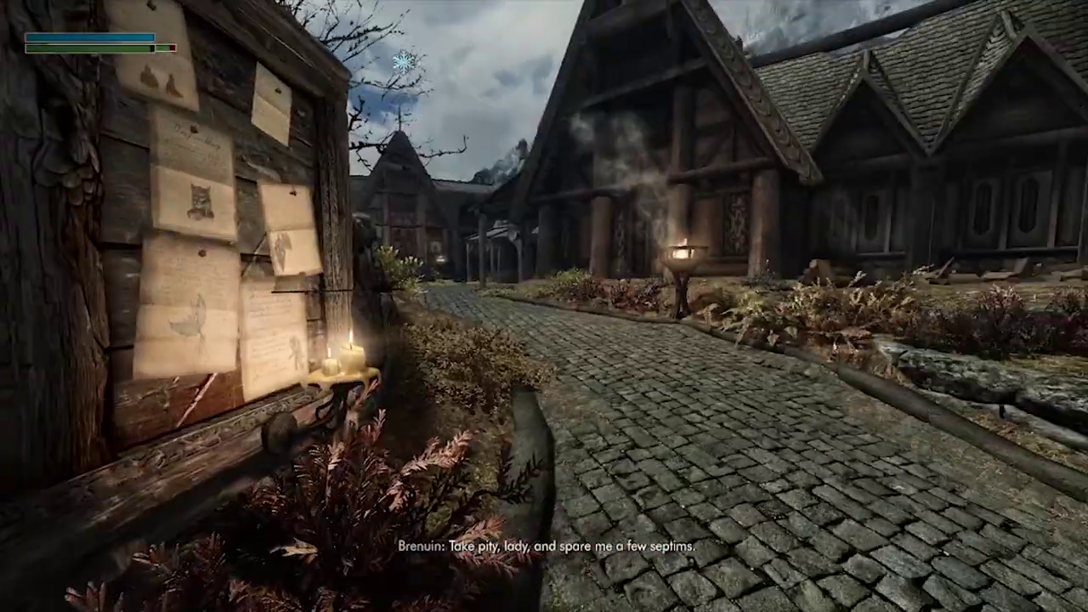
pyautogui.press('w')
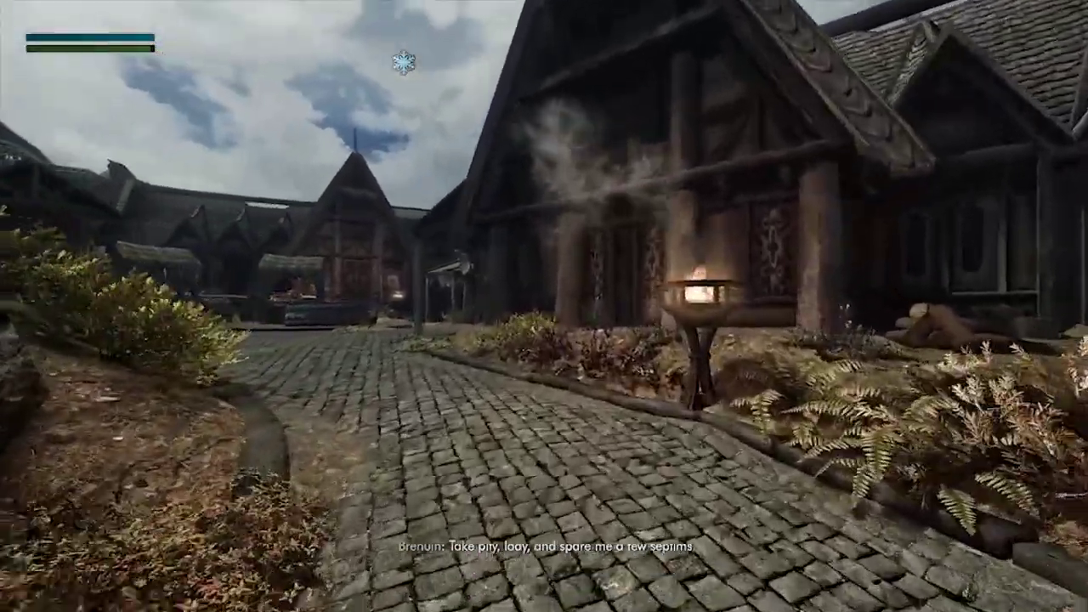
pyautogui.press('w')
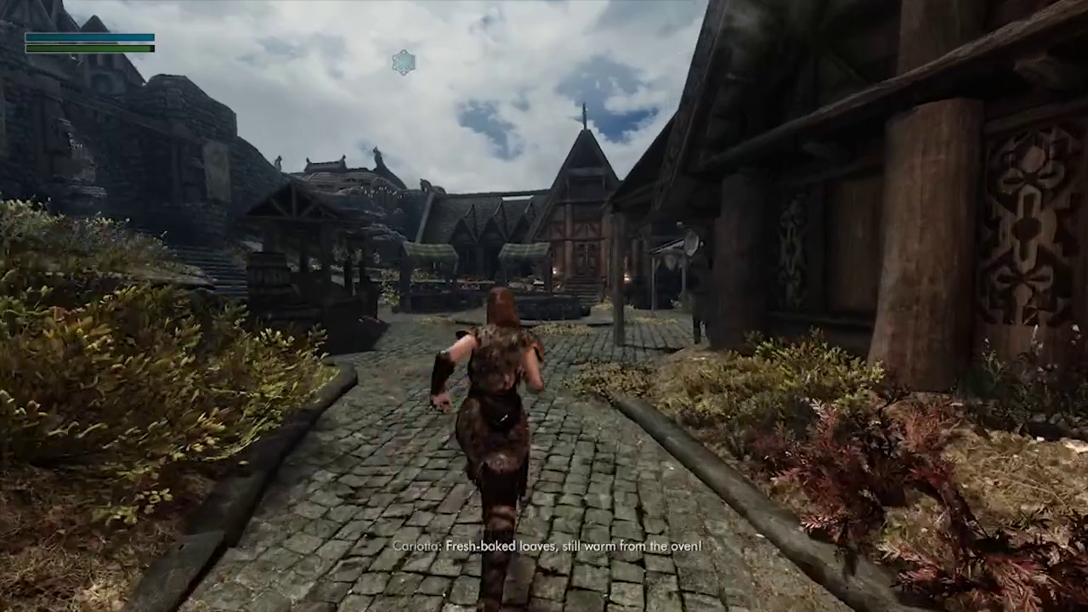
pyautogui.press('w')
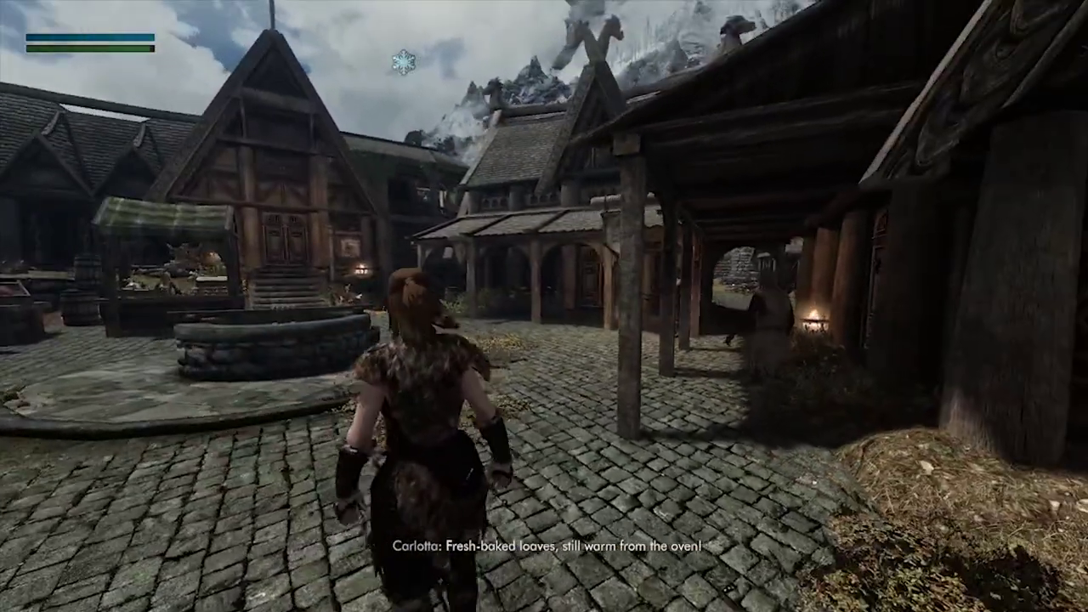
pyautogui.press('w')
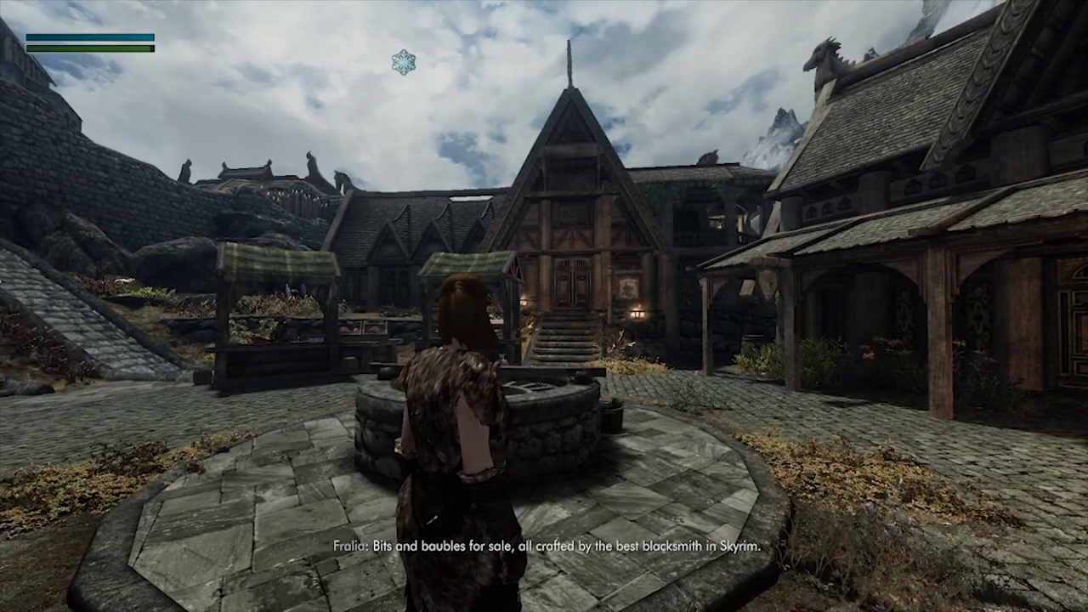
pyautogui.press('w')
# Enter the alchemy shop off the market, examine its interior and return outside.
pyautogui.press('f')
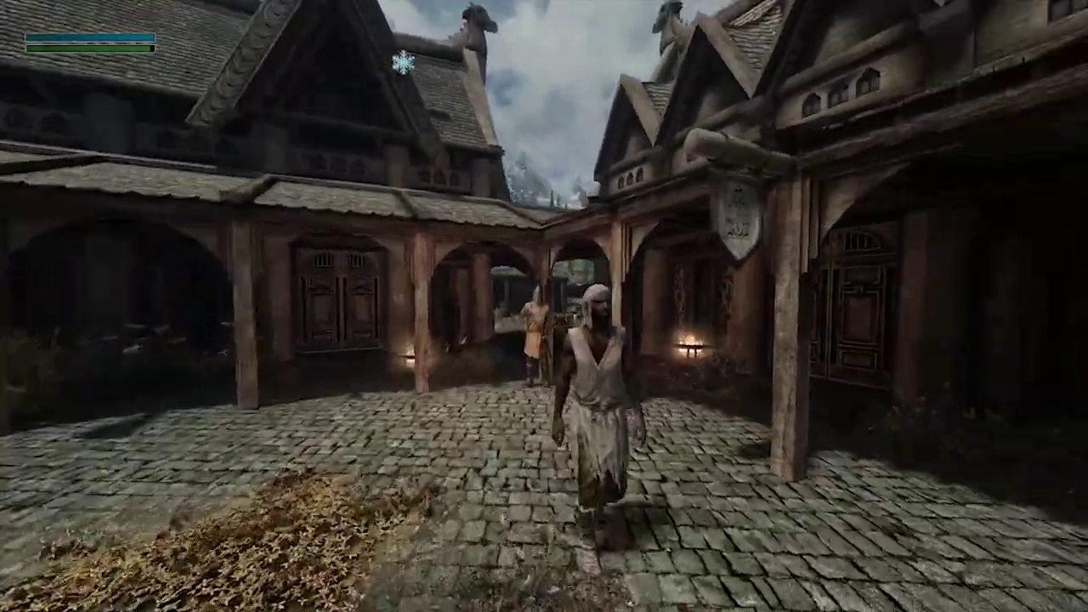
pyautogui.press('w')
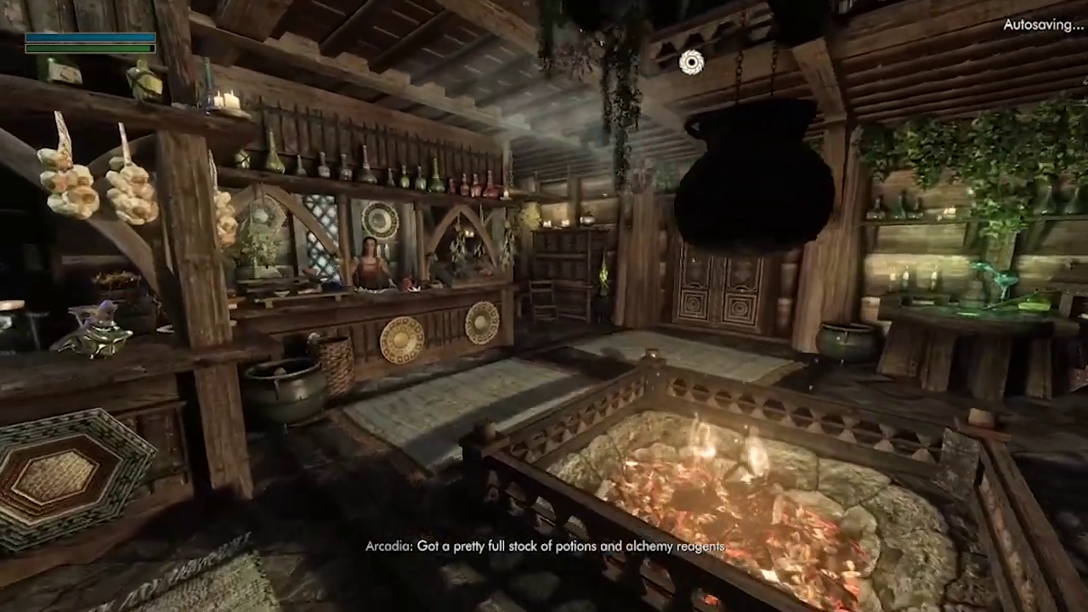
pyautogui.press('e')
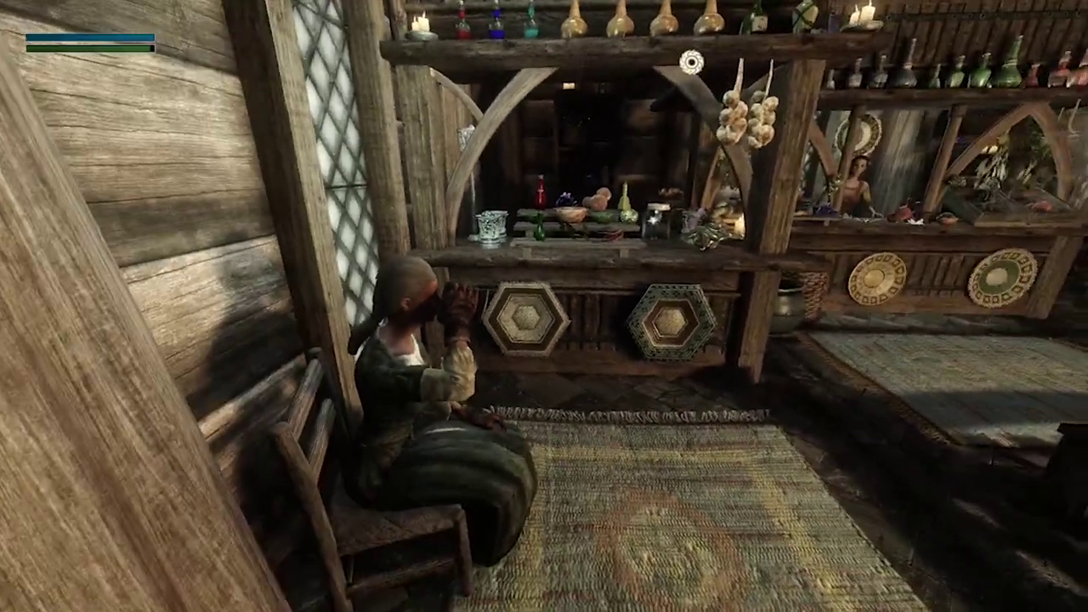
pyautogui.press('w')
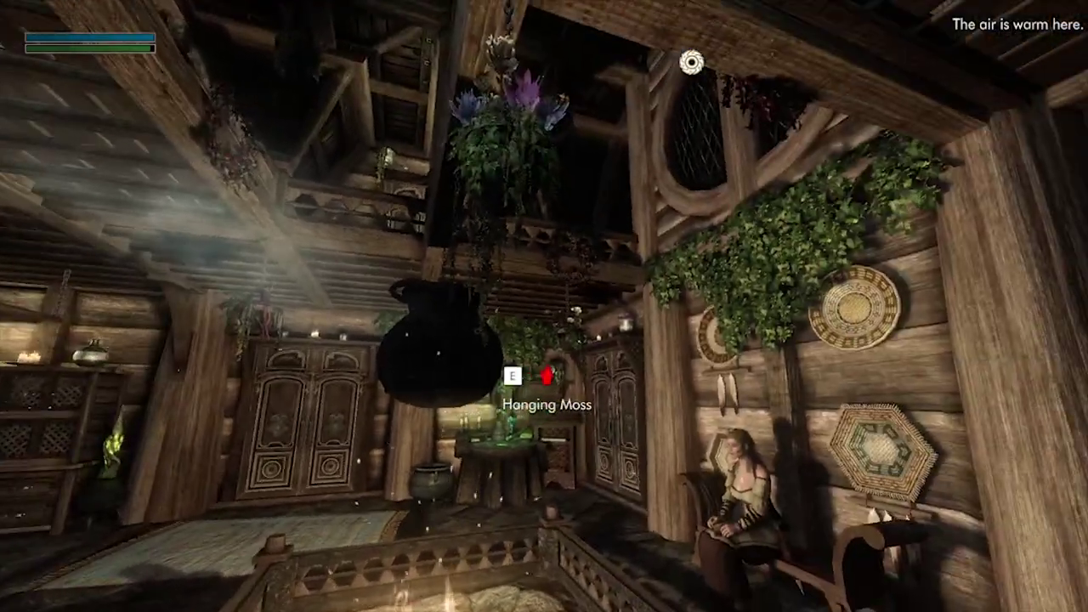
pyautogui.press('w')
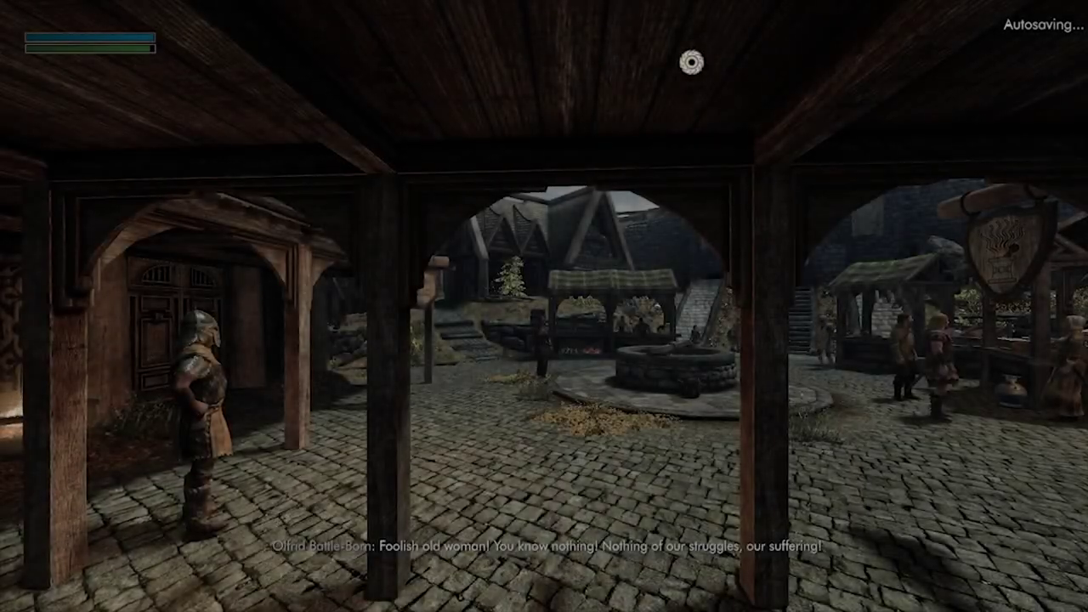
# Walk from the market up to the plaza with the large tree and examine its wooden pergola.
pyautogui.press('w')
pyautogui.press('w')
pyautogui.press('w')
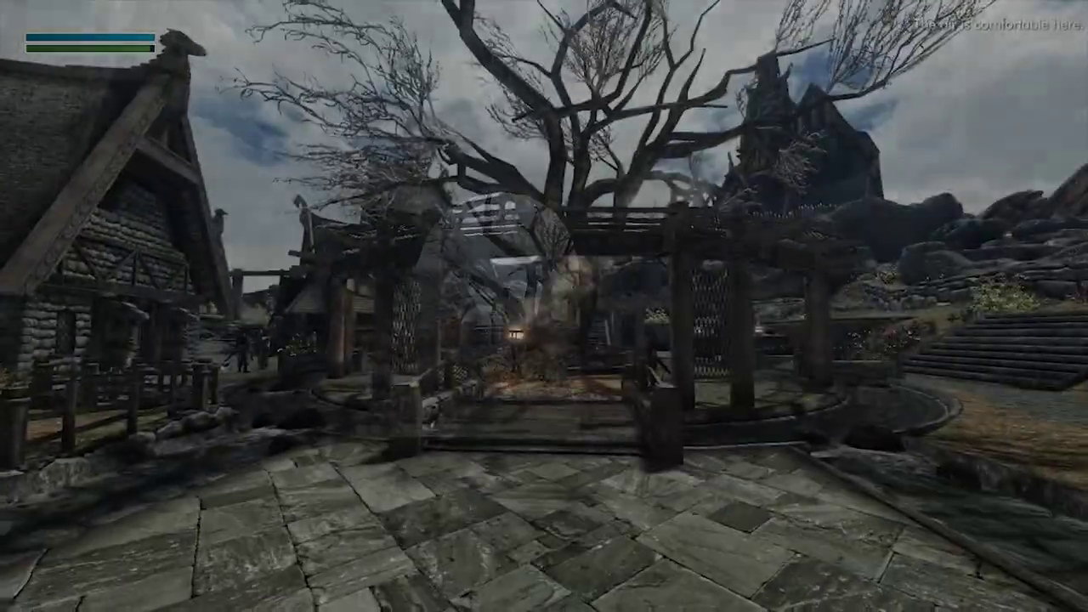
pyautogui.press('w')
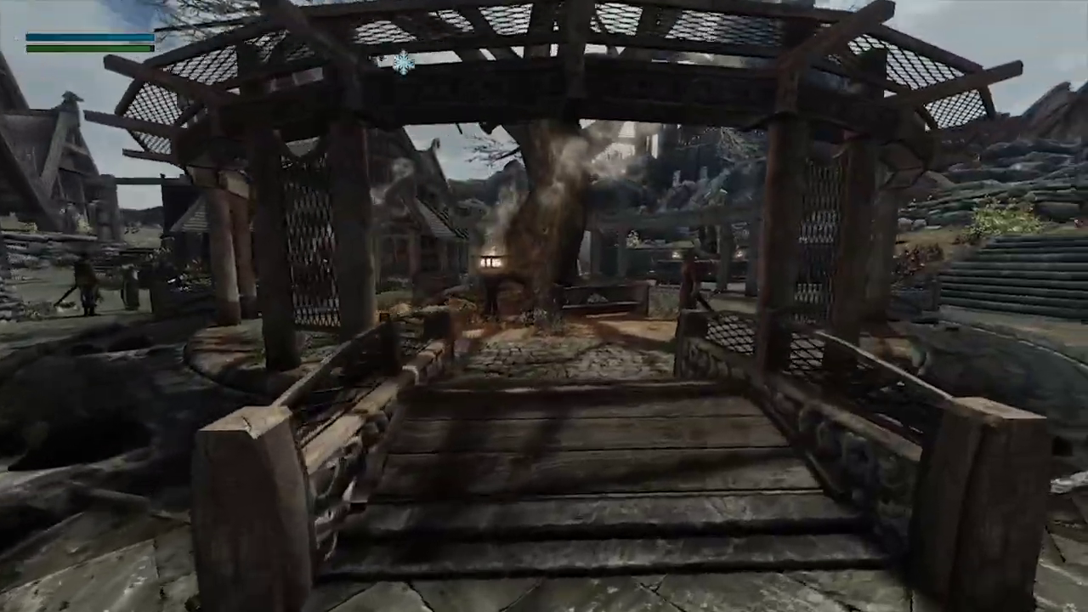
# Cross the plaza under the wooden pergola, start up the stone stairs and briefly check the ENBSeries settings overlay.
pyautogui.press('w')
pyautogui.press('w')
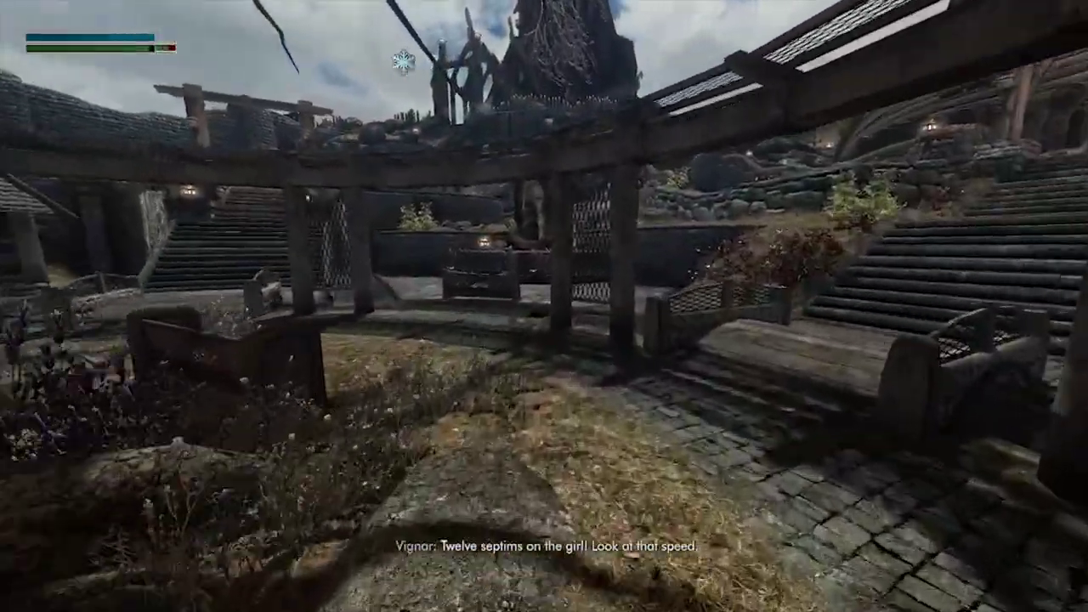
pyautogui.press('w')
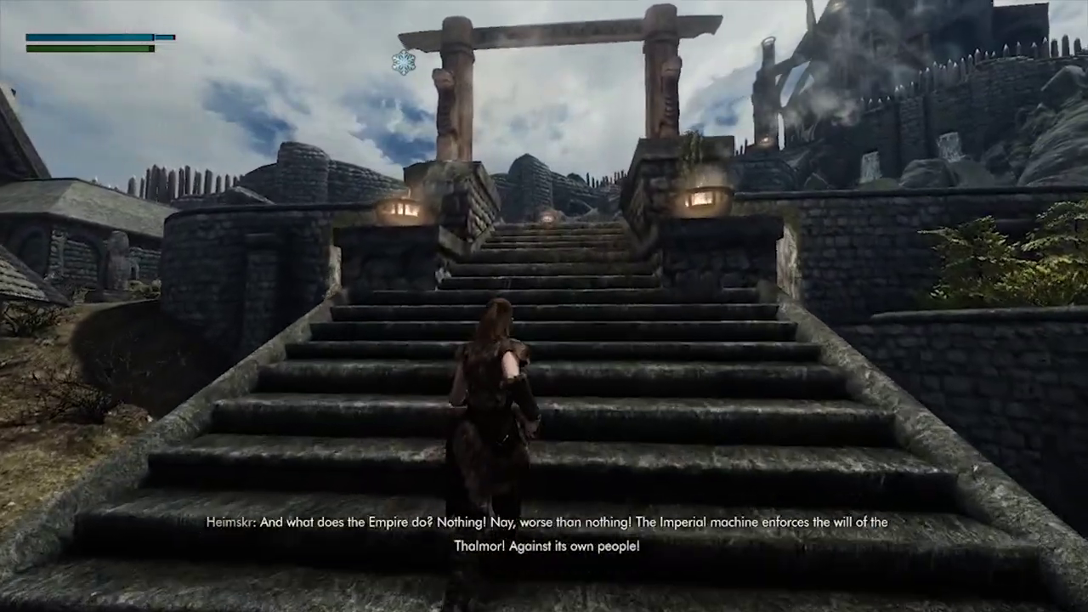
pyautogui.press('w')
pyautogui.hotkey('shift', 'Return')
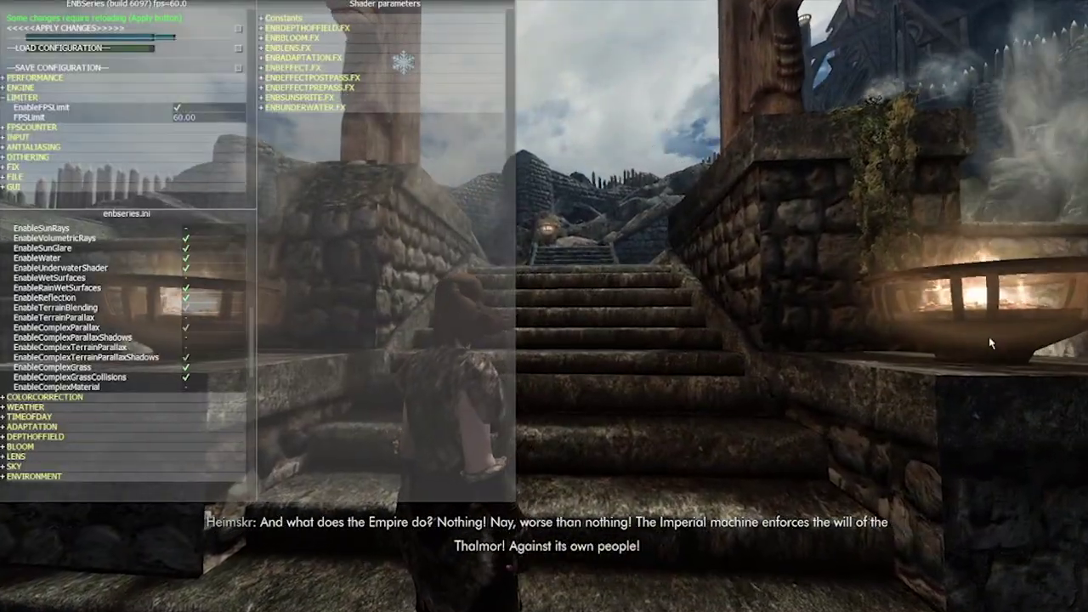
pyautogui.hotkey('shift', 'Return')
# Climb to the pool terrace and examine the water, waterfalls, rocks and stone walls around it.
pyautogui.press('w')
pyautogui.press('w')
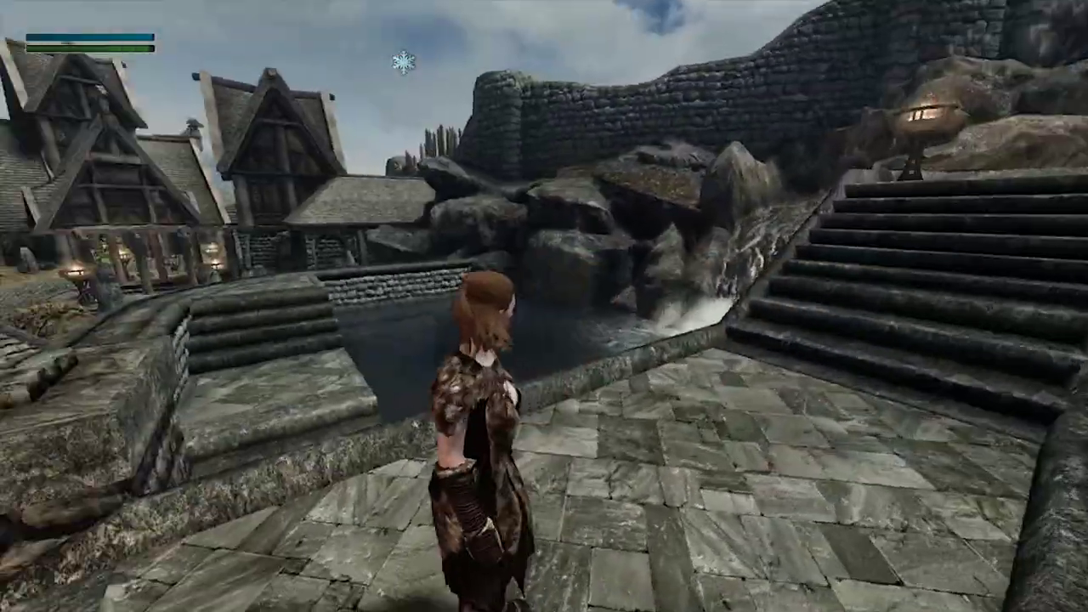
pyautogui.press('w')
pyautogui.press('w')
pyautogui.press('w')
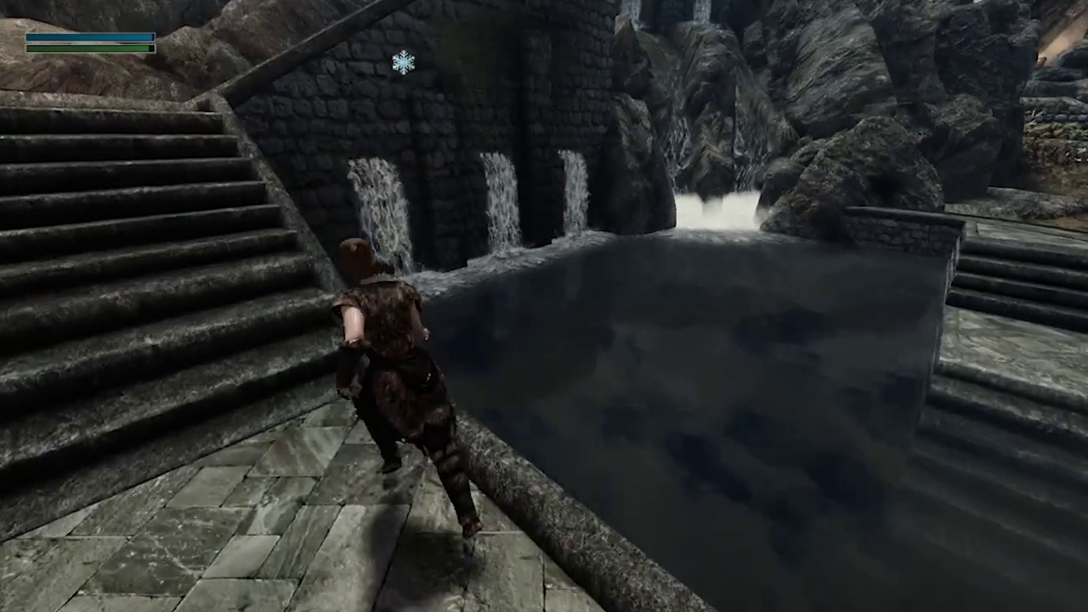
# Climb the upper stairs to Dragonsreach and examine the view over Whiterun and the mountains.
pyautogui.press('w')
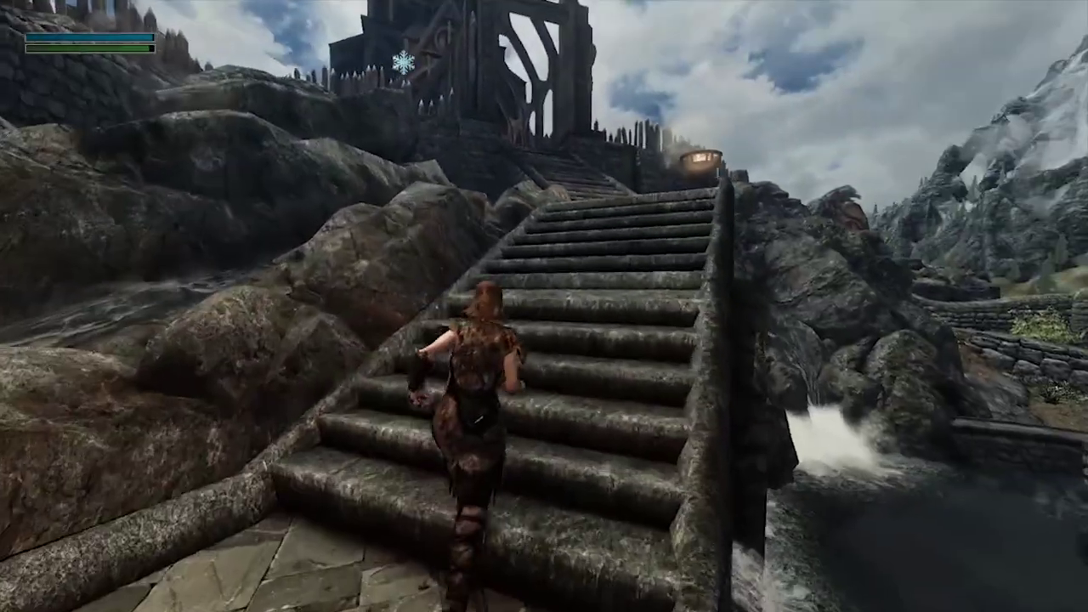
pyautogui.press('w')
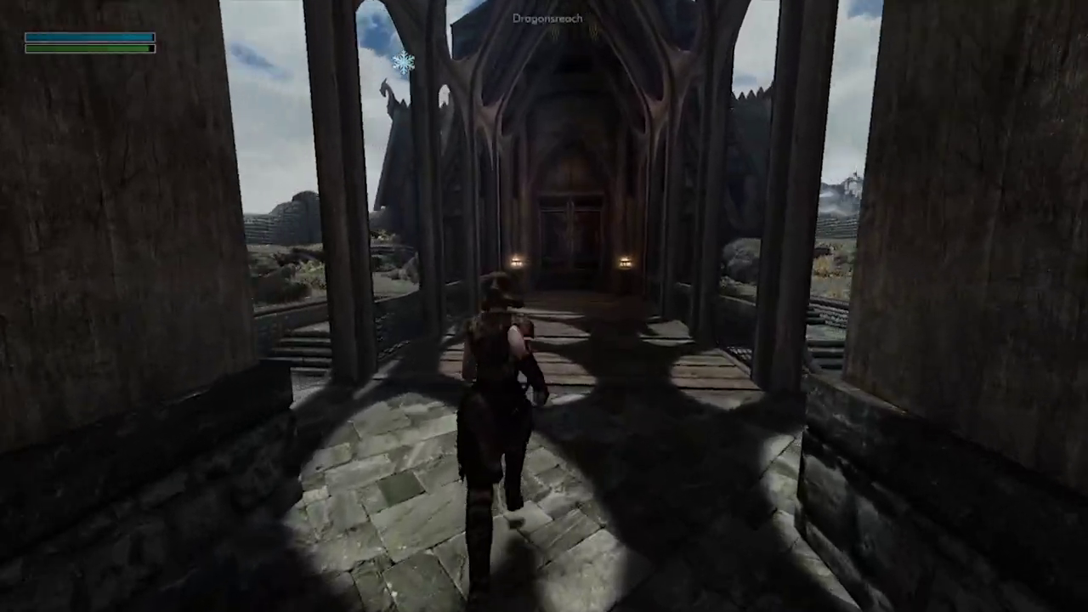
pyautogui.press('w')
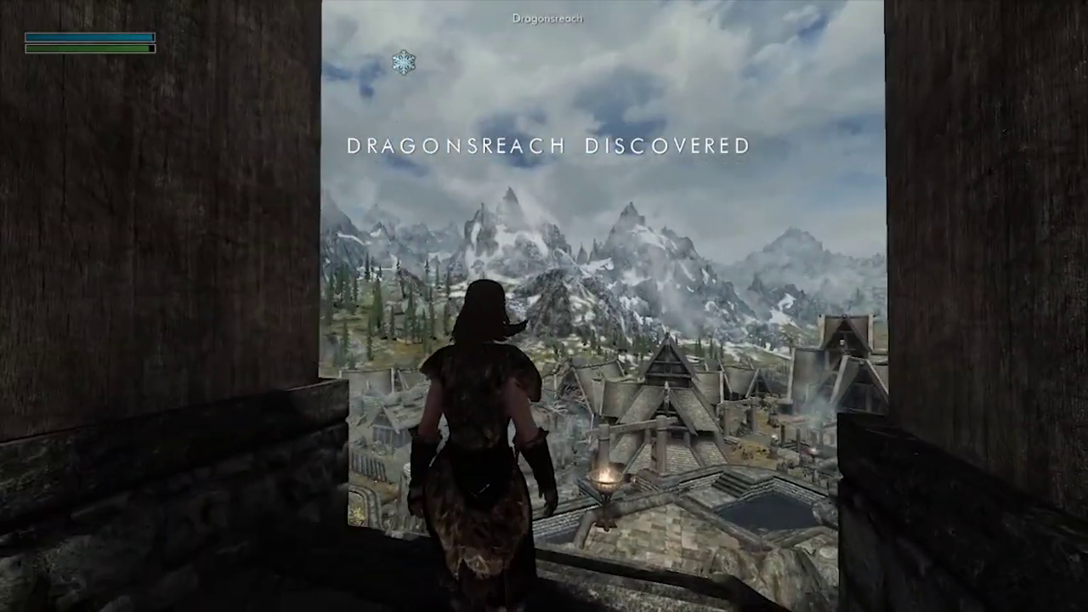
pyautogui.press('w')
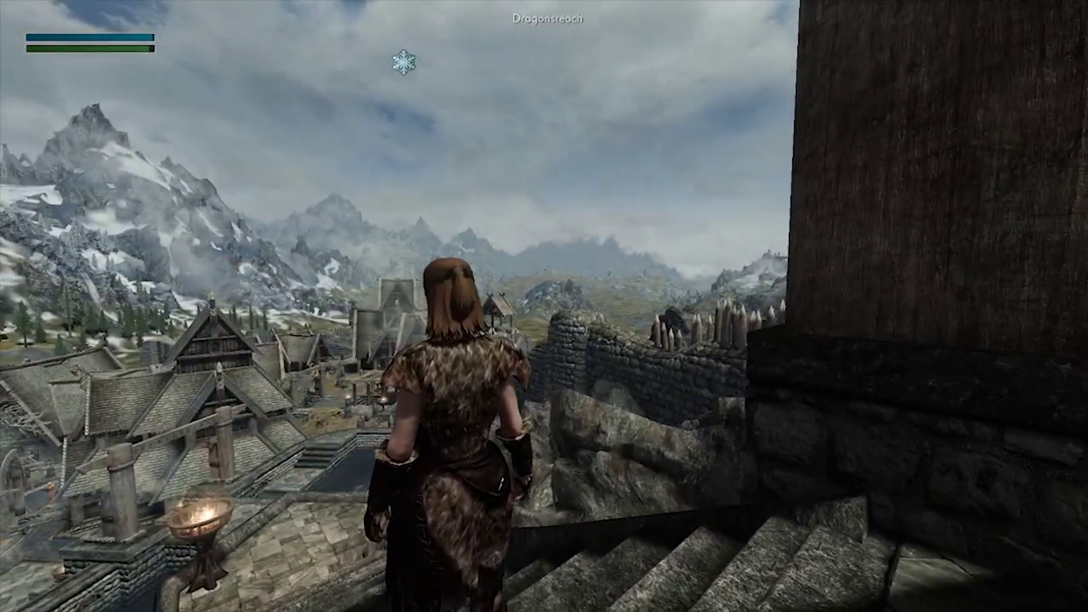
# Enter Dragonsreach and examine the great hall's banners, drapes, dining tables and central fire.
pyautogui.press('w')
pyautogui.press('w')
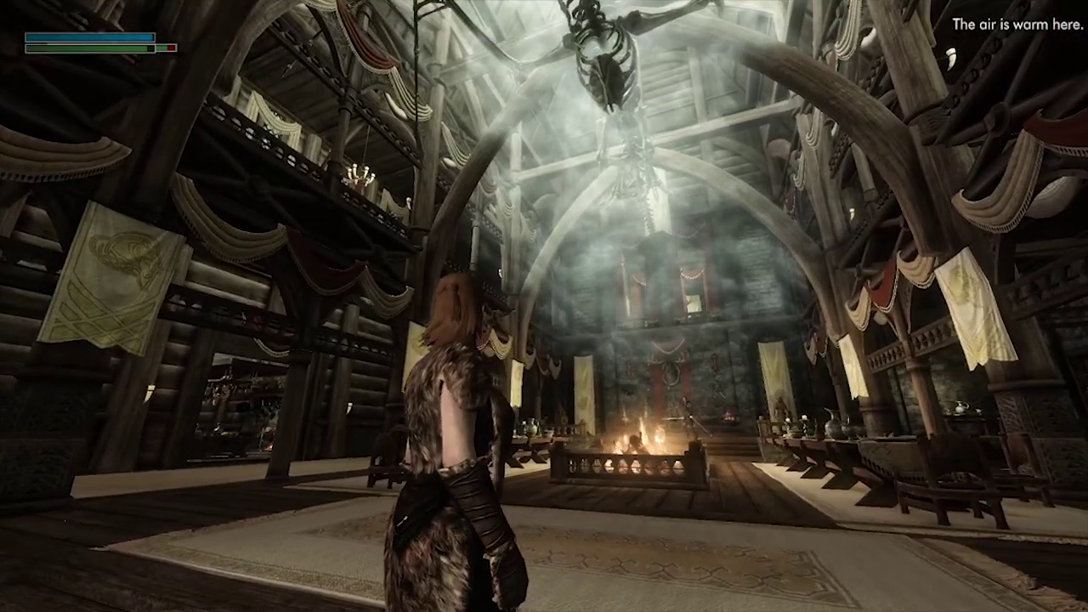
pyautogui.press('w')
pyautogui.press('s')
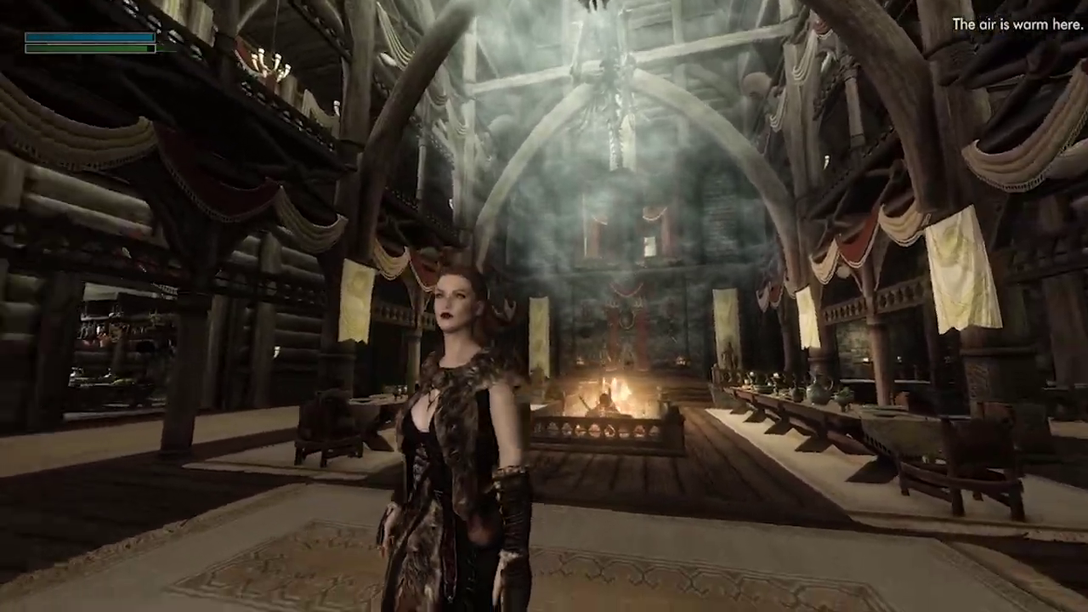
pyautogui.press('w')
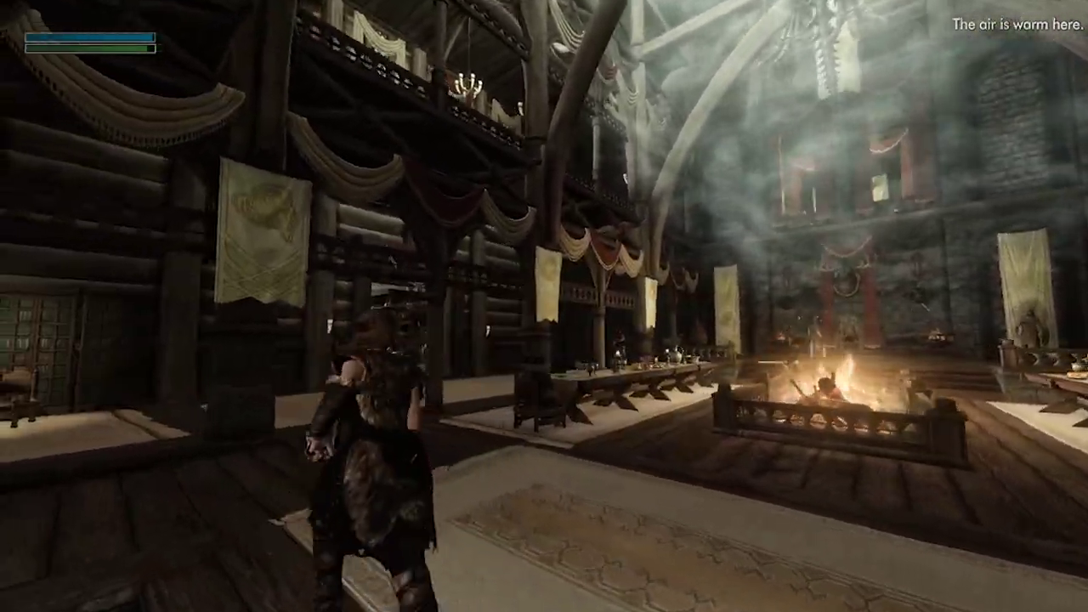
pyautogui.press('w')
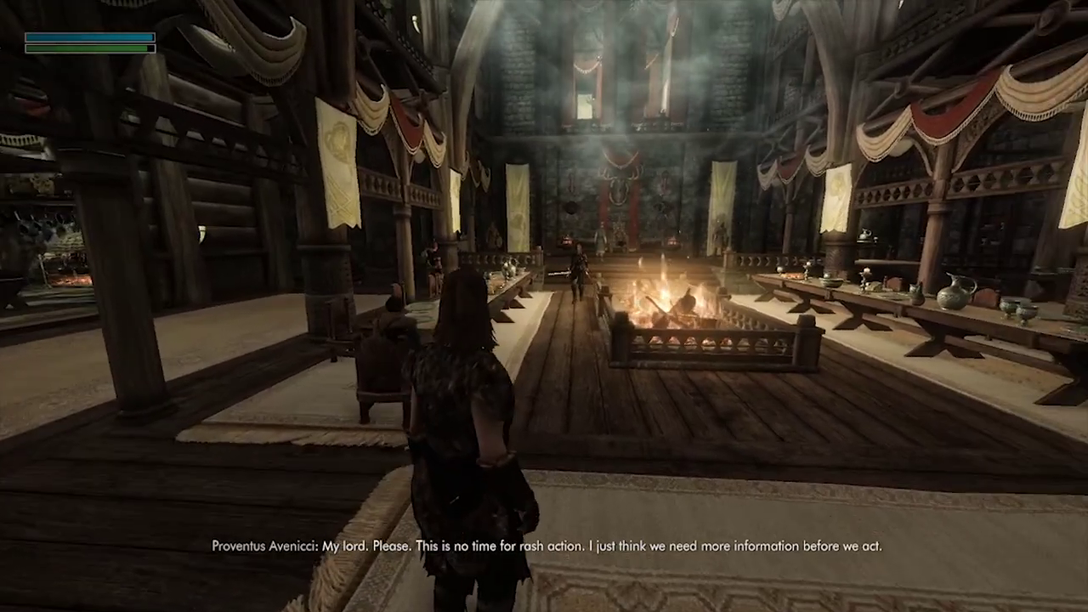
pyautogui.press('w')
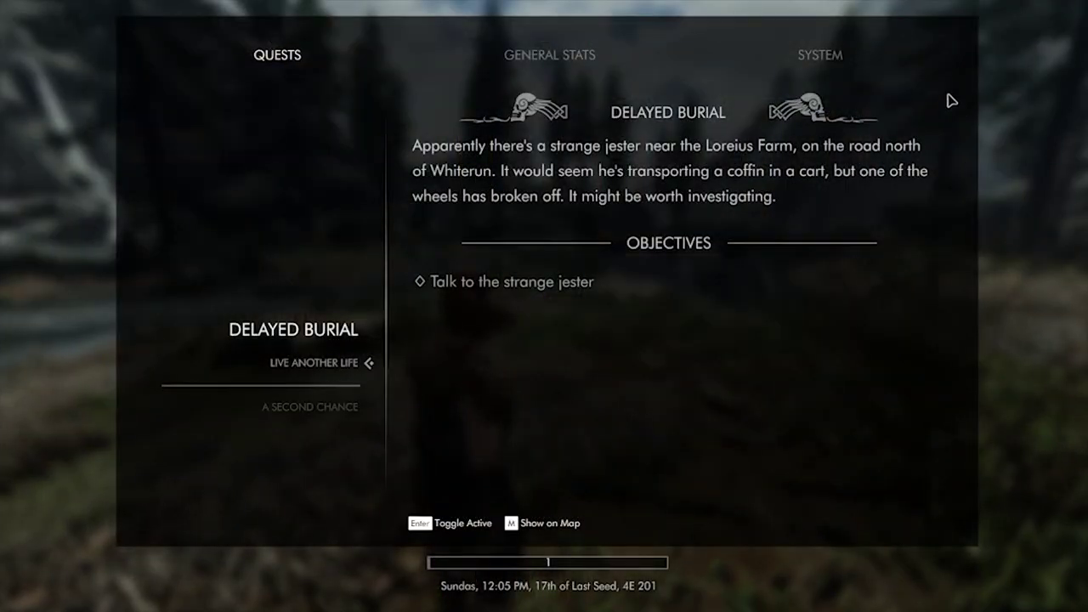
# Find Skyrim Cheat Engine in the mod configuration list, open its settings and return to the game.
pyautogui.click(836, 72)
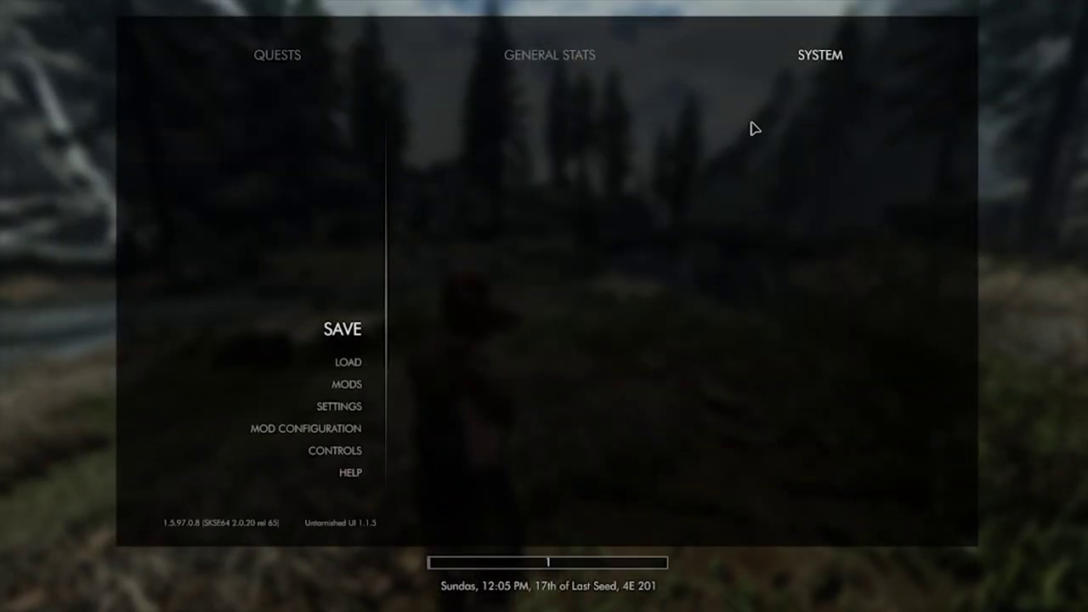
pyautogui.click(333, 432)
pyautogui.scroll(-6, 114, 357)
pyautogui.scroll(6, 114, 309)
pyautogui.scroll(-3, 128, 255)
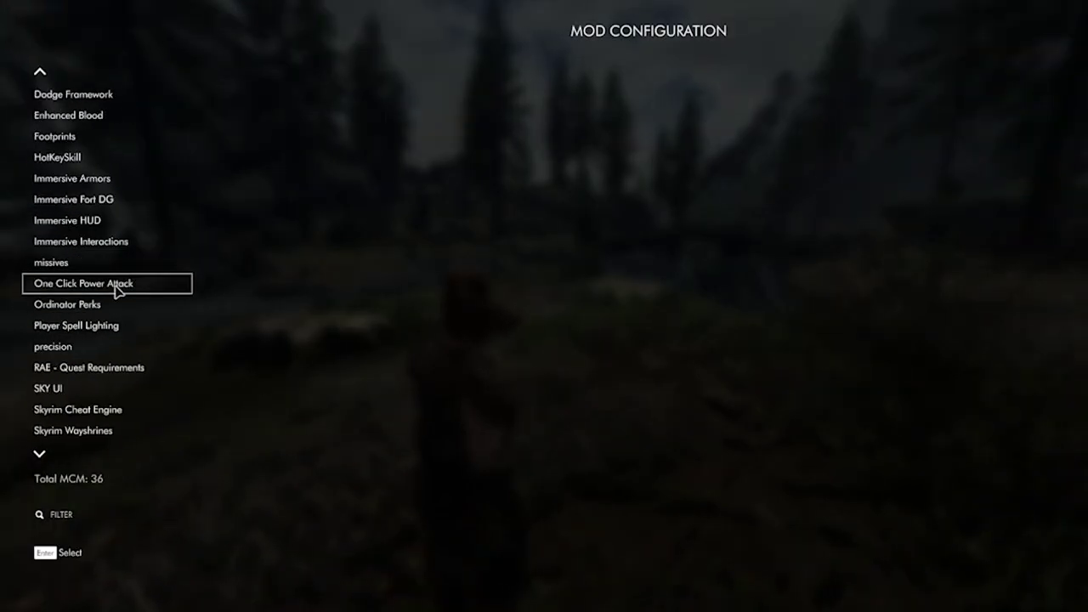
pyautogui.scroll(-1, 123, 378)
pyautogui.click(114, 369)
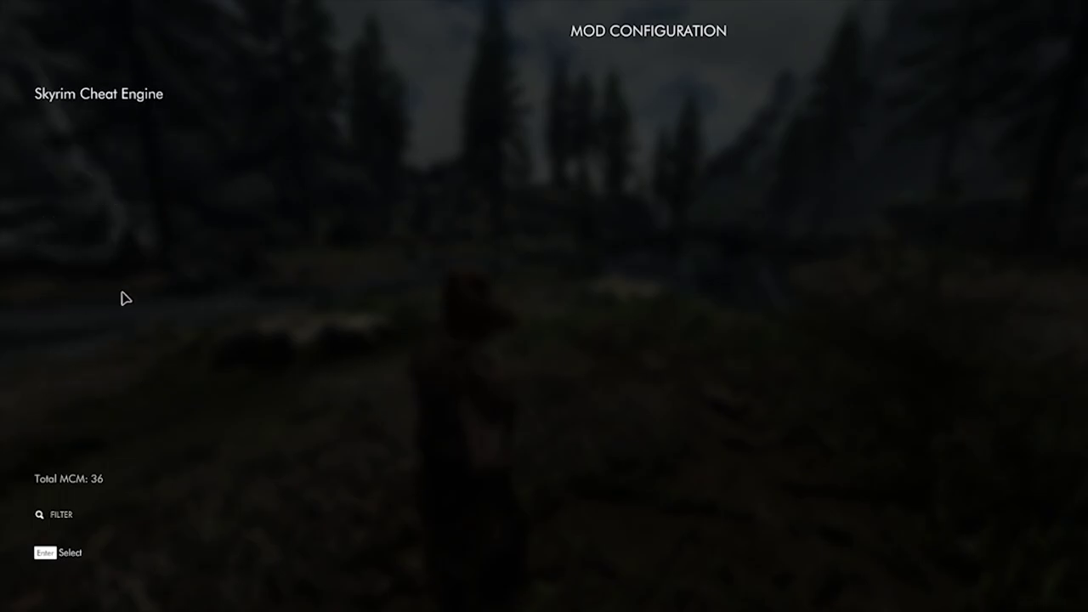
pyautogui.click(109, 138)
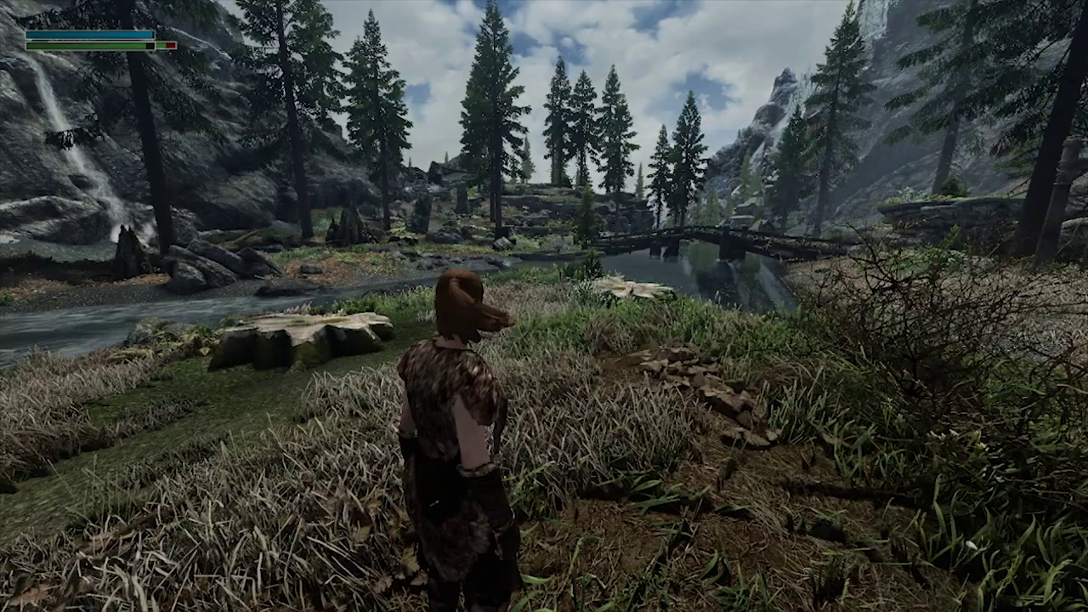
# Bring up the Cheat Engine menu in-game and search its armors for ebony items.
pyautogui.press(']')
pyautogui.scroll(-3, 510, 226)
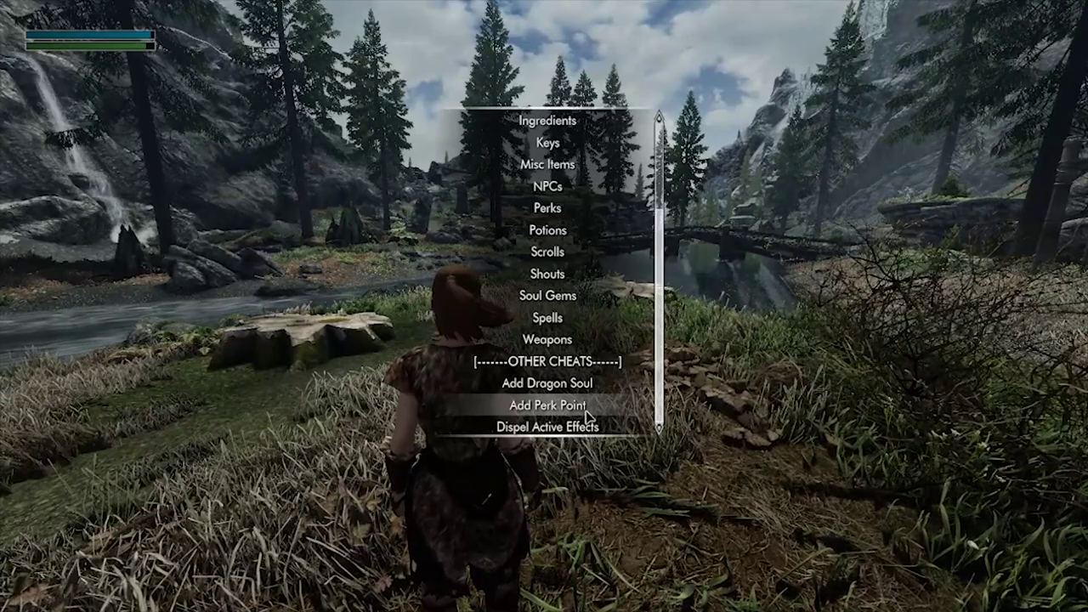
pyautogui.scroll(2, 600, 313)
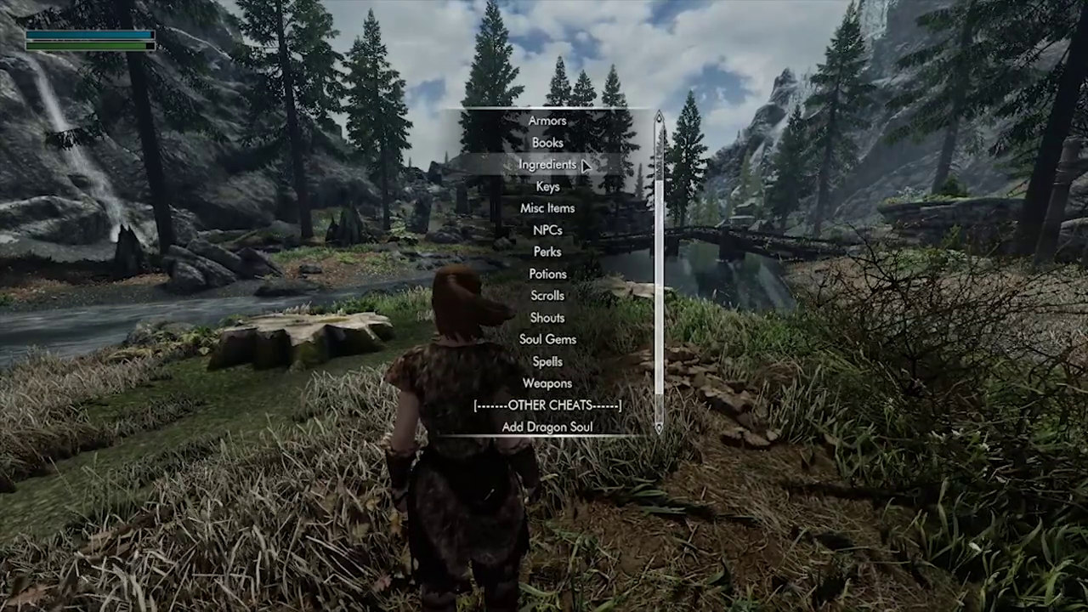
pyautogui.scroll(4, 588, 255)
pyautogui.click(586, 206)
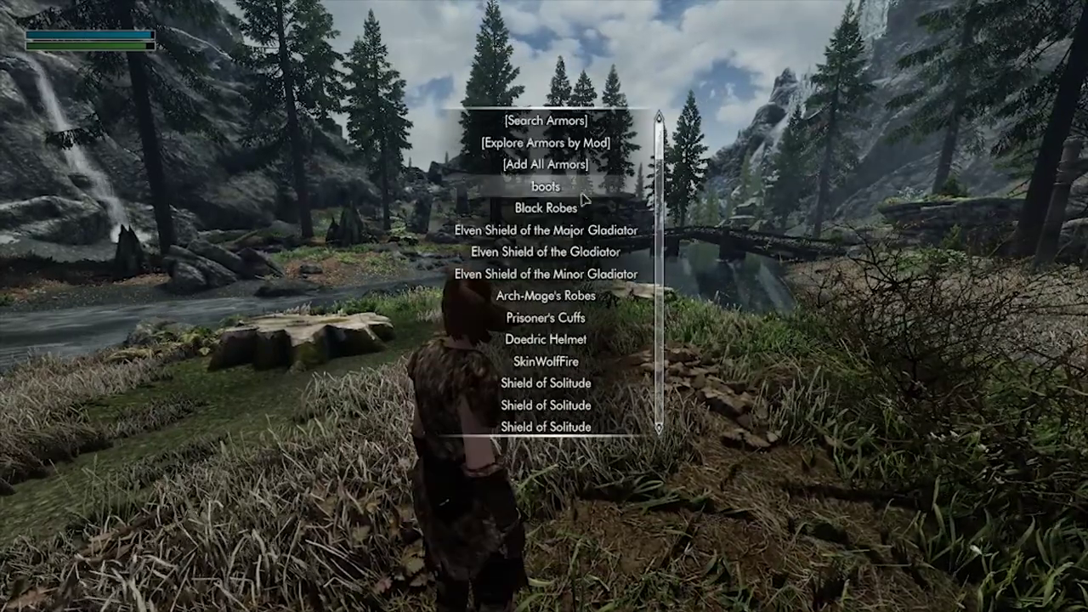
pyautogui.click(585, 148)
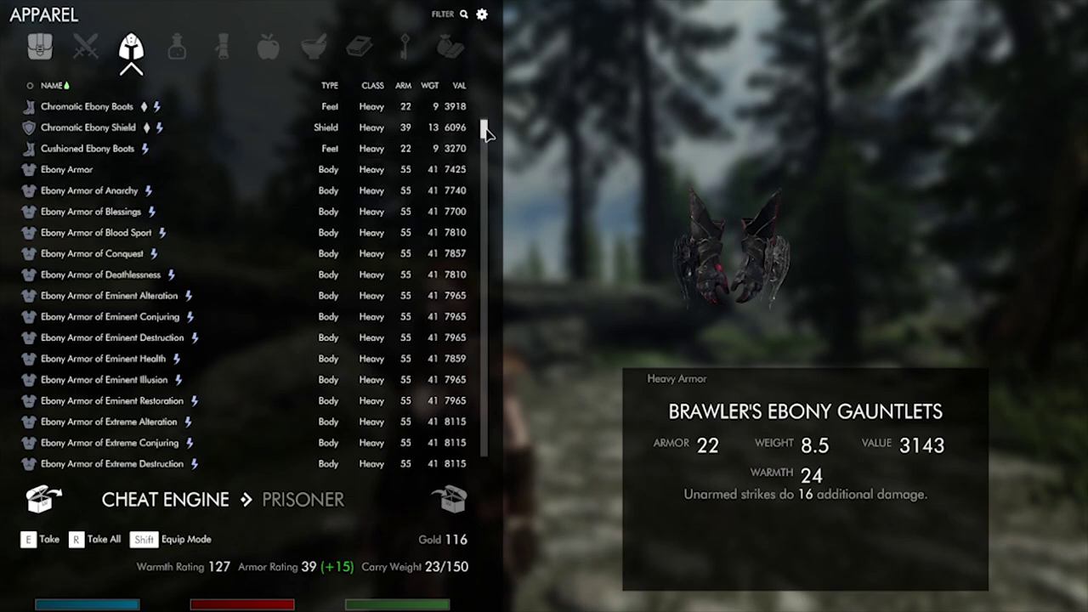
# Examine the ebony apparel listed in the Cheat Engine container, from boots and mage robes to shields, and close it.
pyautogui.moveTo(486, 132); pyautogui.dragTo(438, 343)
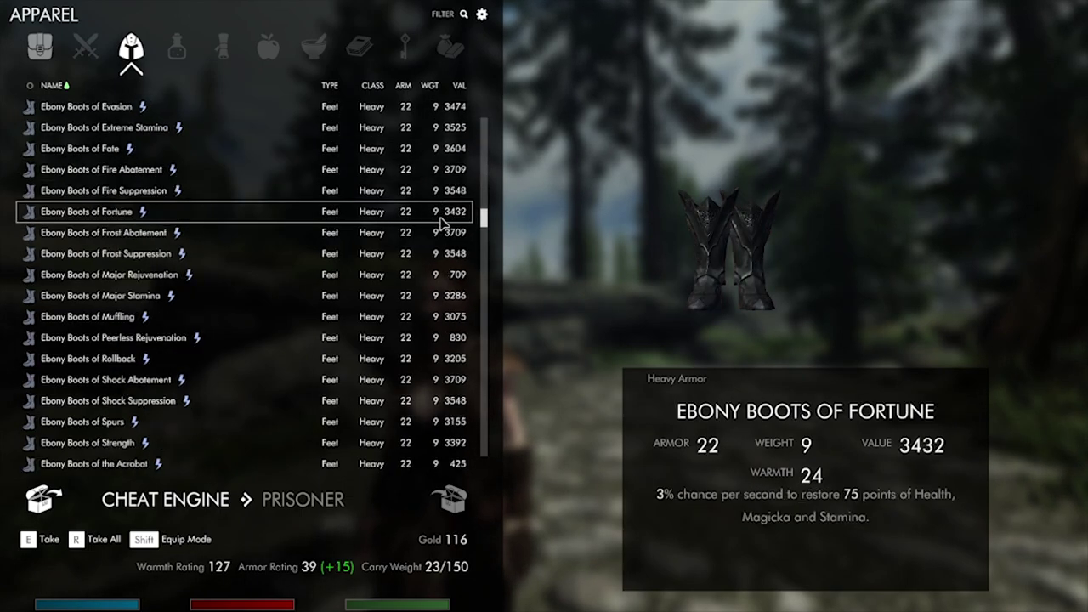
pyautogui.scroll(-20, 440, 223)
pyautogui.scroll(-20, 439, 342)
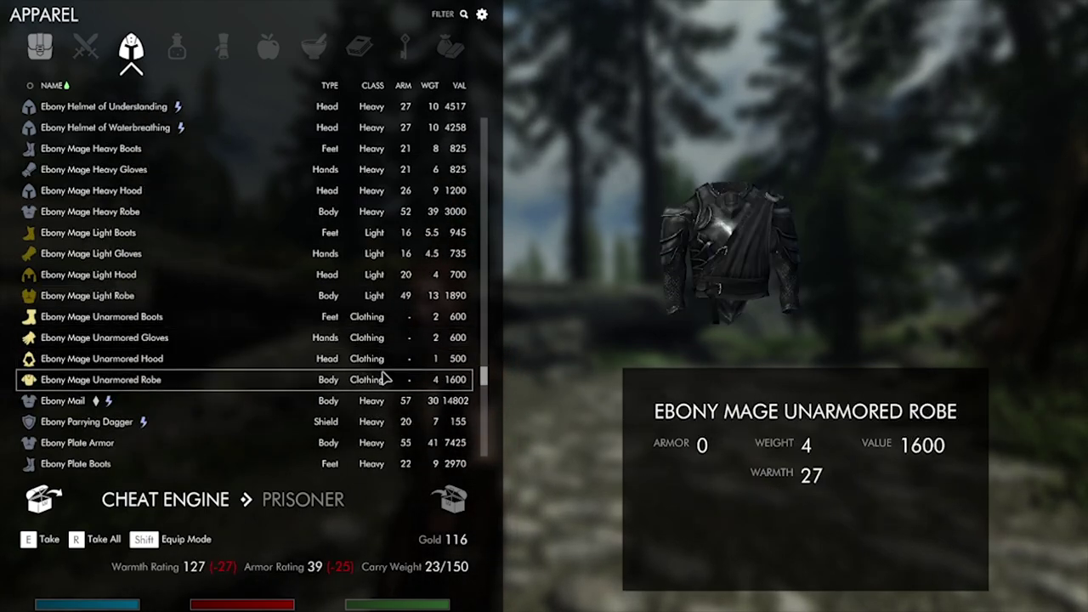
pyautogui.scroll(-2, 314, 246)
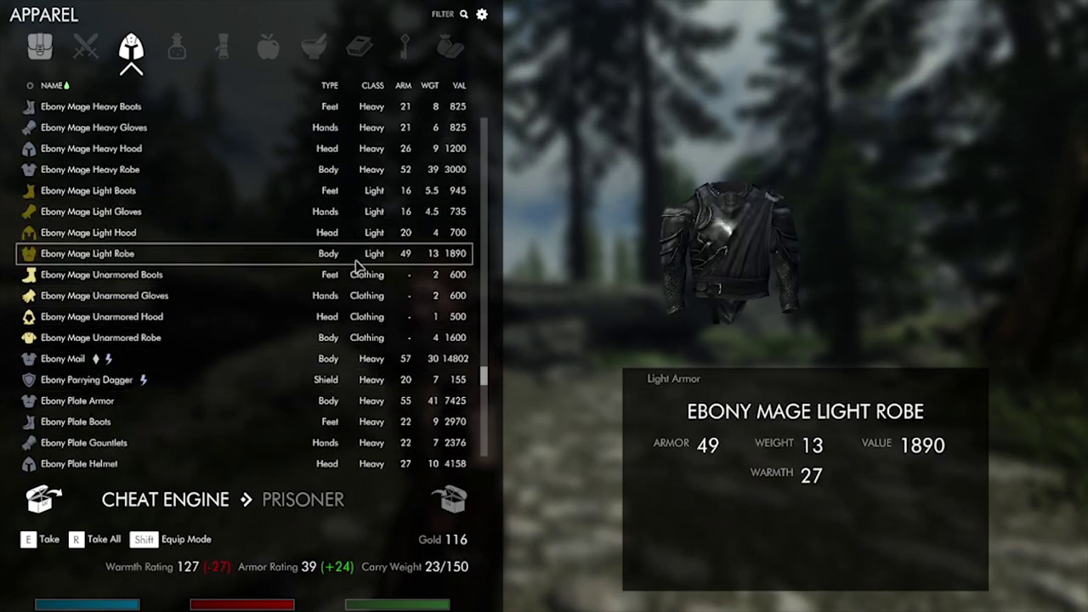
pyautogui.scroll(-20, 319, 382)
pyautogui.scroll(-16, 314, 383)
pyautogui.scroll(-6, 306, 379)
pyautogui.scroll(-6, 287, 316)
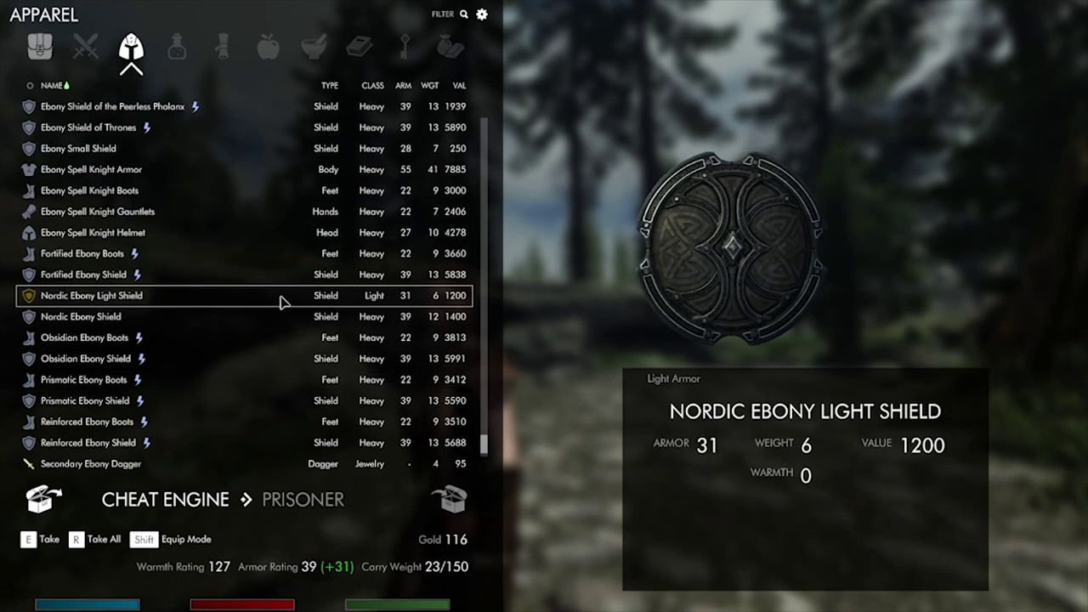
pyautogui.scroll(-3, 236, 371)
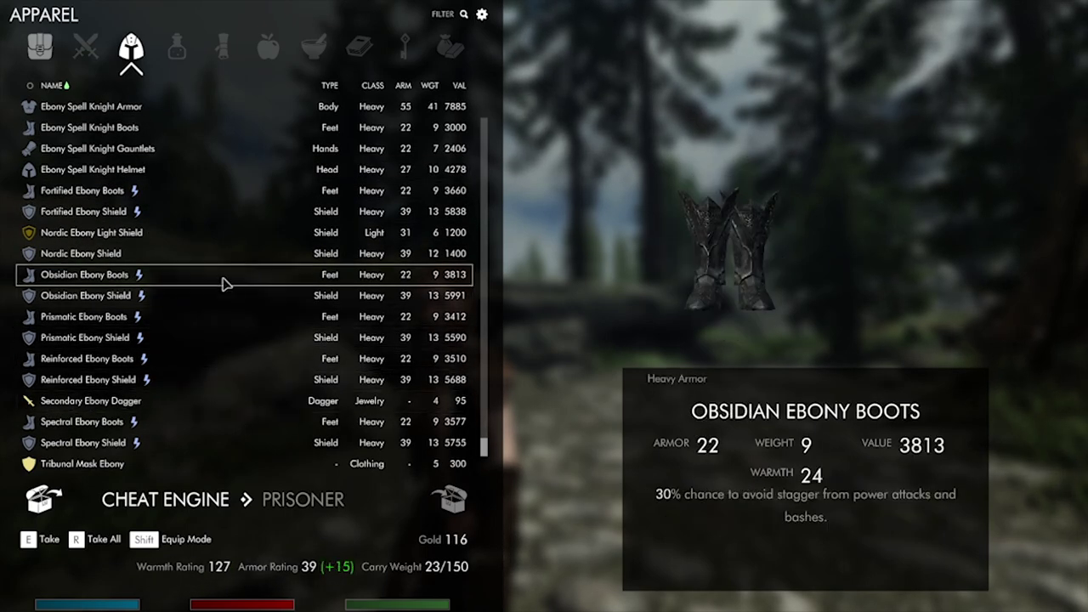
pyautogui.press('Tab')
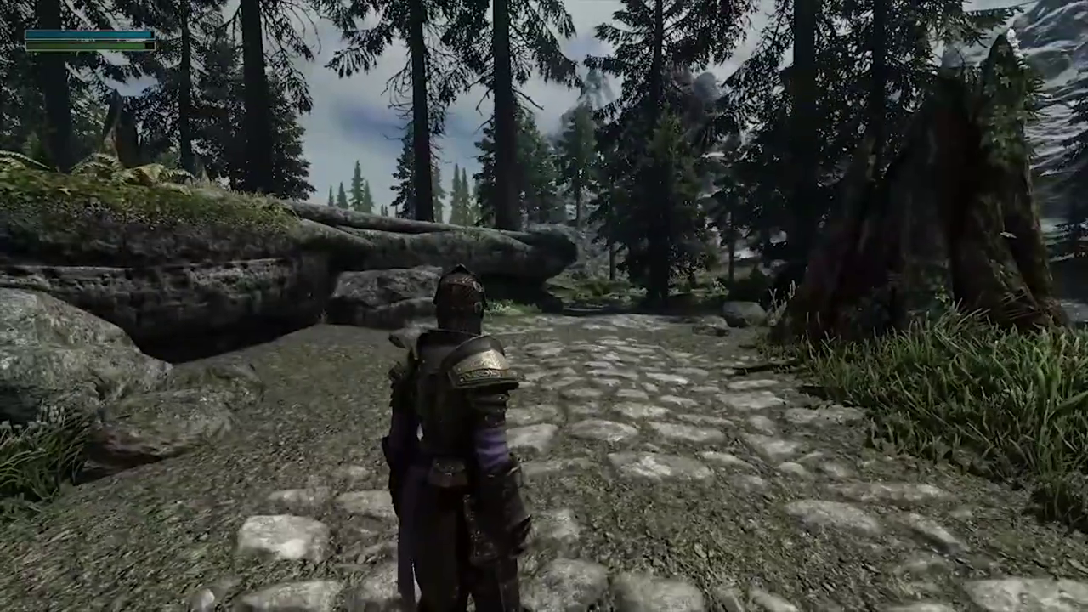
# Hide the game interface with the console command tm.
pyautogui.press('`')
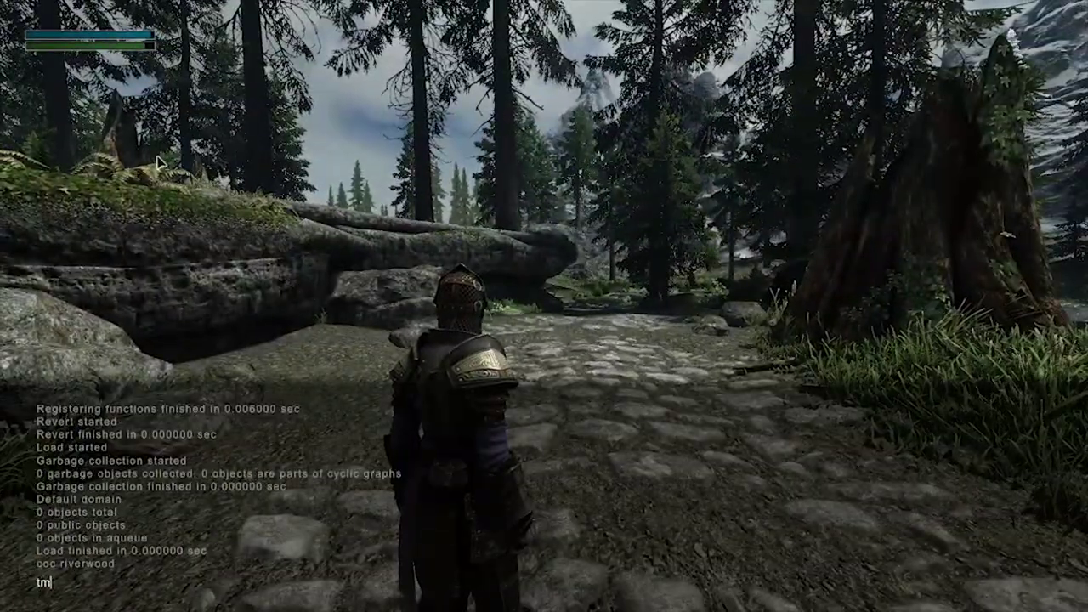
pyautogui.write('tm')
pyautogui.press('Return')
# Walk up the stone road beside the river, examining the forest, rocks, water and grass.
pyautogui.press('w')
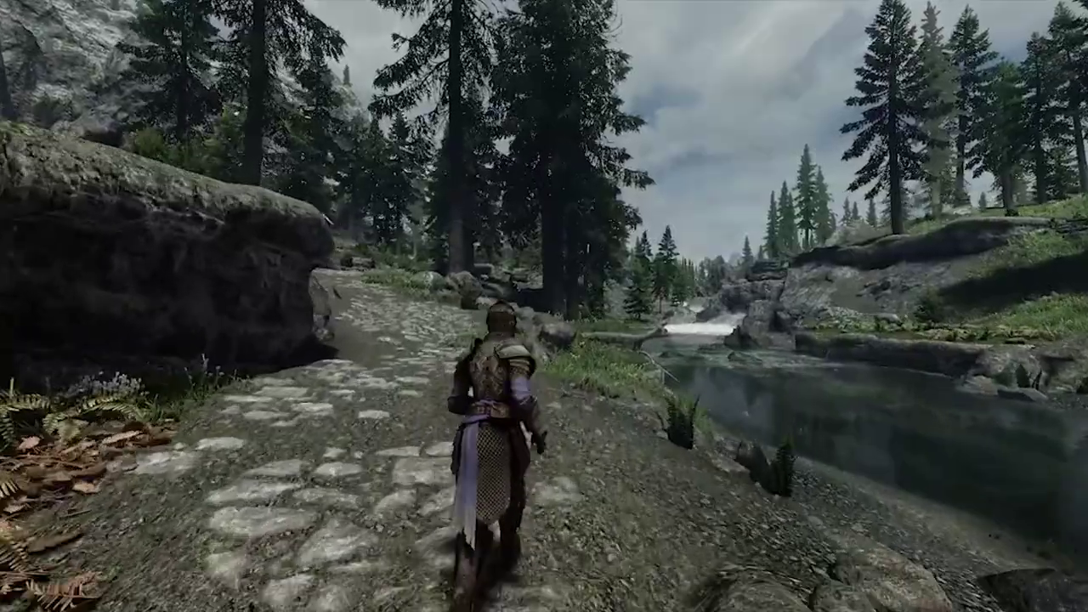
pyautogui.press('w')
pyautogui.press('w')
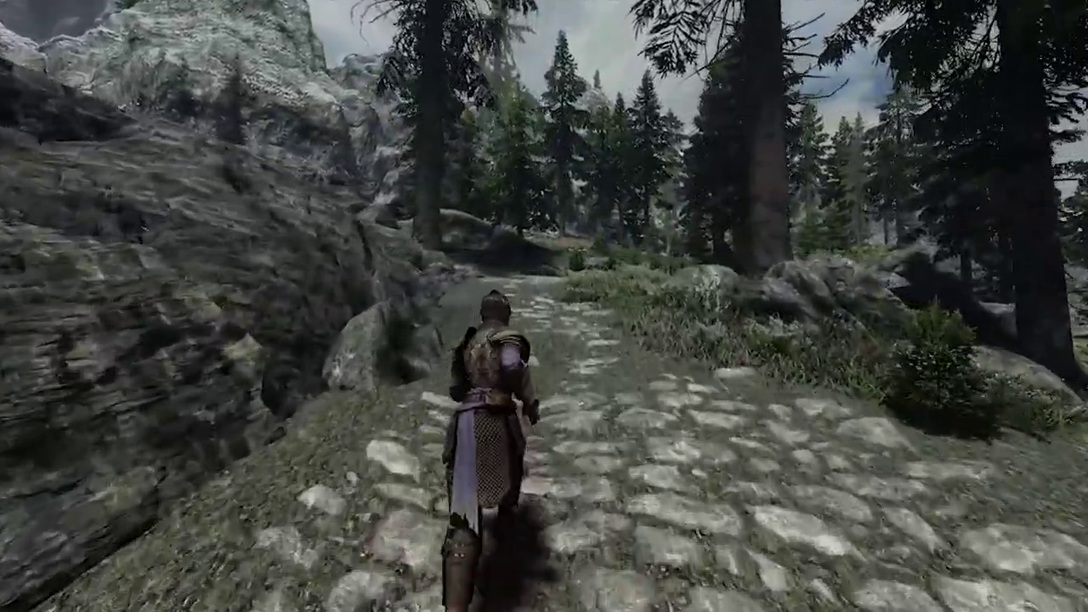
pyautogui.press('w')
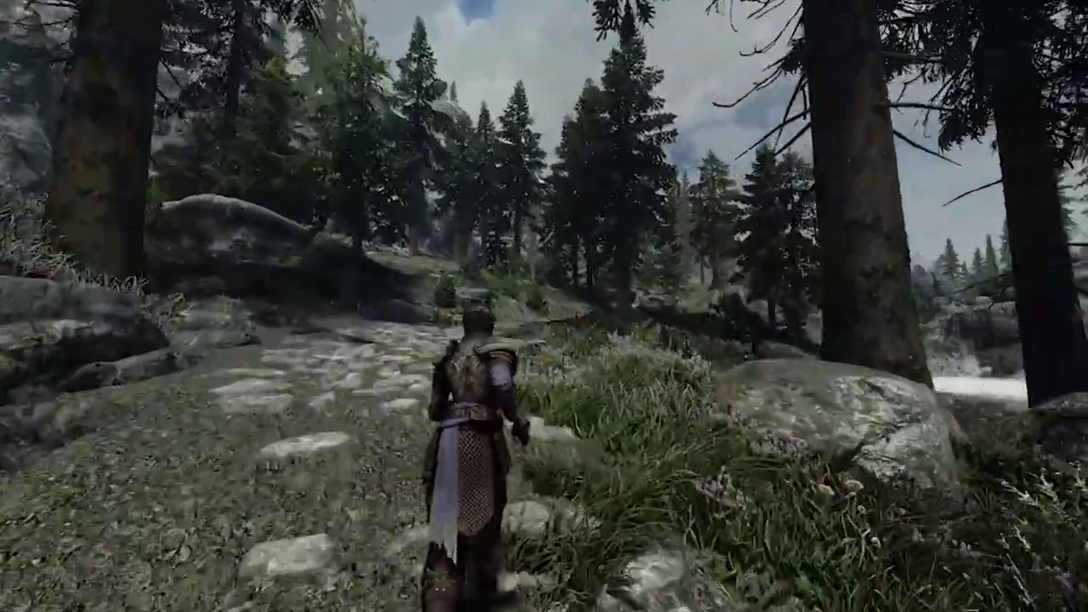